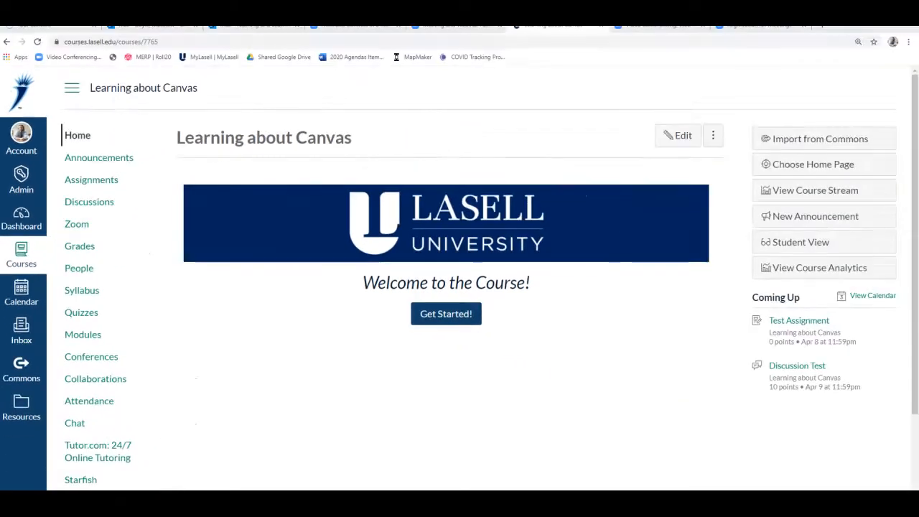
Step: Open the course settings and show the course navigation list
scroll(179, 367, down, 2)
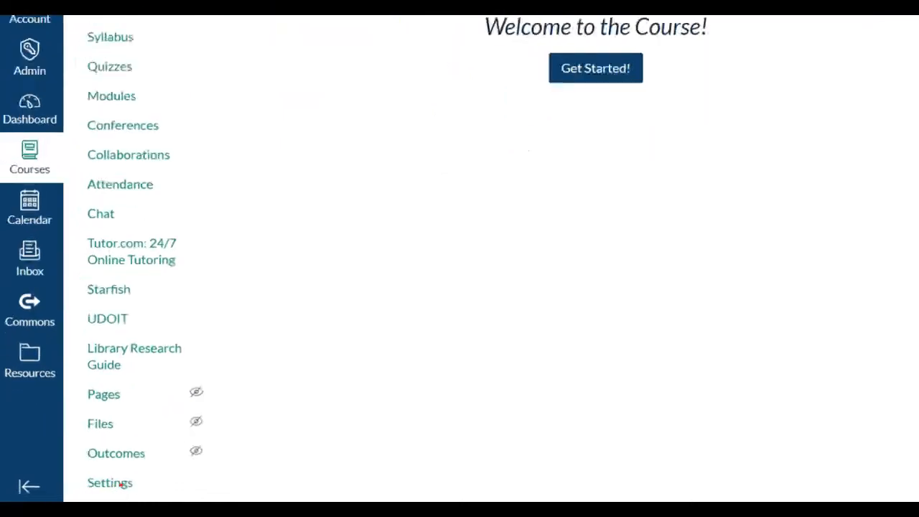
mouse_move(124, 459)
mouse_down()
mouse_move(127, 490)
mouse_move(207, 493)
mouse_move(211, 460)
mouse_move(125, 459)
mouse_up()
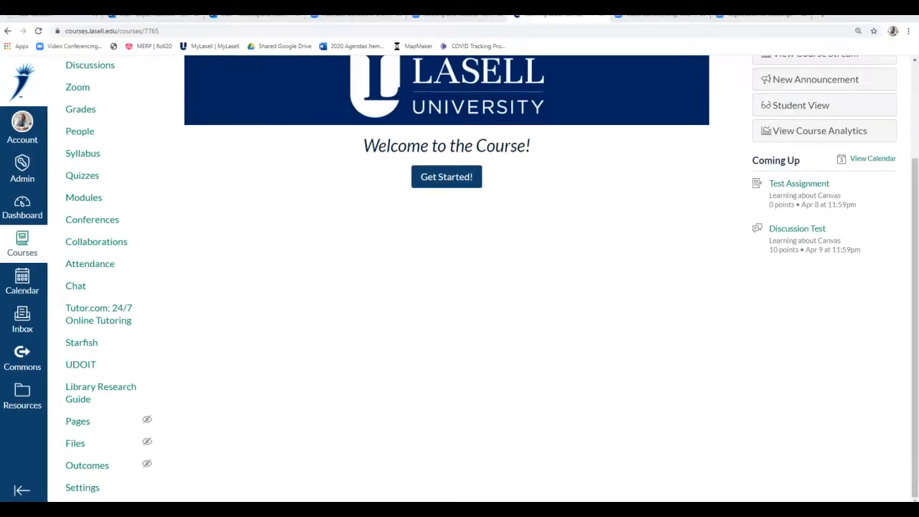
click(93, 487)
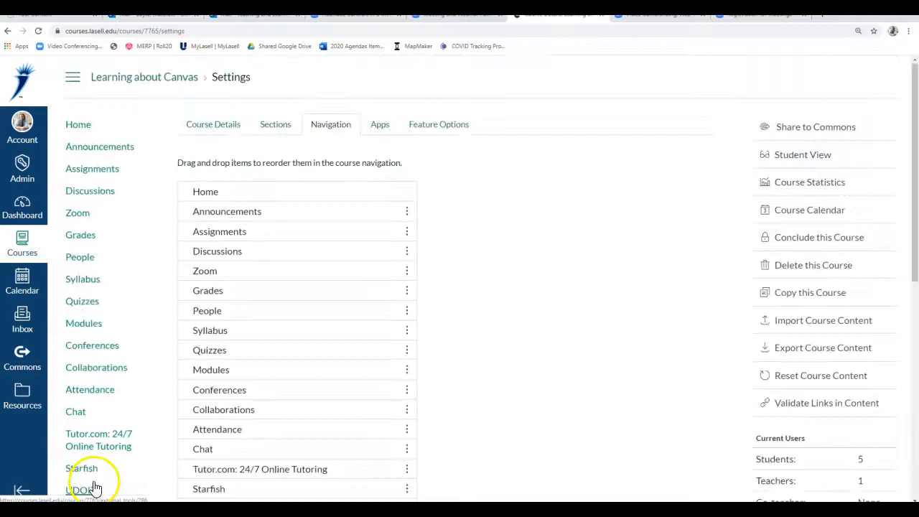
click(219, 126)
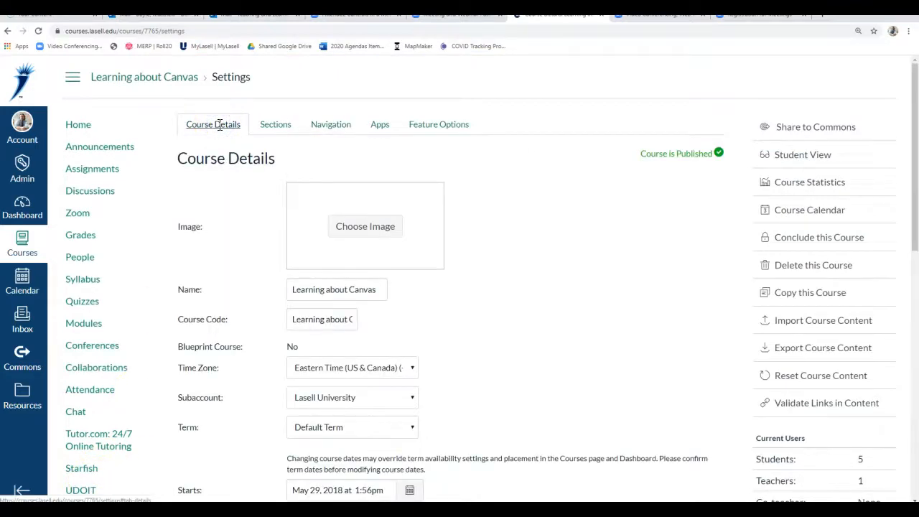
click(332, 126)
Step: Disable Zoom in the course navigation and save the change
scroll(452, 237, down, 2)
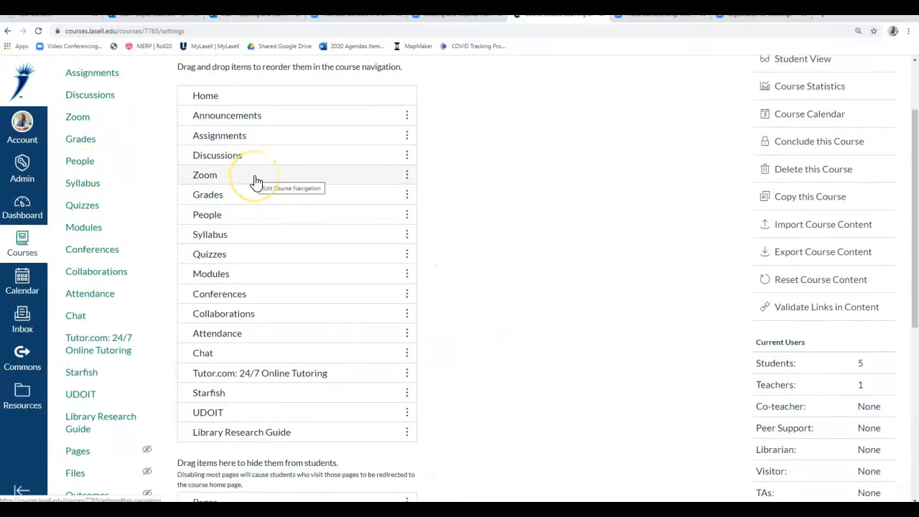
click(407, 175)
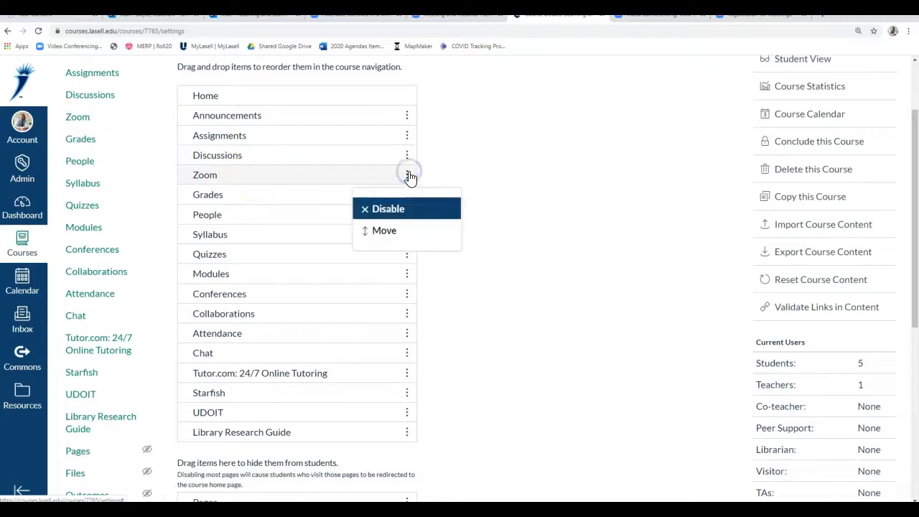
click(409, 208)
scroll(487, 297, down, 4)
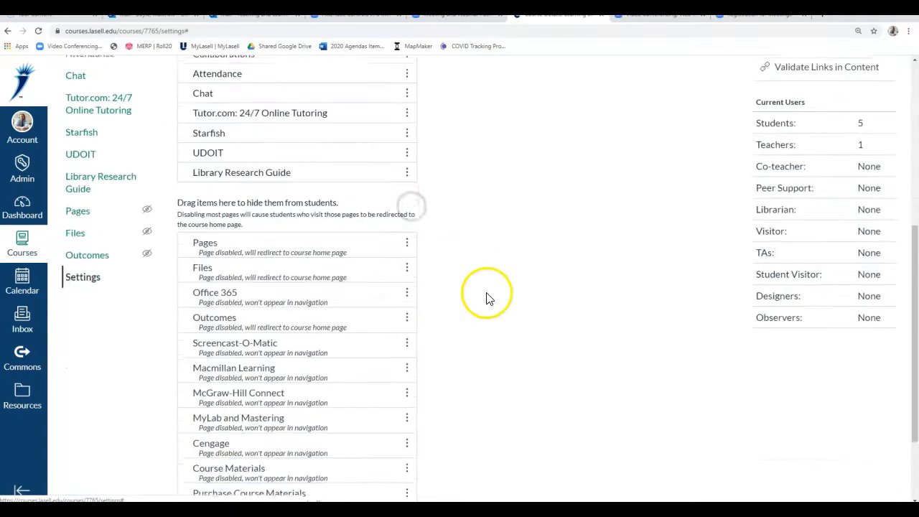
scroll(487, 298, down, 3)
click(200, 470)
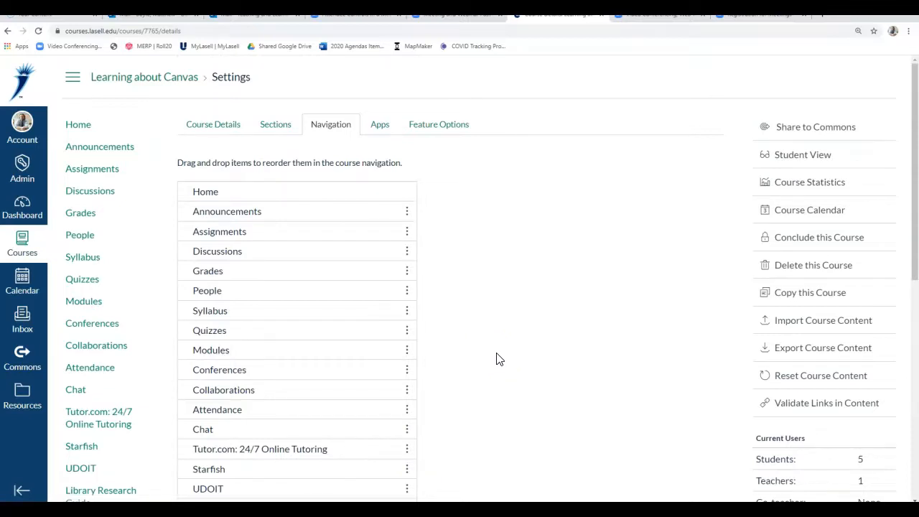
Step: Enable Zoom again from the list of items hidden from students
scroll(496, 359, down, 6)
click(410, 395)
click(287, 432)
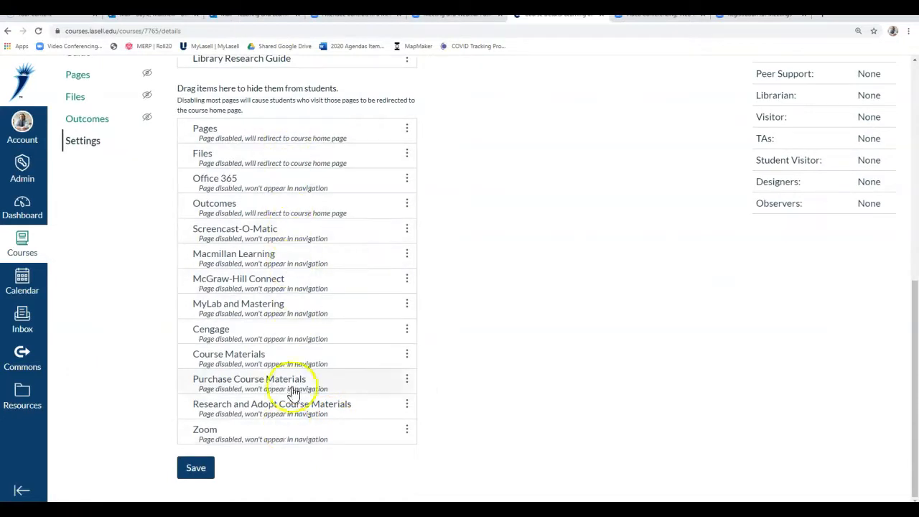
click(406, 430)
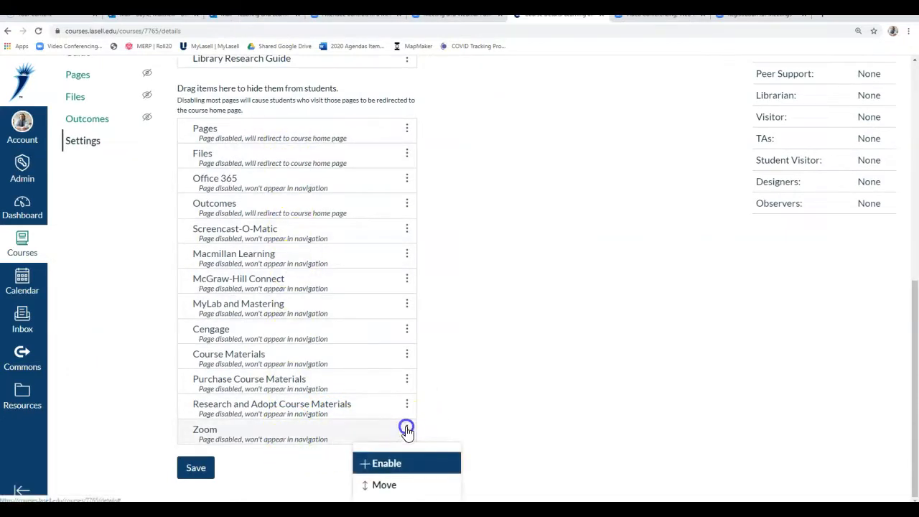
click(411, 465)
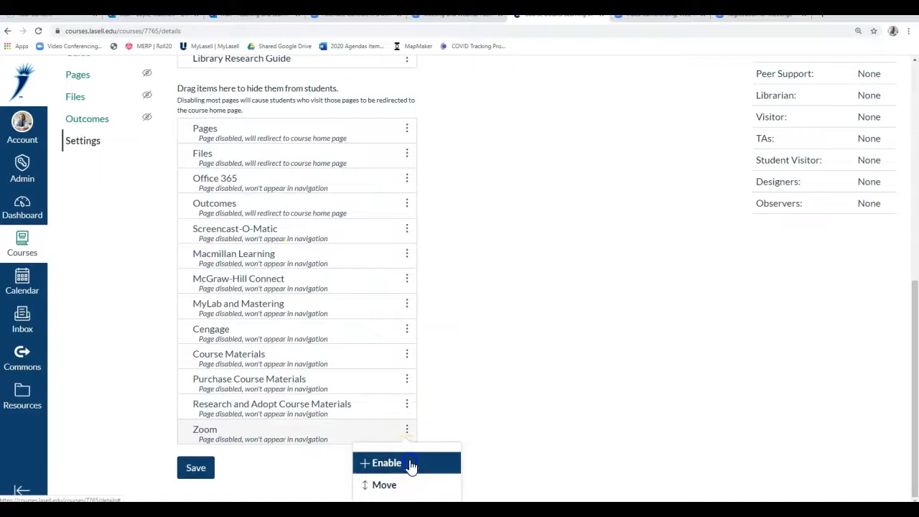
Step: Move Zoom between Assignments and Discussions in the course navigation and save the new order
scroll(472, 381, down, 2)
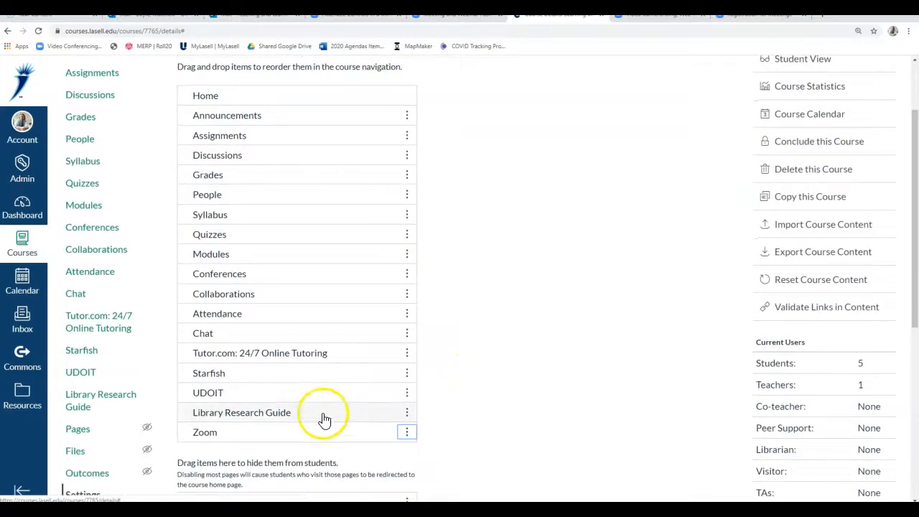
drag(250, 431, 296, 158)
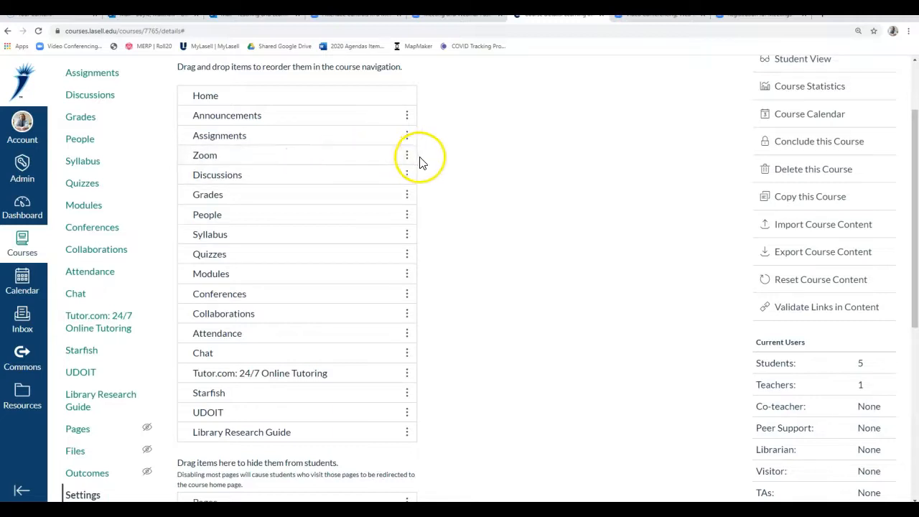
scroll(445, 167, down, 5)
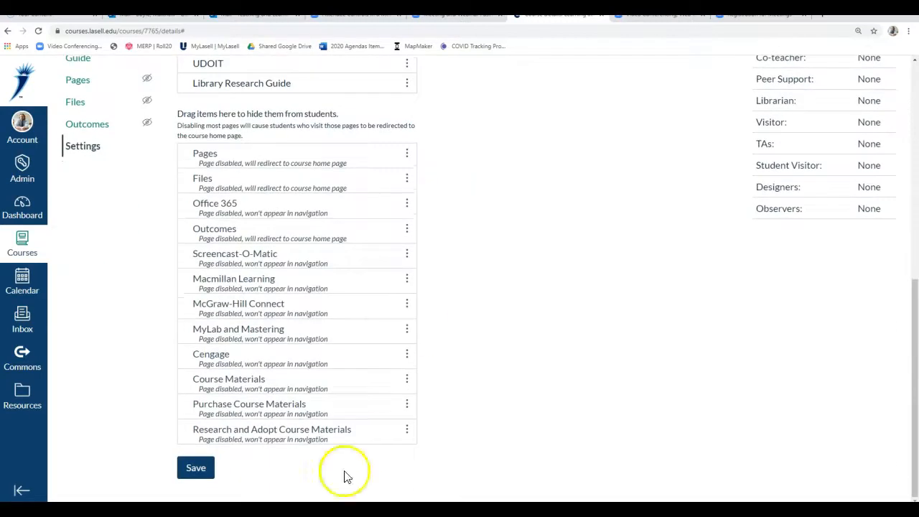
click(197, 469)
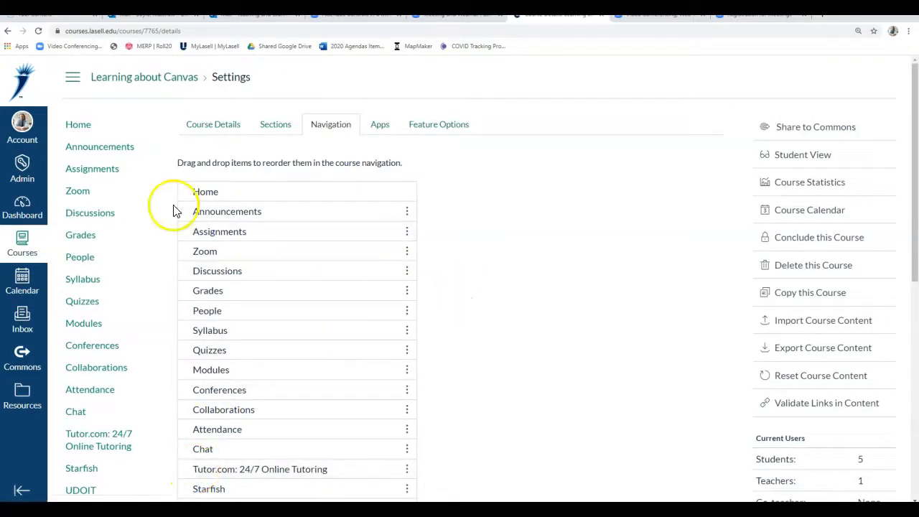
Step: Open the course's Zoom page and start scheduling a new meeting with the topic "Zoom Meeting Room"
click(77, 192)
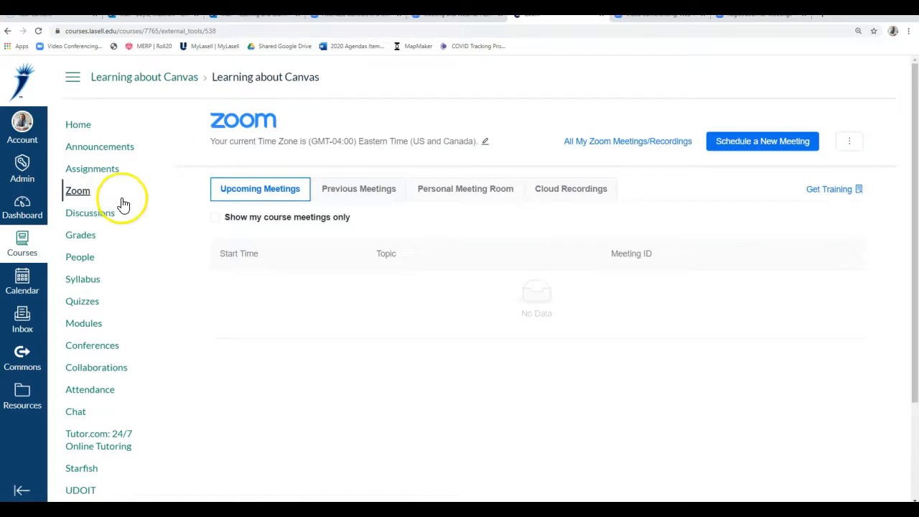
click(78, 191)
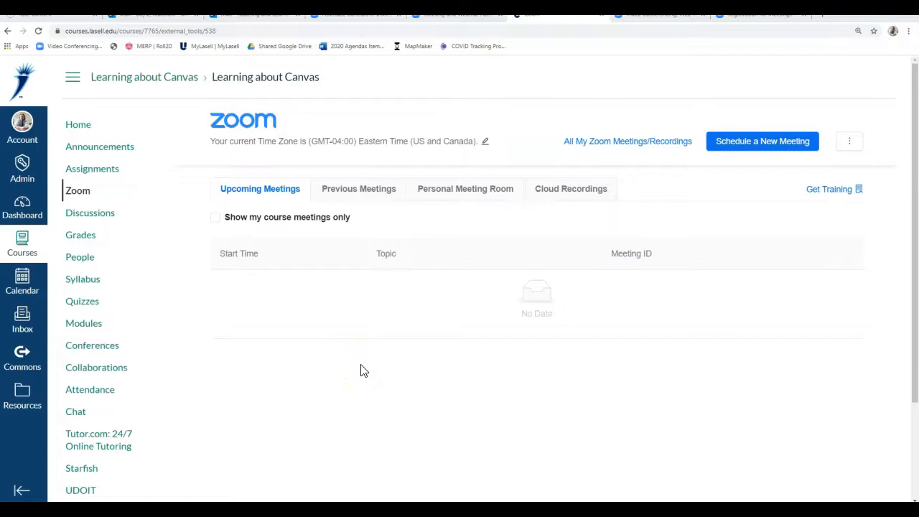
click(732, 141)
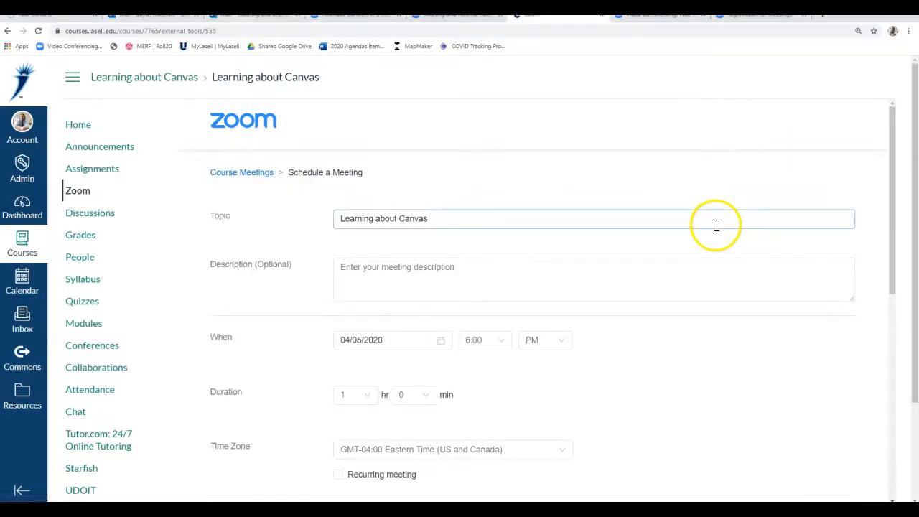
drag(428, 220, 305, 214)
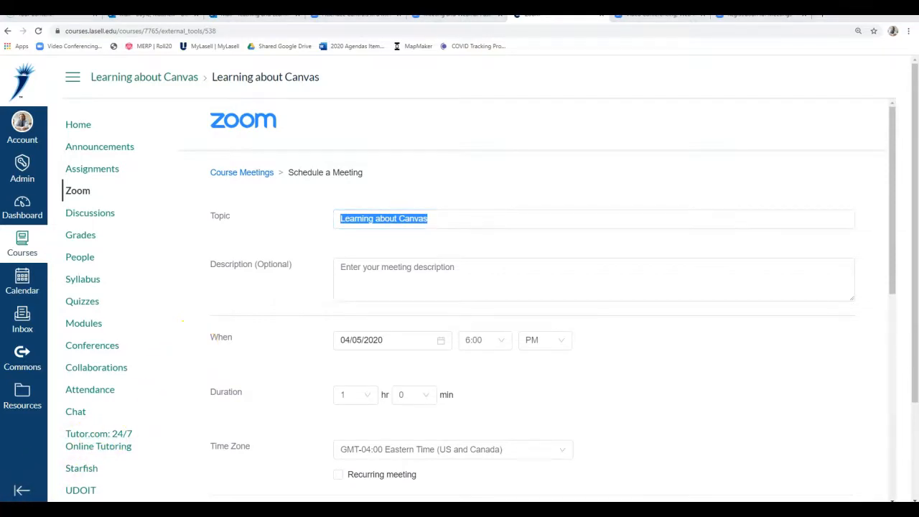
drag(460, 226, 310, 221)
text(Zoom Meeting Room)
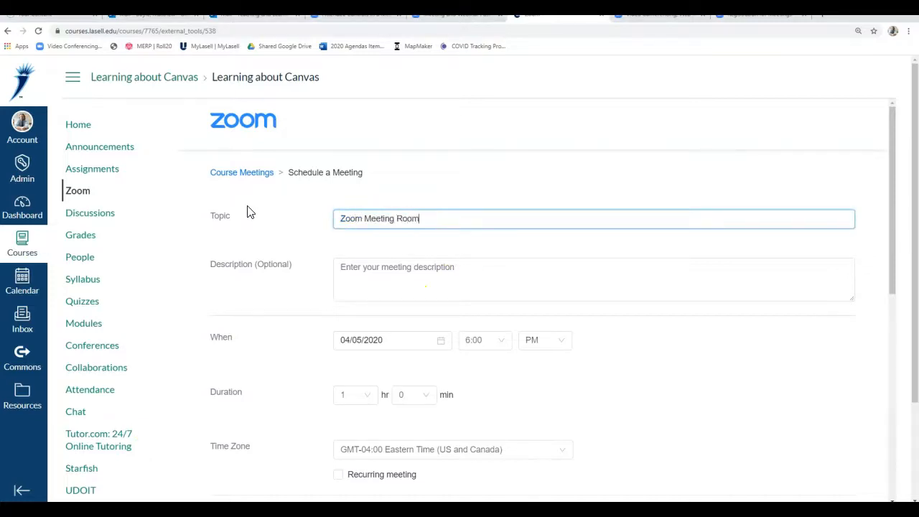
Step: Enter the meeting description "Complete all readings and assigned lecture materials before coming to our scheduled Zoom meetings. Bring questions and discussion topics to the meeting."
click(390, 280)
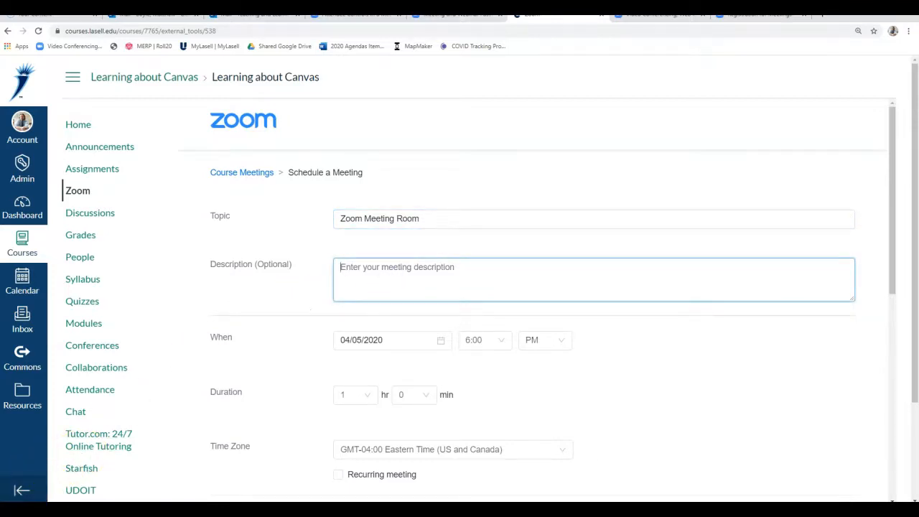
text(Complete all readings and assigned lecture materials before coming to our scheduled Zoom meetings. Bring questions and discussion topics to the meeting.)
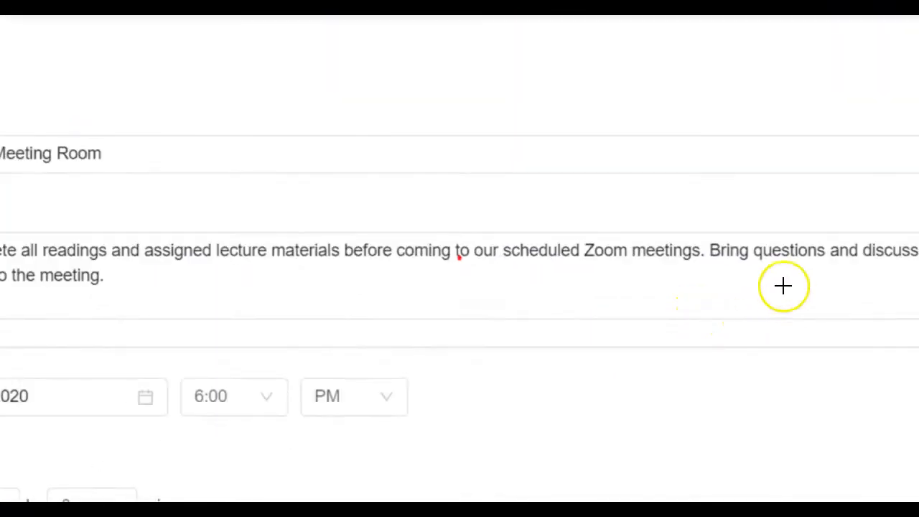
mouse_move(706, 239)
mouse_down()
mouse_move(706, 252)
mouse_move(914, 269)
mouse_move(914, 228)
mouse_move(706, 235)
mouse_up()
mouse_move(110, 291)
mouse_down()
mouse_move(66, 254)
mouse_move(3, 251)
mouse_up()
drag(110, 290, 6, 291)
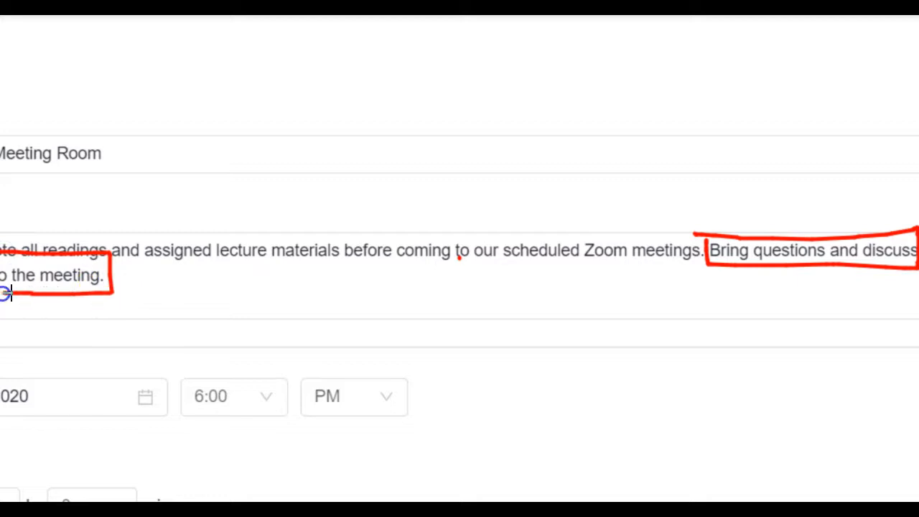
key(Escape)
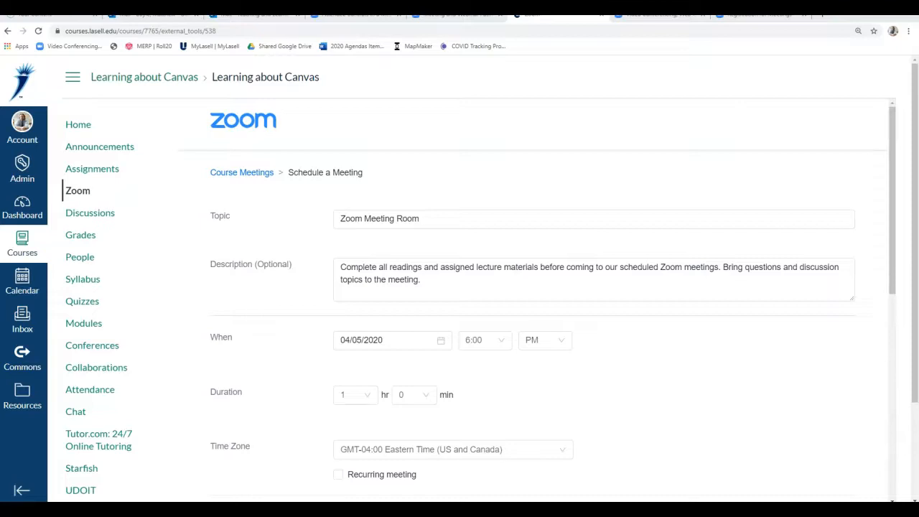
Step: Set the meeting's start to 04/07/2020 at 12:30 PM
click(496, 348)
scroll(496, 375, up, 3)
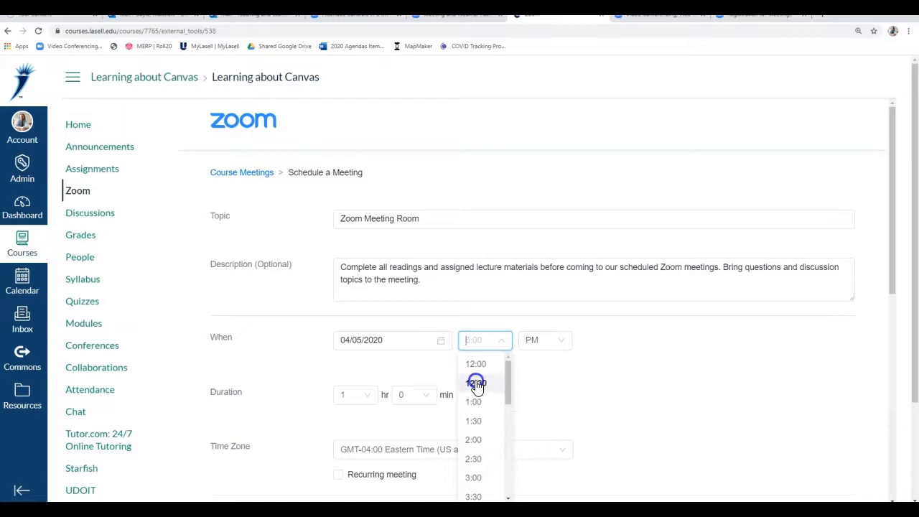
click(476, 381)
click(442, 340)
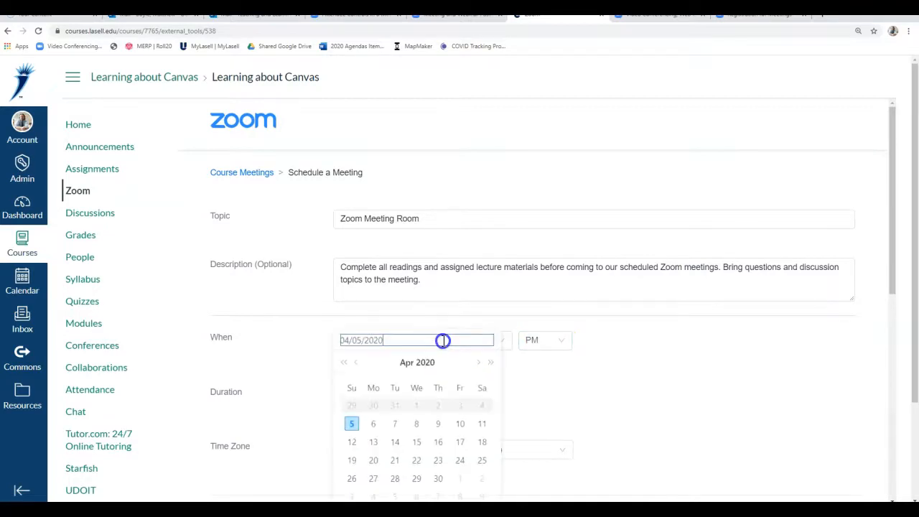
click(395, 423)
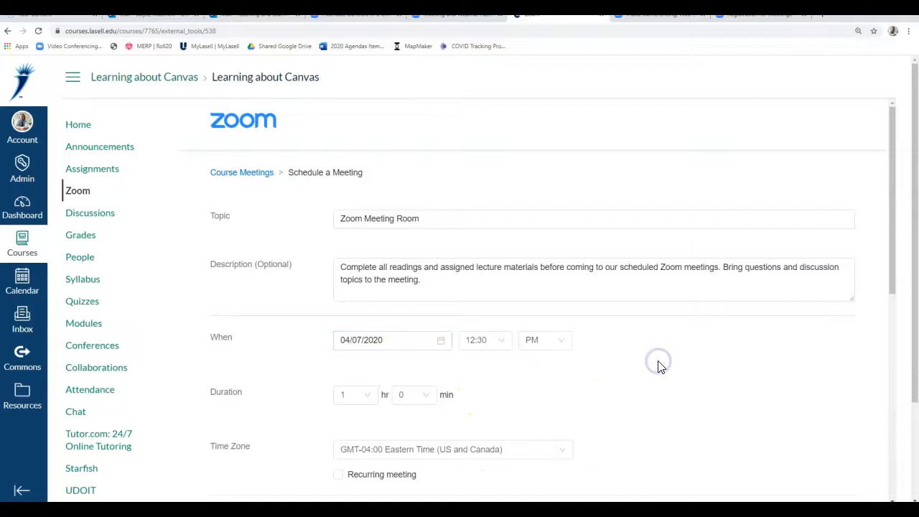
Step: Review the hour choices available for the meeting's duration without picking a different one
scroll(655, 368, down, 2)
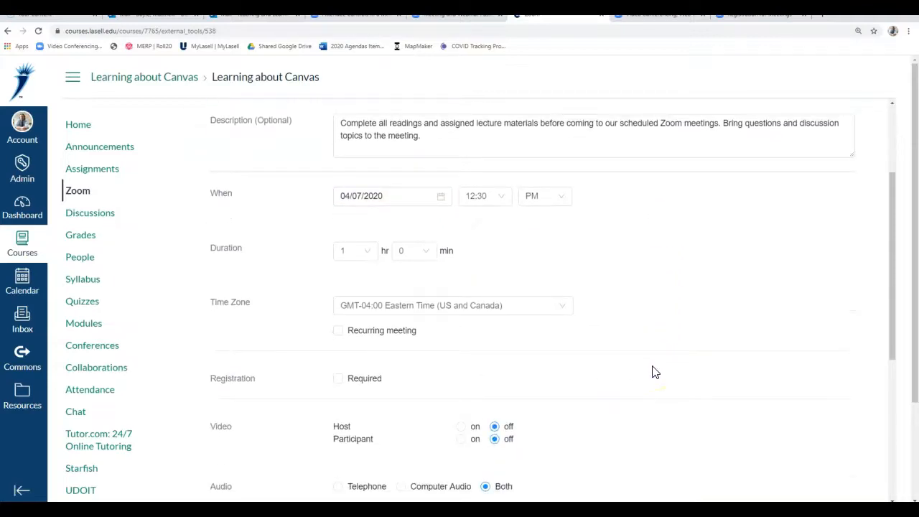
click(364, 253)
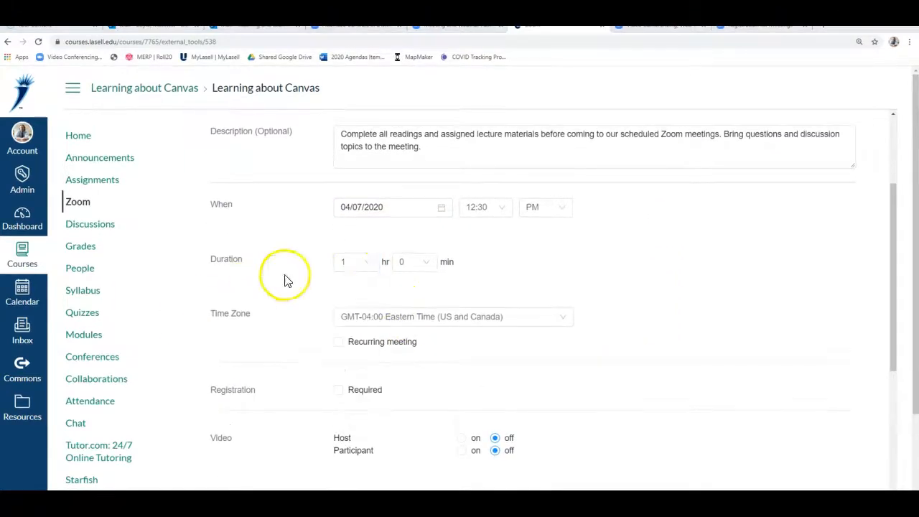
click(368, 256)
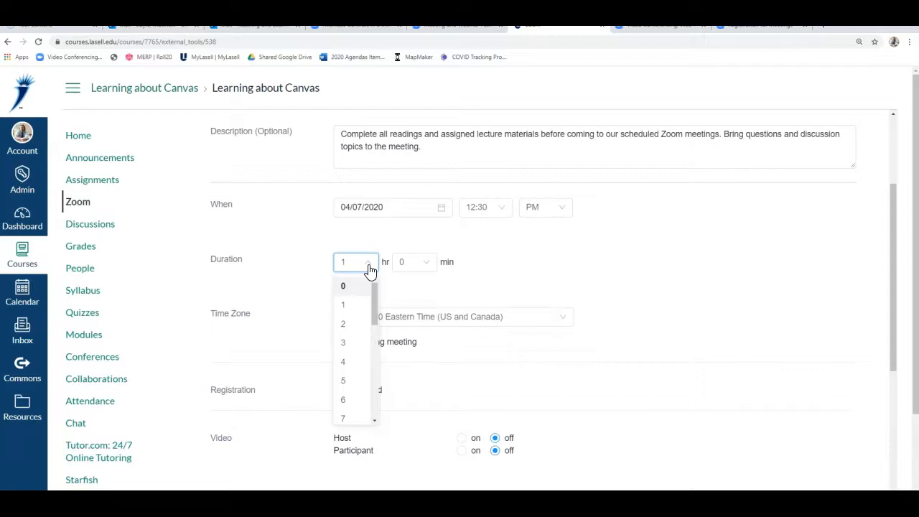
click(64, 495)
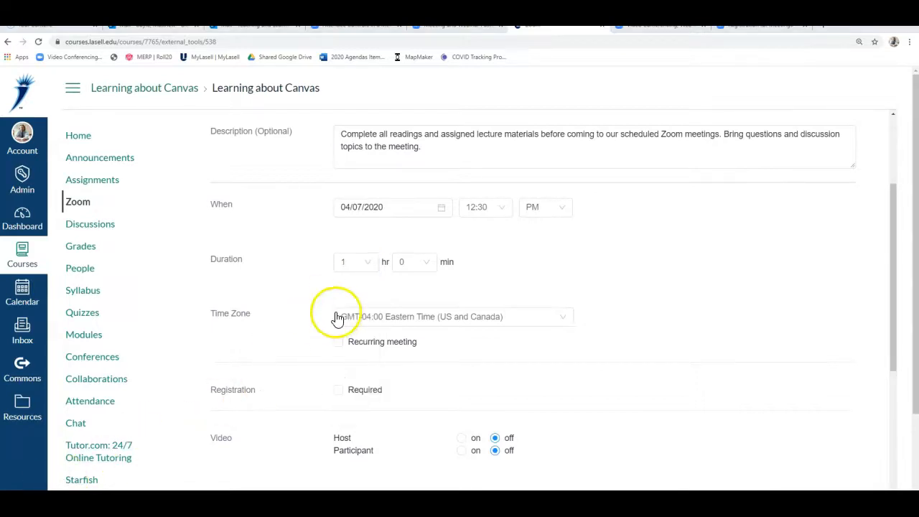
click(367, 263)
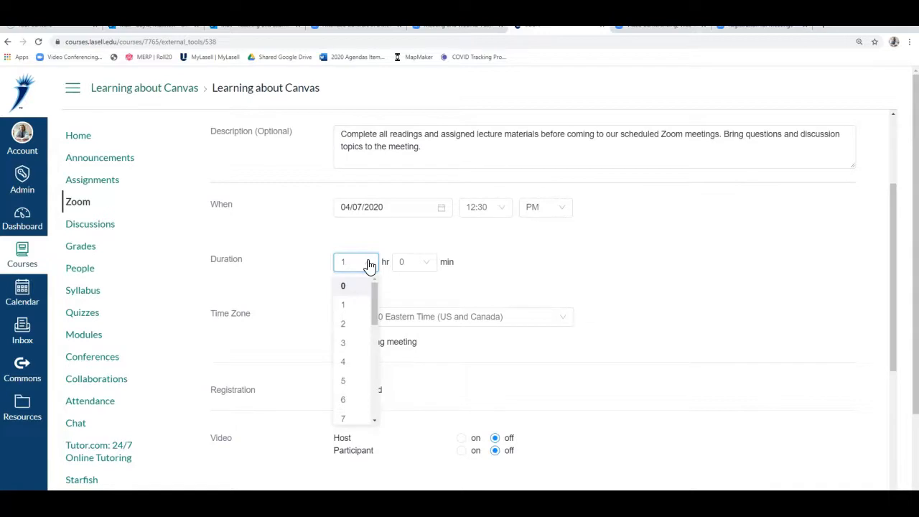
click(108, 502)
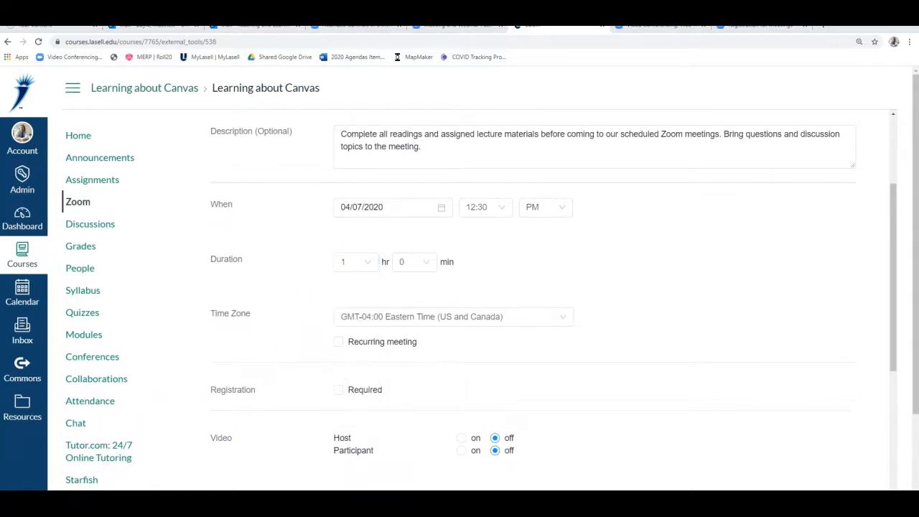
click(369, 263)
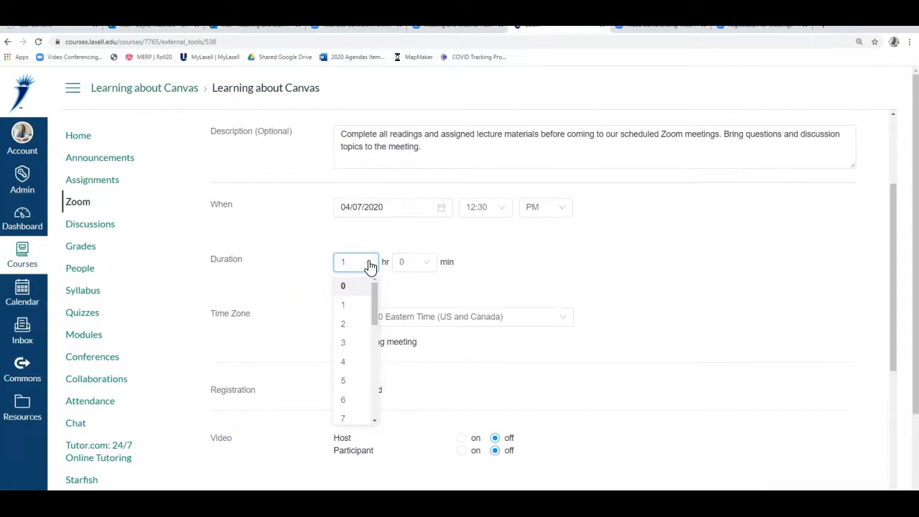
click(467, 137)
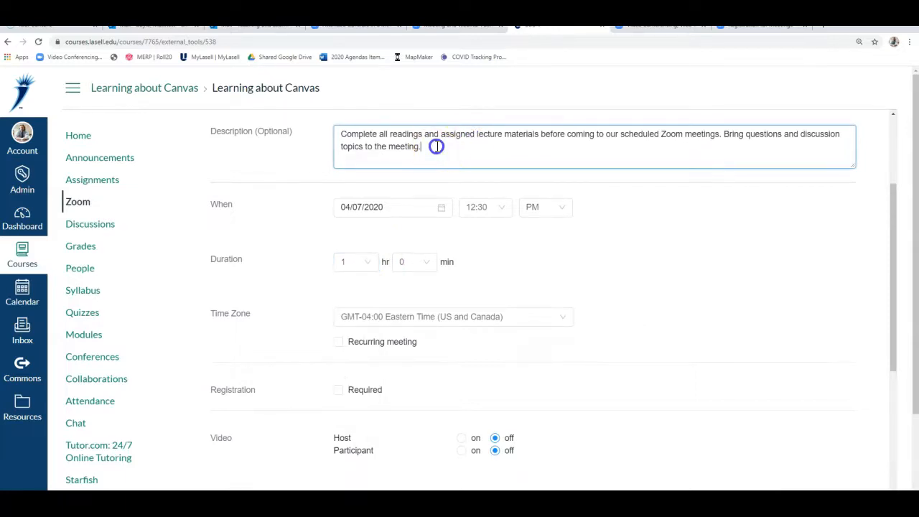
Step: Reread the meeting description and look through the duration's hour options once more
drag(435, 146, 306, 127)
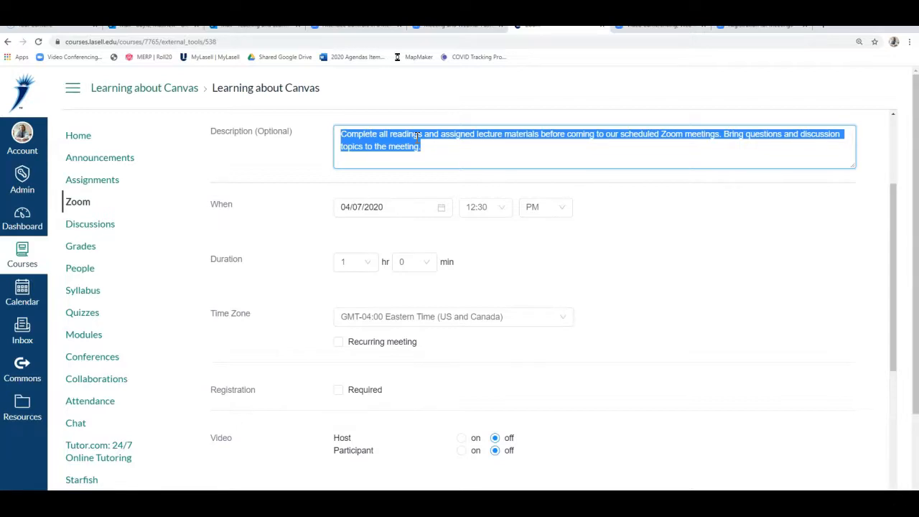
click(359, 270)
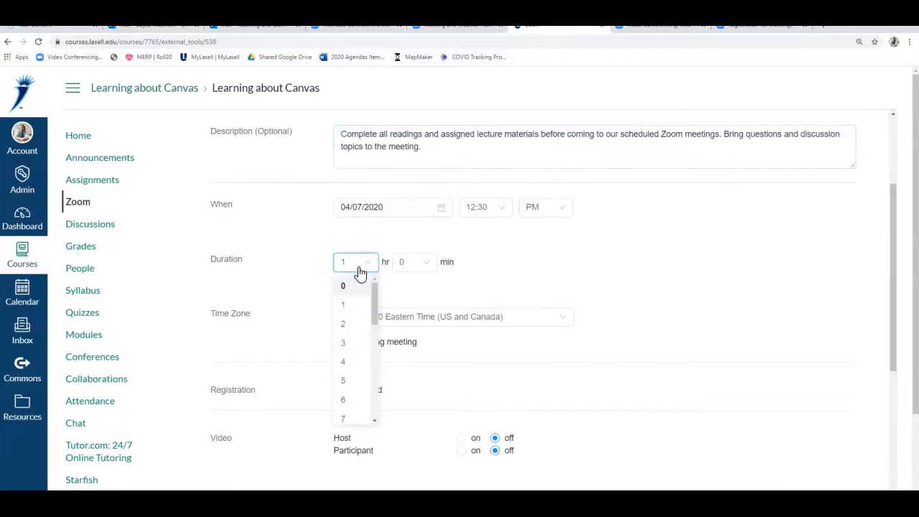
scroll(348, 352, down, 3)
scroll(351, 339, up, 3)
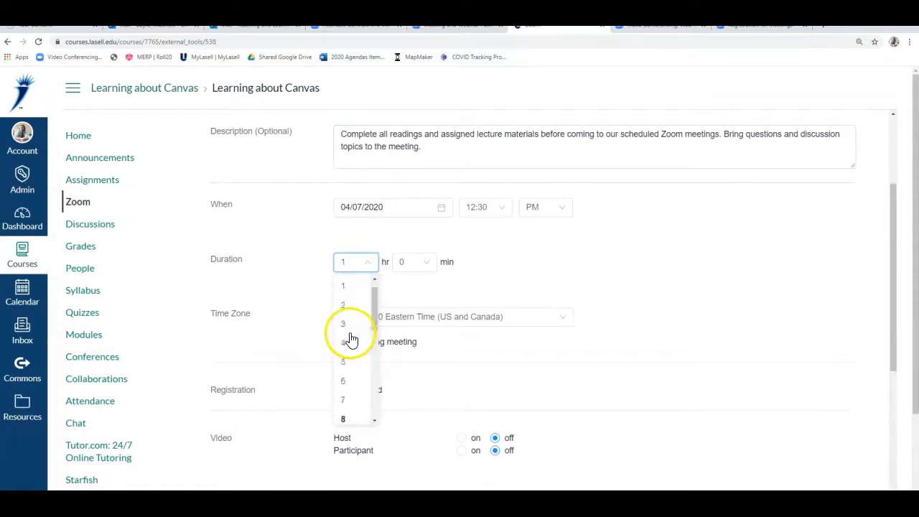
click(520, 257)
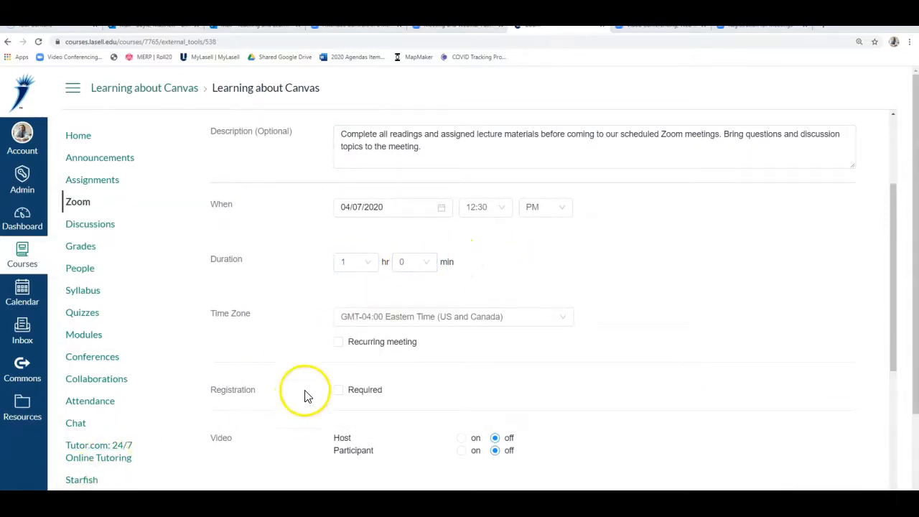
Step: Try making the meeting recur weekly, every 1 week on Tuesday and Thursday, and check the recurrence's end date
click(339, 343)
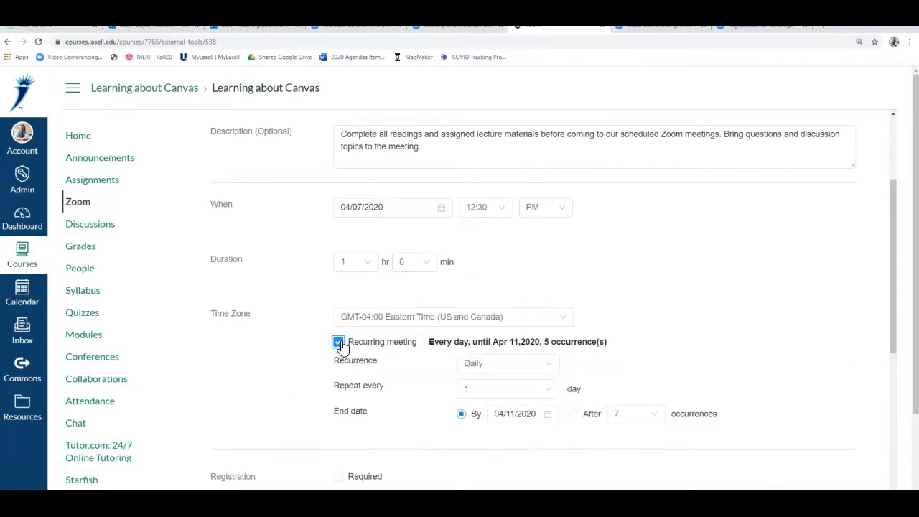
click(547, 364)
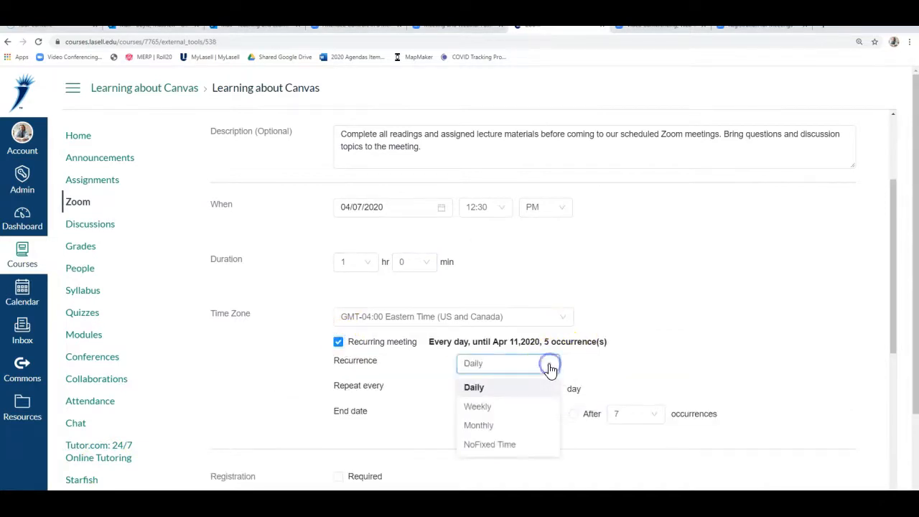
click(523, 411)
click(542, 414)
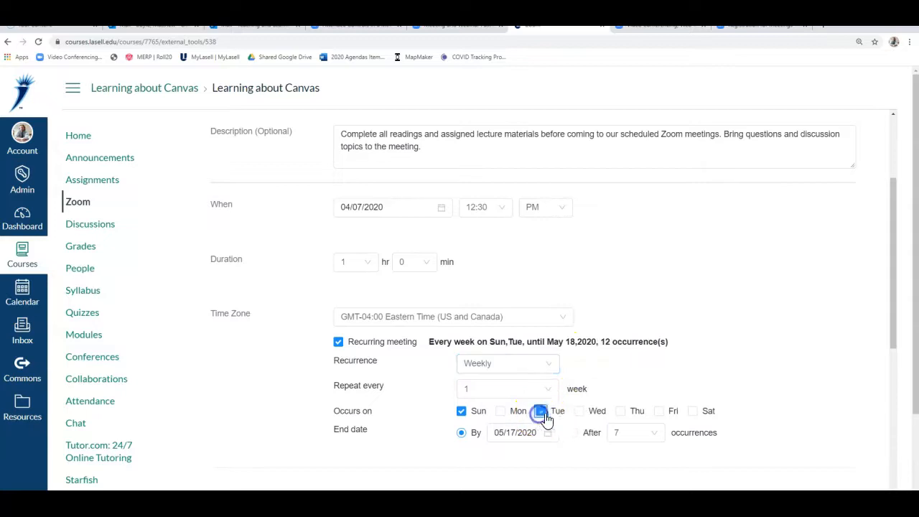
click(620, 410)
click(460, 411)
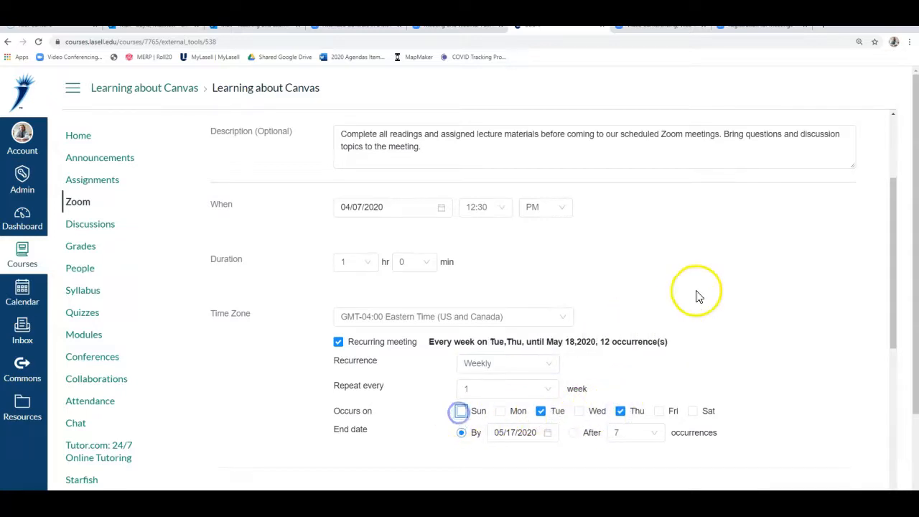
scroll(699, 296, down, 1)
double_click(511, 386)
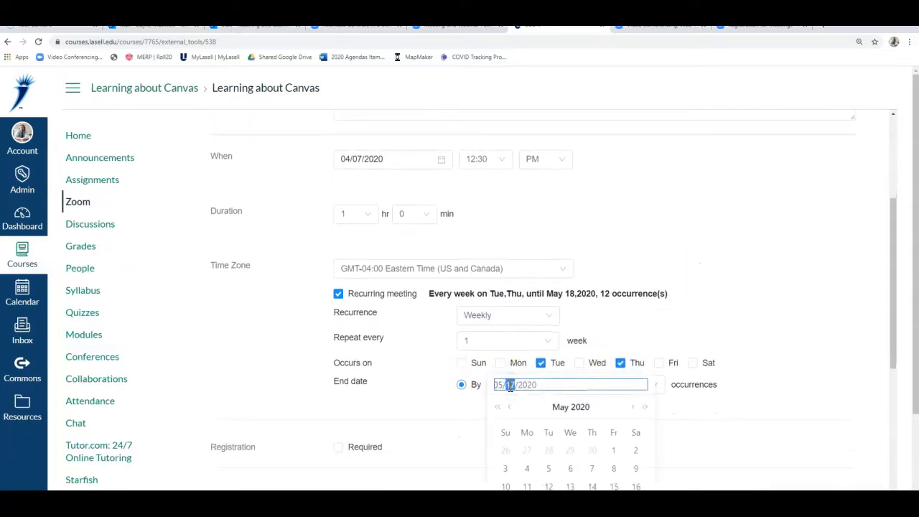
click(648, 224)
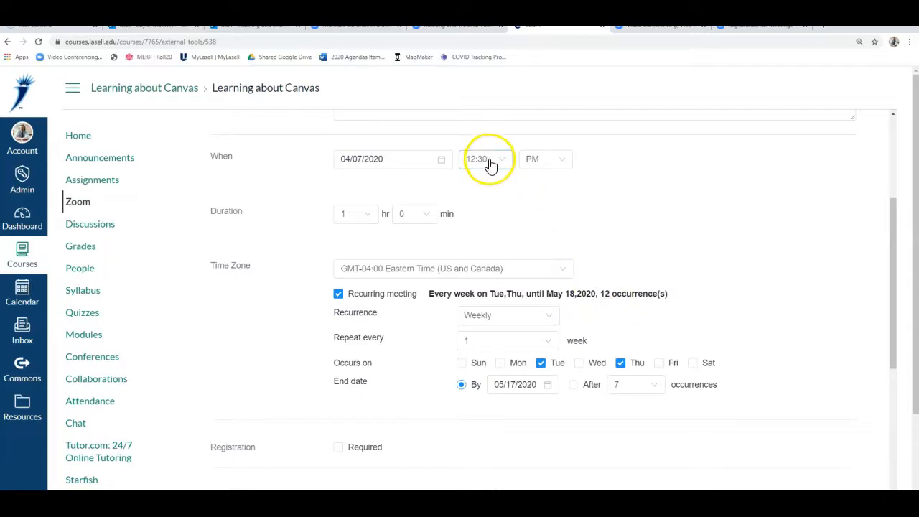
Step: Look over the remaining meeting options and turn off the recurring meeting setting
scroll(484, 423, down, 5)
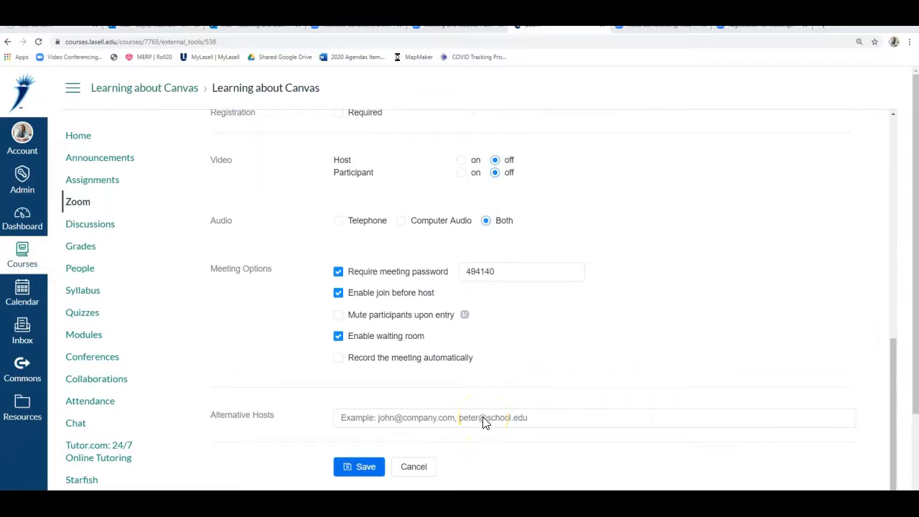
scroll(485, 423, up, 6)
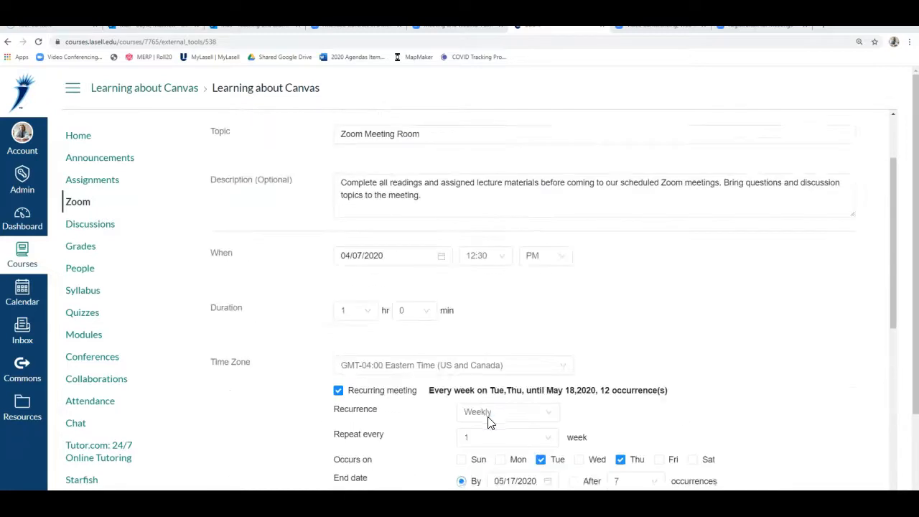
scroll(487, 422, down, 6)
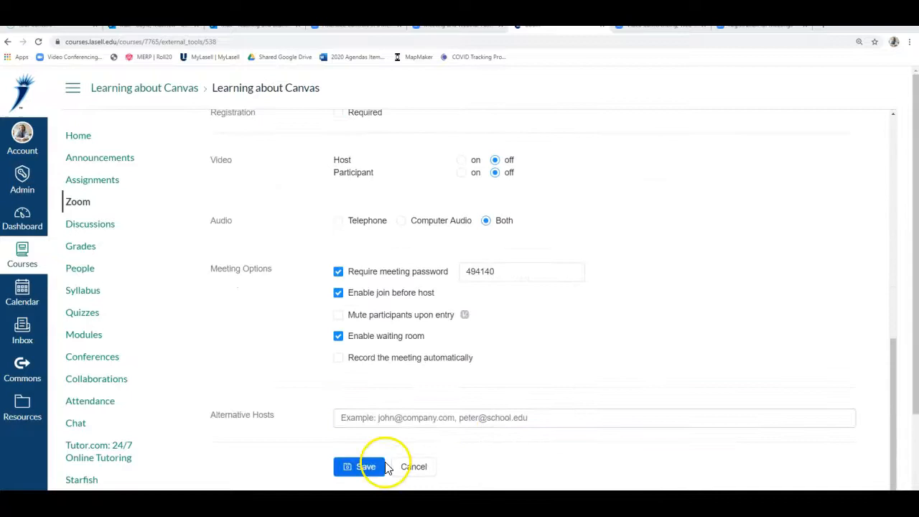
scroll(416, 420, up, 6)
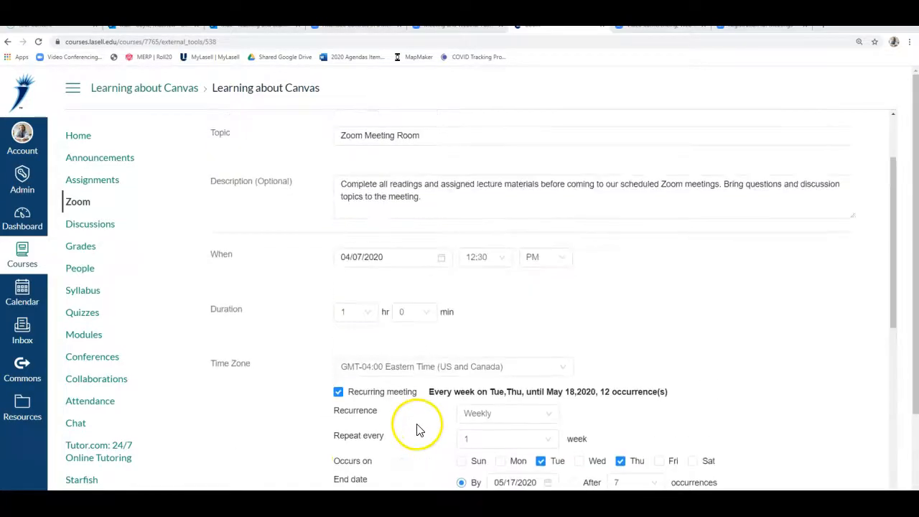
click(336, 392)
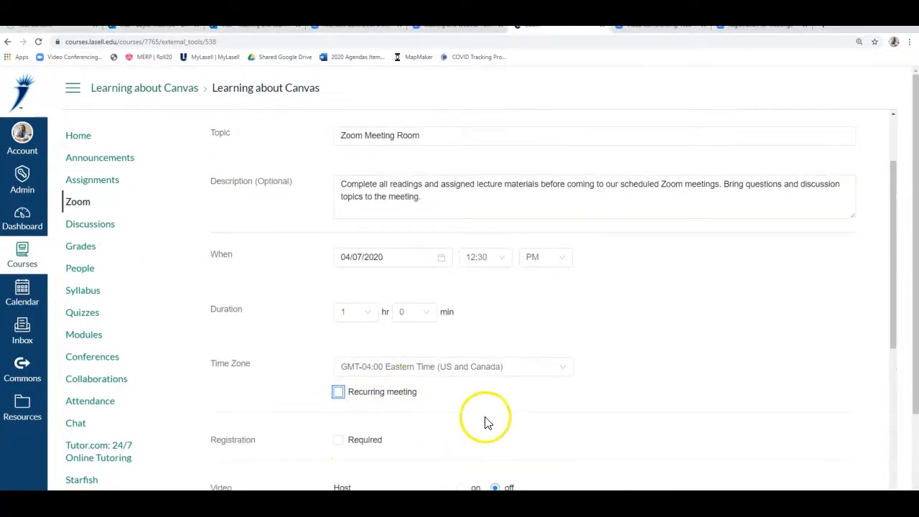
Step: Change the meeting topic to "Zoom Meeting Room (TEST)" and save the meeting
click(453, 137)
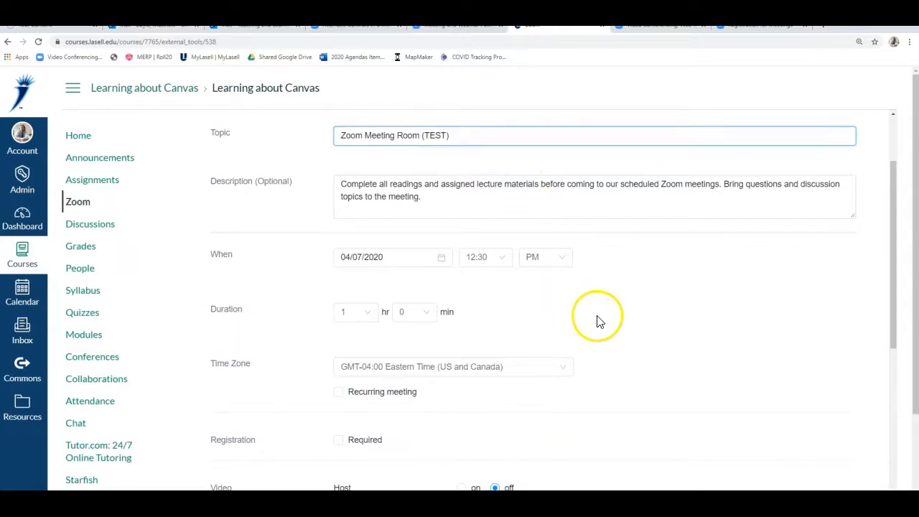
scroll(600, 318, down, 5)
click(361, 474)
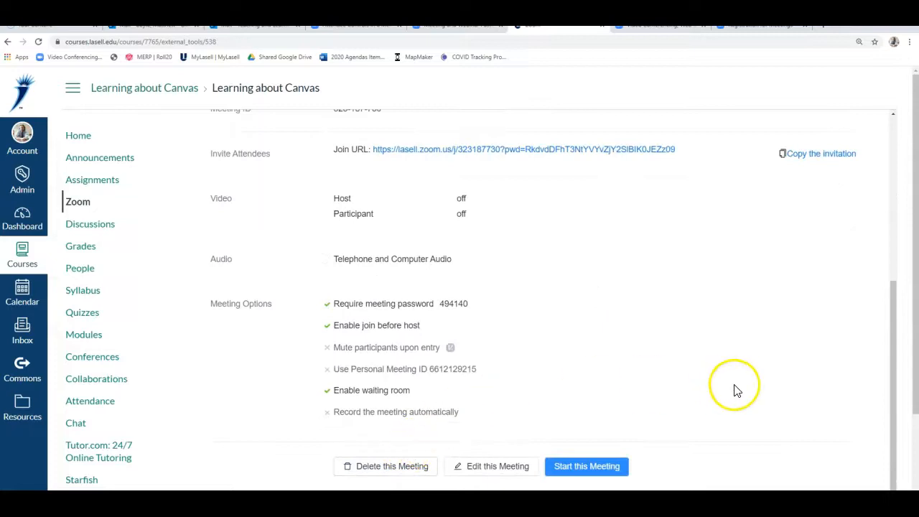
Step: Review the saved meeting's details and copy its meeting invitation to the clipboard
scroll(736, 390, up, 5)
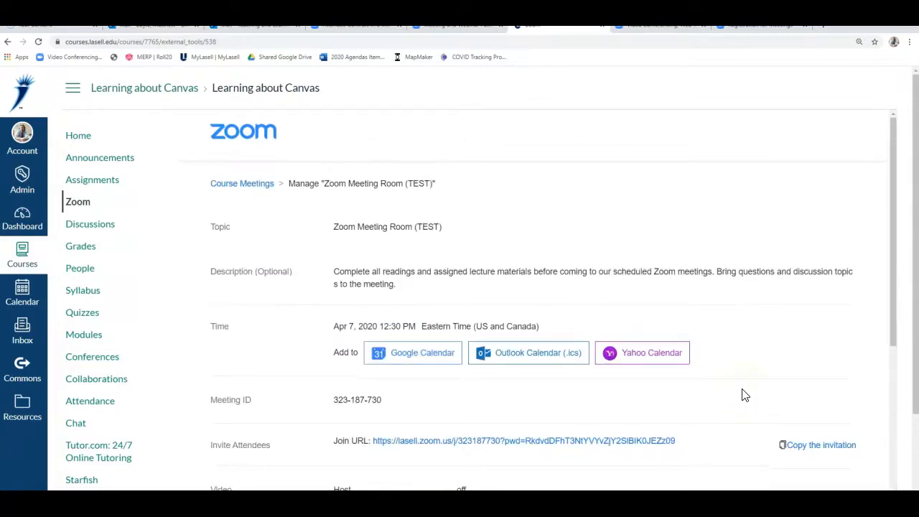
scroll(744, 395, down, 4)
click(809, 206)
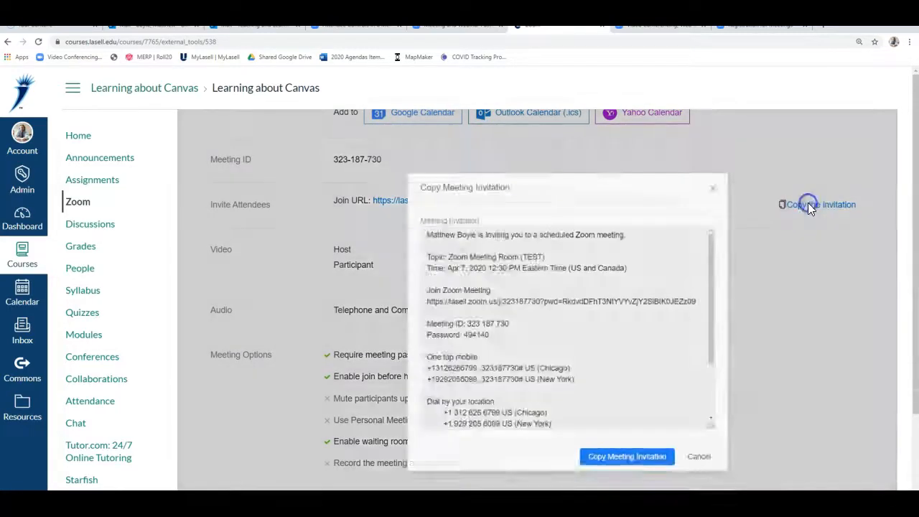
click(574, 485)
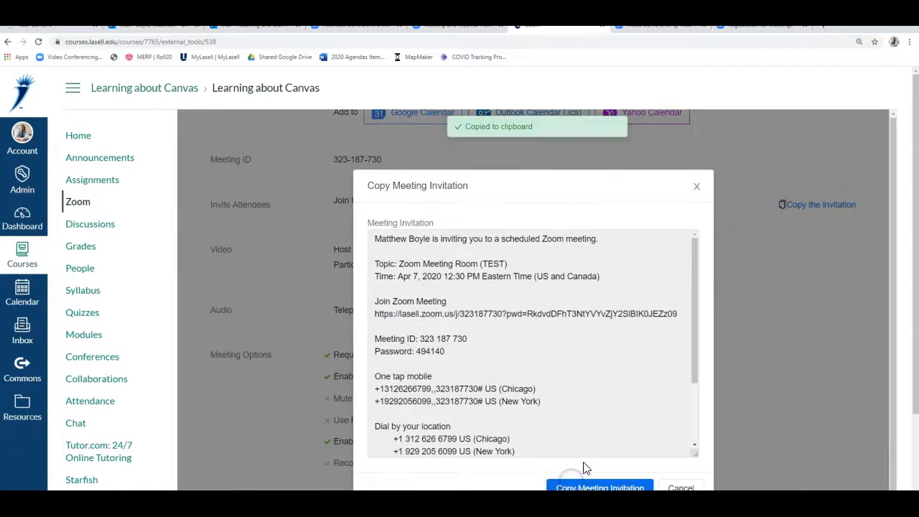
click(698, 189)
scroll(703, 359, up, 3)
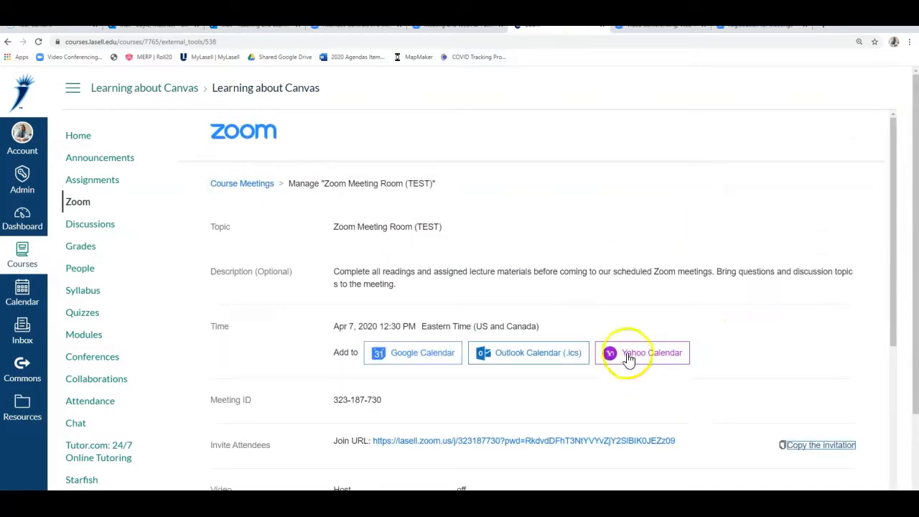
Step: Check the scheduled meeting on the course home page and in the course's list of upcoming Zoom meetings
click(79, 141)
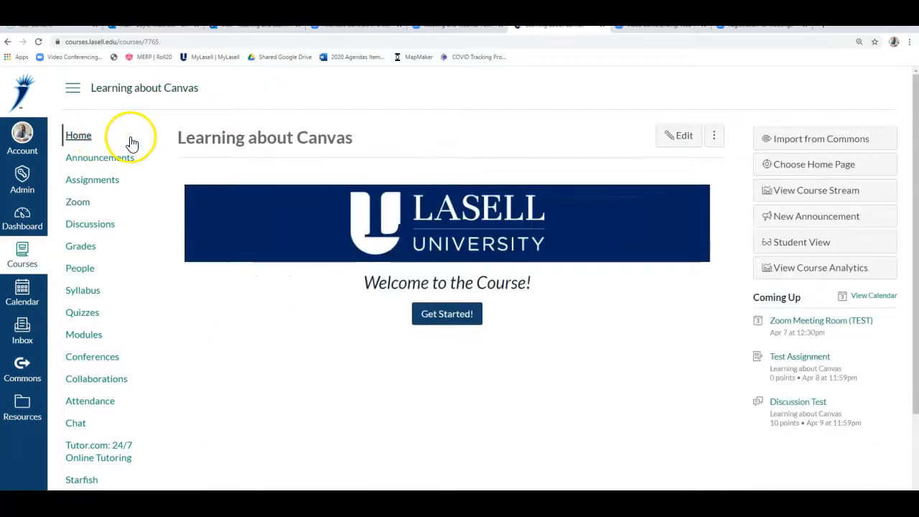
click(92, 205)
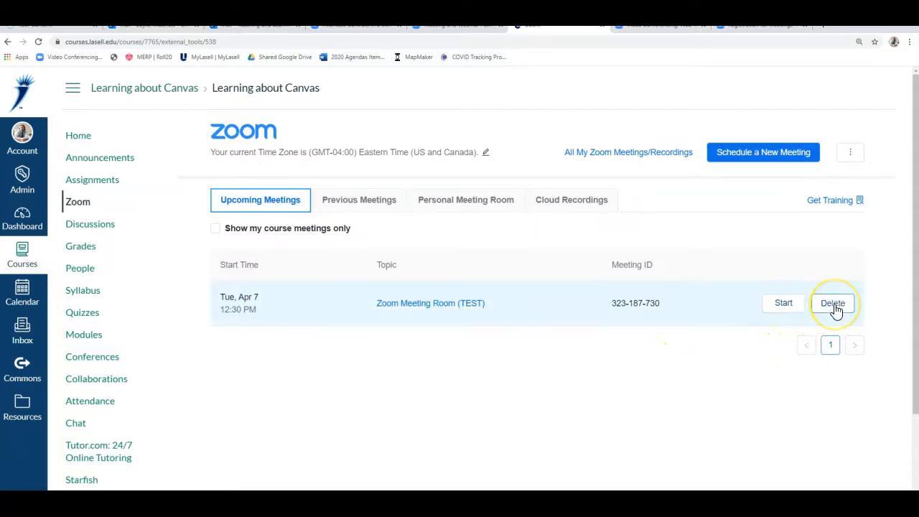
click(784, 306)
Step: Switch to Student View from the course home page and view the upcoming meeting on the Zoom page
click(86, 136)
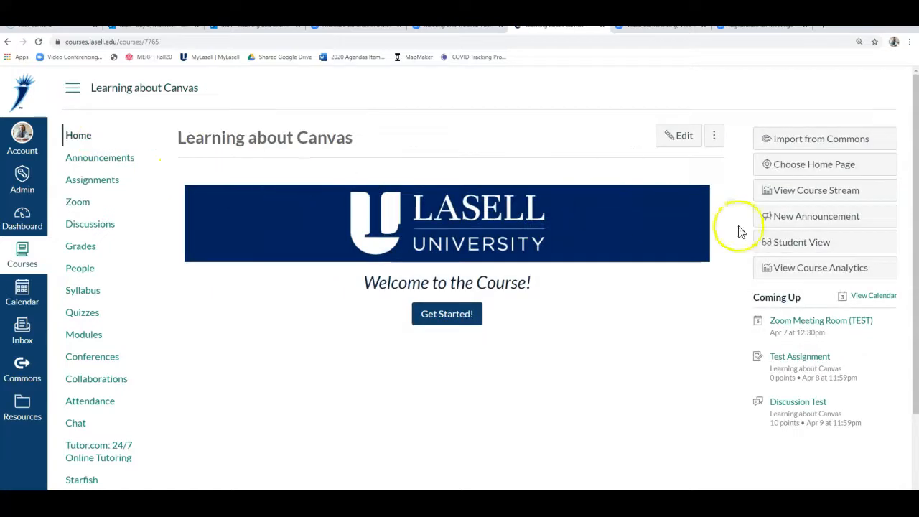
click(801, 244)
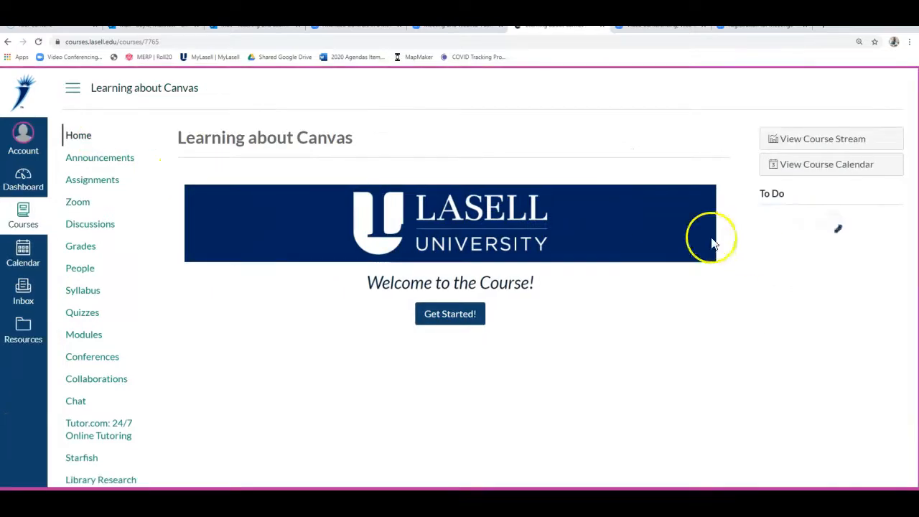
click(121, 203)
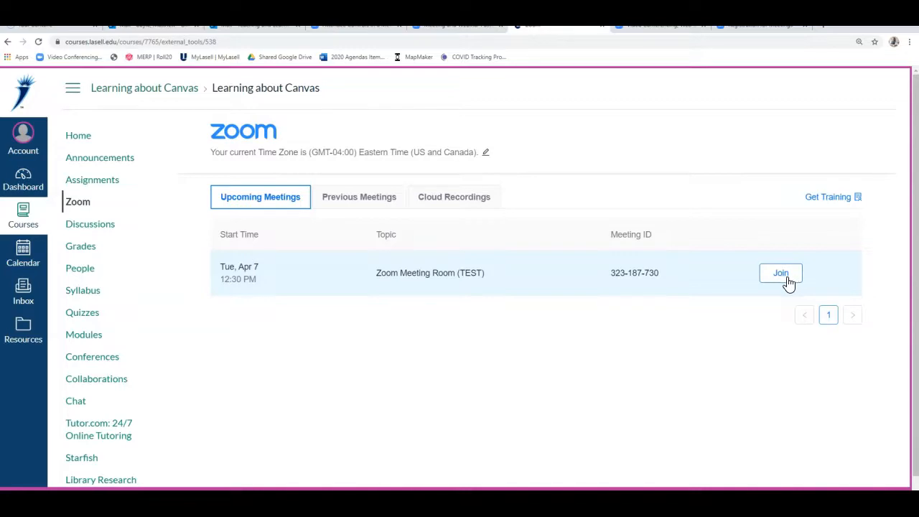
click(107, 202)
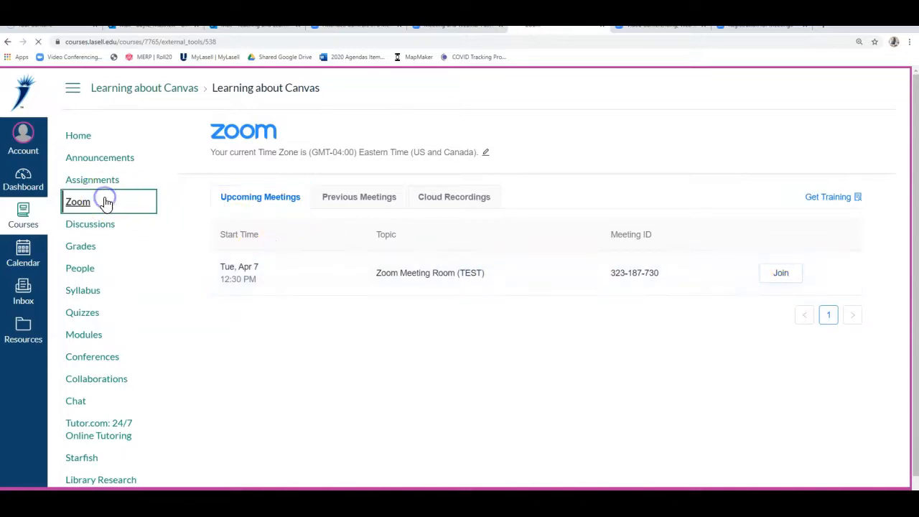
triple_click(240, 279)
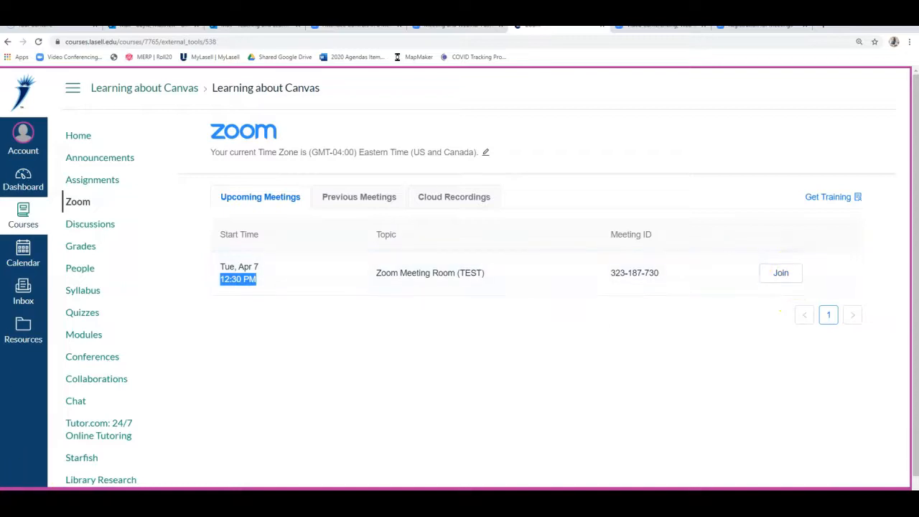
Step: On the student's course home page, dismiss every To Do item dated before the "Zoom Meeting Room (TEST)" entry
click(79, 137)
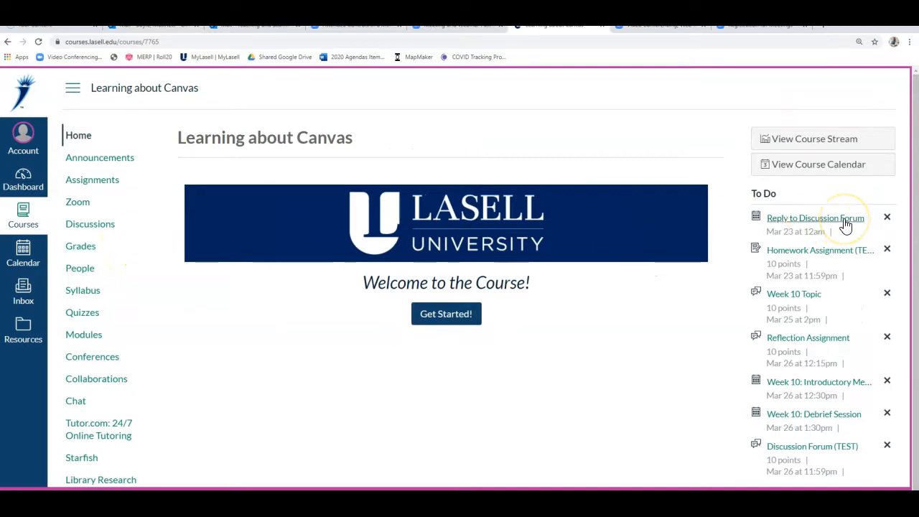
scroll(844, 225, down, 1)
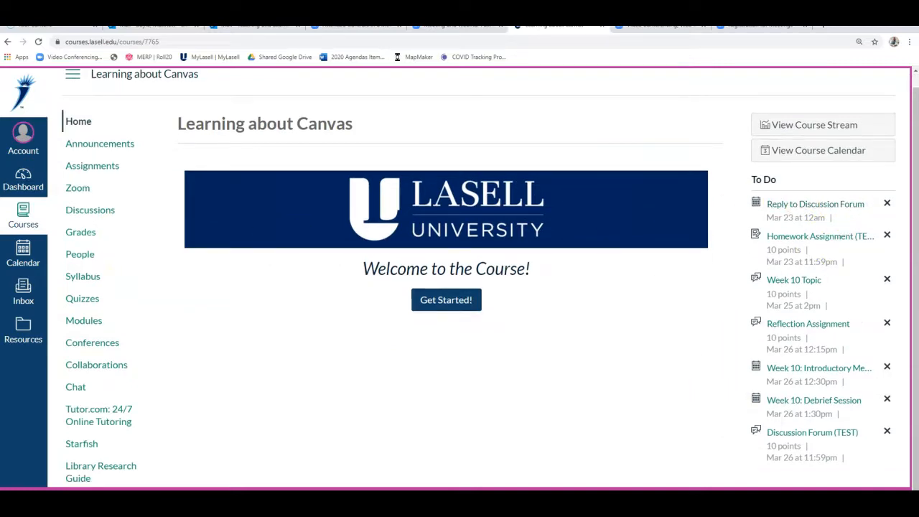
click(888, 204)
click(887, 204)
click(886, 216)
click(888, 217)
click(895, 218)
click(895, 218)
click(895, 218)
click(896, 217)
click(895, 217)
click(895, 217)
click(895, 217)
click(895, 218)
click(895, 217)
click(895, 217)
click(896, 218)
click(895, 218)
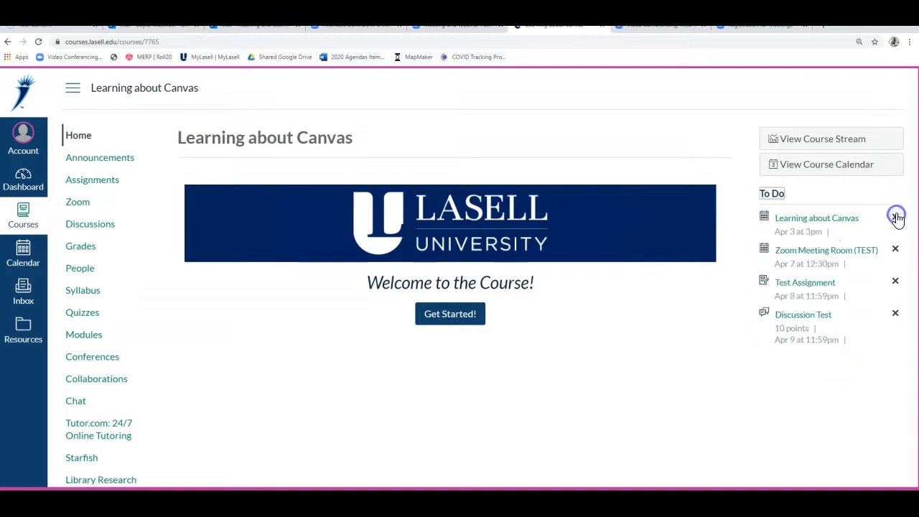
click(895, 217)
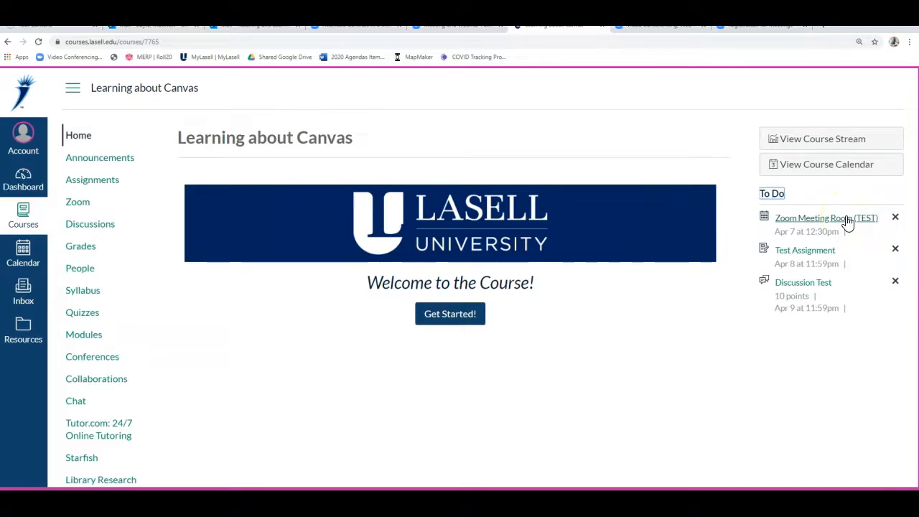
Step: Open the student's calendar and view the details of the "Zoom Meeting Room (TEST)" event on April 7
click(25, 252)
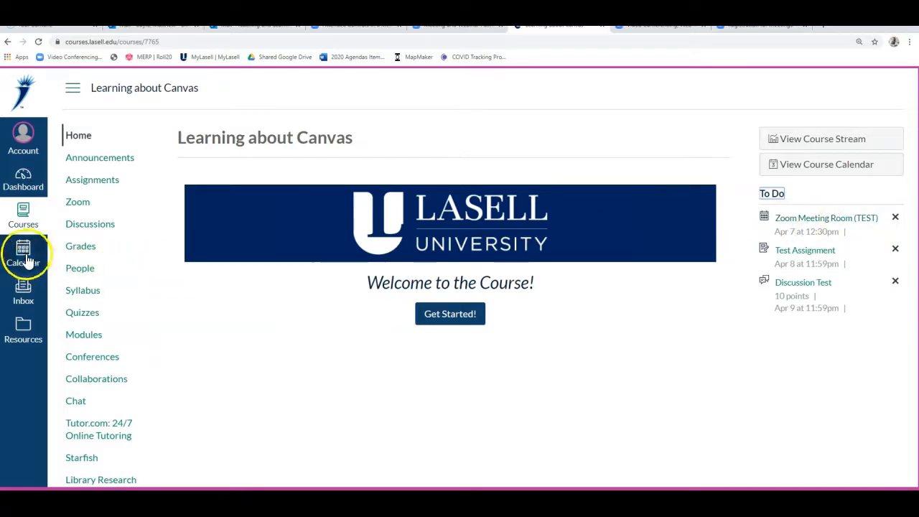
click(70, 280)
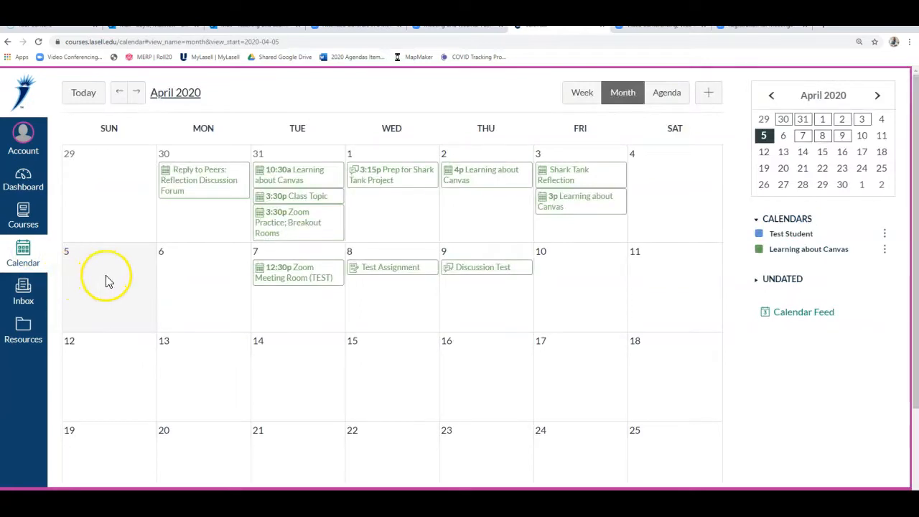
click(308, 274)
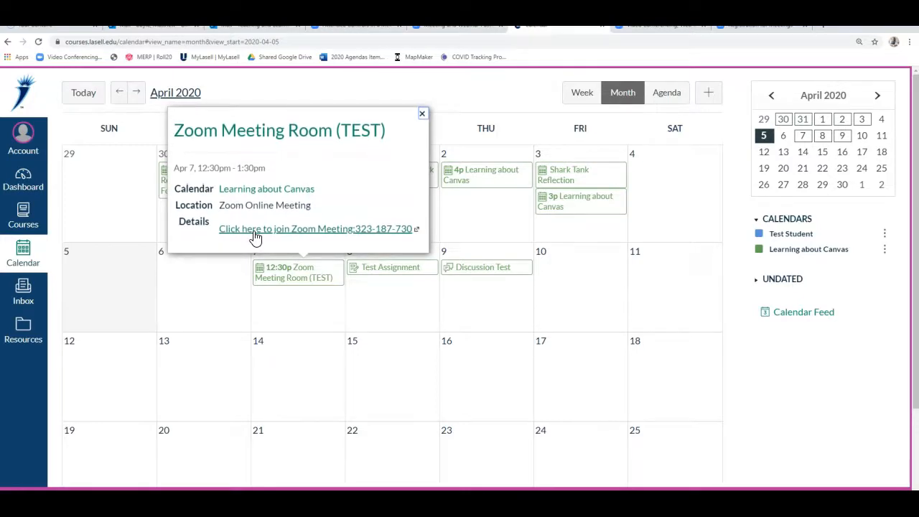
Step: Close the event details, return to the student's course home page and view the course's upcoming Zoom meetings
click(422, 113)
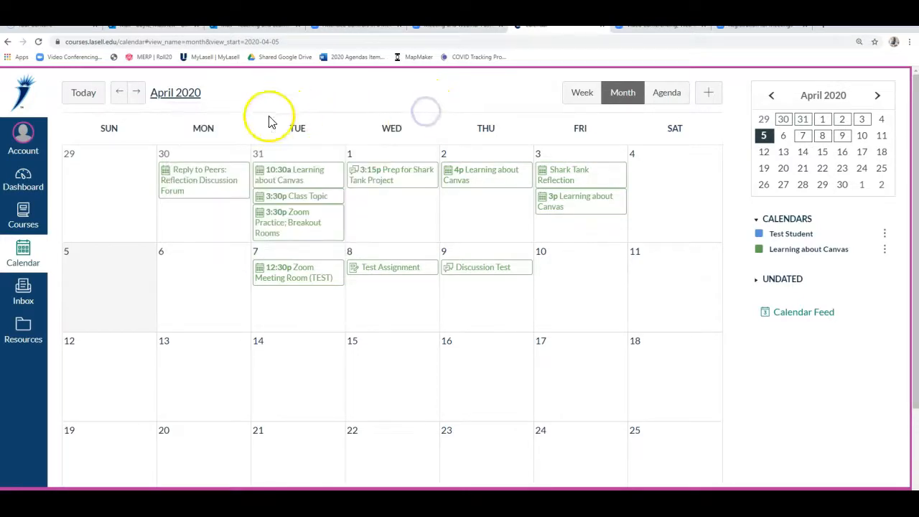
click(7, 42)
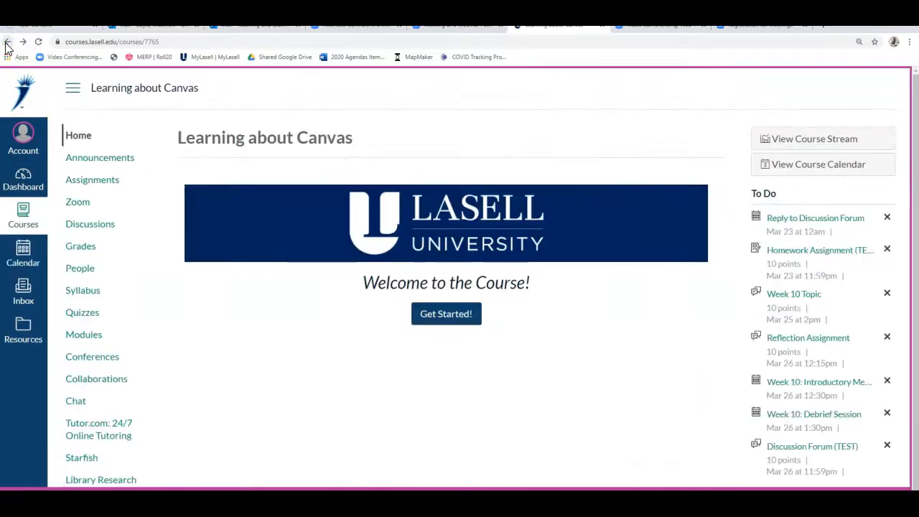
click(76, 203)
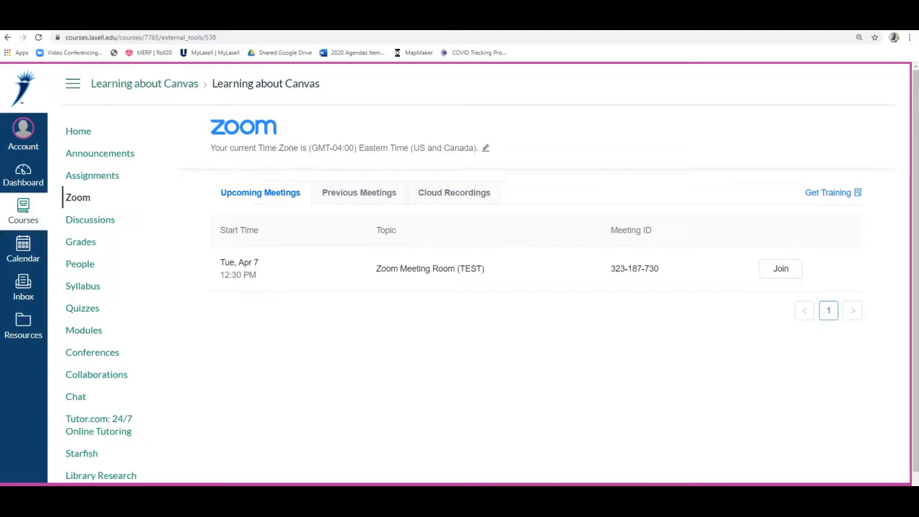
Step: Open Starfish from the course and go to the profile's Appointment Preferences
click(81, 453)
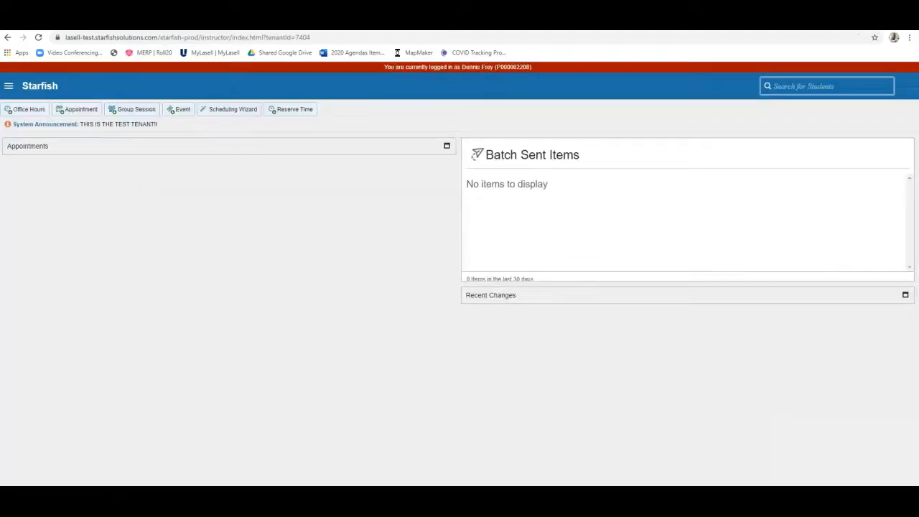
click(9, 88)
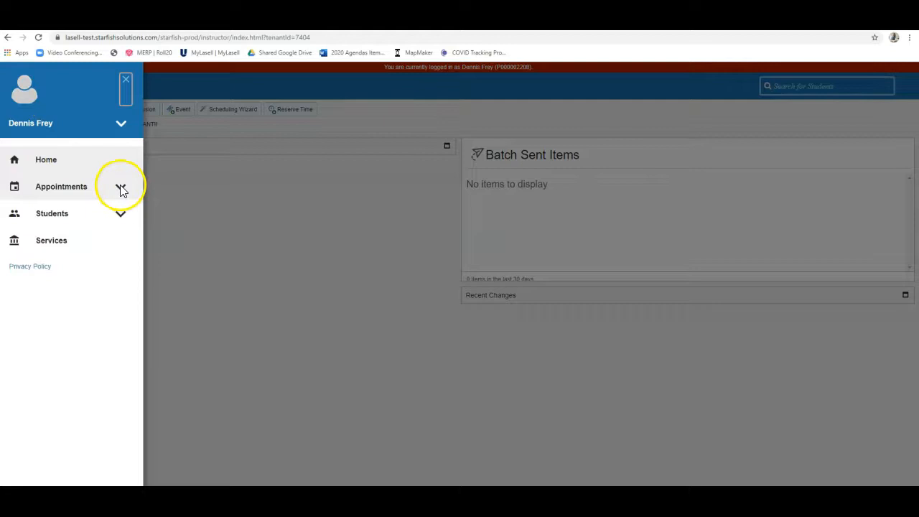
click(121, 126)
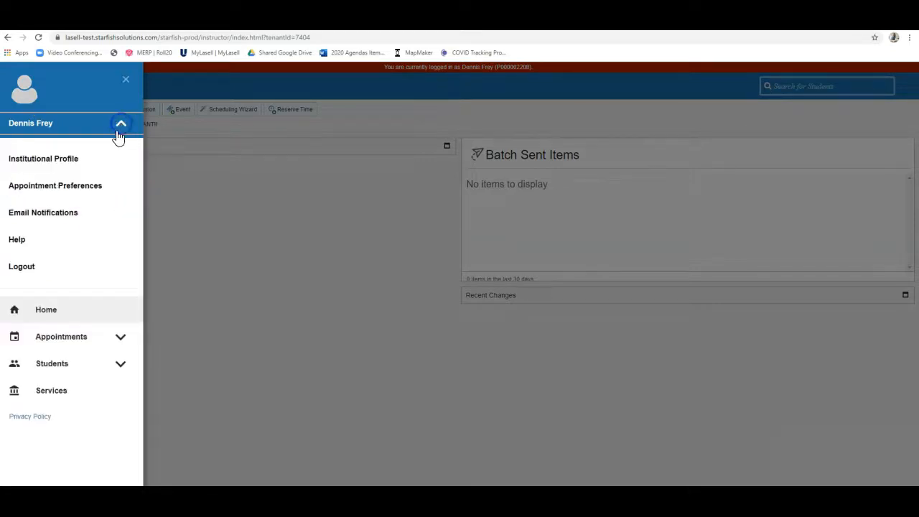
click(72, 195)
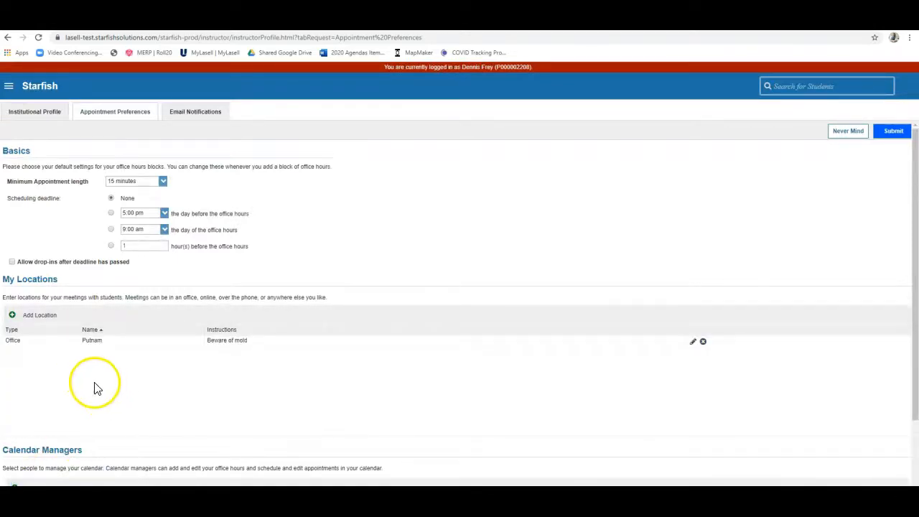
Step: Start a new meeting location of type Online and name it "Zoom Meeting Room"
click(27, 315)
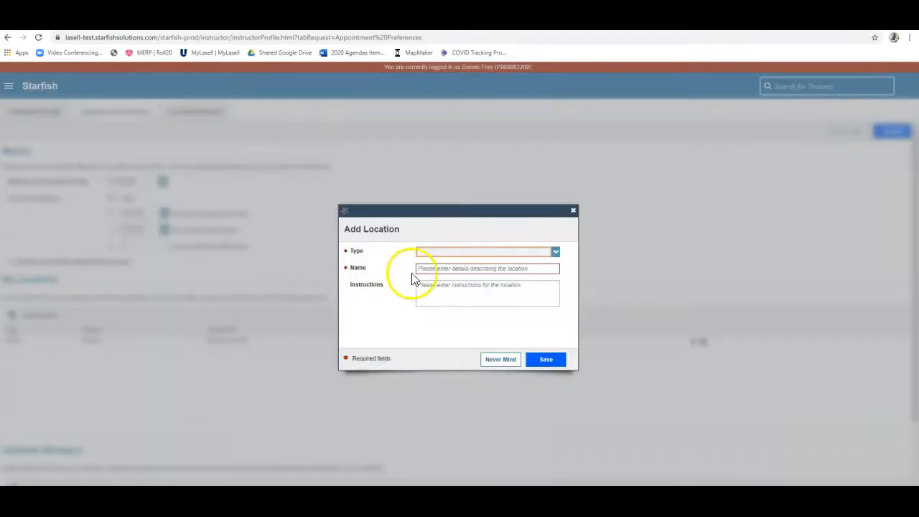
click(521, 253)
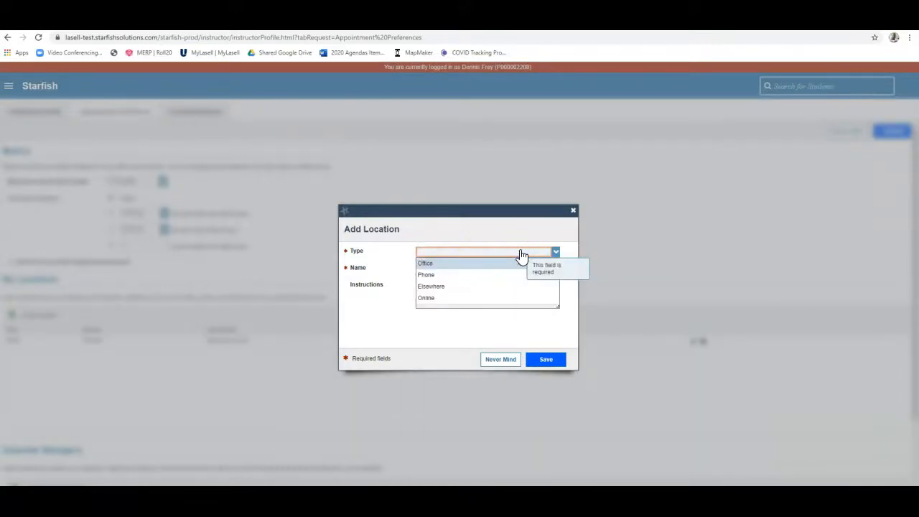
click(457, 297)
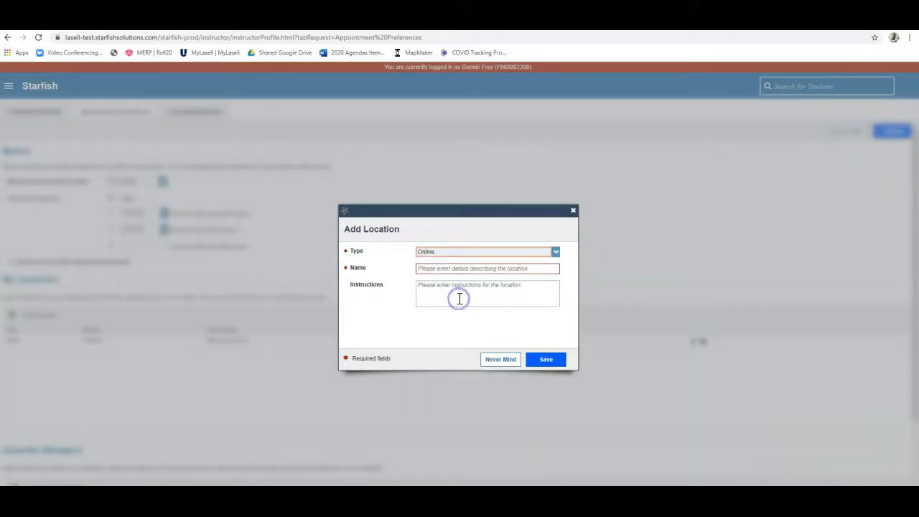
click(471, 268)
text(Zoom Meeting)
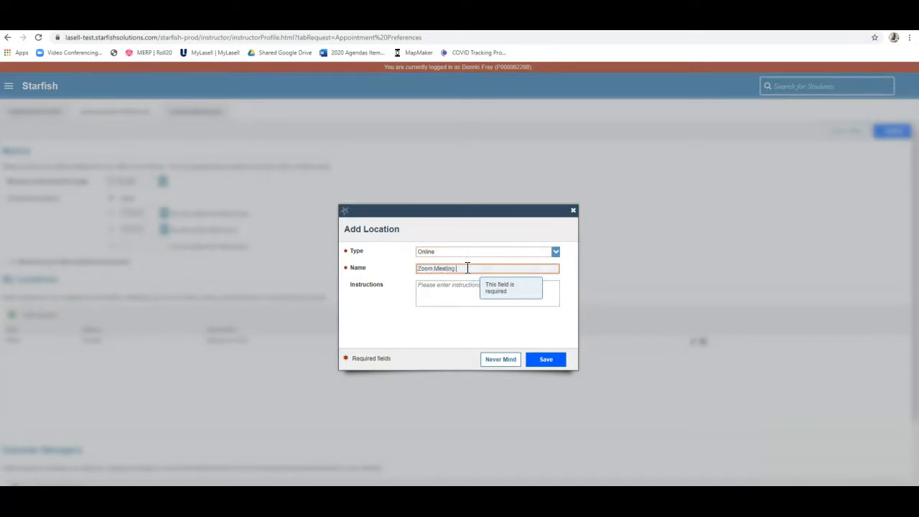
text( Room)
Step: Enter the location instructions "Click on the Zoom meeting invite at the appropriate time (or call in)" and save the location
click(450, 290)
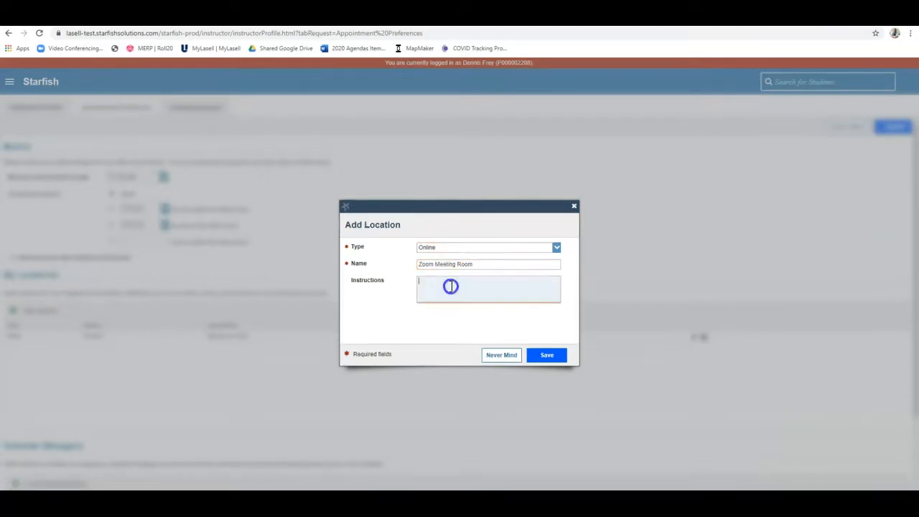
text(Click on the Zoom meeting in)
key(BackSpace)
key(BackSpace)
text(priate time.)
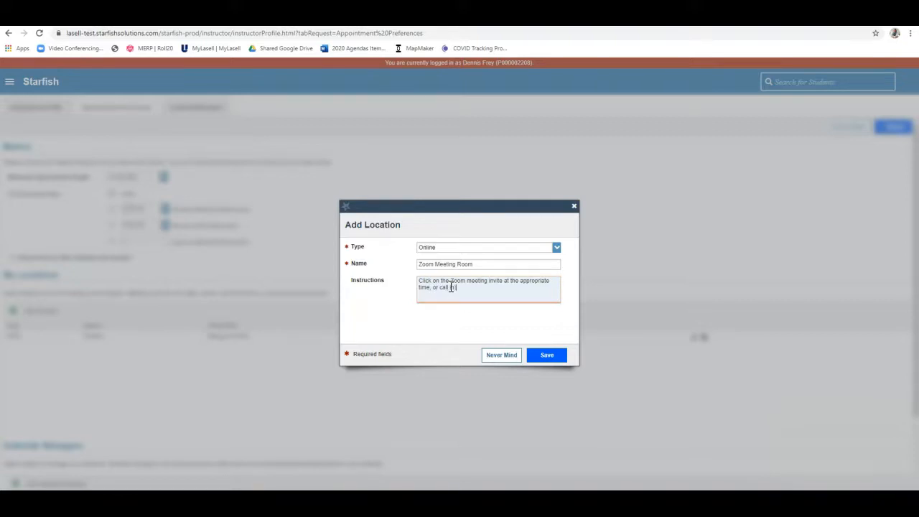
key(BackSpace)
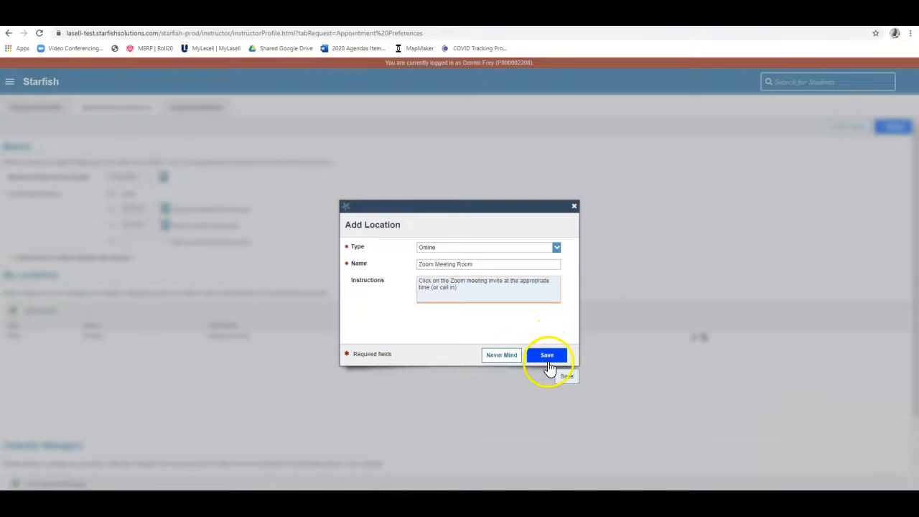
click(548, 357)
click(460, 299)
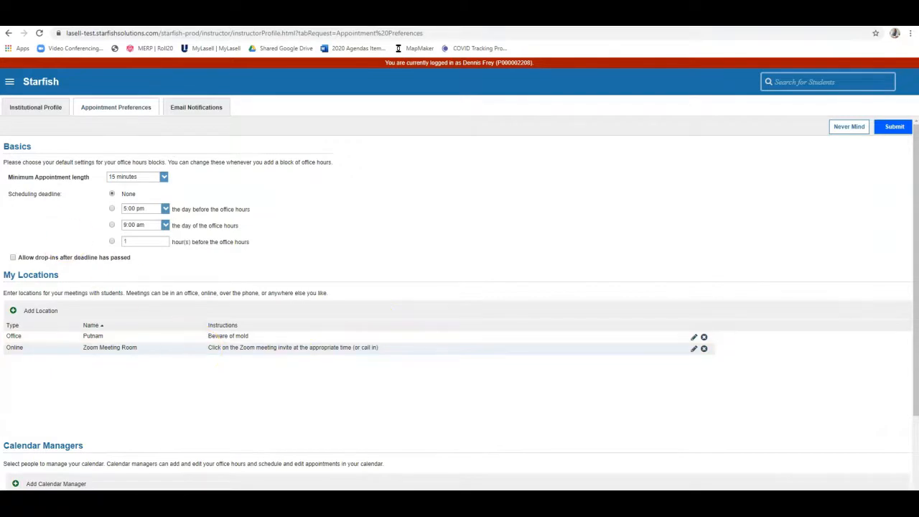
Step: Start a new office hours block from the appointments agenda and choose Zoom Meeting Room as its location
click(9, 82)
click(119, 184)
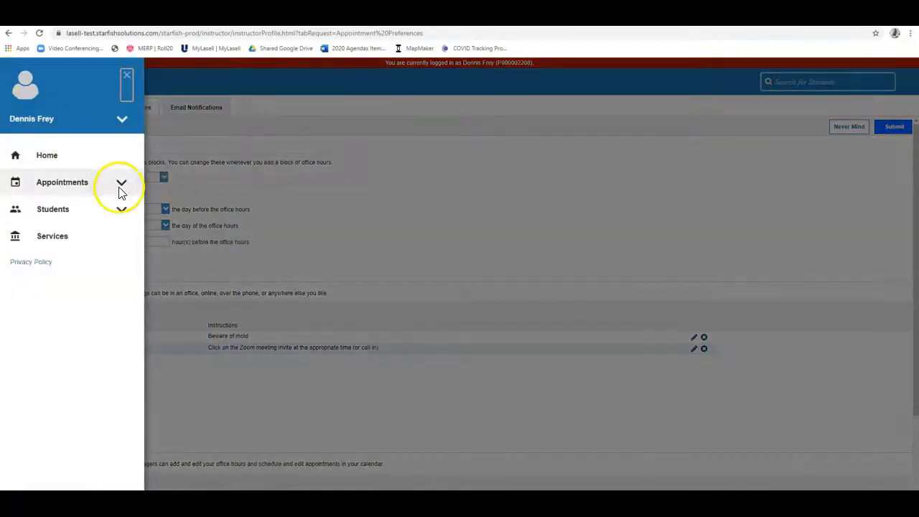
click(96, 210)
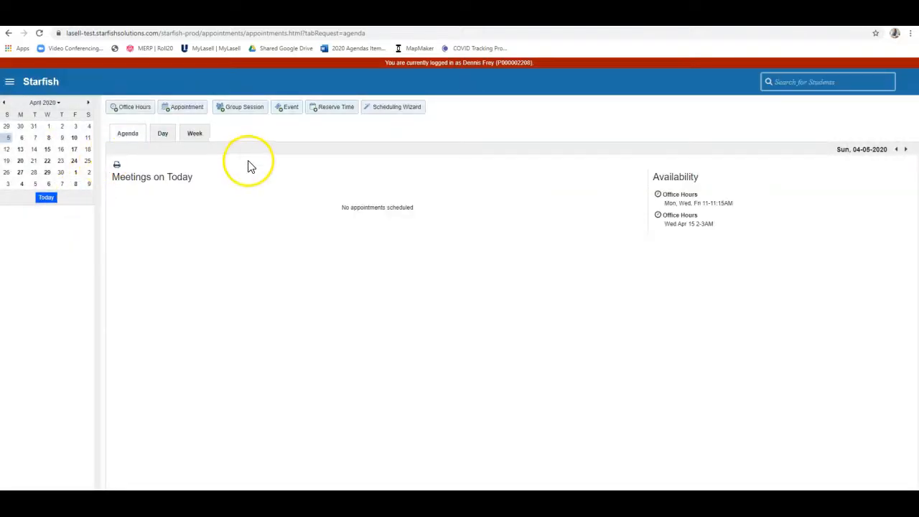
click(134, 109)
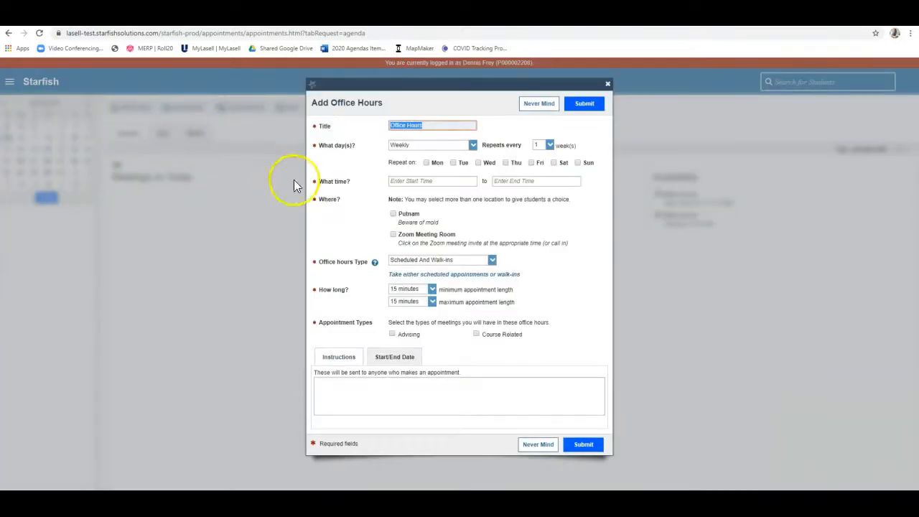
click(392, 235)
triple_click(417, 236)
click(418, 237)
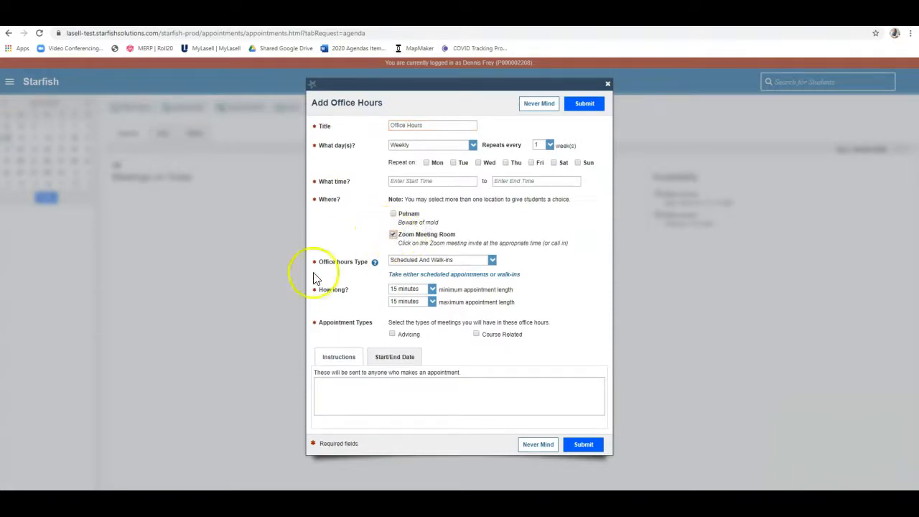
Step: Set the weekly office hours to repeat on Tuesday and Thursday, and place the cursor in the block's empty instructions
click(453, 163)
click(505, 163)
click(449, 181)
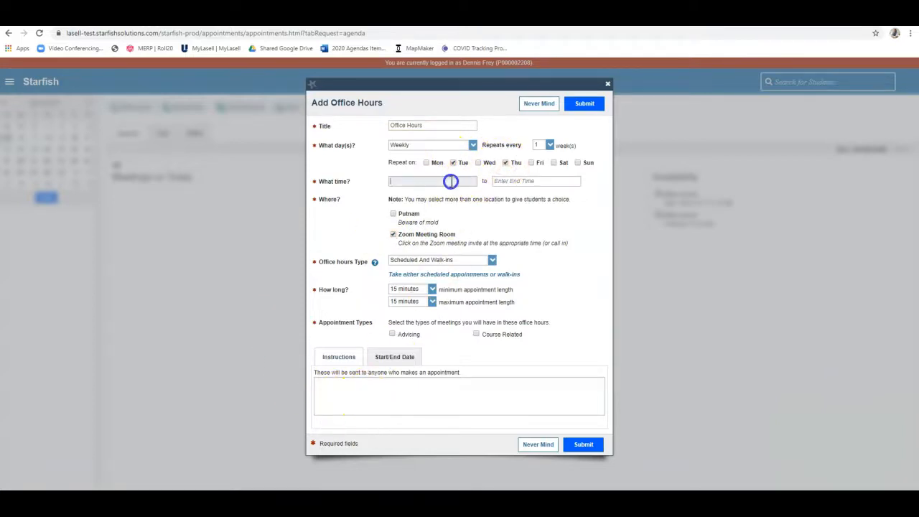
click(526, 184)
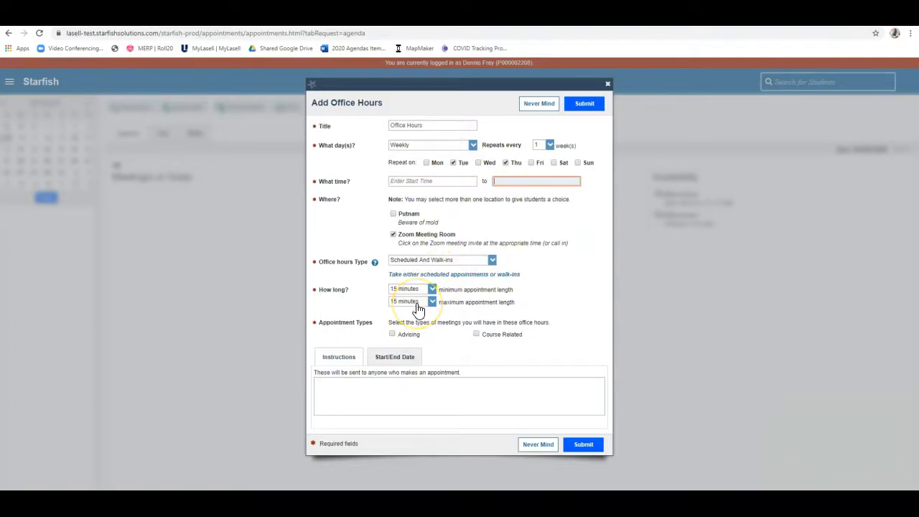
click(385, 389)
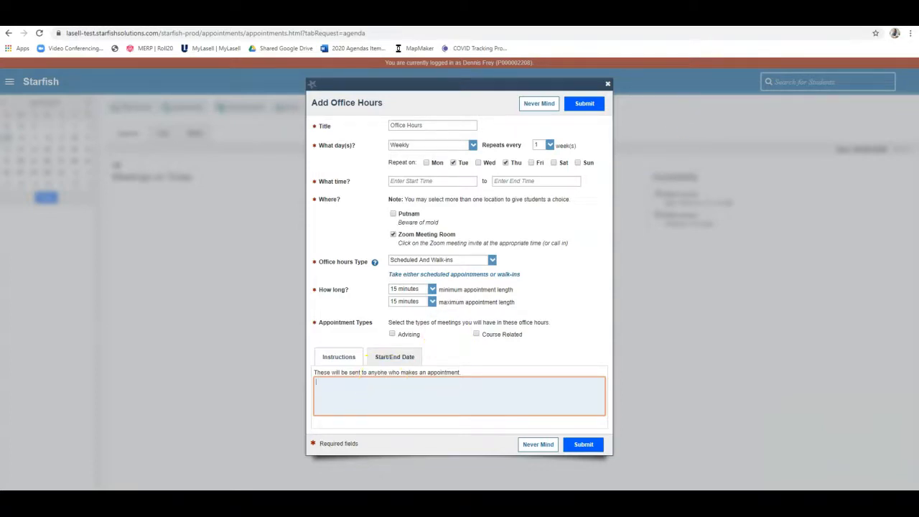
Step: Open lasell.zoom.us in a new browser tab, sign in and display the Personal Meeting Room details
key(ctrl+t)
text(las)
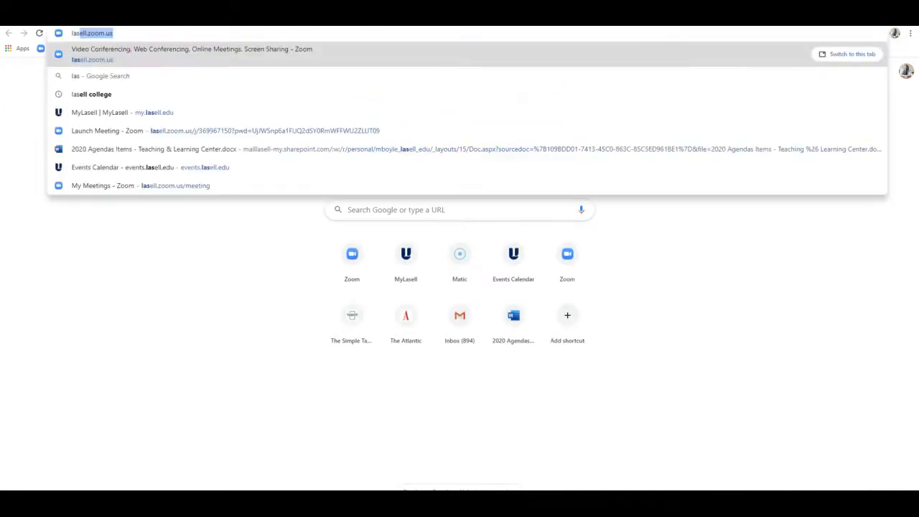
text(ell)
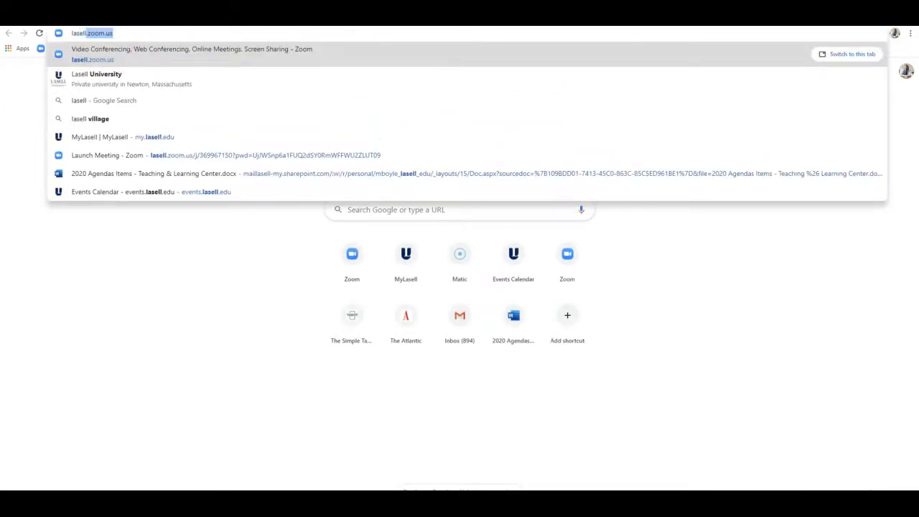
key(Return)
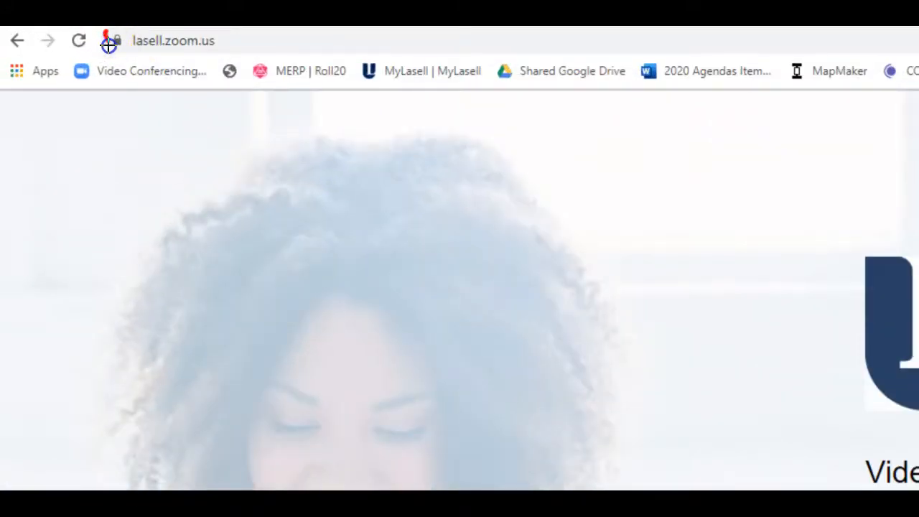
mouse_move(84, 30)
mouse_down()
mouse_move(148, 56)
mouse_move(232, 39)
mouse_move(194, 27)
mouse_move(108, 32)
mouse_up()
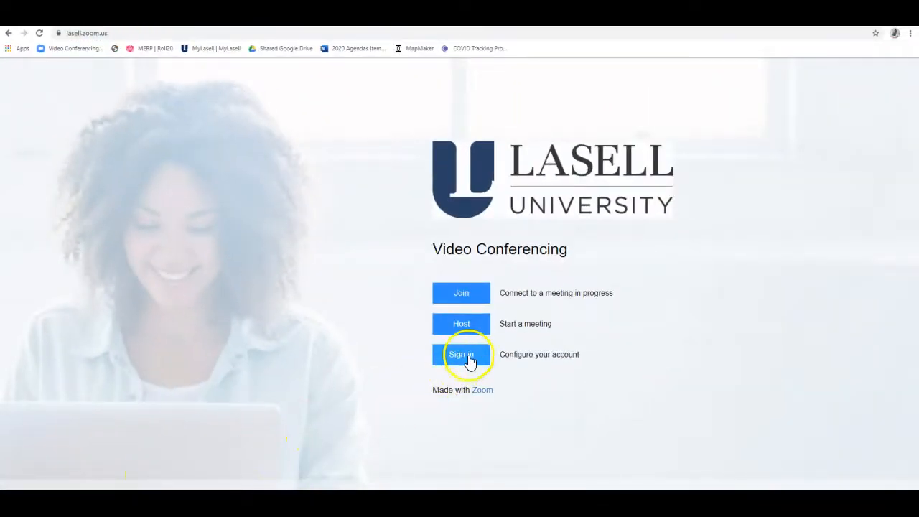
click(468, 359)
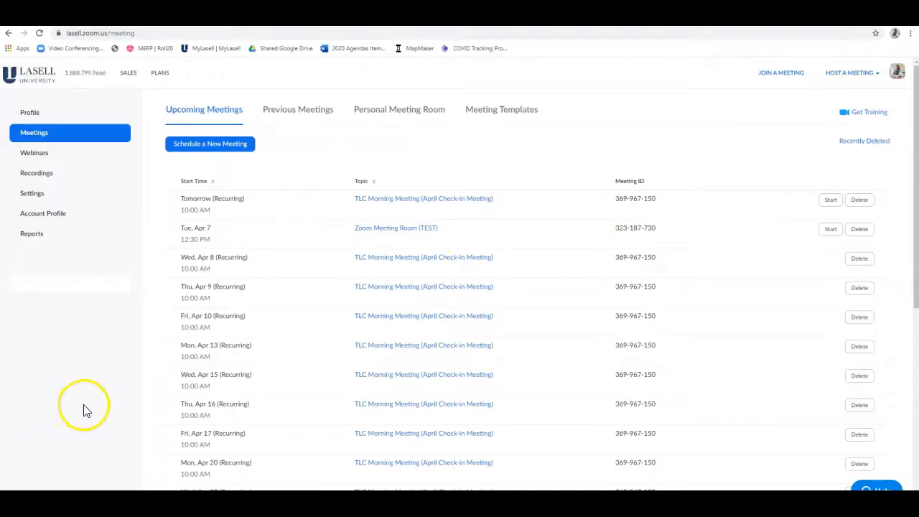
click(413, 112)
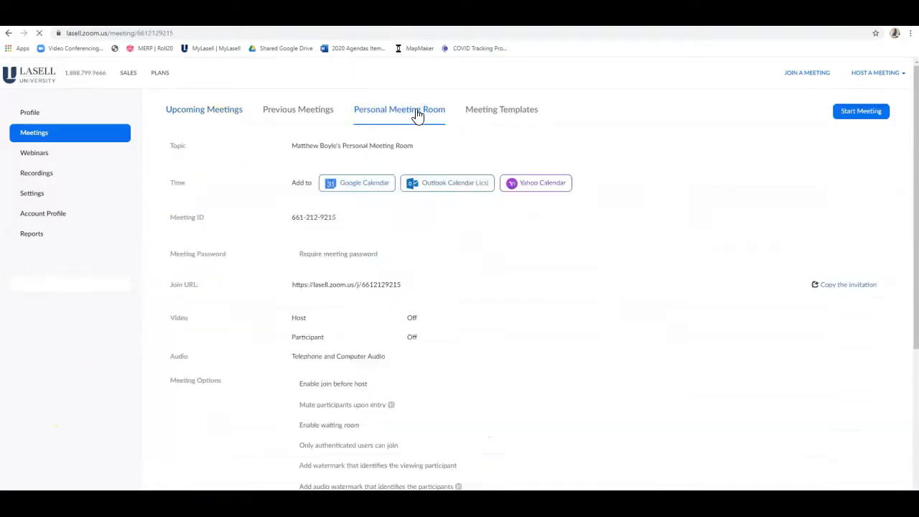
scroll(502, 158, down, 1)
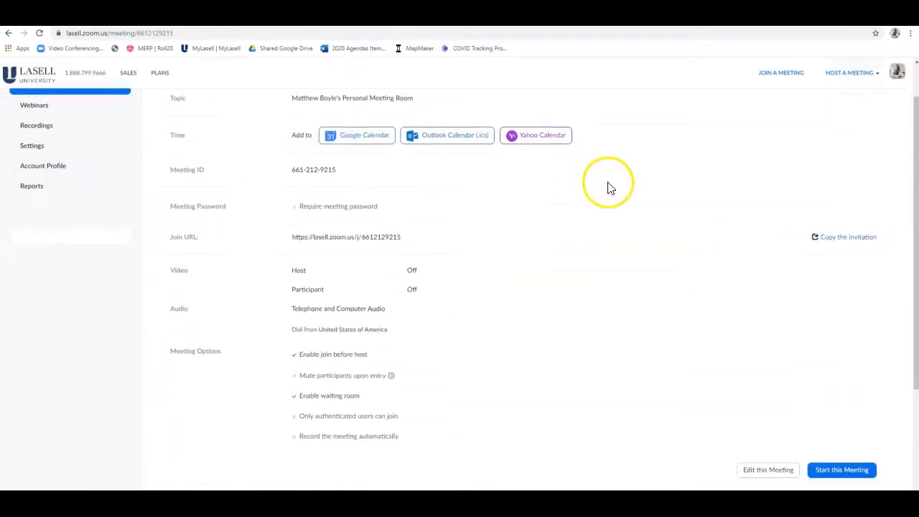
Step: Select the Join URL of the personal meeting room, and clear the selection
triple_click(336, 237)
triple_click(362, 235)
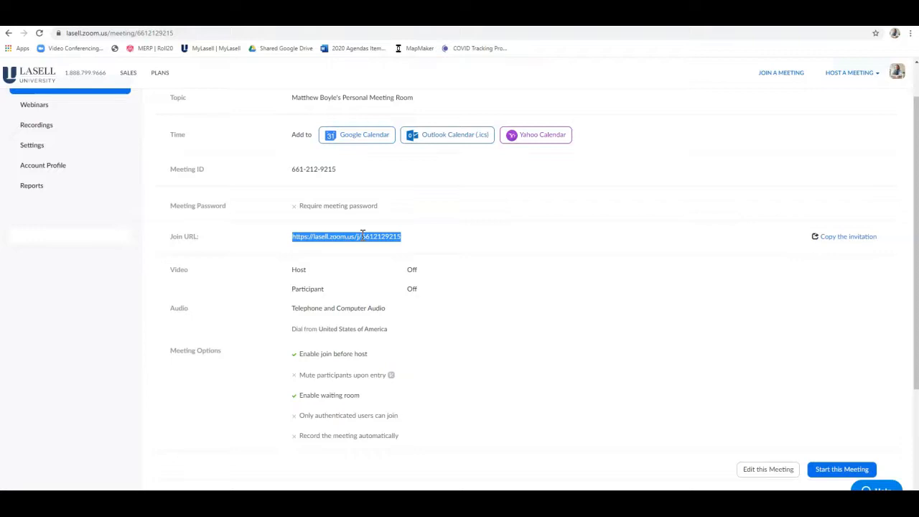
triple_click(361, 236)
click(376, 237)
drag(292, 236, 402, 237)
click(404, 238)
triple_click(391, 236)
triple_click(377, 238)
click(30, 499)
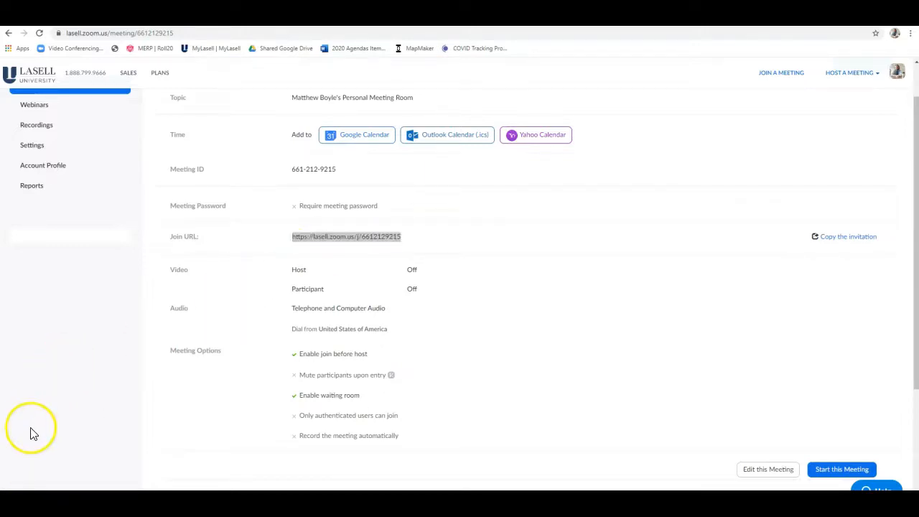
click(215, 225)
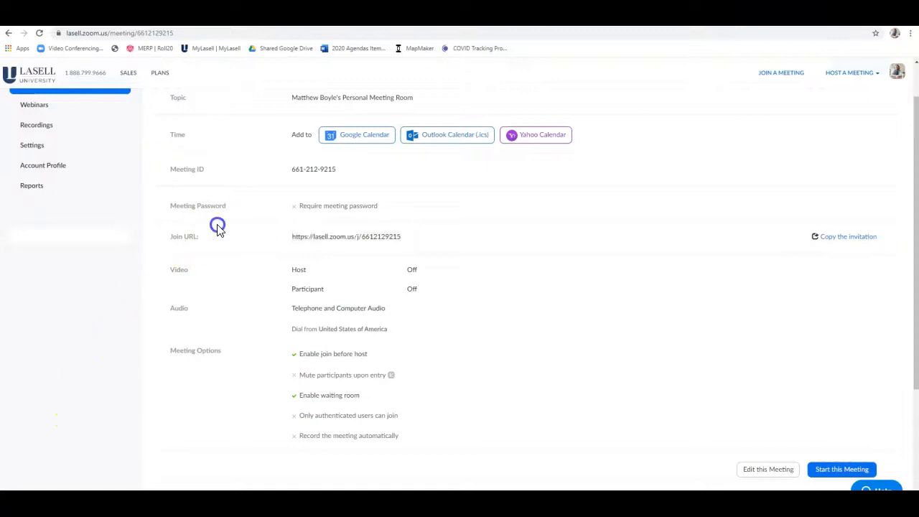
Step: Copy the personal meeting room's full invitation and paste it into the instructions of the Starfish office hours
click(861, 245)
scroll(498, 281, down, 3)
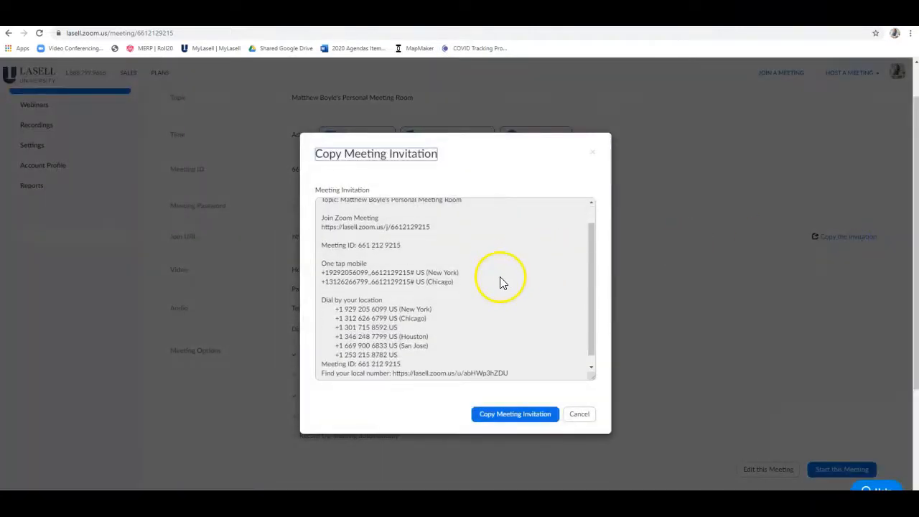
click(524, 419)
click(593, 156)
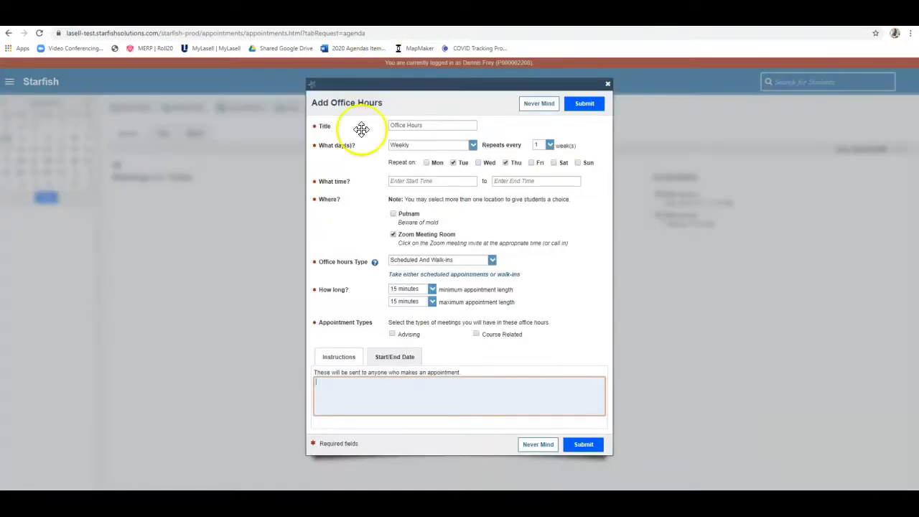
key(ctrl+v)
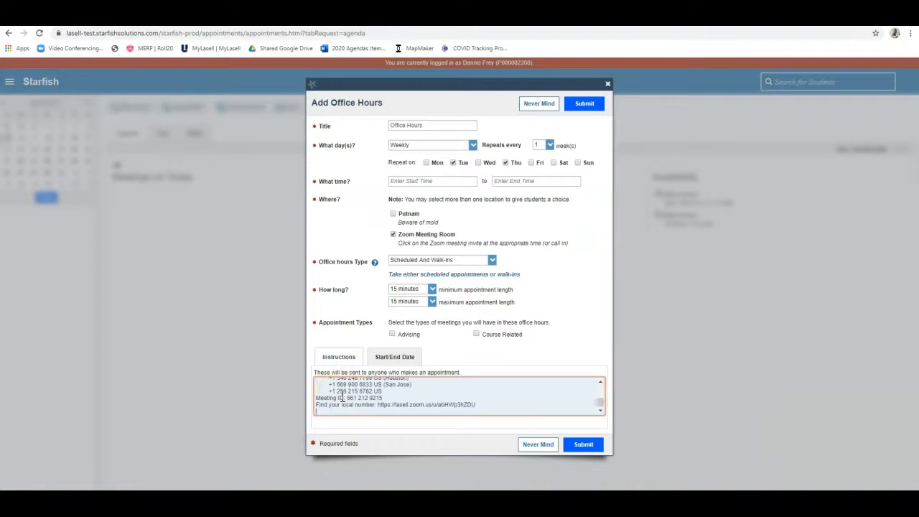
Step: Examine the pasted Zoom invitation in the office hours instructions, including its join link, meeting ID and dial-in numbers
scroll(400, 388, up, 5)
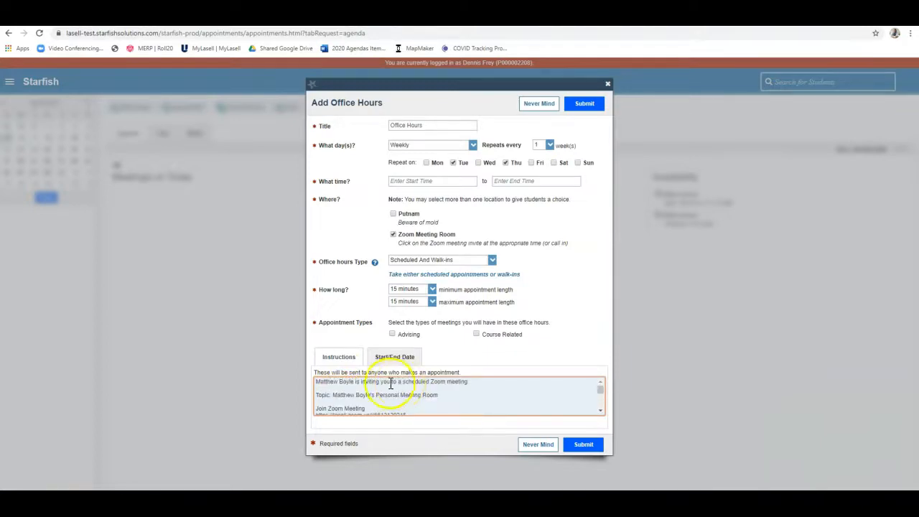
scroll(394, 388, down, 3)
scroll(405, 407, up, 3)
click(600, 410)
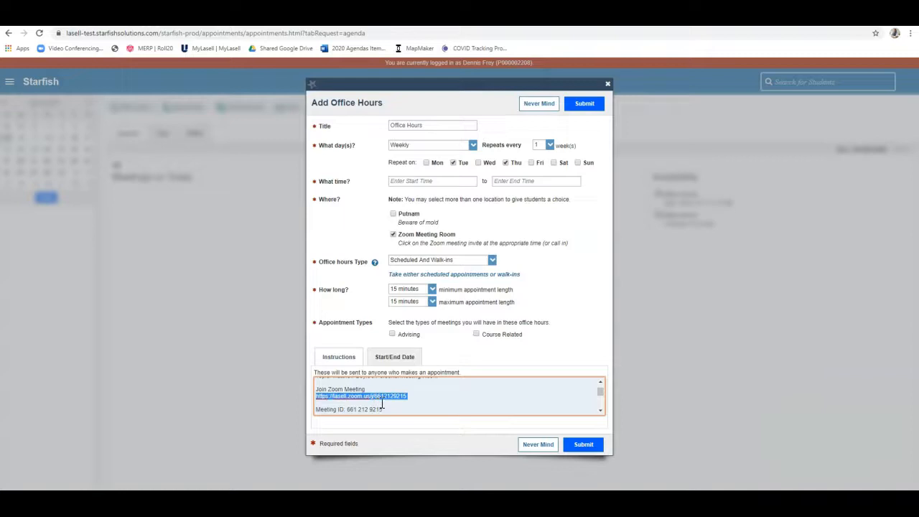
click(600, 410)
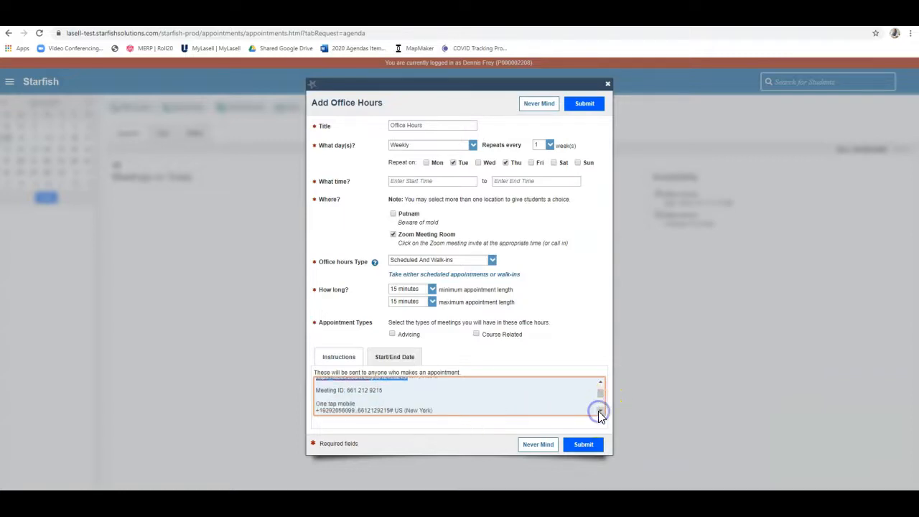
click(600, 411)
click(600, 411)
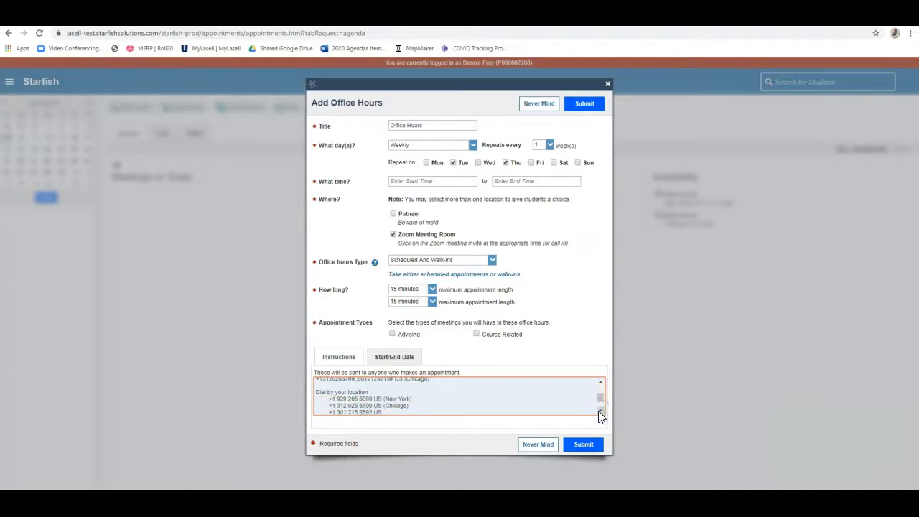
click(600, 411)
click(600, 381)
click(600, 381)
click(600, 381)
triple_click(377, 400)
click(373, 410)
triple_click(372, 407)
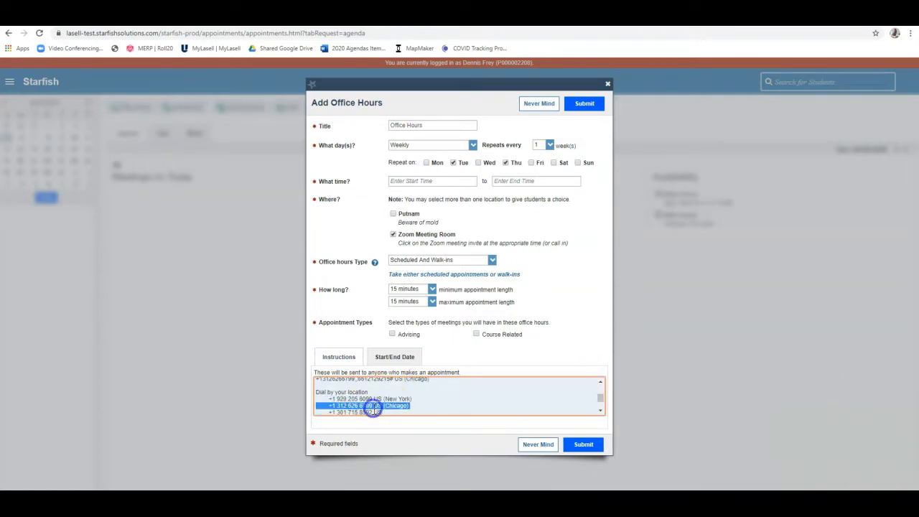
scroll(417, 405, down, 2)
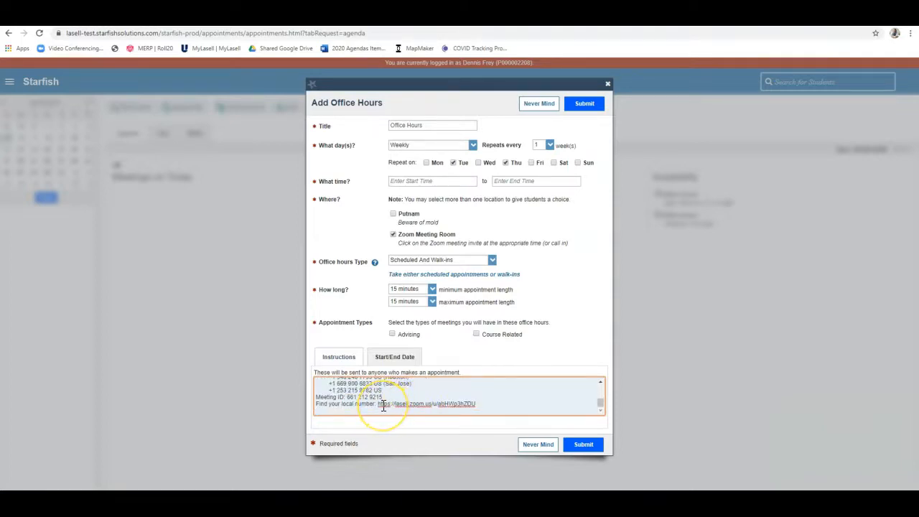
Step: Set the office hours to run from 12:30 pm to 1:45 pm
click(579, 443)
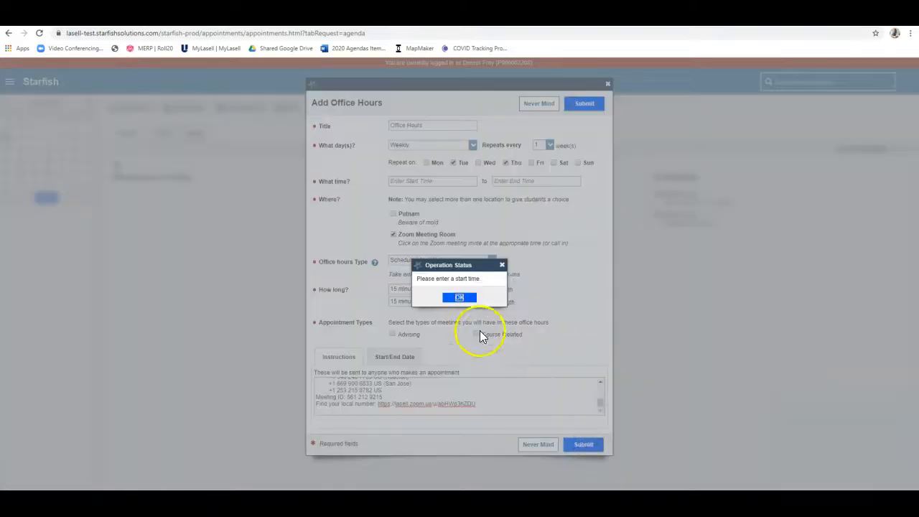
click(460, 297)
click(448, 183)
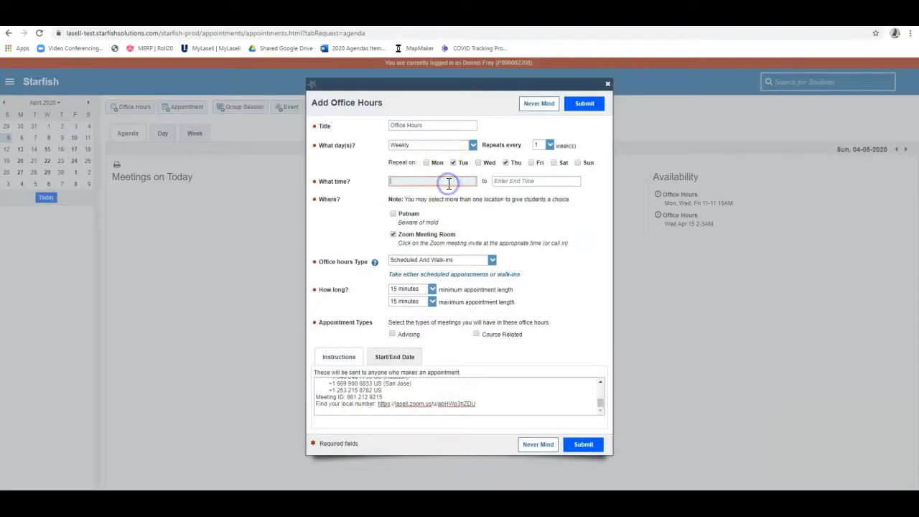
text(12:30)
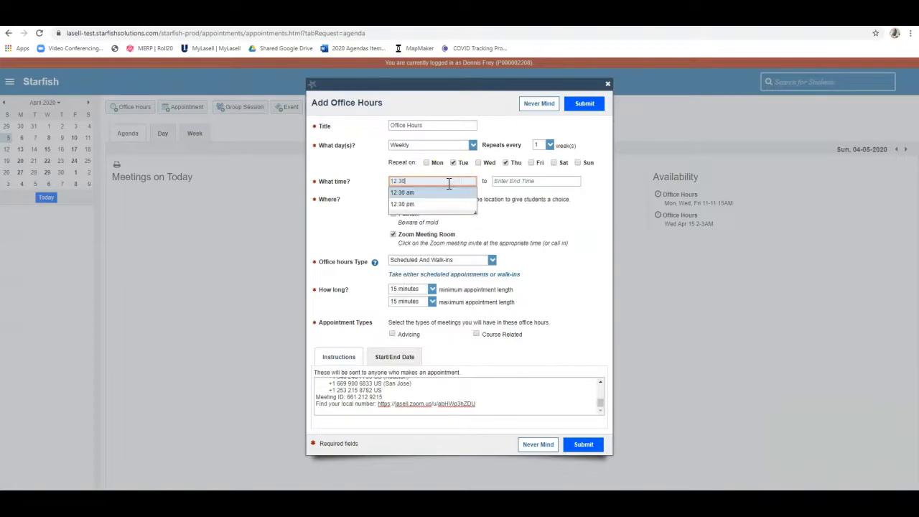
click(513, 181)
text(1:45)
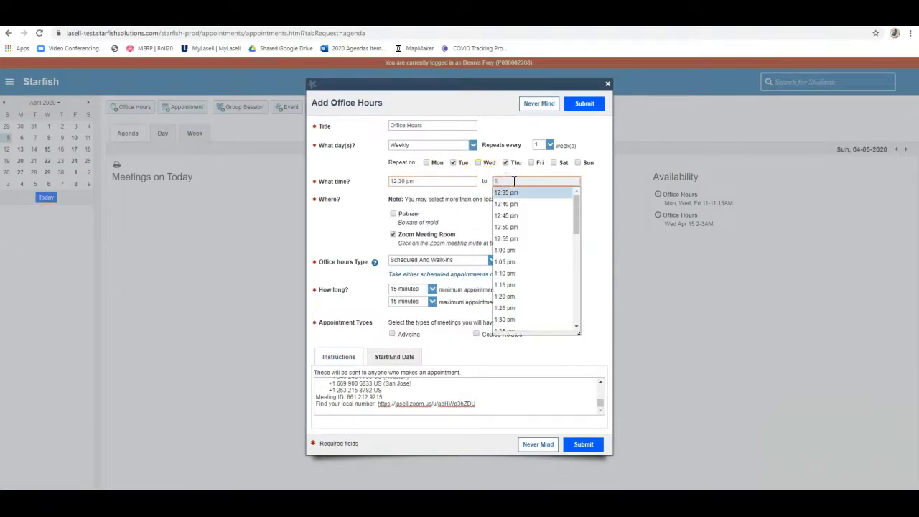
Step: Allow both Advising and Course Related appointment types, submit the office hours, and highlight their entry under Availability
click(584, 444)
click(474, 304)
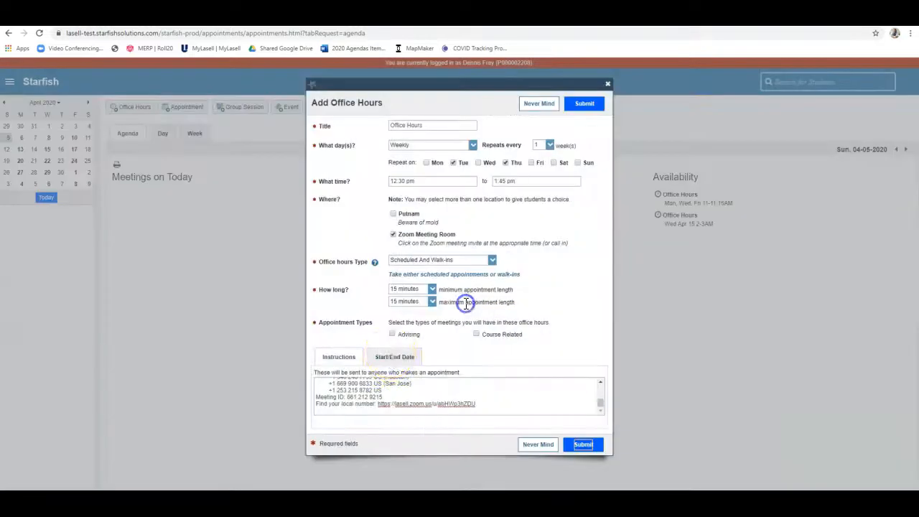
click(392, 334)
click(480, 334)
click(581, 445)
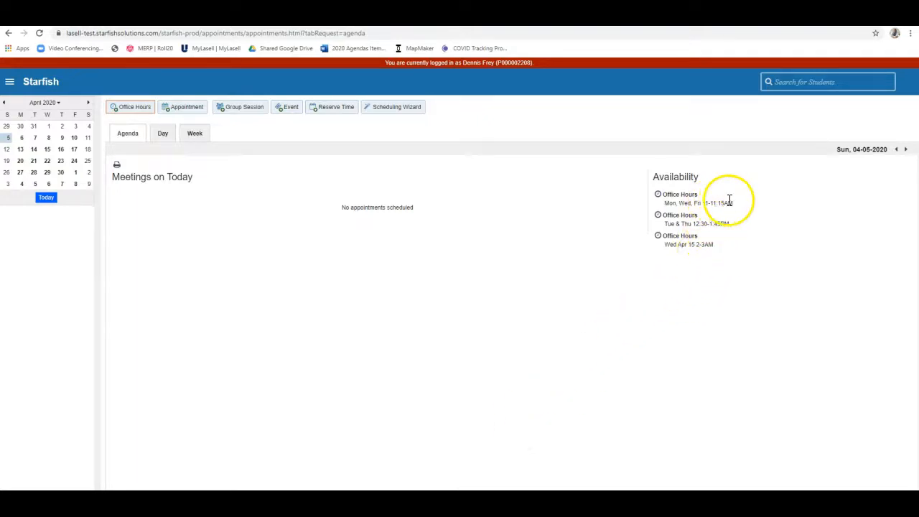
triple_click(706, 222)
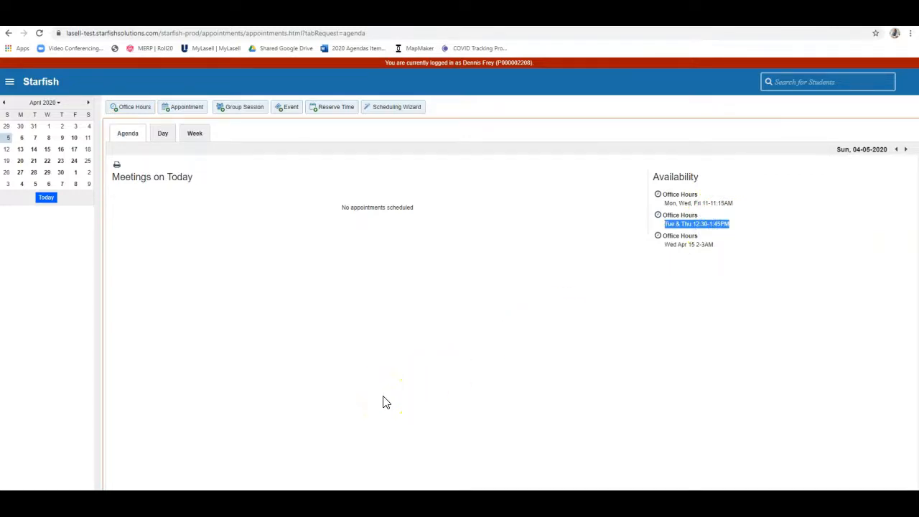
Step: Switch to the Zoom website, go to the upcoming meetings and start scheduling a new meeting
click(57, 499)
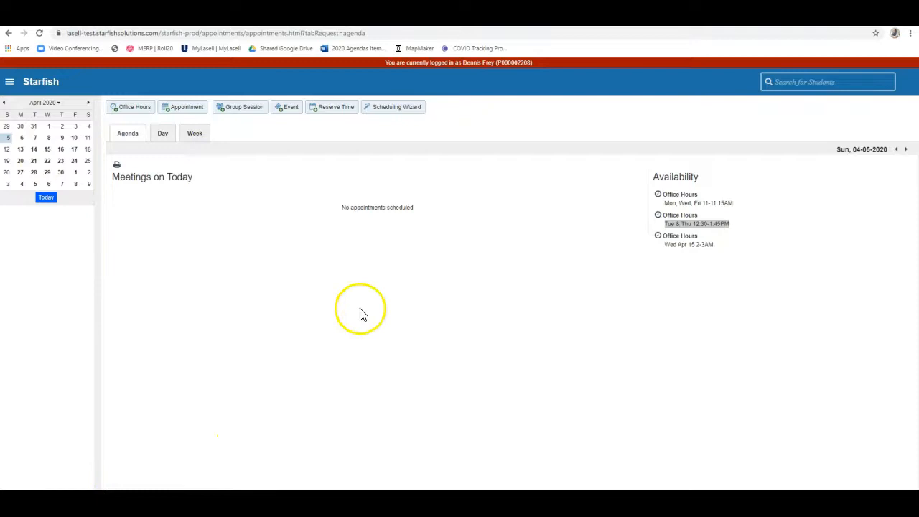
click(682, 18)
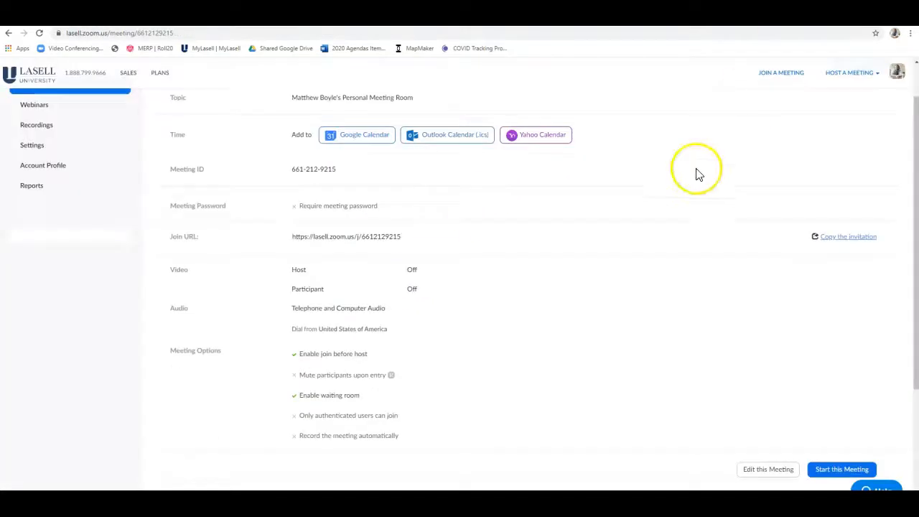
scroll(556, 278, up, 1)
click(208, 115)
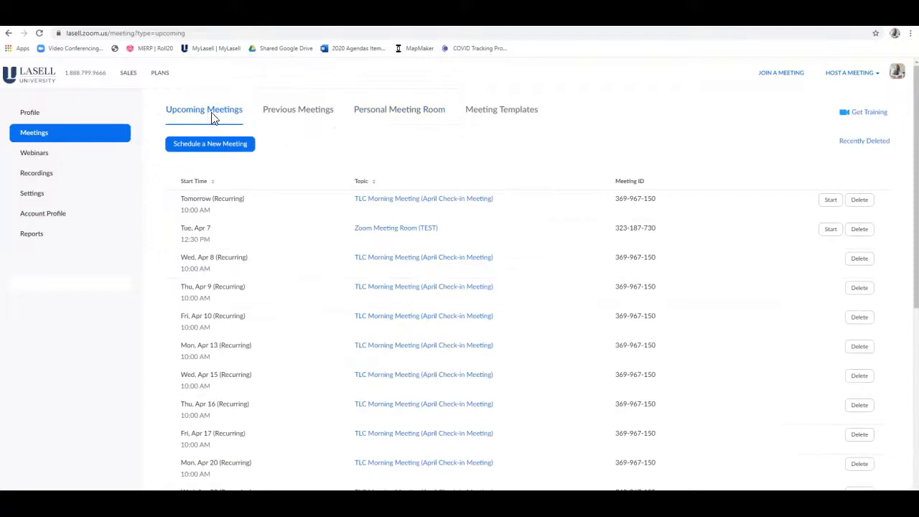
click(208, 146)
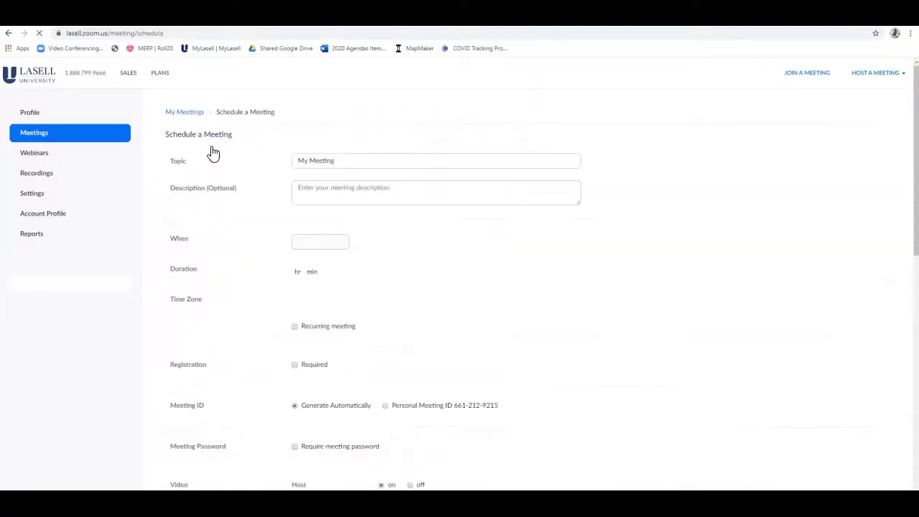
Step: Enter "Office Hours for April" as both the topic and the description of the new meeting
triple_click(323, 160)
text(Office Hours for April)
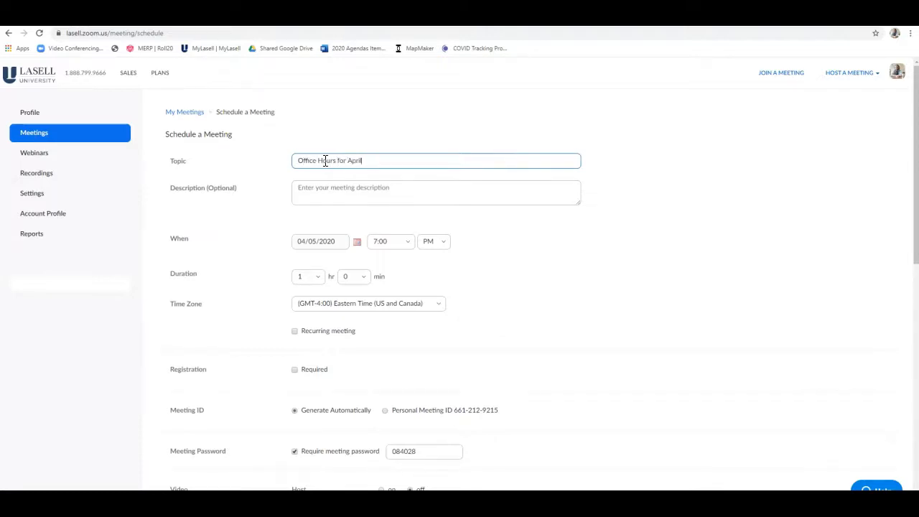
triple_click(325, 160)
key(ctrl+c)
click(355, 189)
key(ctrl+v)
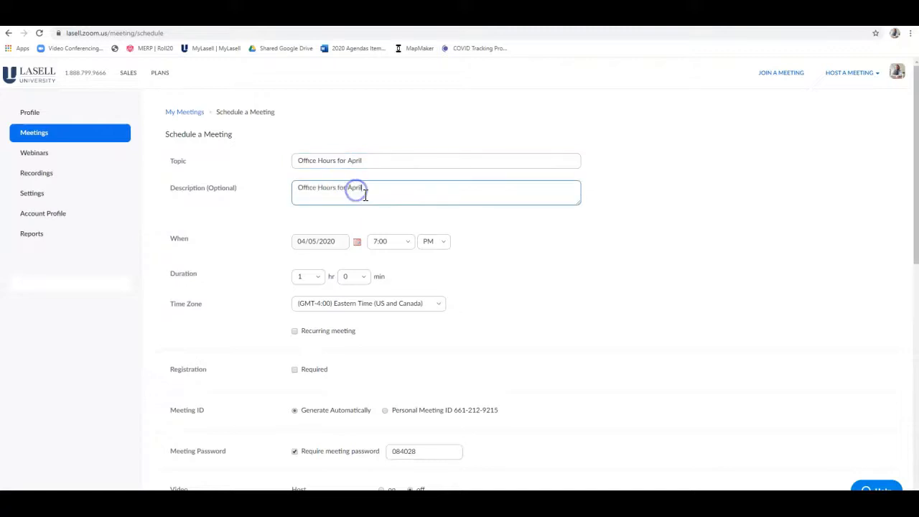
Step: Set the meeting's start time to 2:00 PM
scroll(474, 201, down, 1)
click(404, 145)
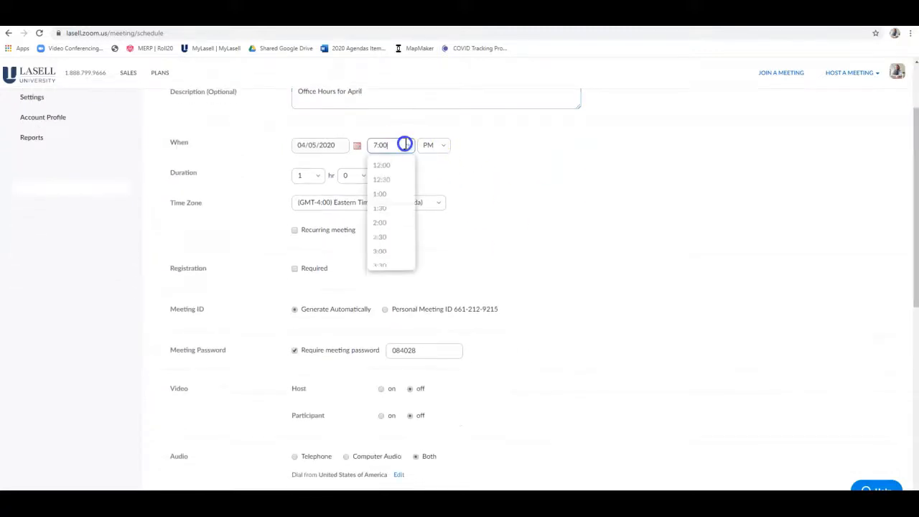
click(397, 185)
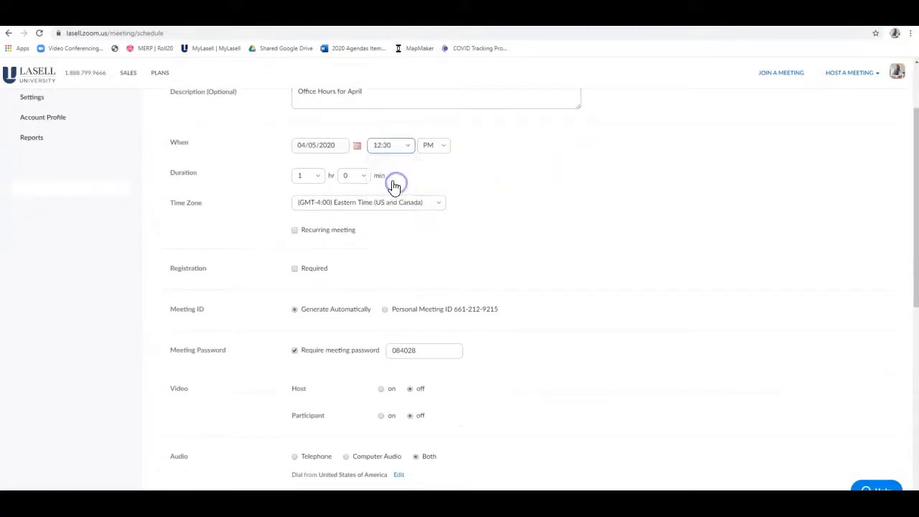
click(359, 148)
click(407, 145)
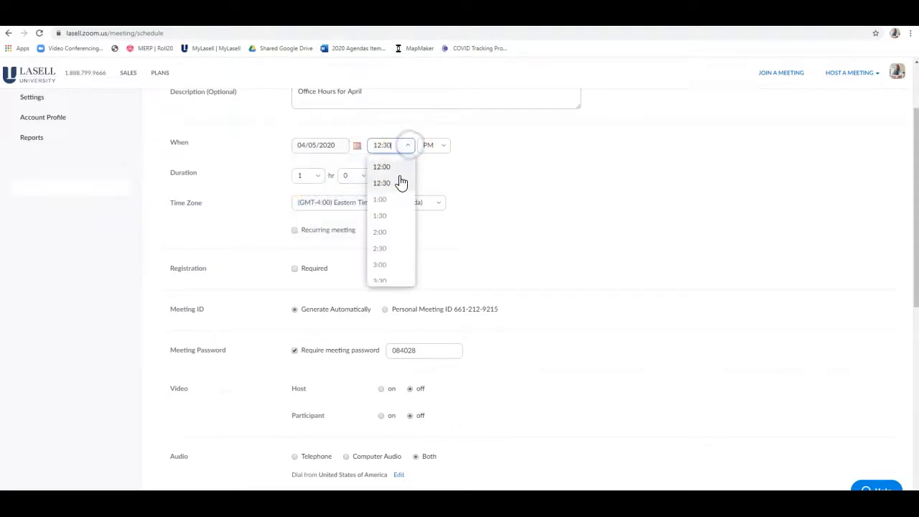
click(395, 230)
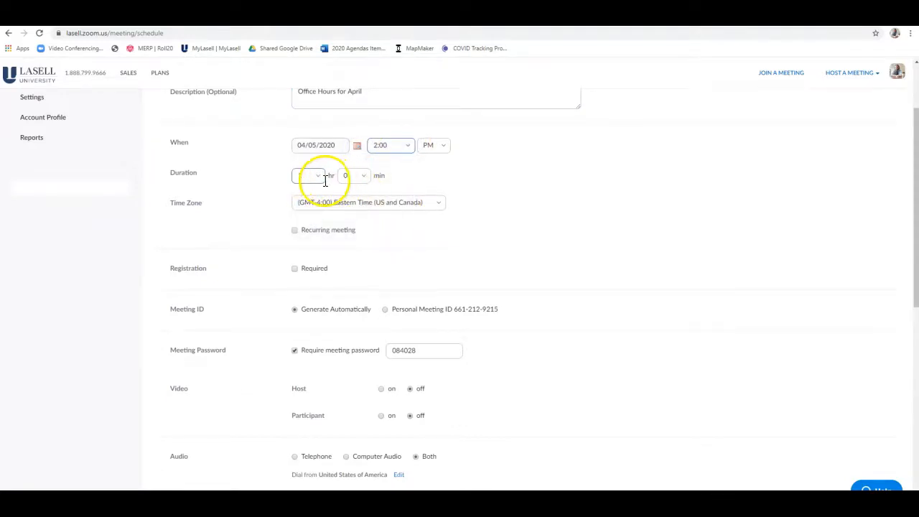
Step: Make the meeting recur weekly on Tuesday and Thursday only
click(321, 230)
click(420, 253)
click(415, 290)
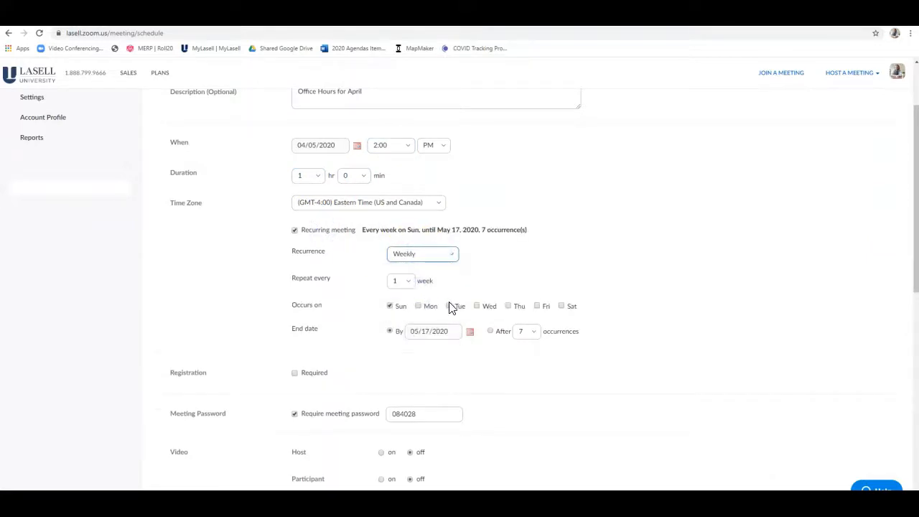
click(455, 305)
click(509, 305)
click(389, 306)
Step: Review the remaining options of the recurring meeting and save it
scroll(495, 260, up, 1)
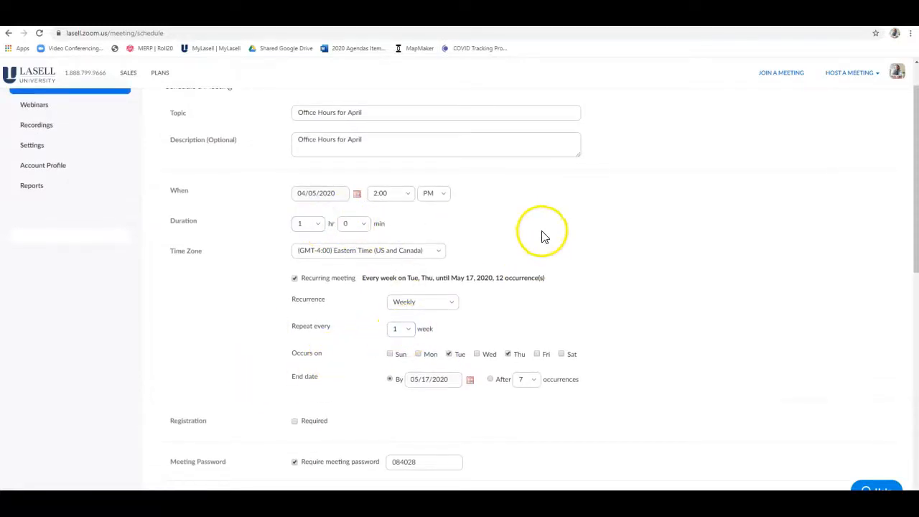
scroll(682, 305, down, 2)
scroll(682, 305, down, 1)
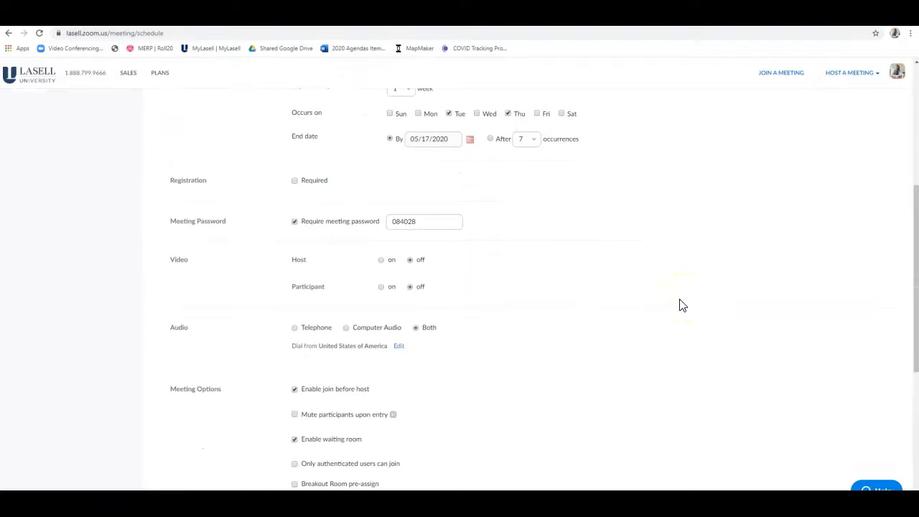
scroll(682, 305, down, 3)
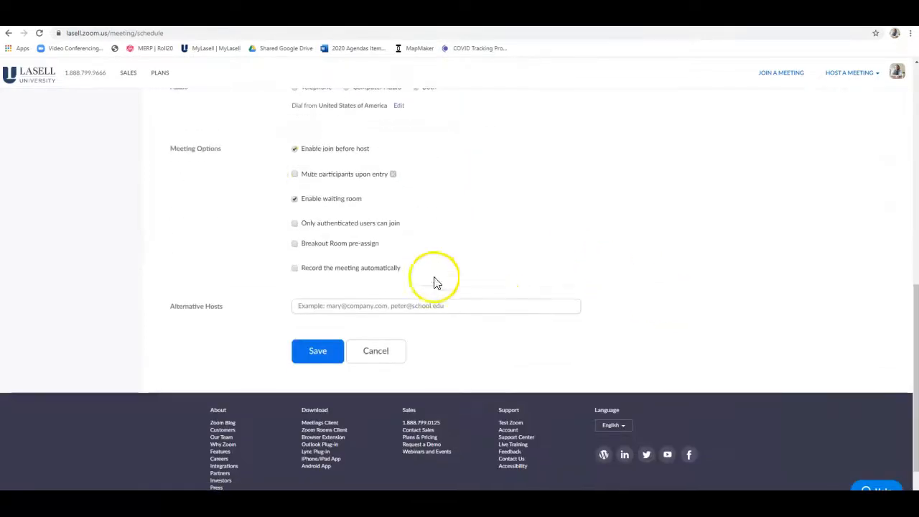
click(322, 351)
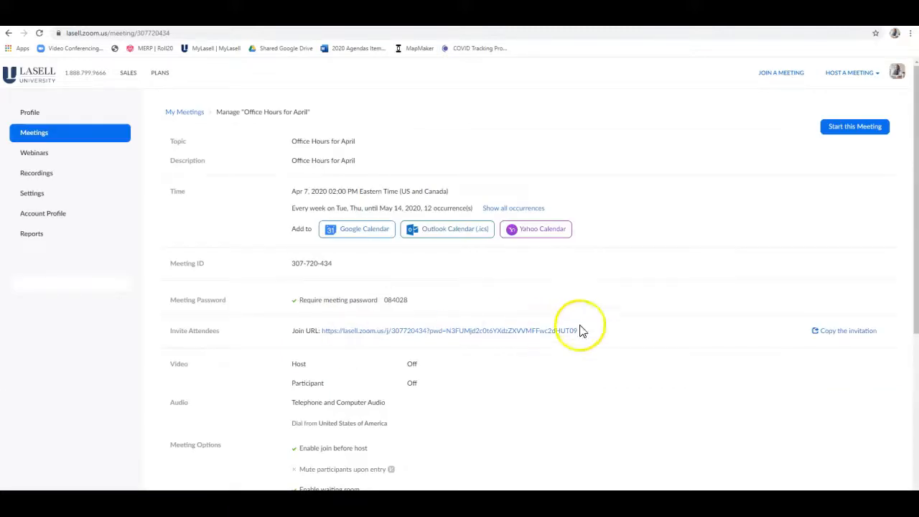
Step: Open the invitation of the "Office Hours for April" meeting, read through it and select its join link
click(844, 331)
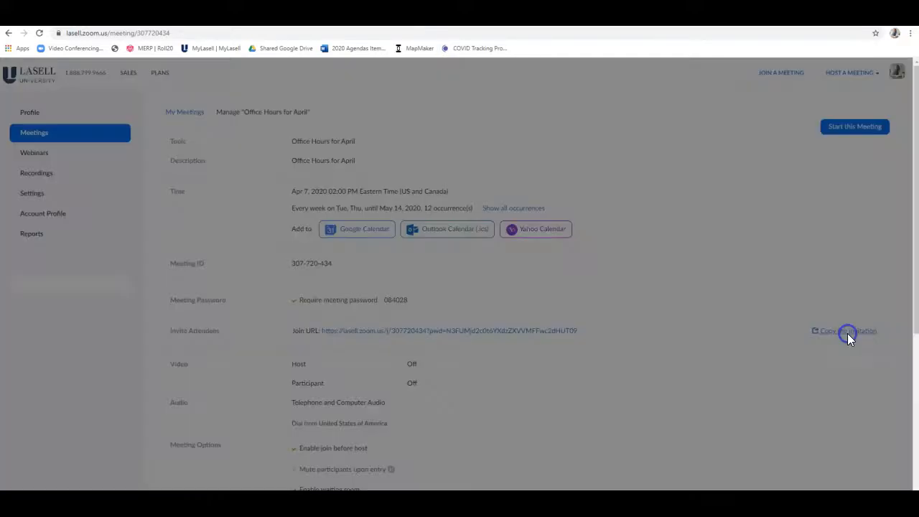
scroll(534, 270, down, 10)
scroll(534, 270, up, 9)
scroll(535, 273, up, 1)
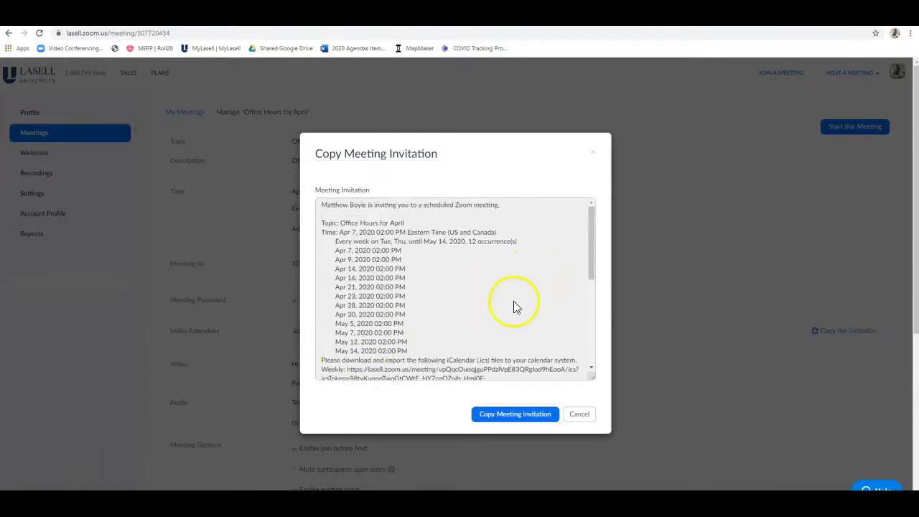
scroll(535, 291, down, 5)
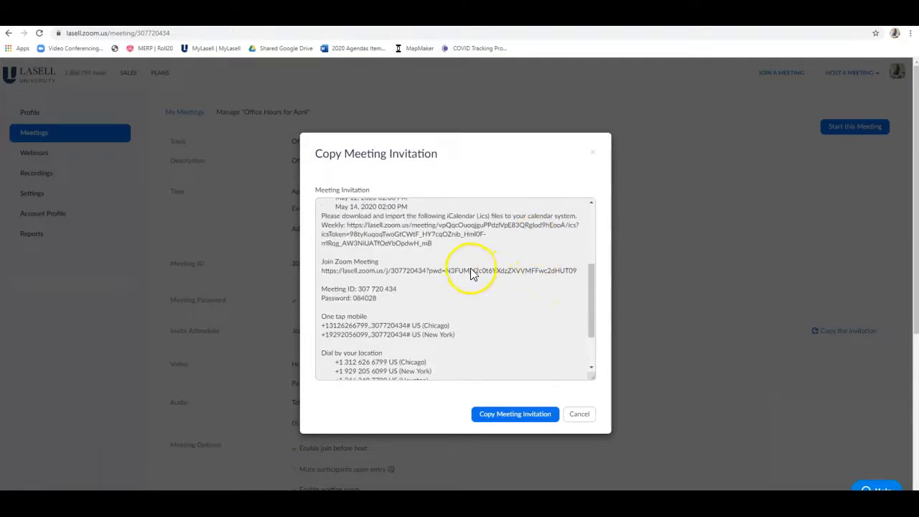
triple_click(406, 271)
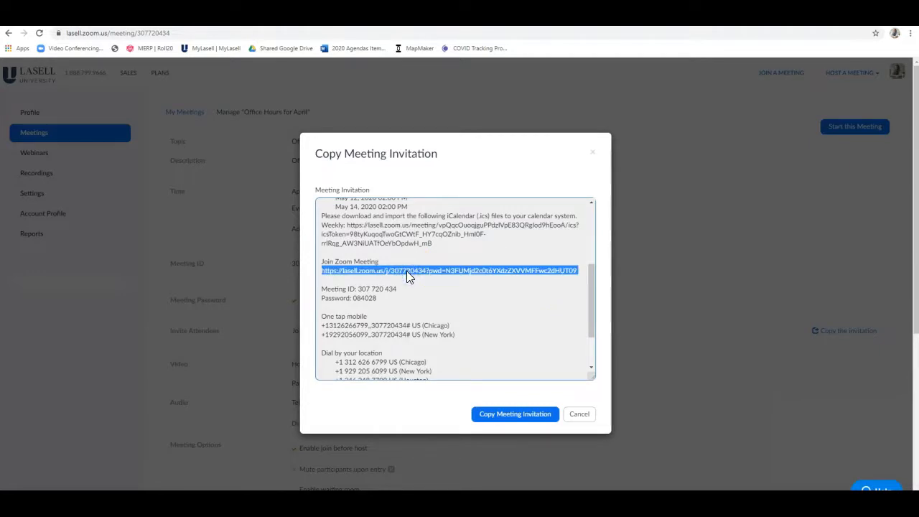
Step: Close the meeting invitation without copying it and return to the Zoom page of the Canvas course
click(72, 499)
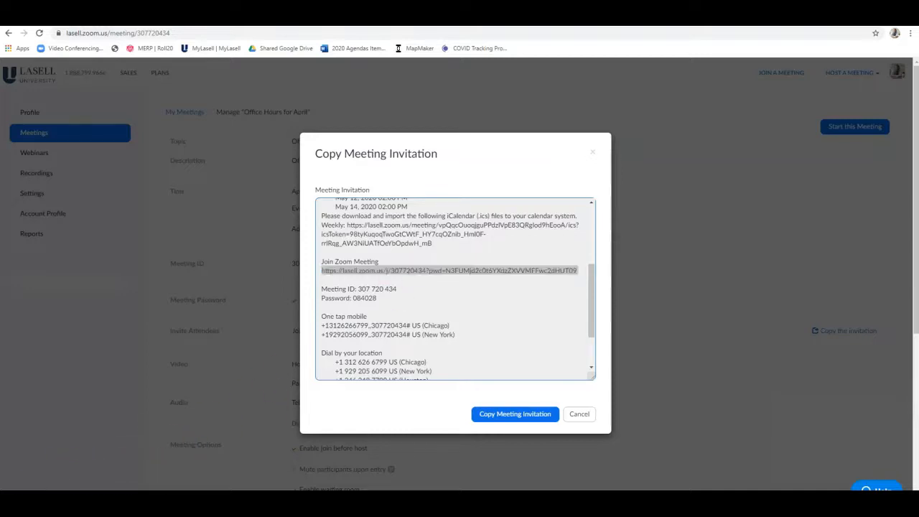
click(580, 414)
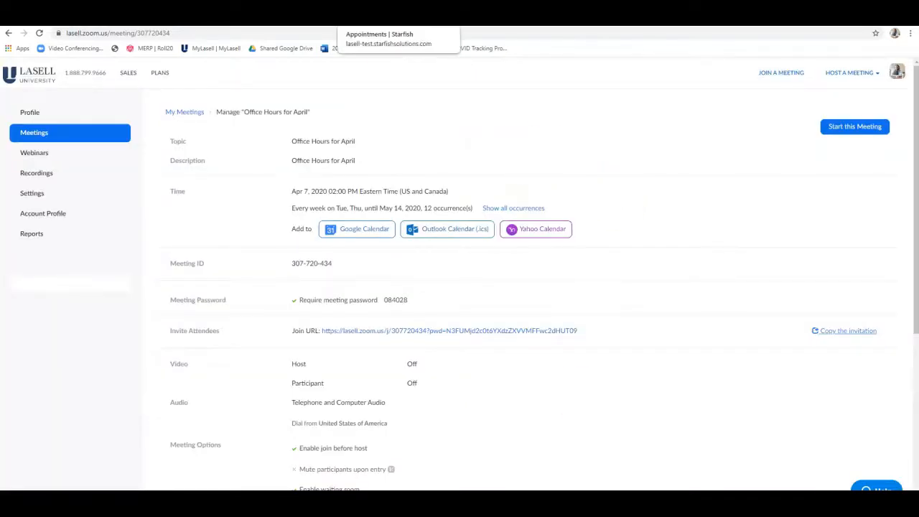
click(310, 19)
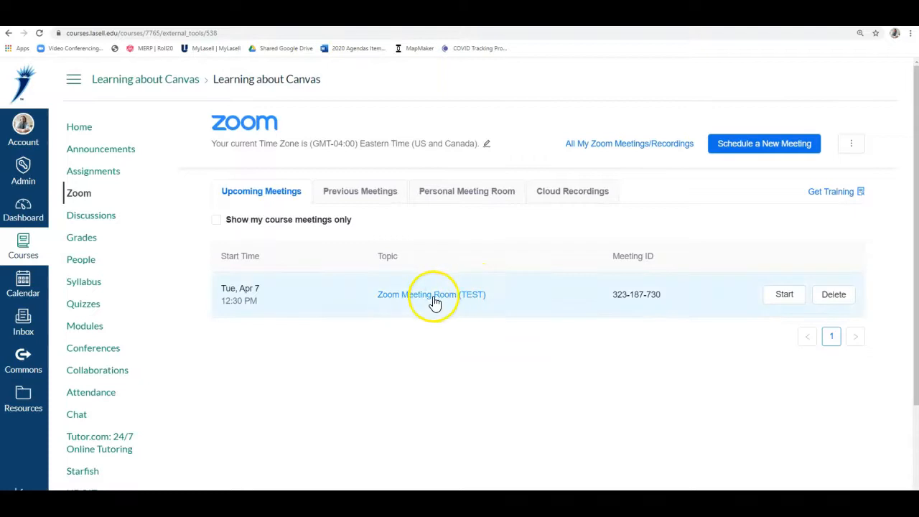
Step: Open the "Zoom Meeting Room (TEST)" meeting in the course's Zoom page, copy its full meeting invitation and close the invitation
click(435, 301)
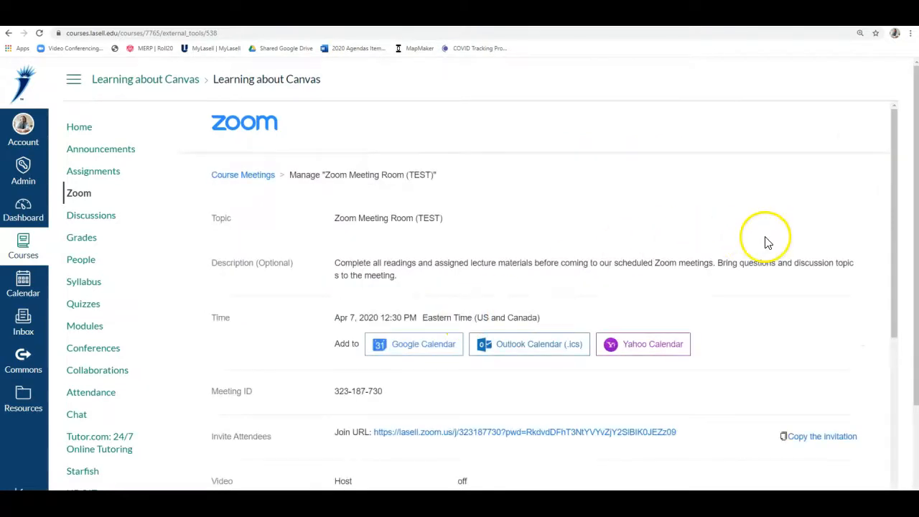
click(9, 33)
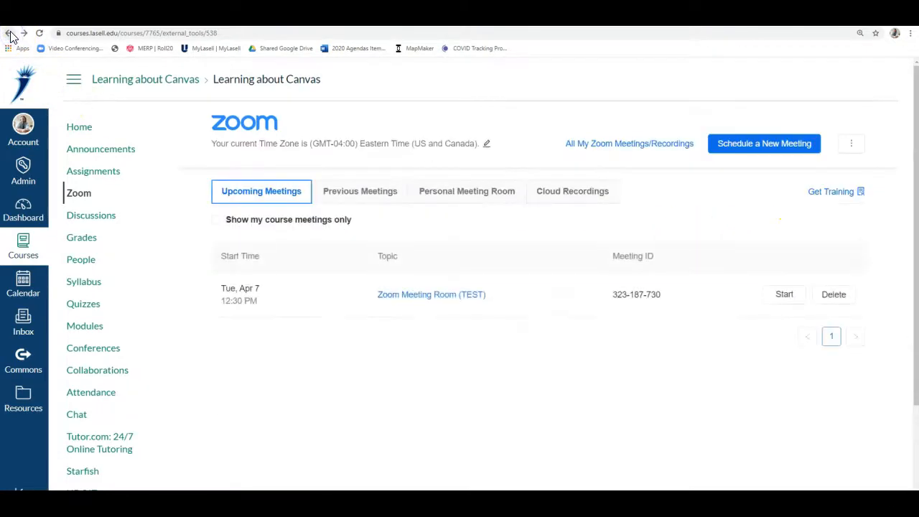
click(440, 300)
click(440, 301)
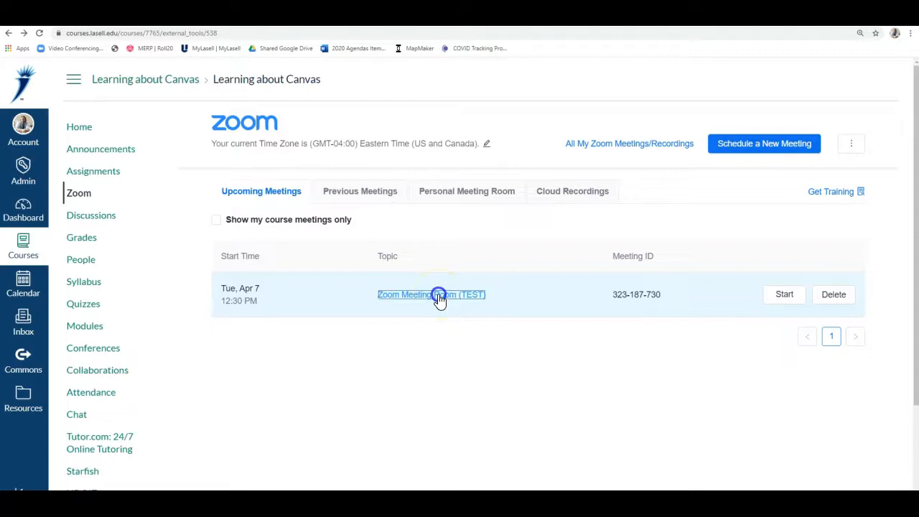
scroll(587, 259, down, 3)
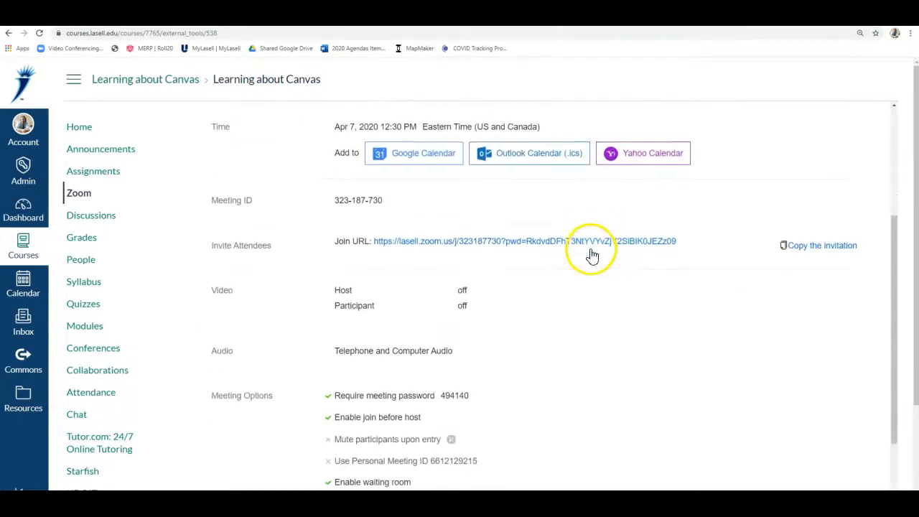
click(829, 248)
click(607, 479)
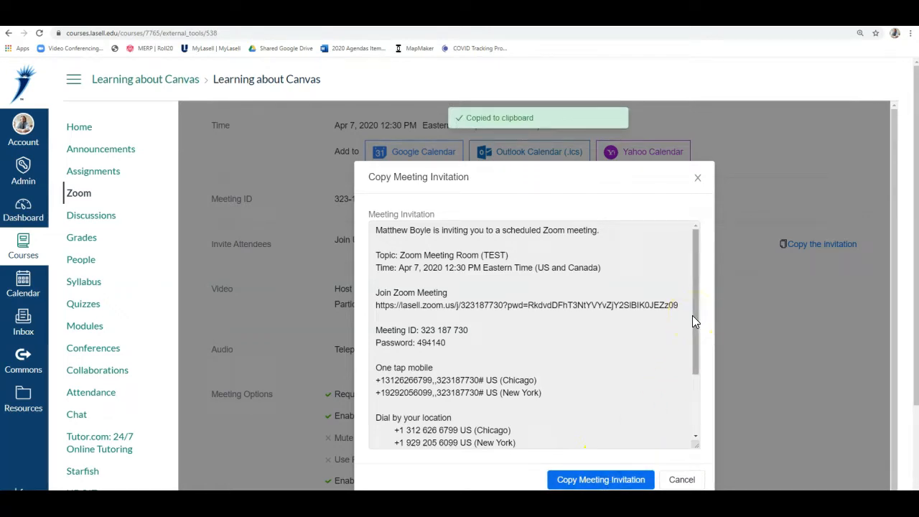
click(696, 178)
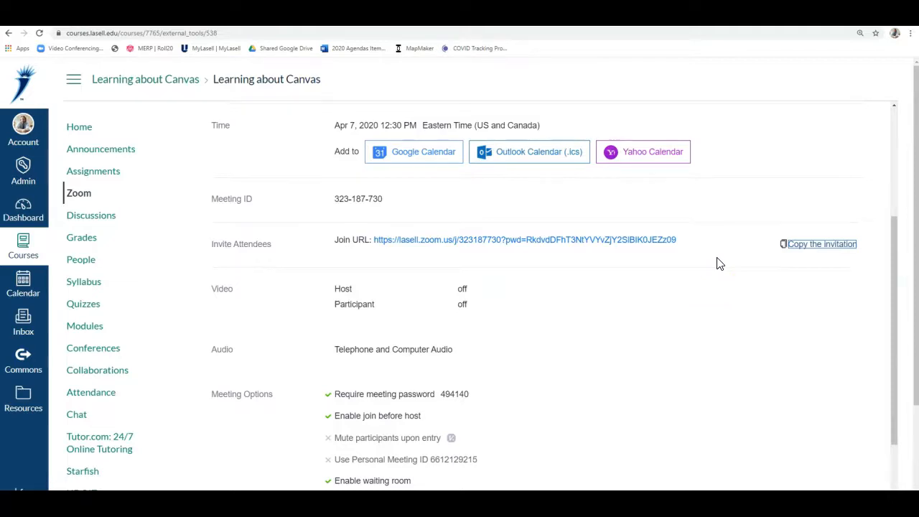
Step: Add the meeting to the Outlook calendar and delete the password line from the appointment text, keeping a blank line under the meeting ID
scroll(560, 215, up, 1)
click(532, 199)
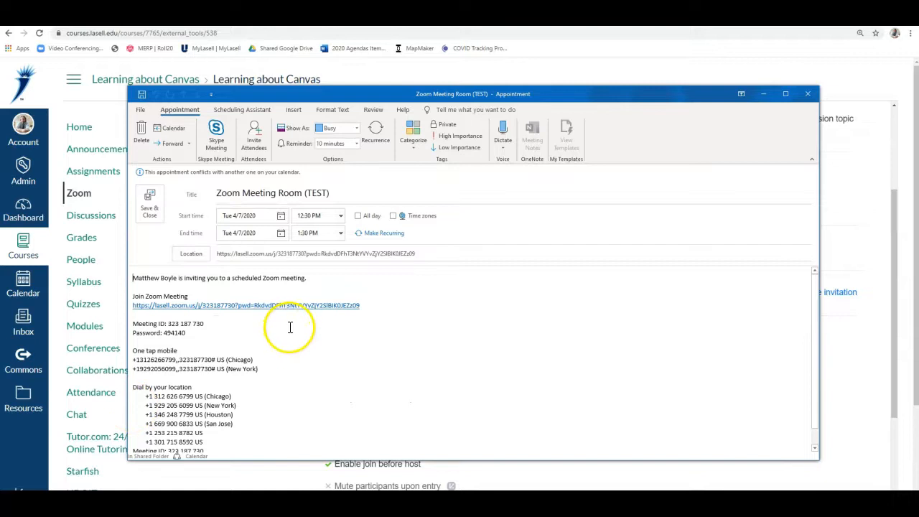
triple_click(157, 332)
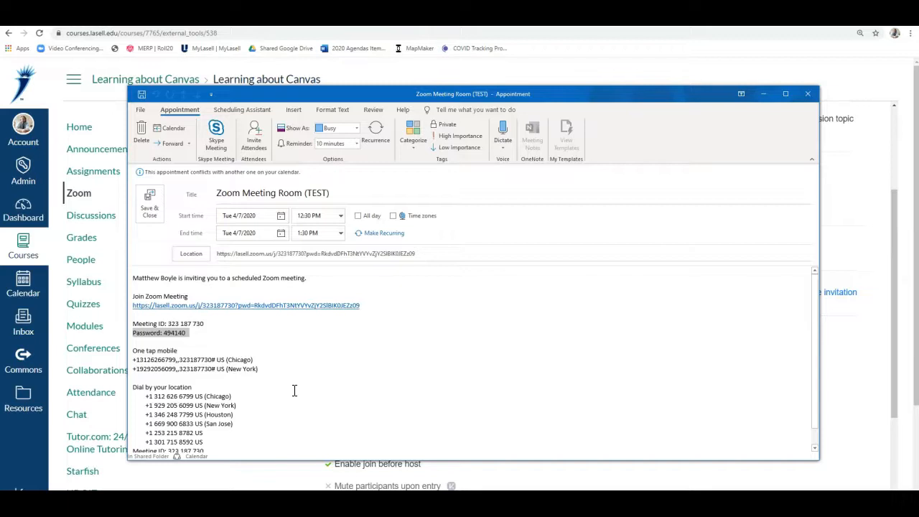
key(Right)
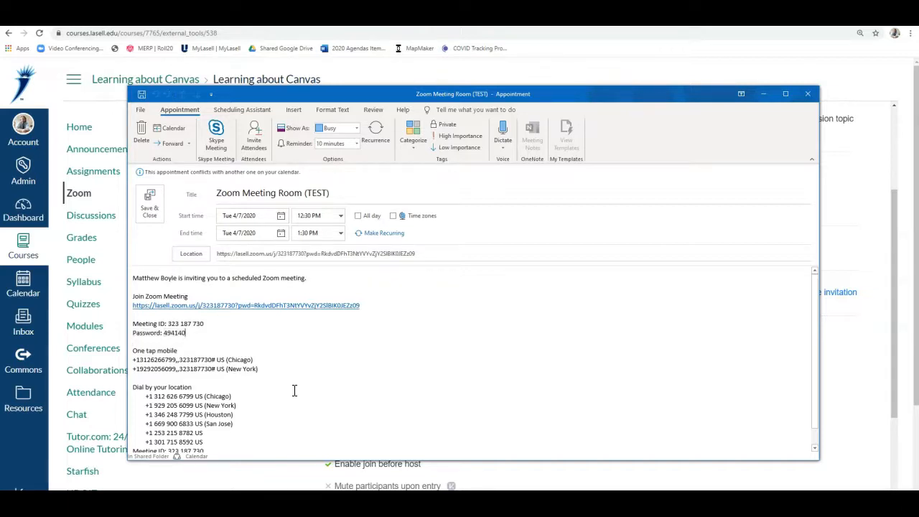
key(shift+Home)
key(BackSpace)
key(BackSpace)
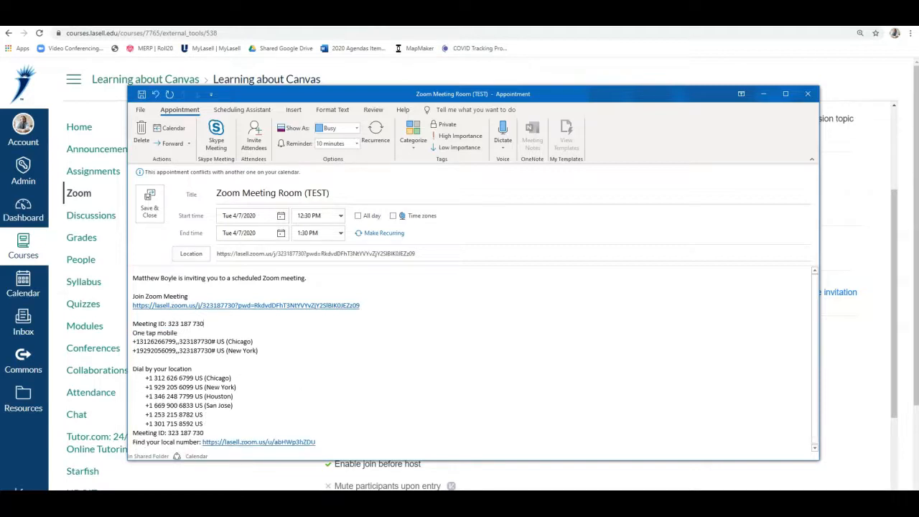
key(Return)
Step: Remove the password part from the end of the appointment's join link and close the appointment without saving
drag(363, 305, 236, 306)
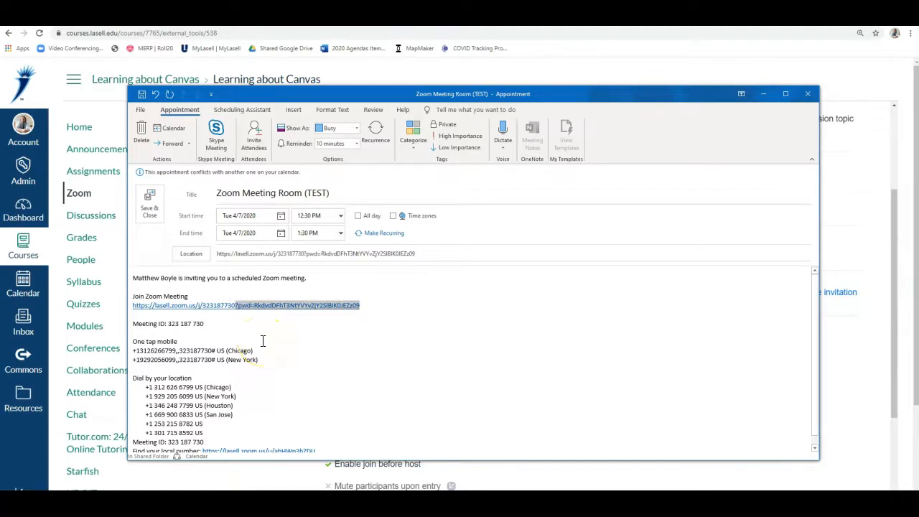
key(BackSpace)
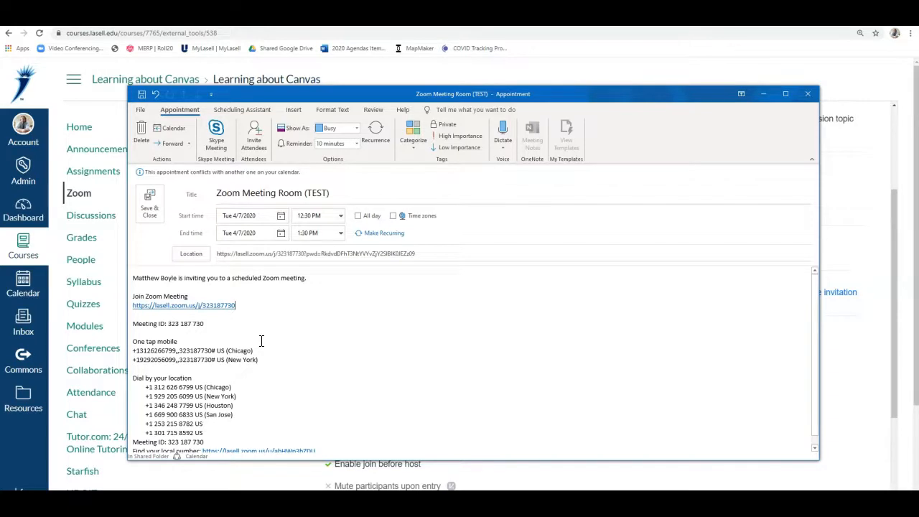
click(808, 93)
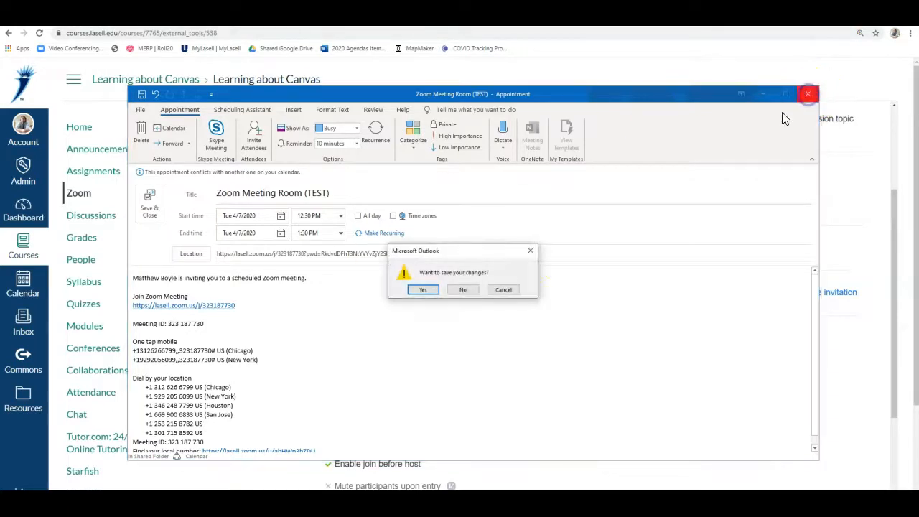
click(474, 293)
scroll(514, 322, up, 2)
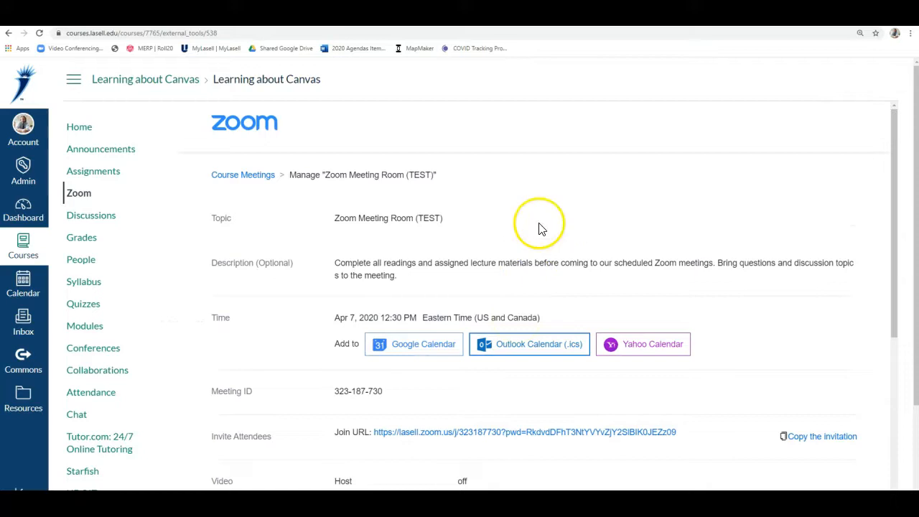
Step: Go to the course home page, and launch the "Zoom Meeting Room (TEST)" meeting in Zoom with computer audio
click(92, 126)
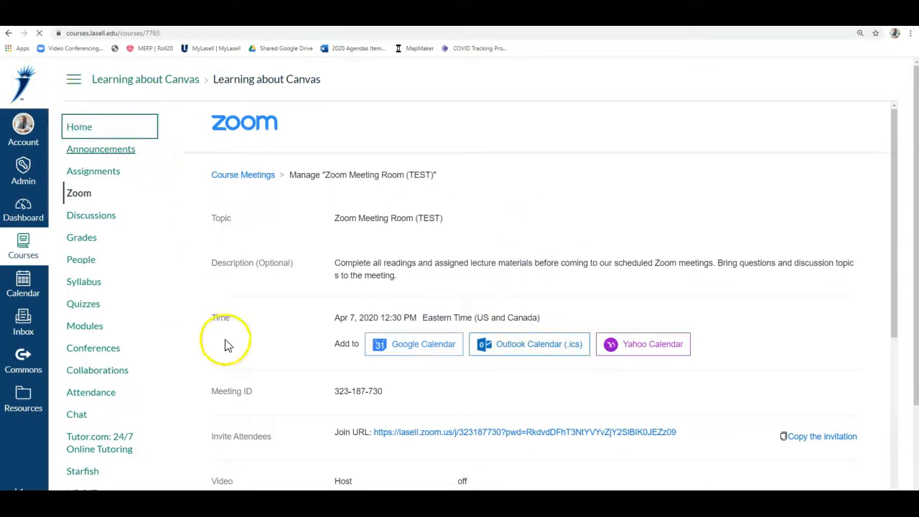
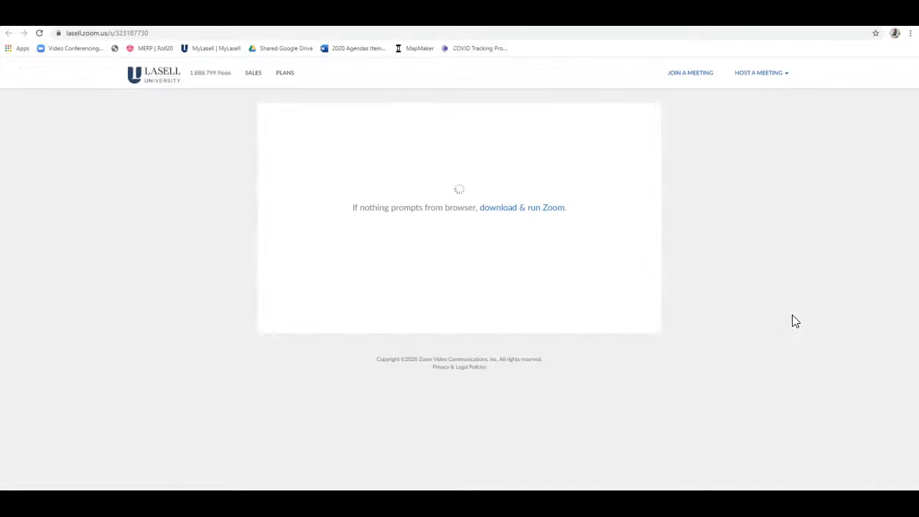
click(487, 98)
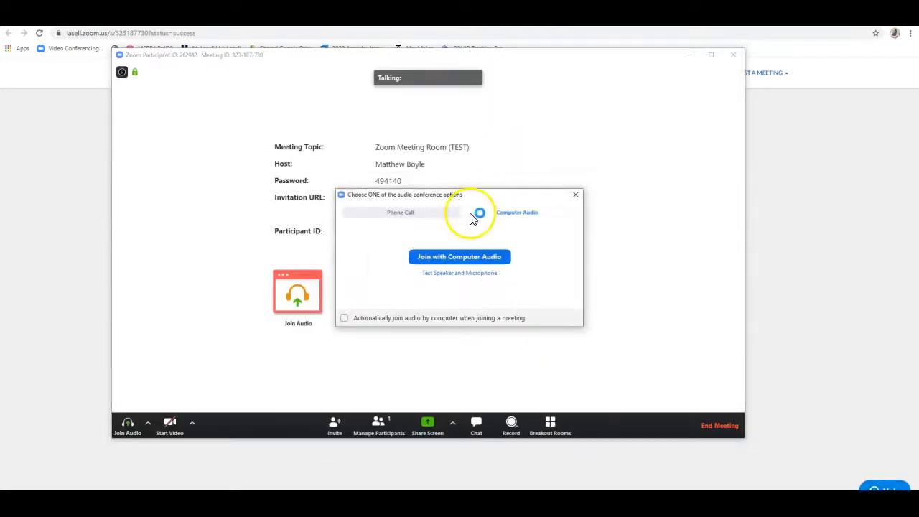
click(455, 256)
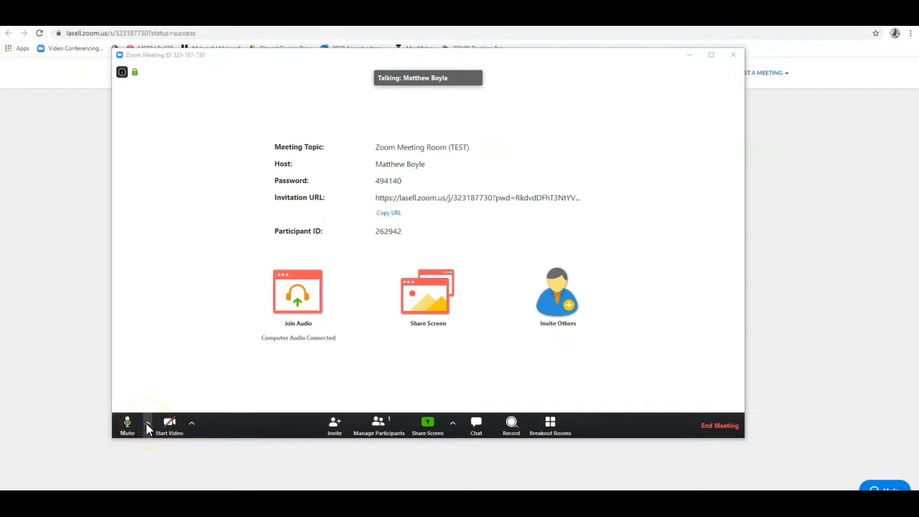
Step: Test the speaker and microphone in the meeting, answering yes to both checks, and close the test
click(146, 423)
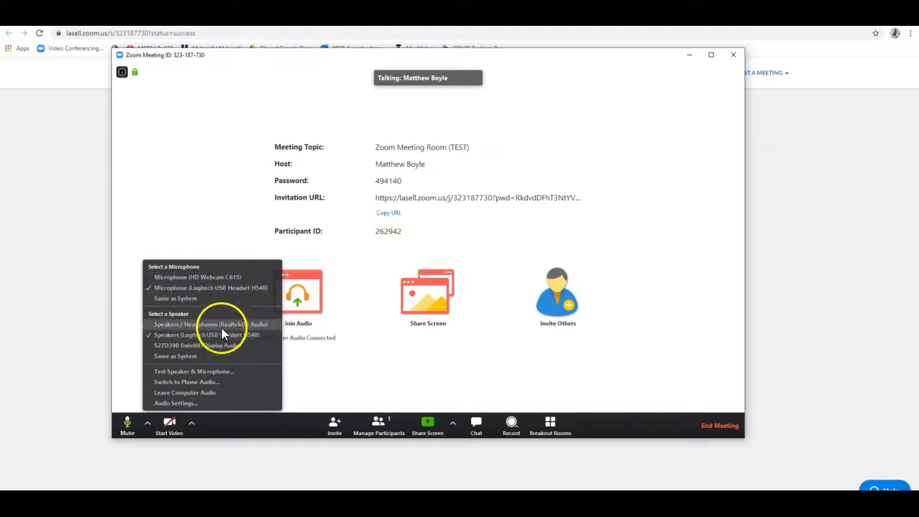
click(235, 371)
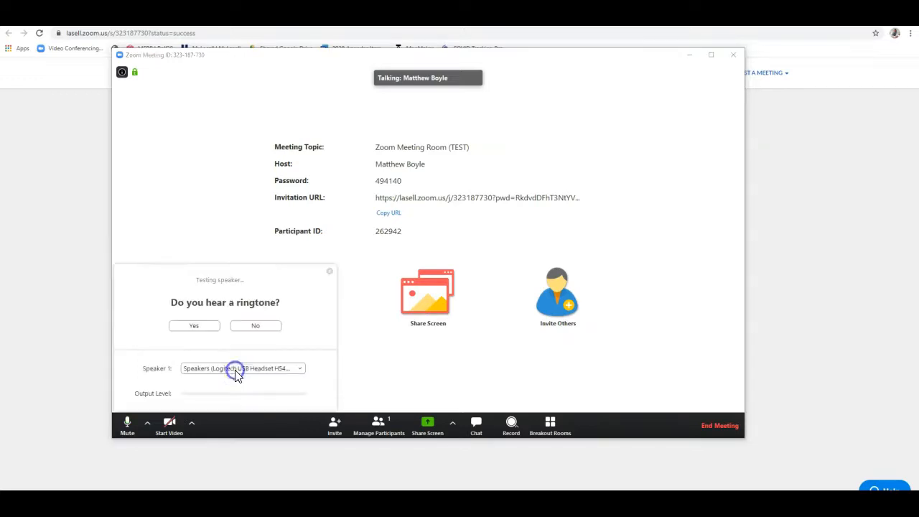
click(201, 330)
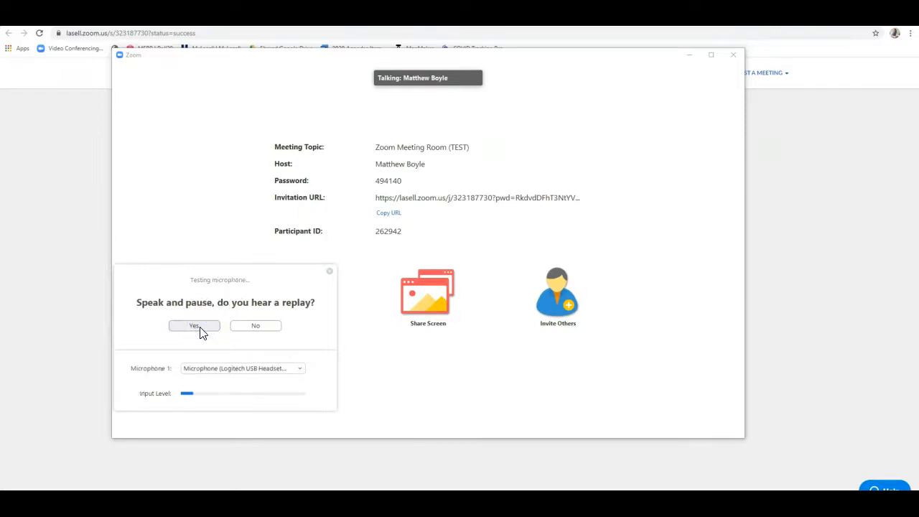
click(200, 330)
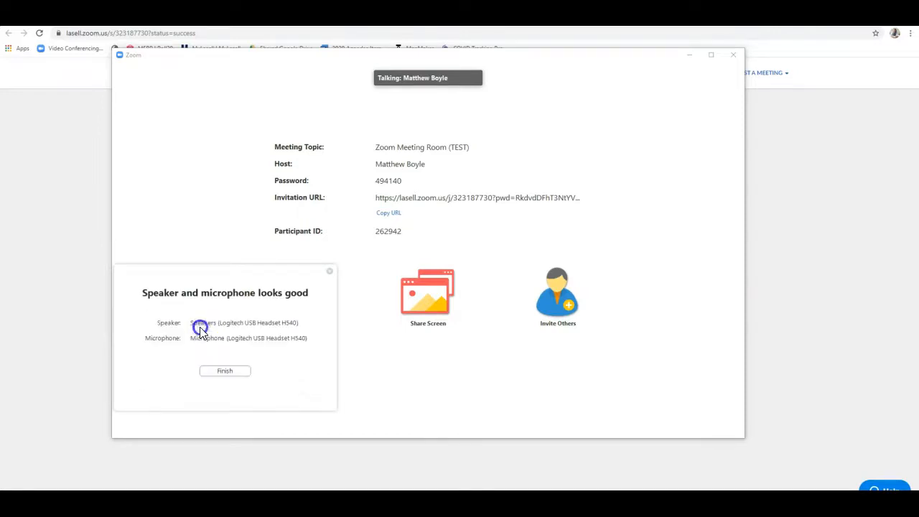
click(330, 272)
Step: Repeat the speaker and microphone test through to its finish, and look over the audio device and settings options
click(147, 422)
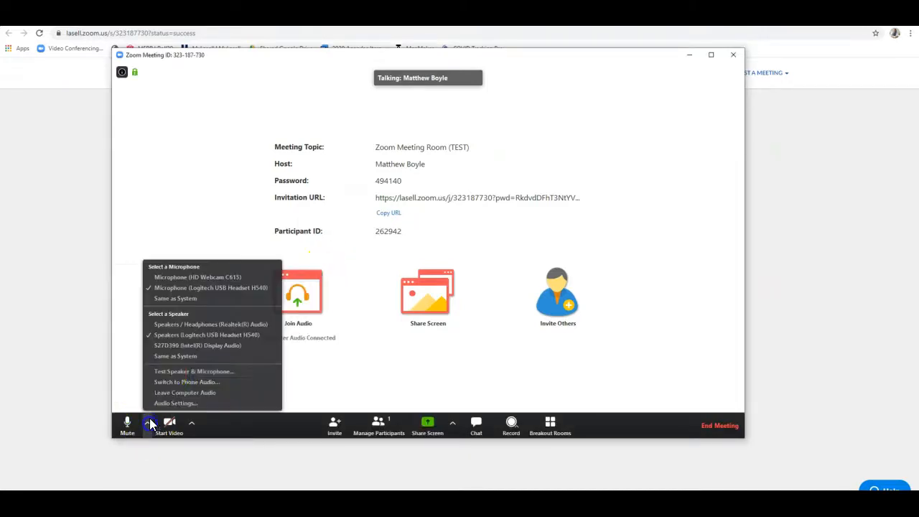
click(192, 372)
click(200, 325)
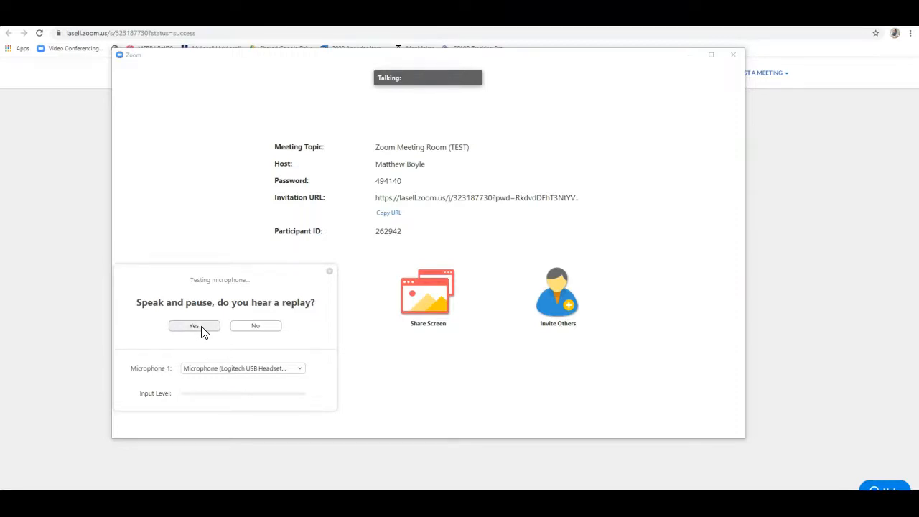
click(201, 327)
click(219, 370)
click(158, 416)
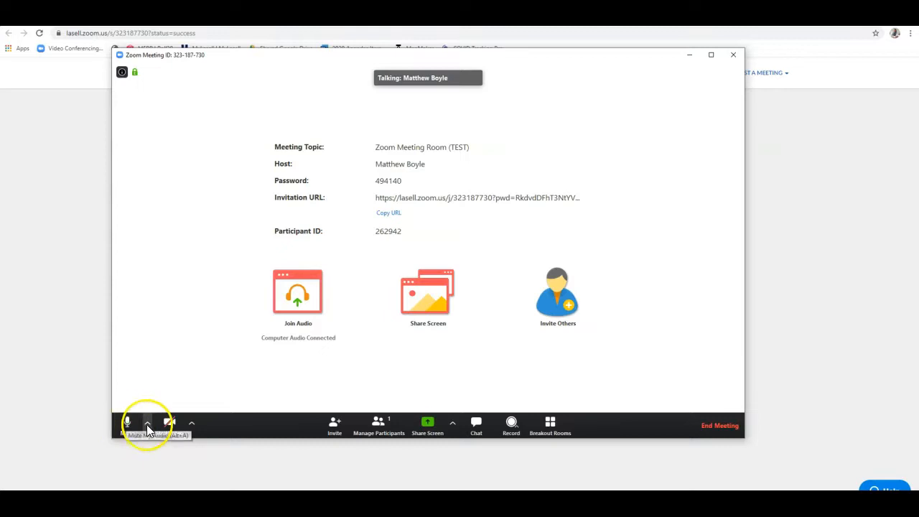
click(147, 423)
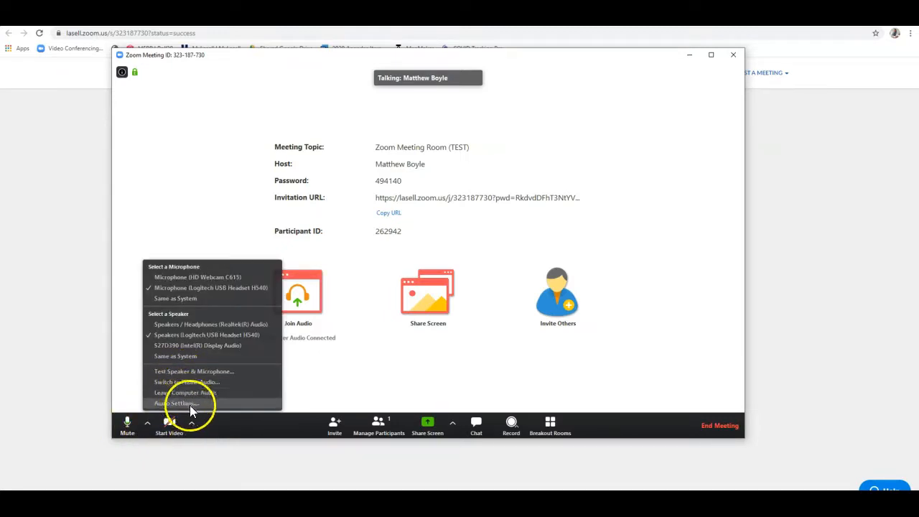
click(390, 382)
mouse_move(211, 378)
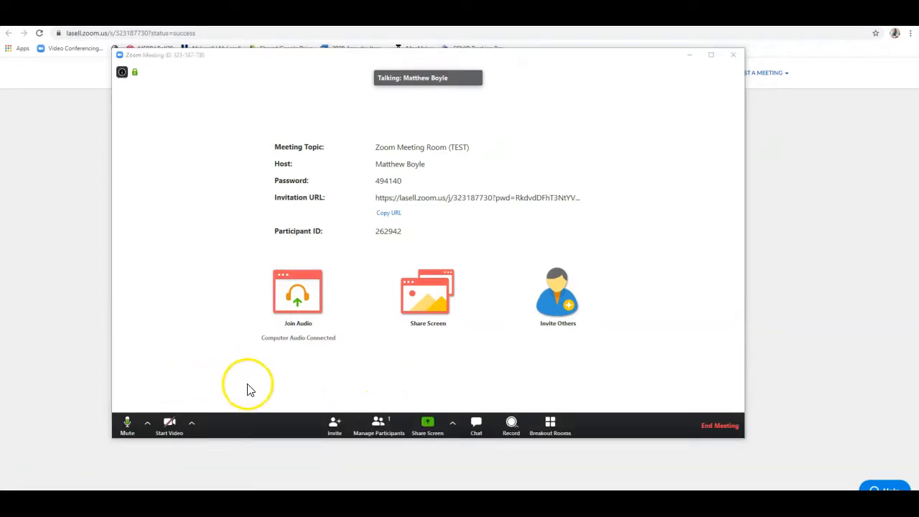
Step: Turn the camera video on in the meeting, stop it and start it again
click(170, 425)
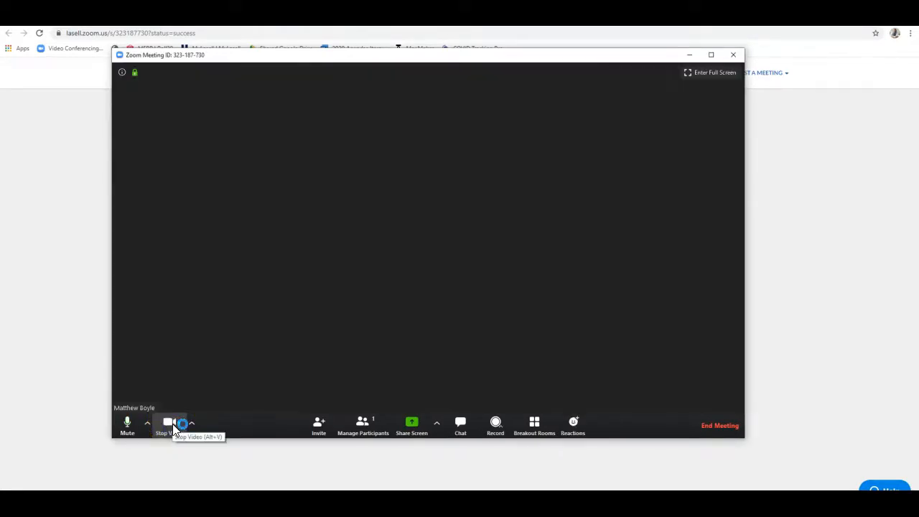
click(183, 427)
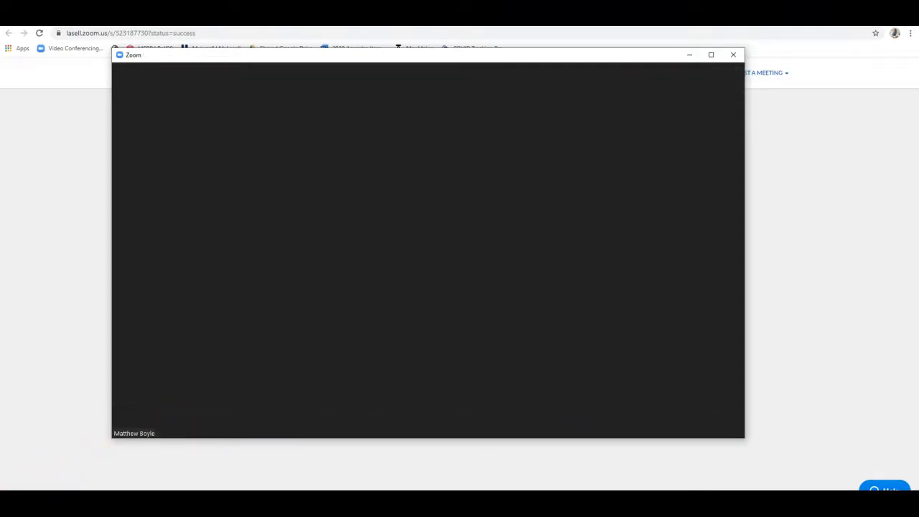
click(170, 426)
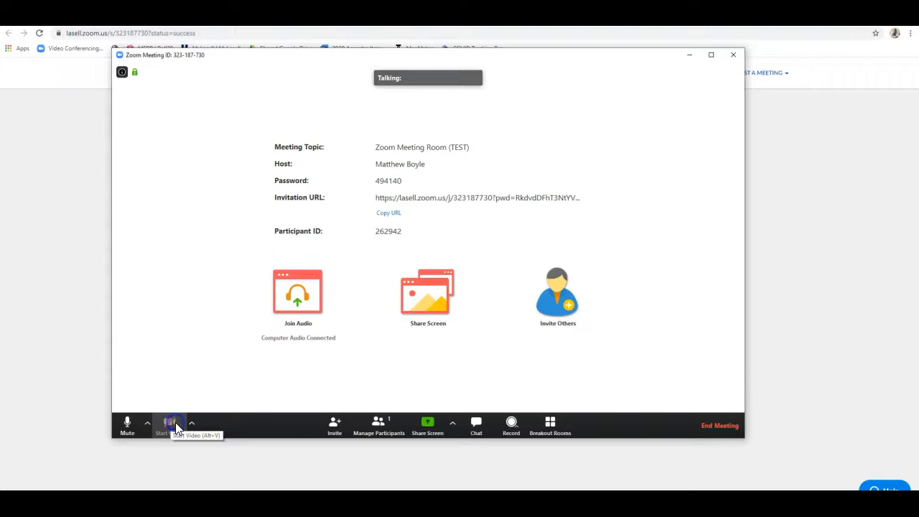
click(172, 425)
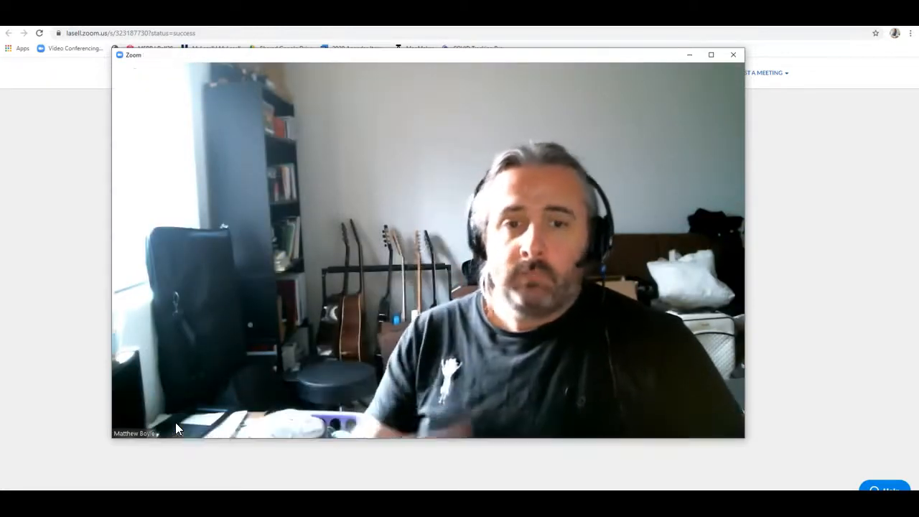
Step: Check that the Logitech HD Webcam C615 is the selected camera and open the virtual background settings
click(187, 425)
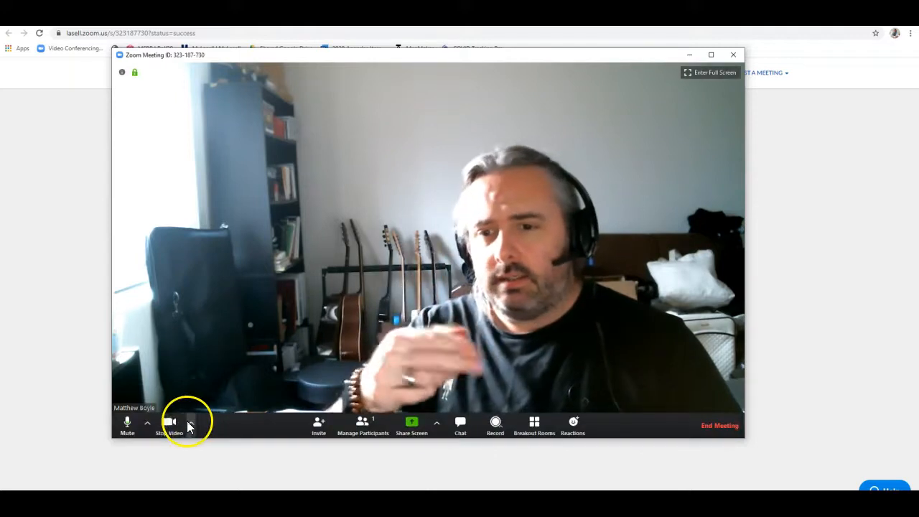
click(194, 423)
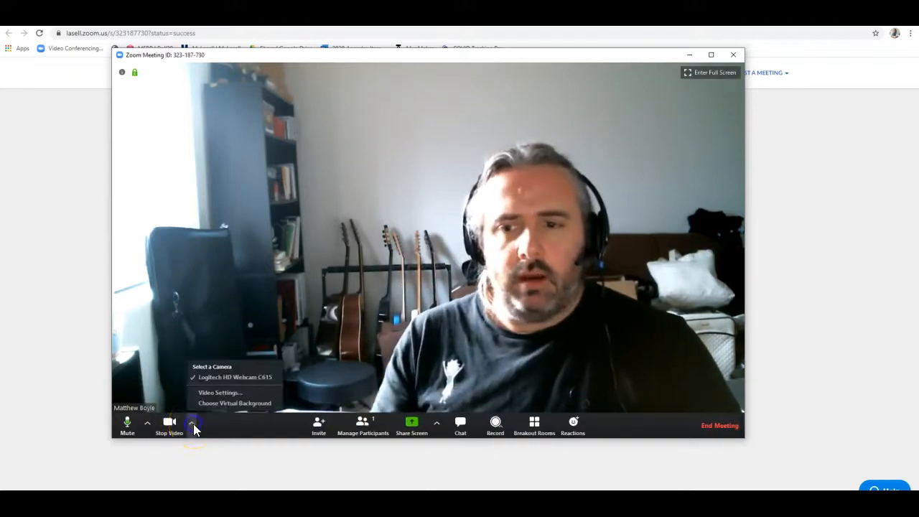
click(223, 378)
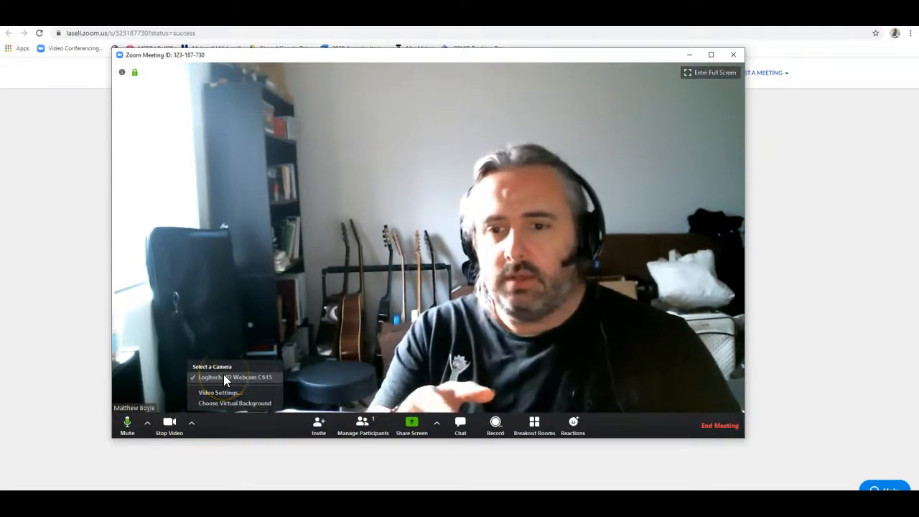
click(232, 402)
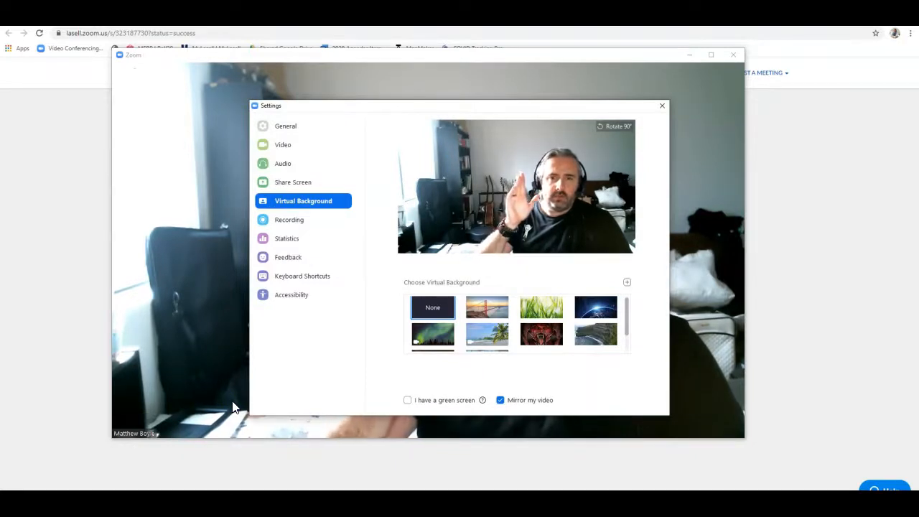
Step: Try the virtual backgrounds one after another, including Golden Gate Bridge, Grass, Earth, Northern Lights, Beach and the cliffs, ending on Urban Mallards
mouse_move(233, 408)
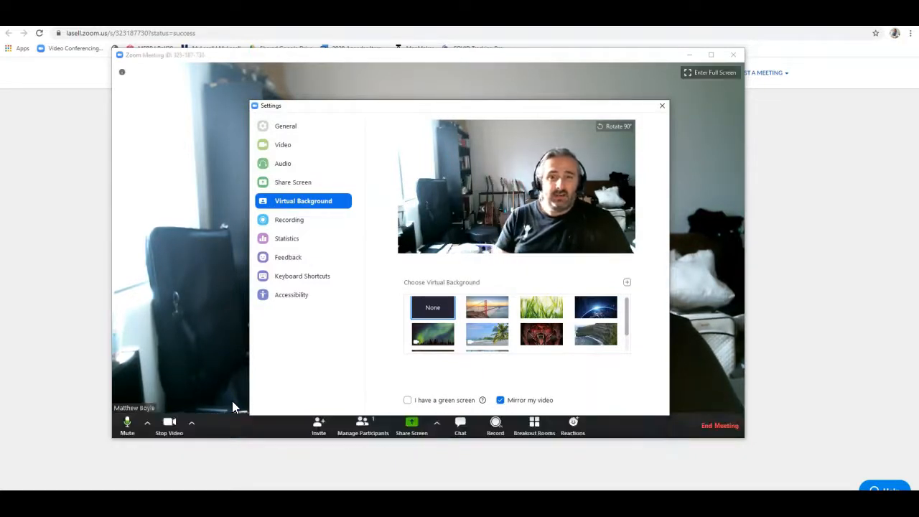
click(484, 304)
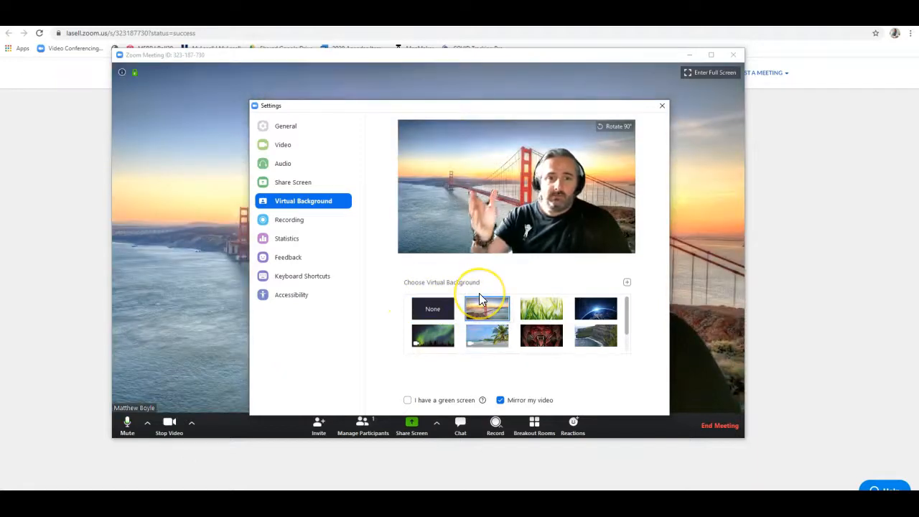
click(552, 304)
click(594, 301)
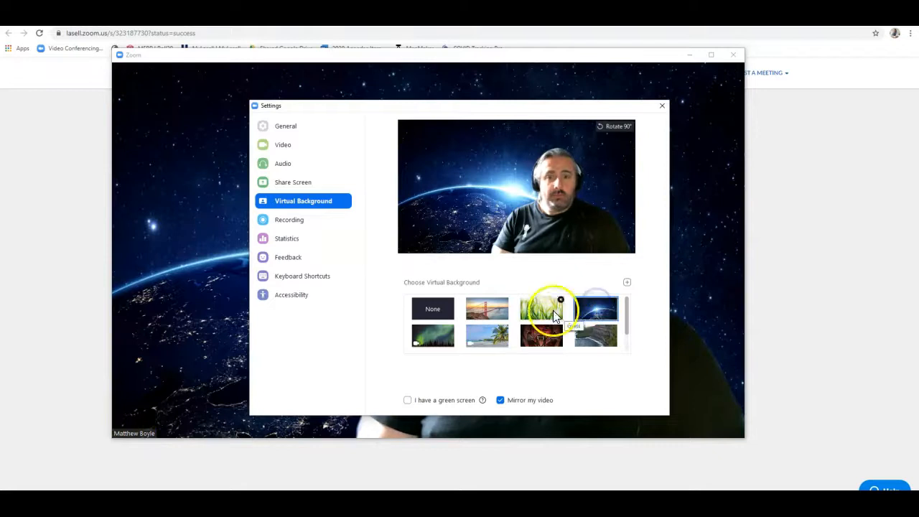
click(436, 339)
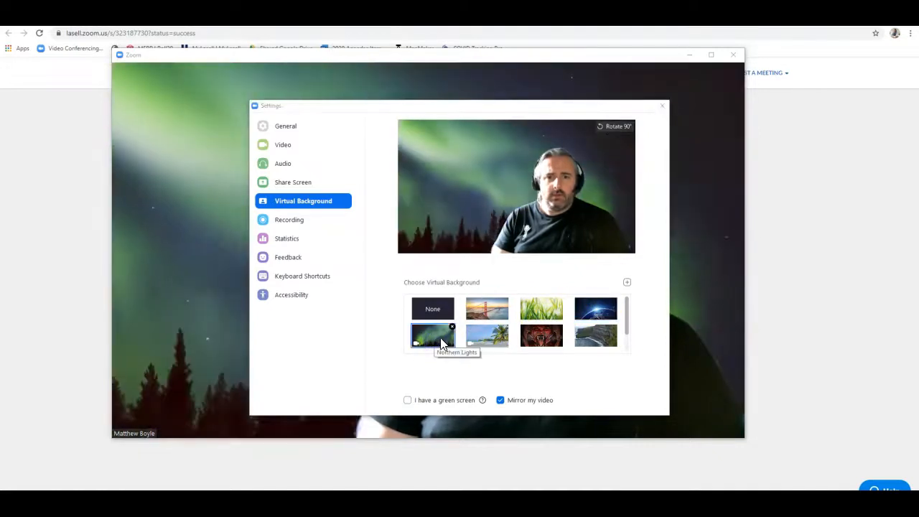
click(485, 337)
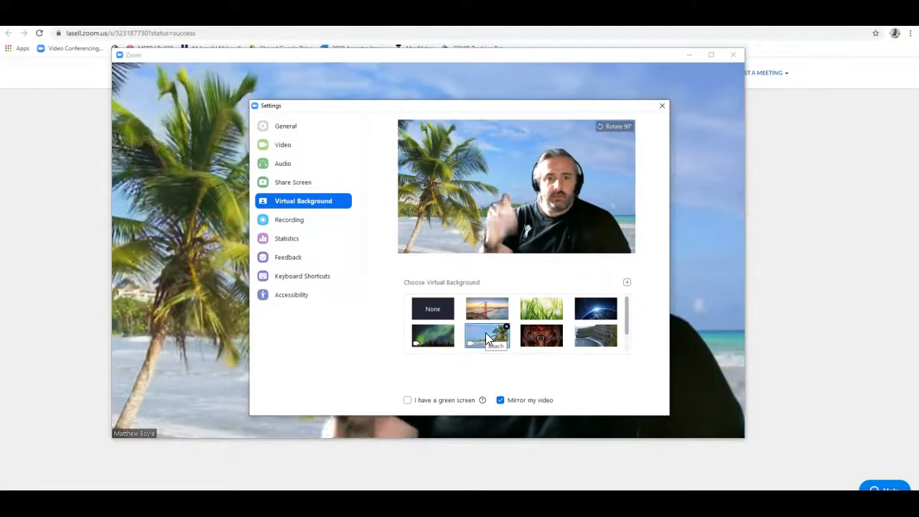
click(545, 338)
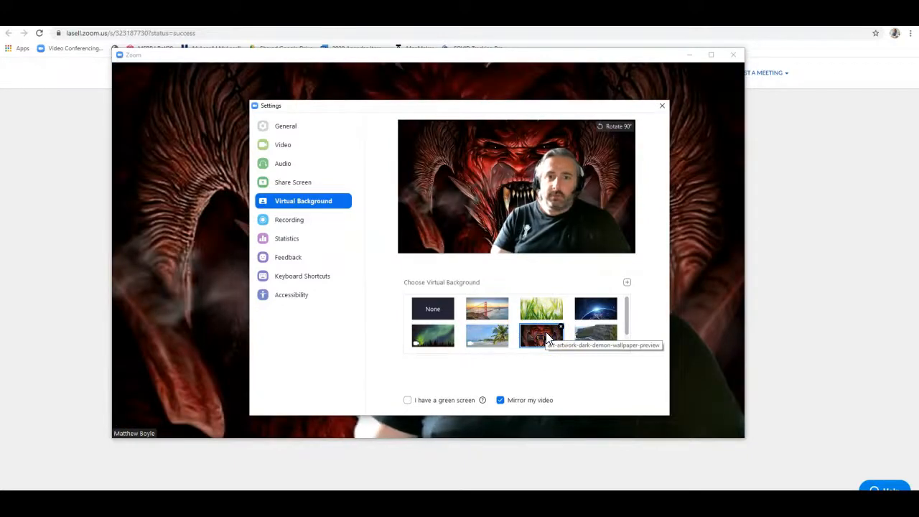
click(601, 327)
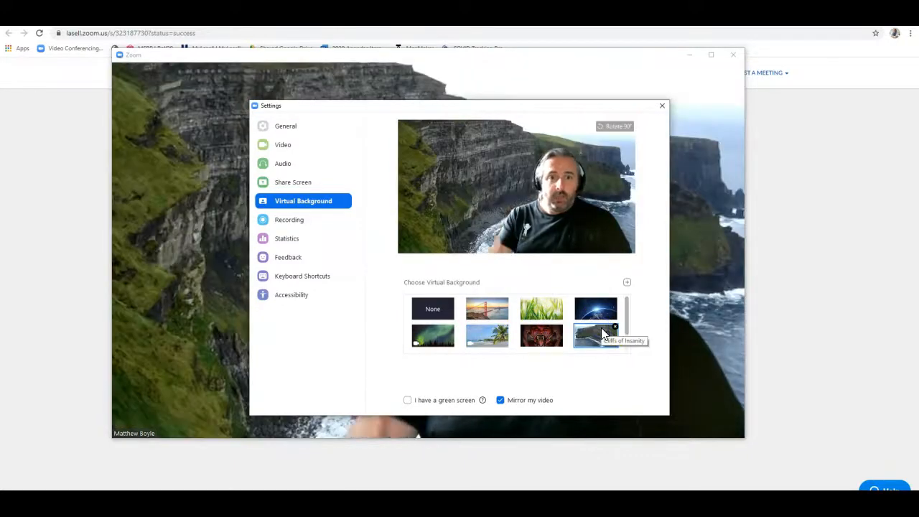
scroll(600, 332, down, 1)
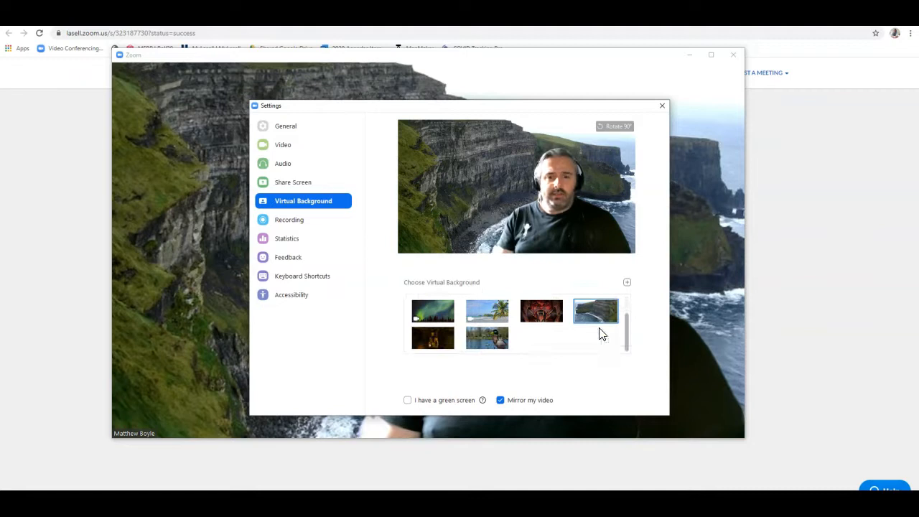
click(423, 336)
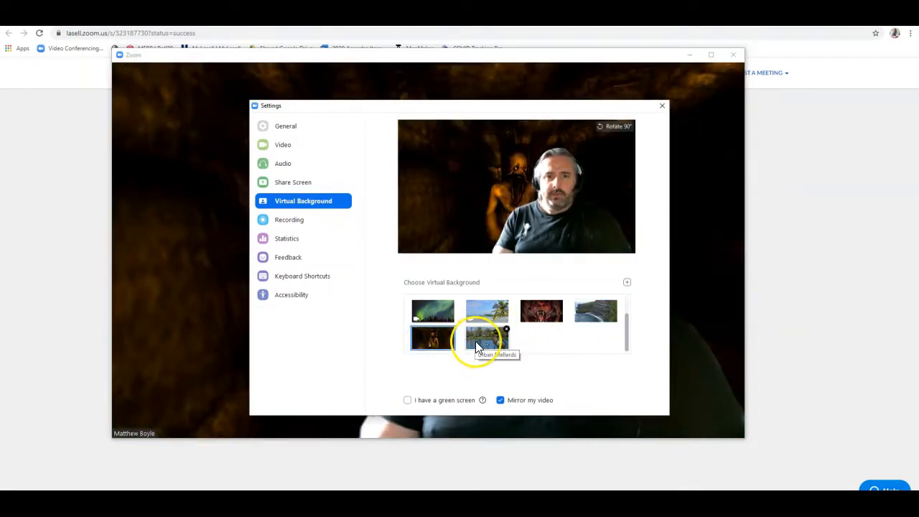
click(473, 346)
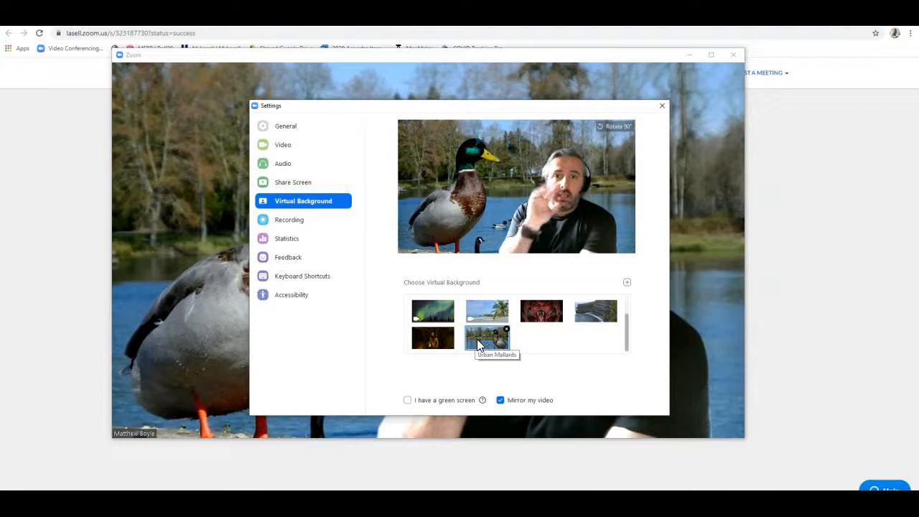
Step: Open the image chooser for adding a custom virtual background, cancel it and close the settings
click(626, 282)
click(647, 298)
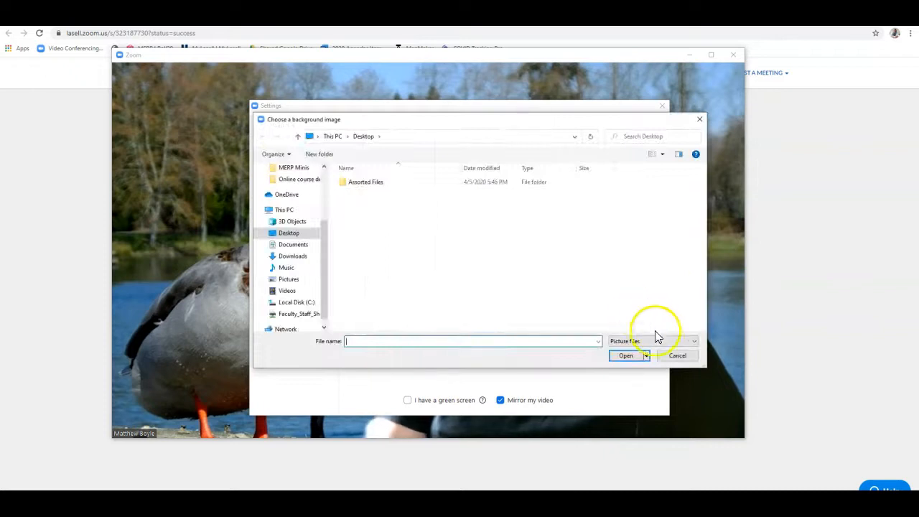
click(676, 355)
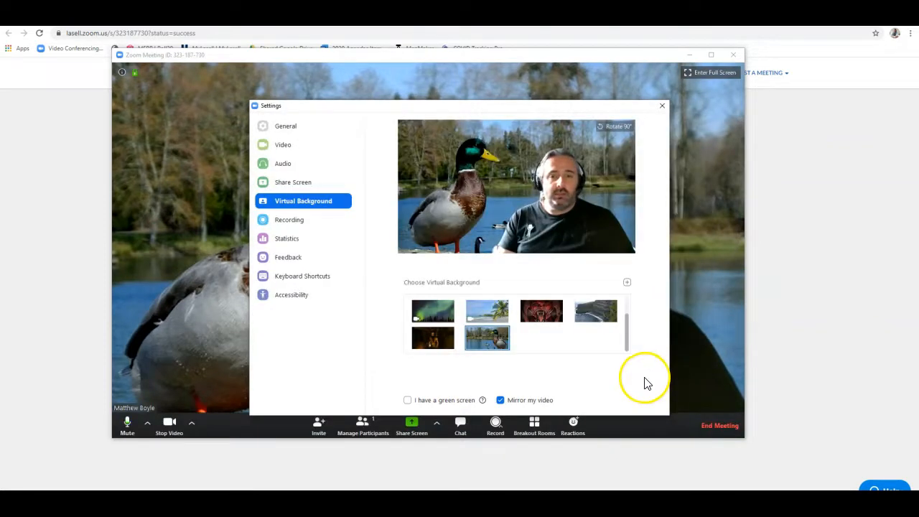
click(662, 105)
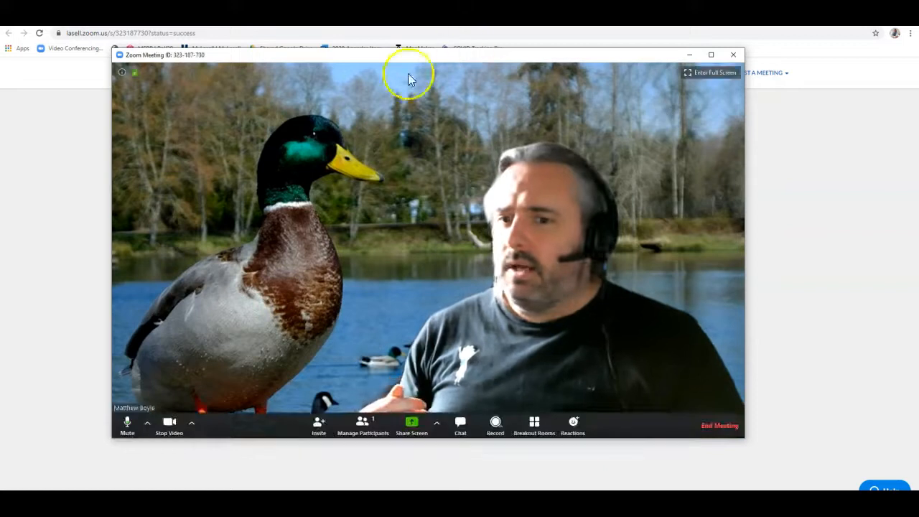
Step: Reopen the virtual background settings, choose the Golden Gate Bridge background and close the settings
click(191, 423)
click(217, 403)
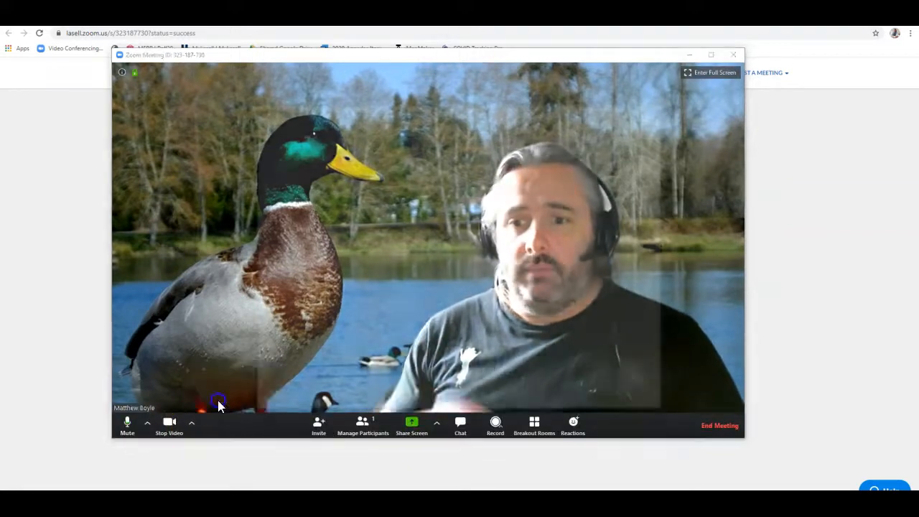
scroll(492, 314, up, 2)
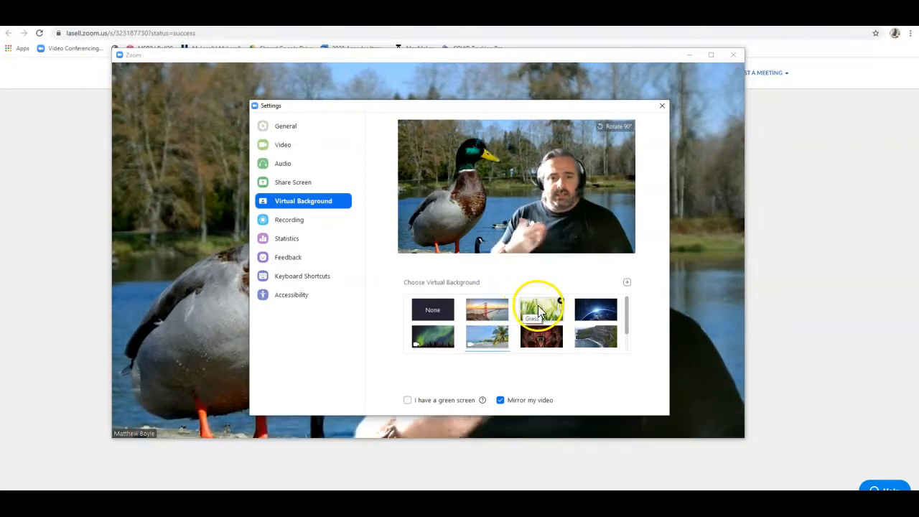
click(500, 310)
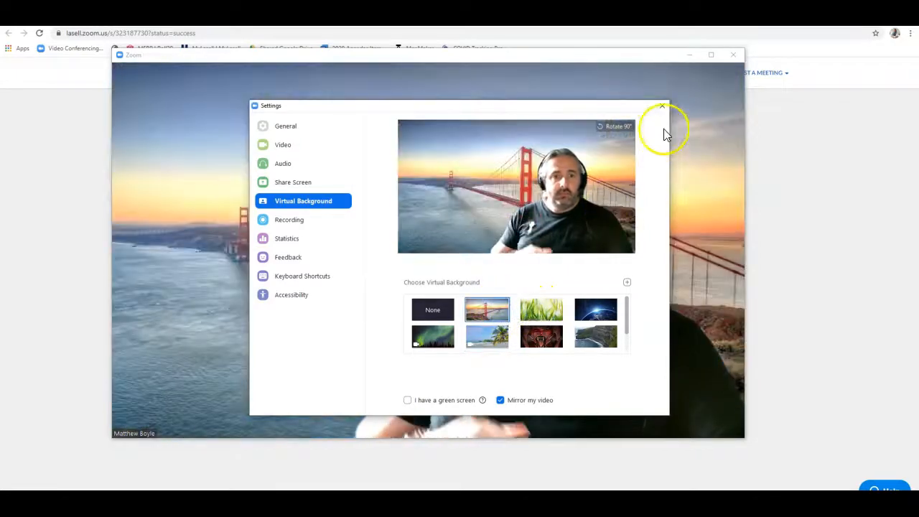
click(661, 106)
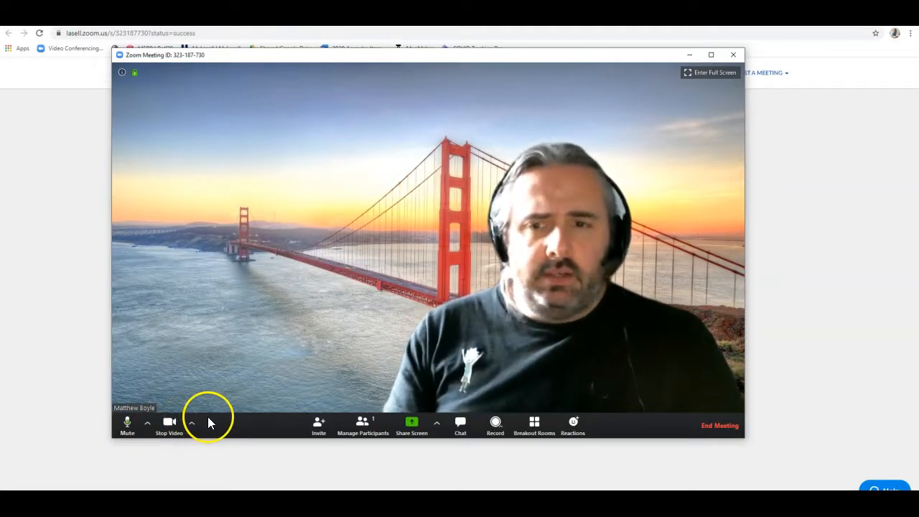
Step: Try to invite people to the meeting through the default e-mail program, dismiss the account setup and close Mail
click(319, 423)
click(375, 261)
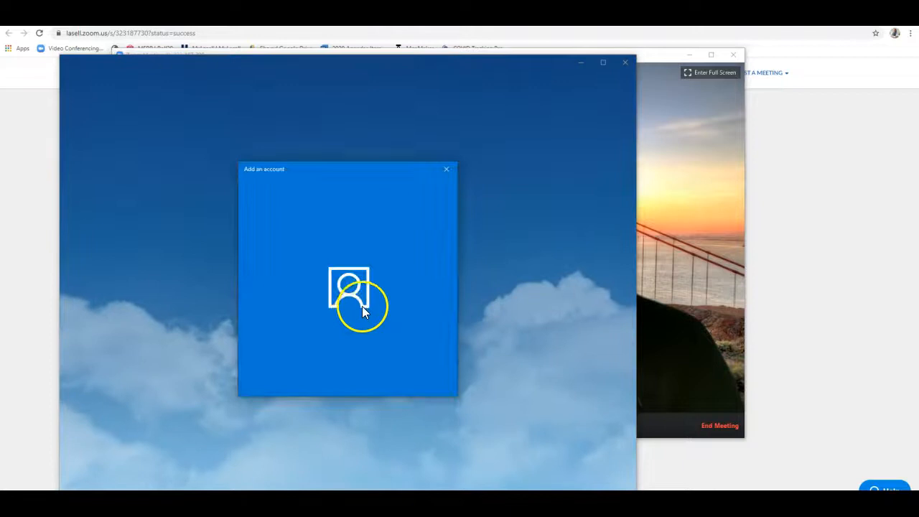
click(364, 234)
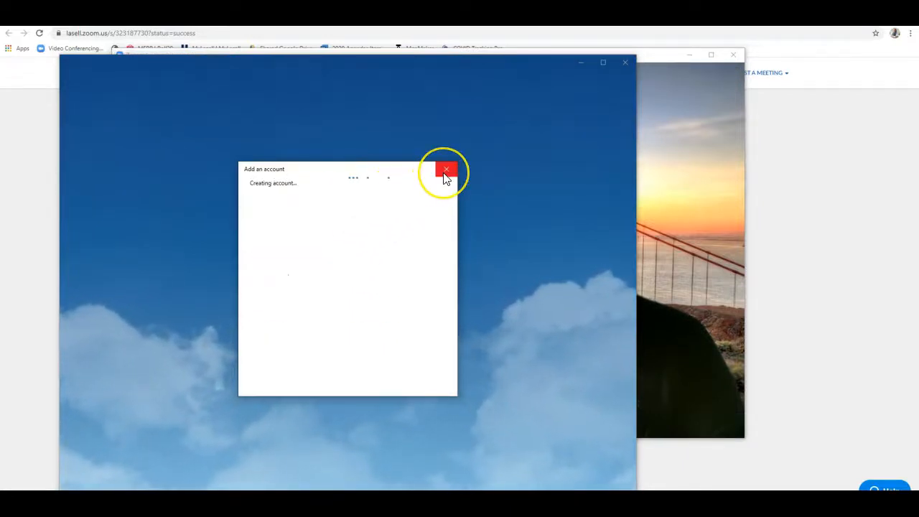
click(453, 151)
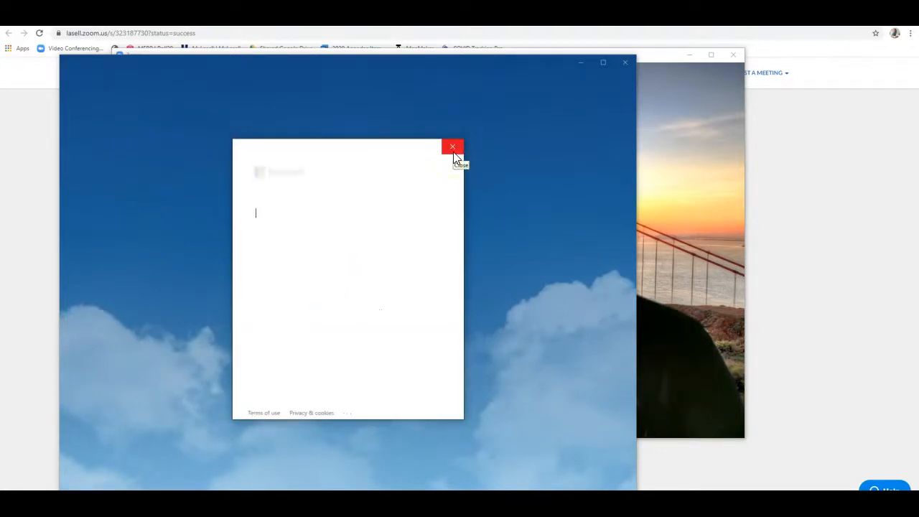
click(452, 153)
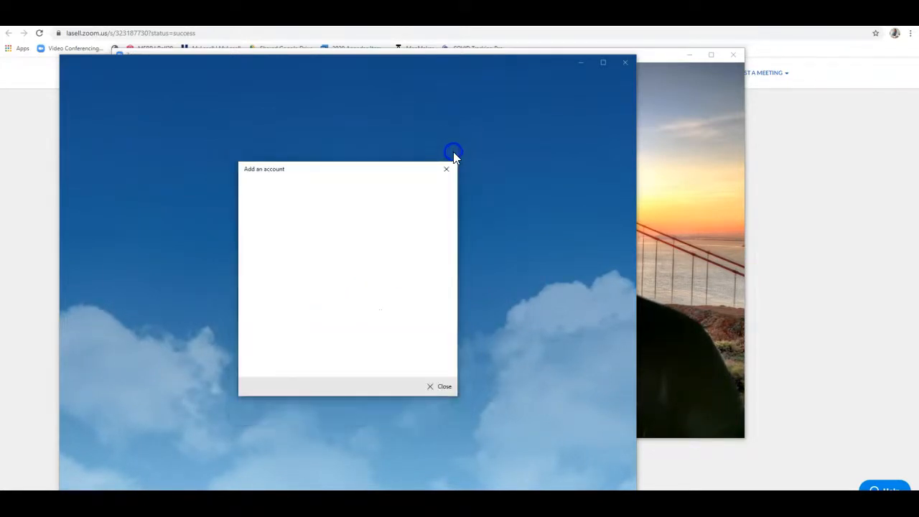
click(446, 168)
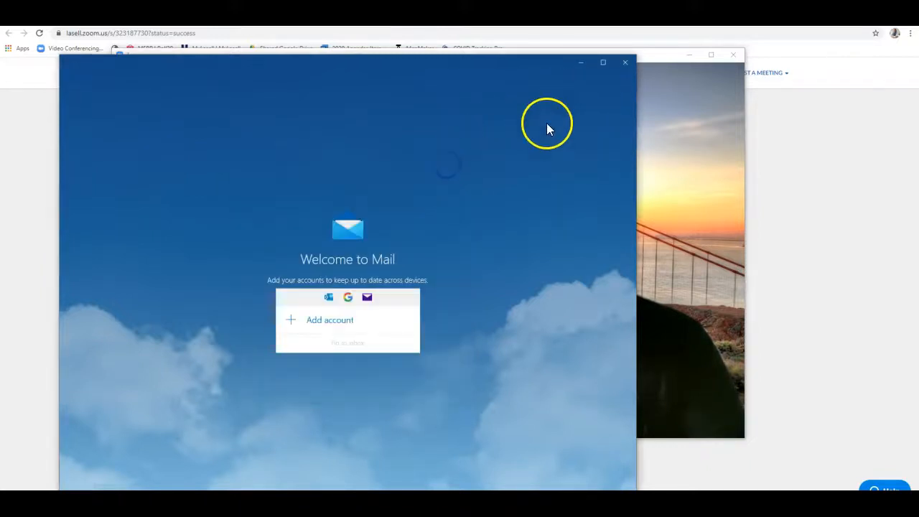
click(629, 63)
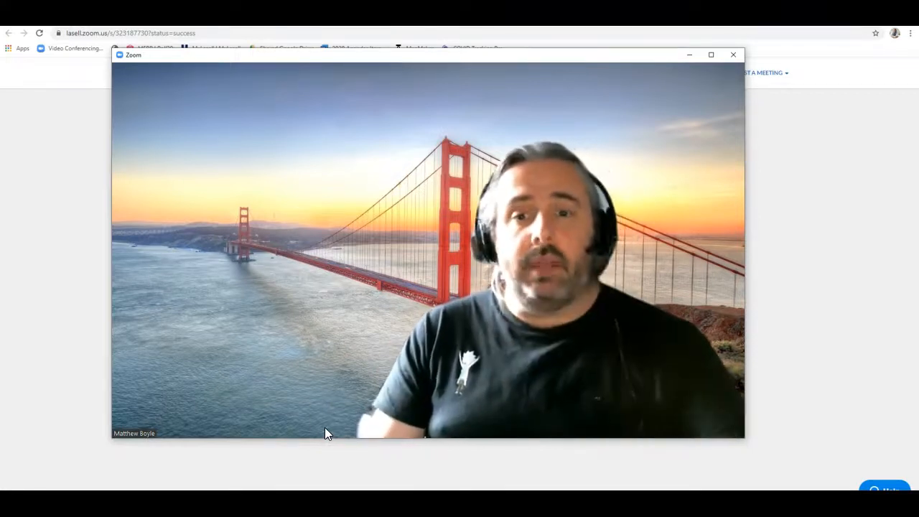
Step: Show the participants list of the running meeting
click(362, 423)
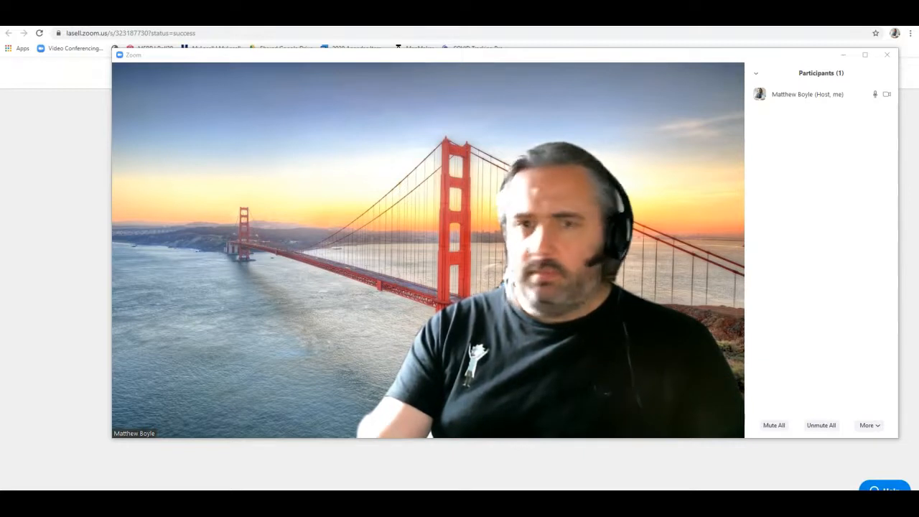
Step: Switch to the Canvas course's Zoom page, open the Zoom Meeting Room (TEST) details and display the meeting invitation
mouse_move(201, 331)
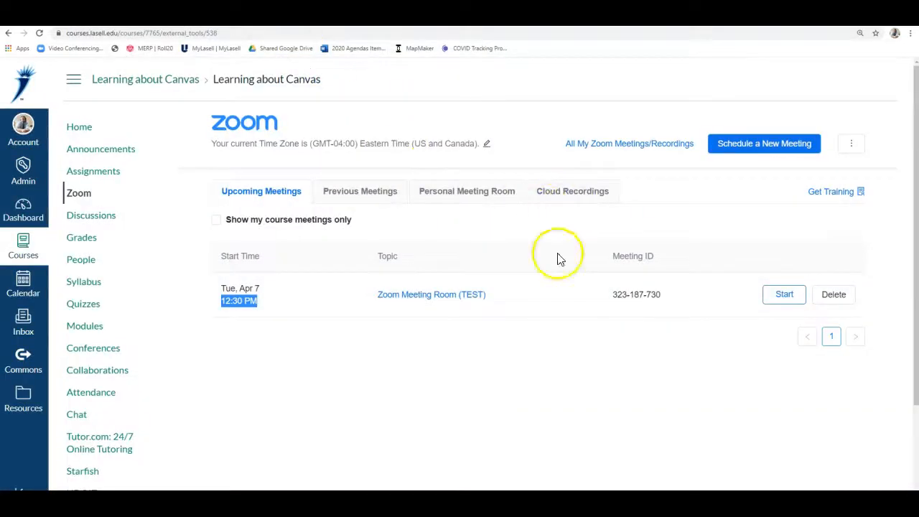
click(466, 296)
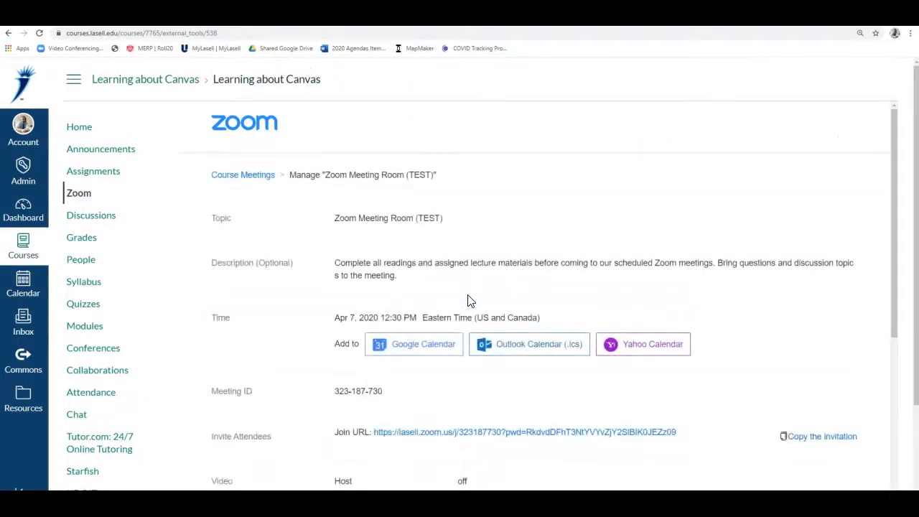
scroll(467, 300, down, 1)
click(818, 340)
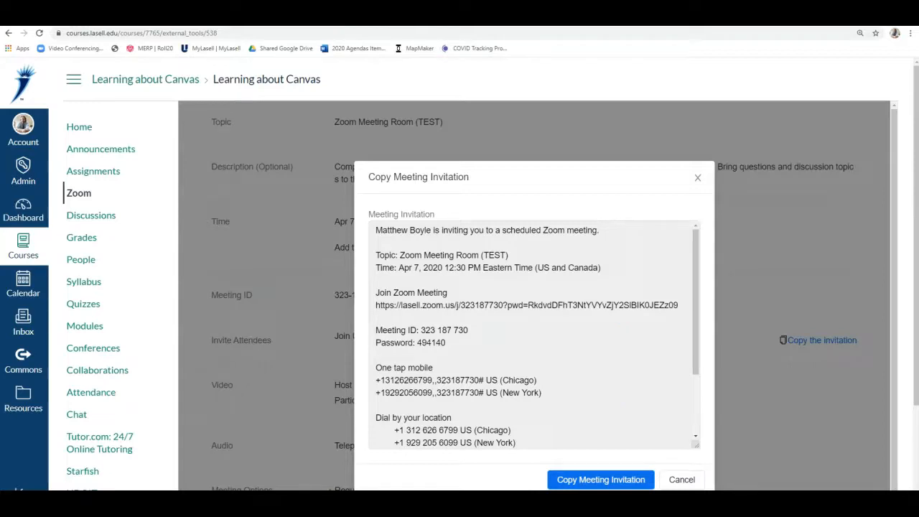
Step: Return to the Zoom meeting and mark the waiting room area, its Message option and the waiting guest with red outlines
mouse_move(433, 512)
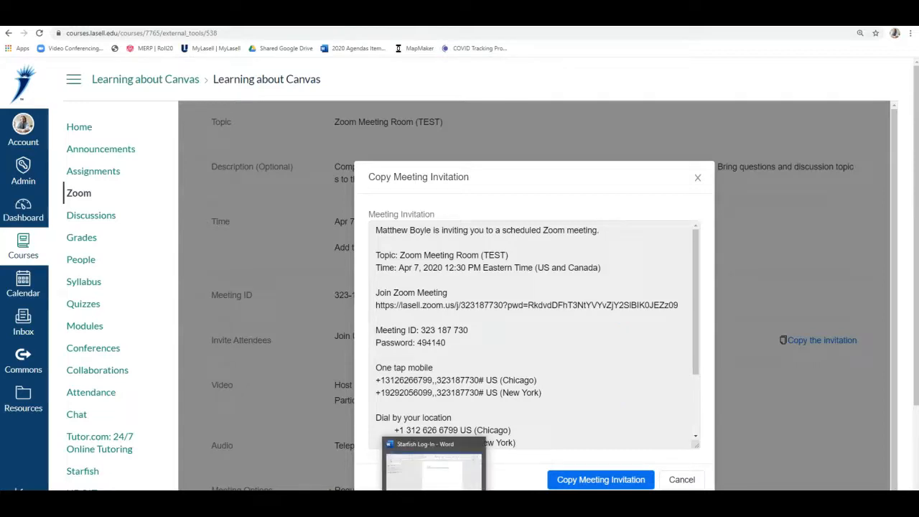
key(alt+Tab)
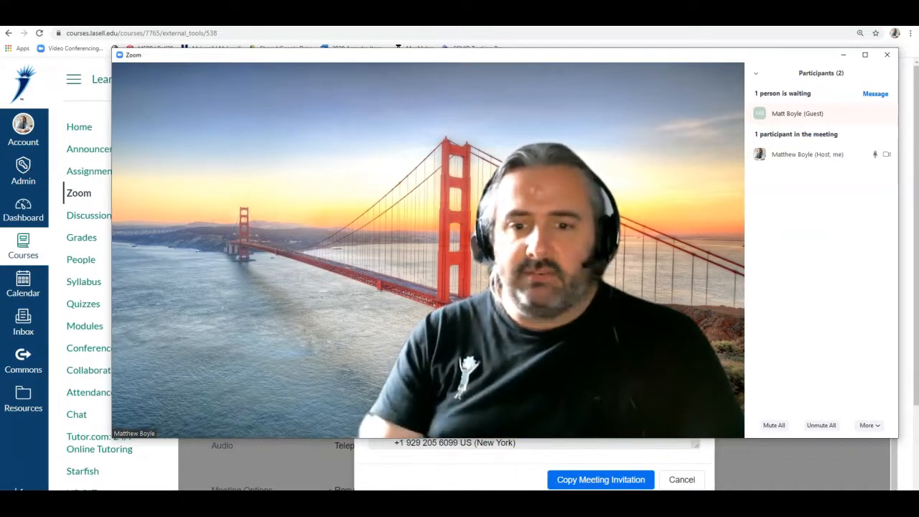
click(411, 504)
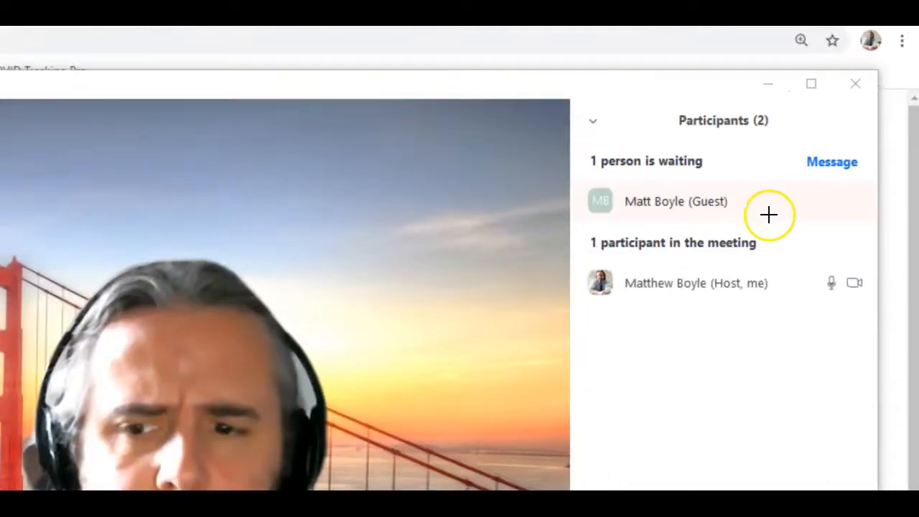
mouse_move(583, 106)
mouse_down()
mouse_move(572, 226)
mouse_move(823, 219)
mouse_move(869, 158)
mouse_move(863, 101)
mouse_move(582, 105)
mouse_up()
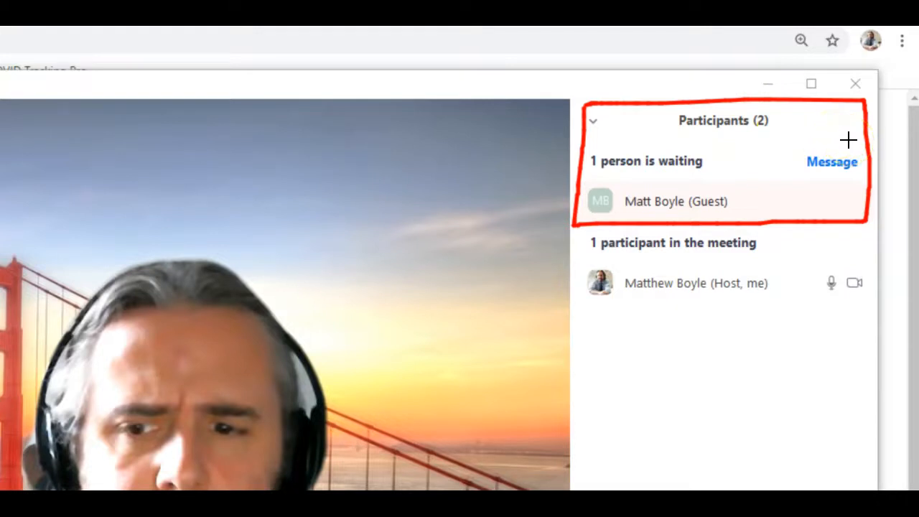
mouse_move(848, 140)
mouse_down()
mouse_move(780, 155)
mouse_move(841, 178)
mouse_move(857, 170)
mouse_move(847, 142)
mouse_up()
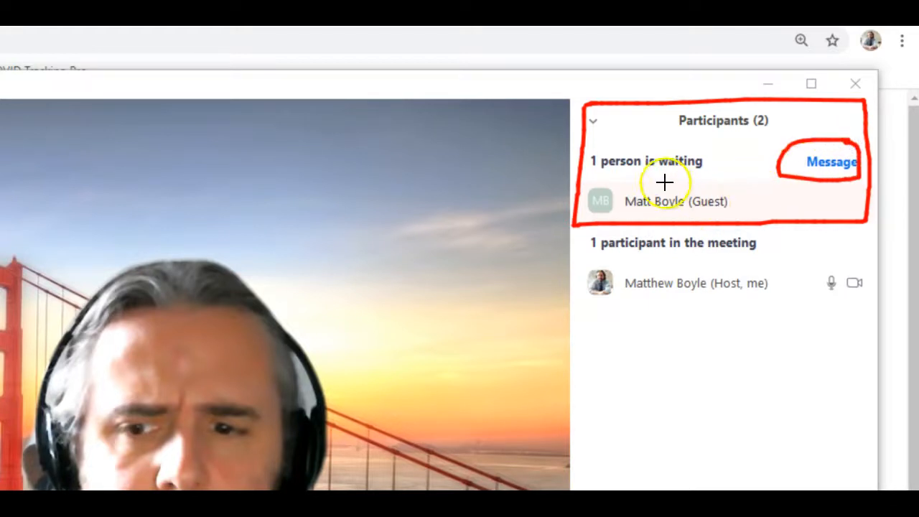
mouse_move(624, 189)
mouse_down()
mouse_move(623, 211)
mouse_move(738, 207)
mouse_move(628, 188)
mouse_up()
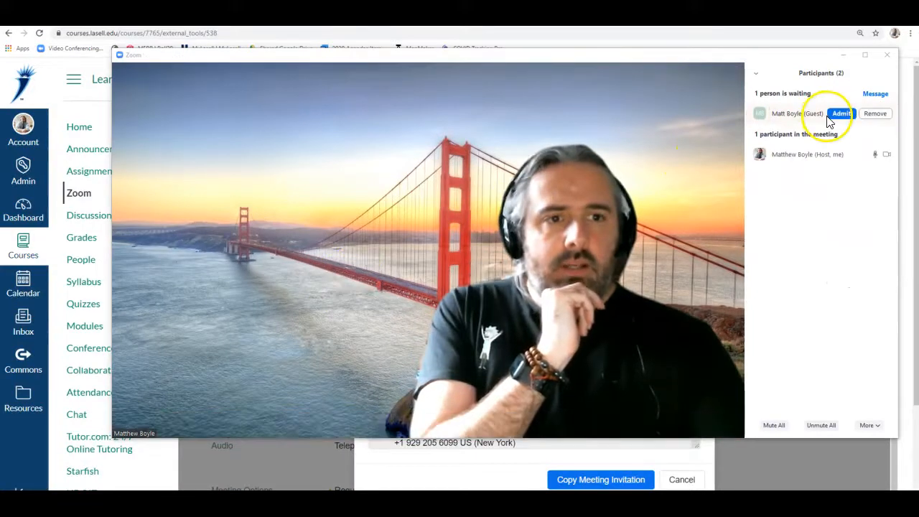
Step: Admit the waiting guest to the meeting
click(842, 114)
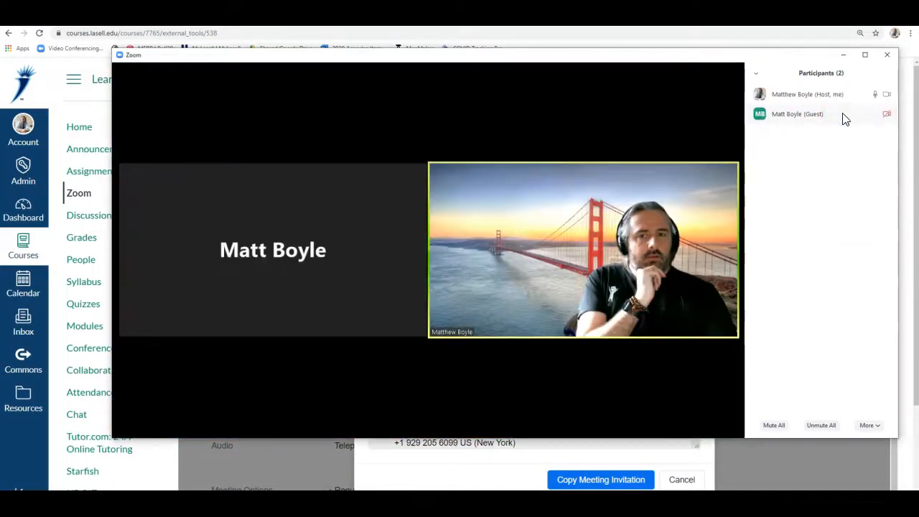
mouse_move(846, 120)
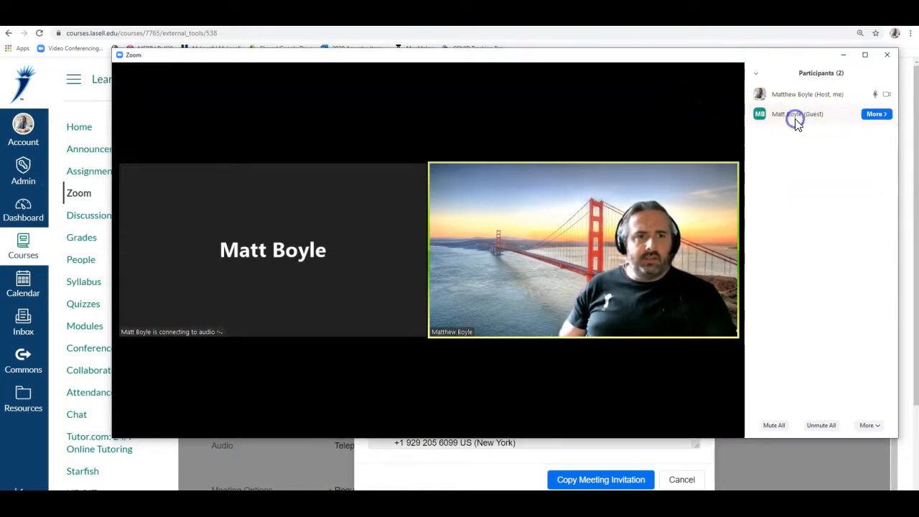
Step: Rename the admitted guest as Test Student
click(876, 114)
click(877, 163)
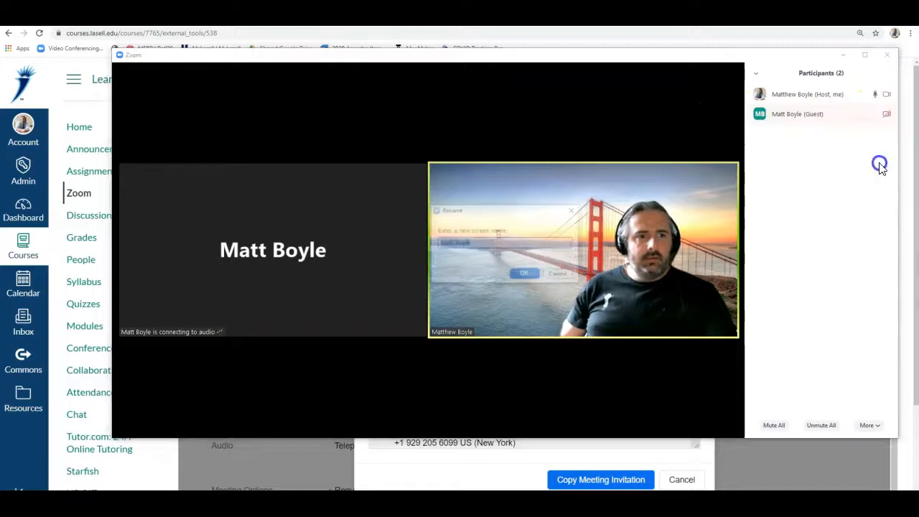
text(Test S)
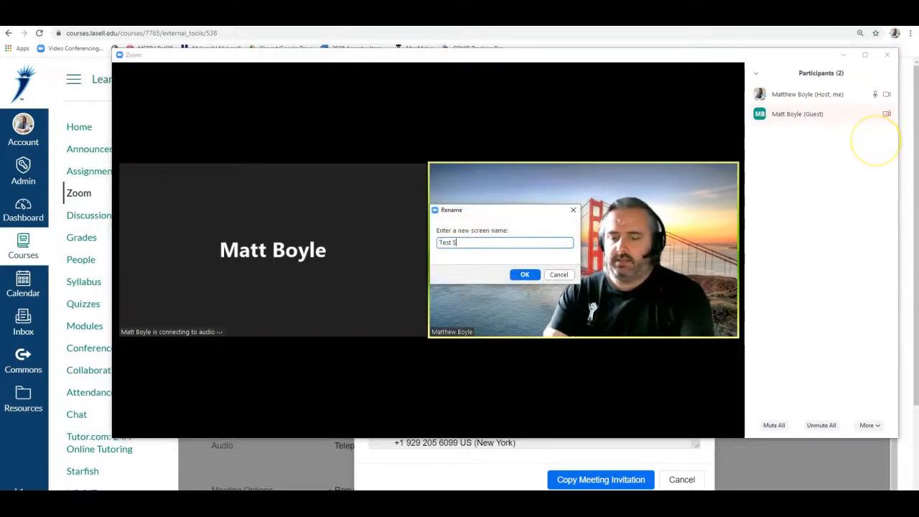
text(tudnet)
key(BackSpace)
key(BackSpace)
key(BackSpace)
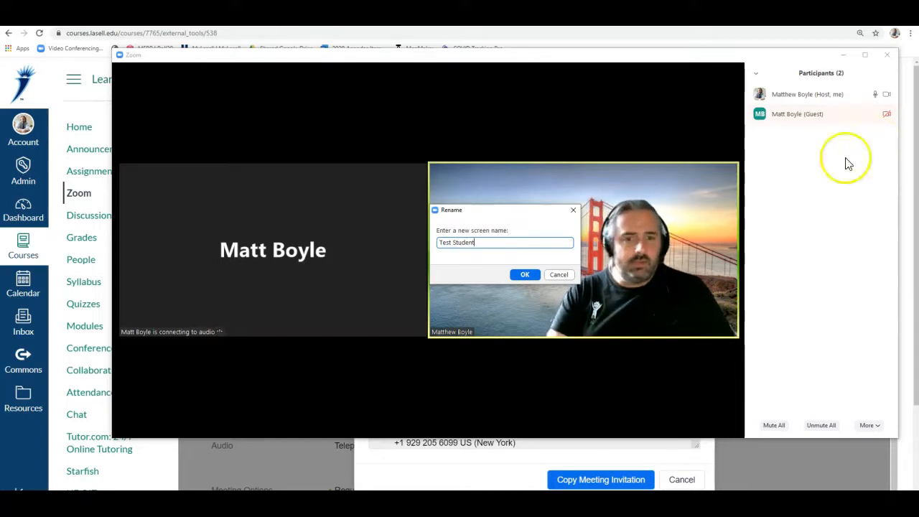
click(525, 275)
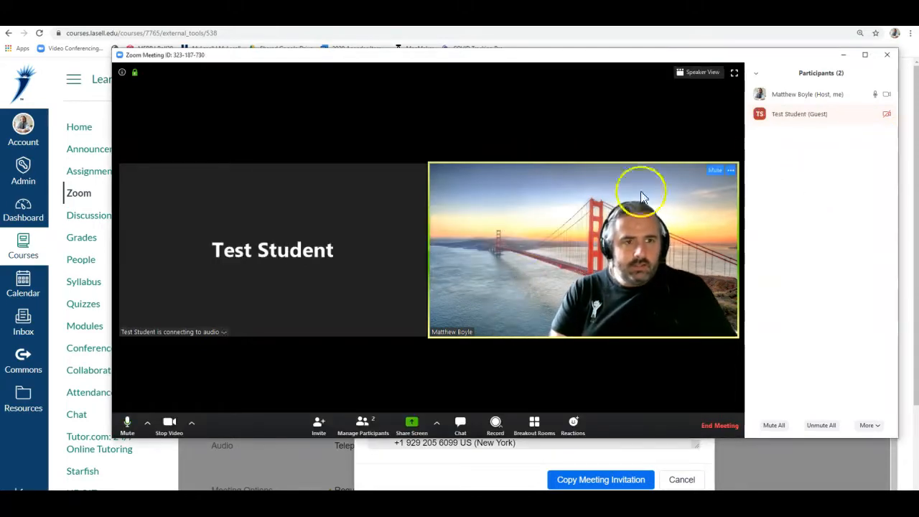
Step: Look over the host's options for Test Student, including Rename, and dismiss them
mouse_move(814, 119)
click(877, 114)
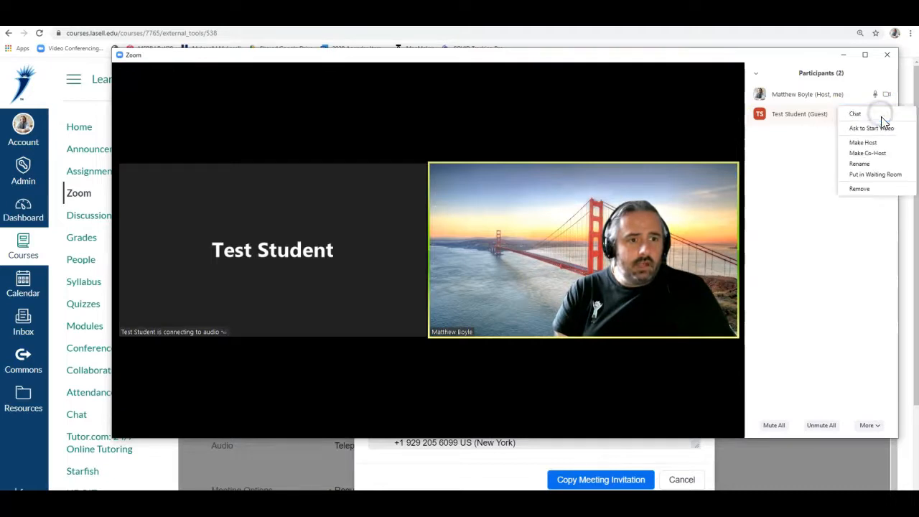
click(890, 166)
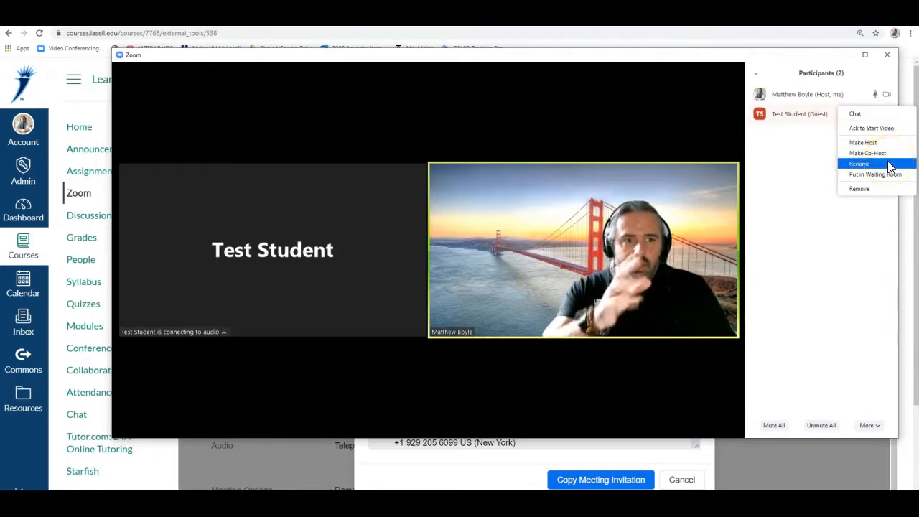
click(792, 251)
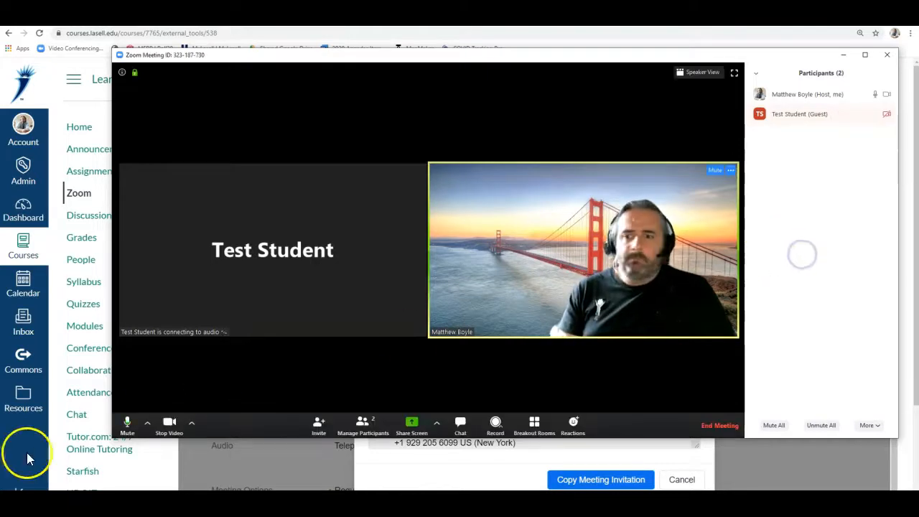
mouse_move(184, 323)
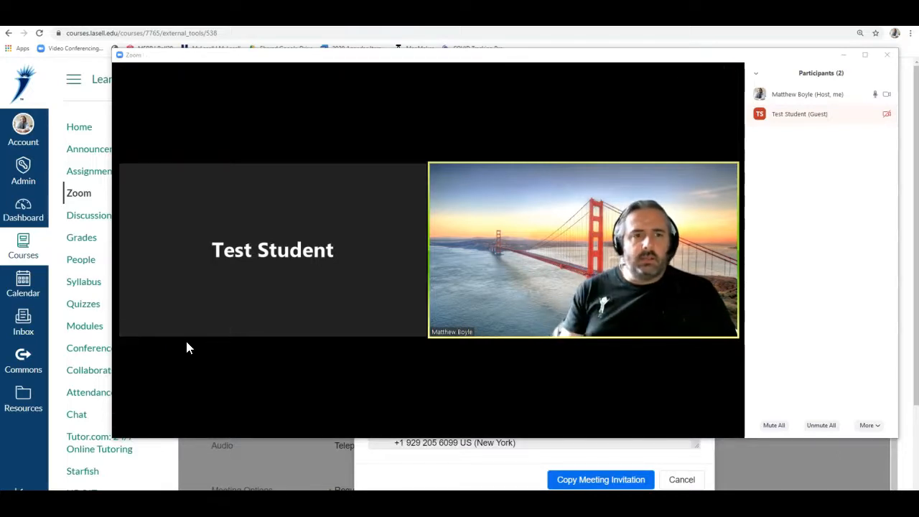
Step: Send Test Student the private chat message "Hello test student; hgere is my question."
mouse_move(826, 122)
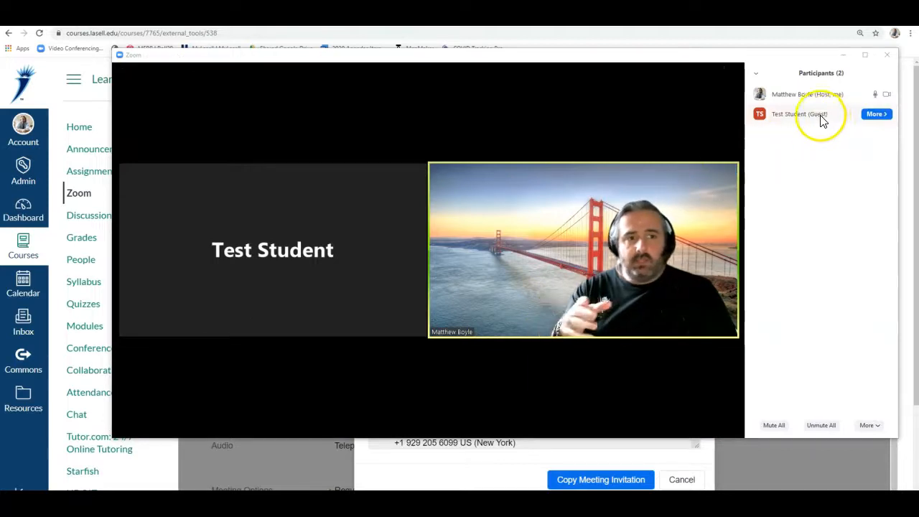
click(874, 115)
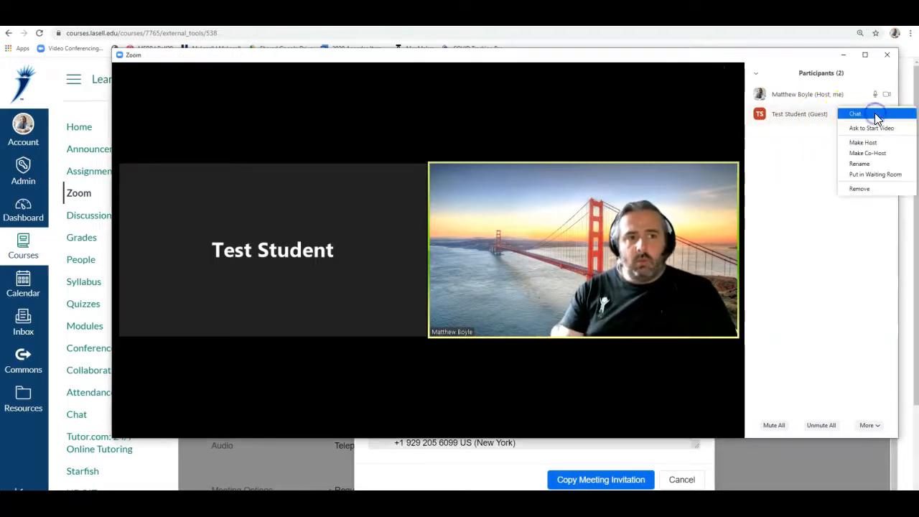
click(875, 117)
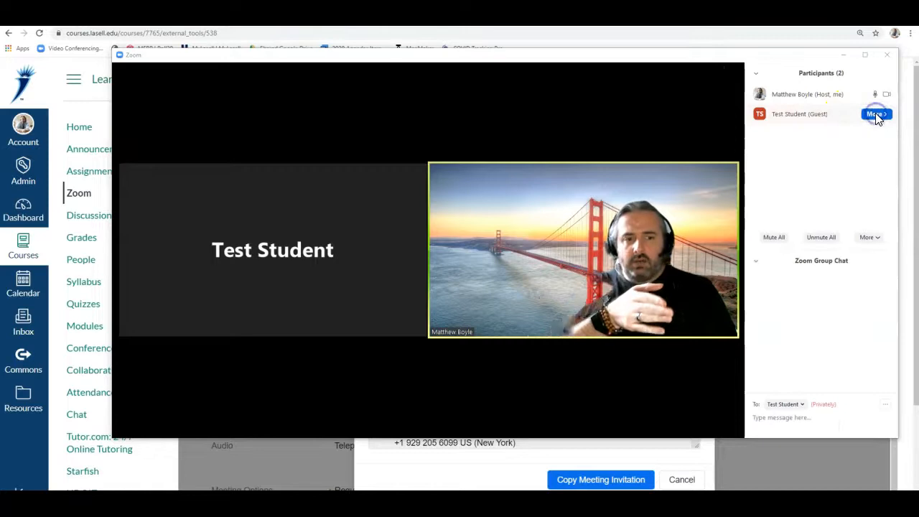
text(Hel)
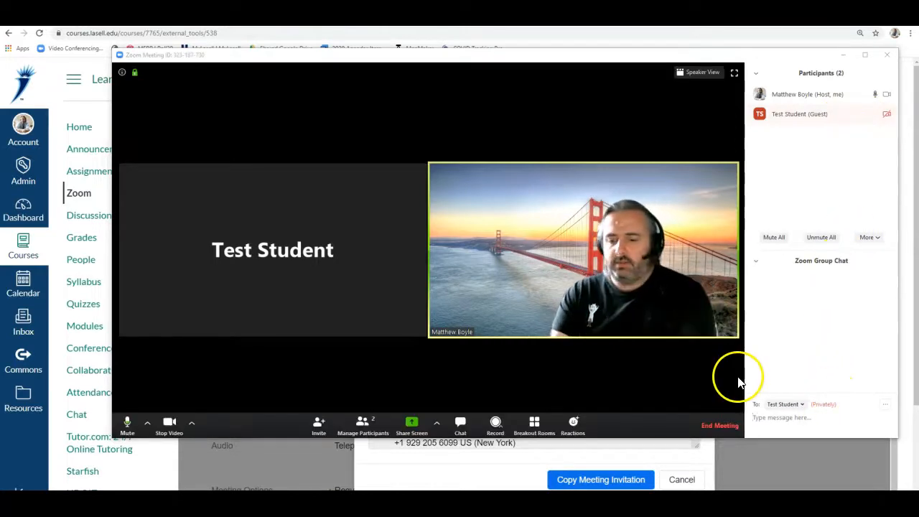
text(l)
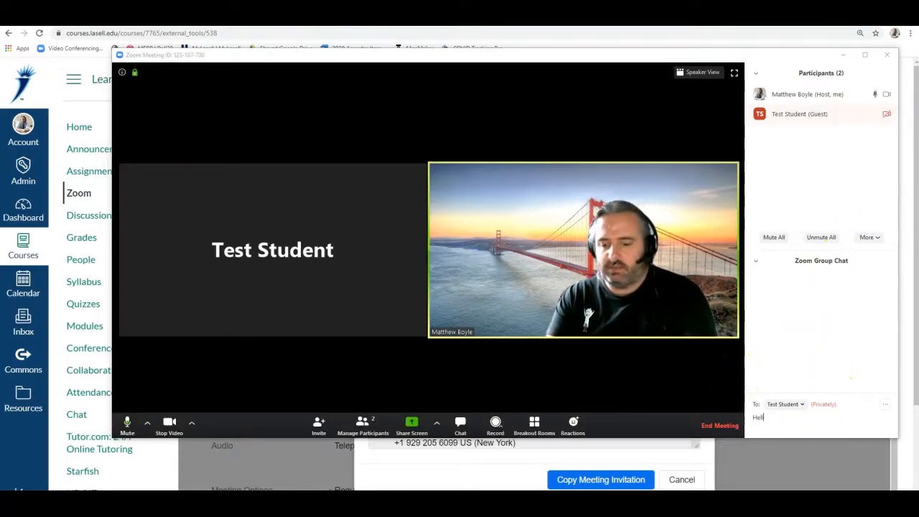
text(o test studen)
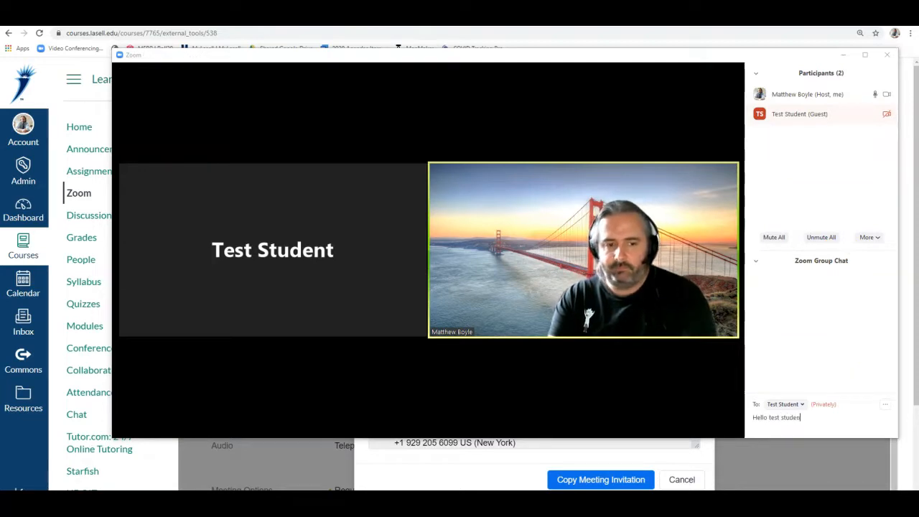
text(t; hgere is m)
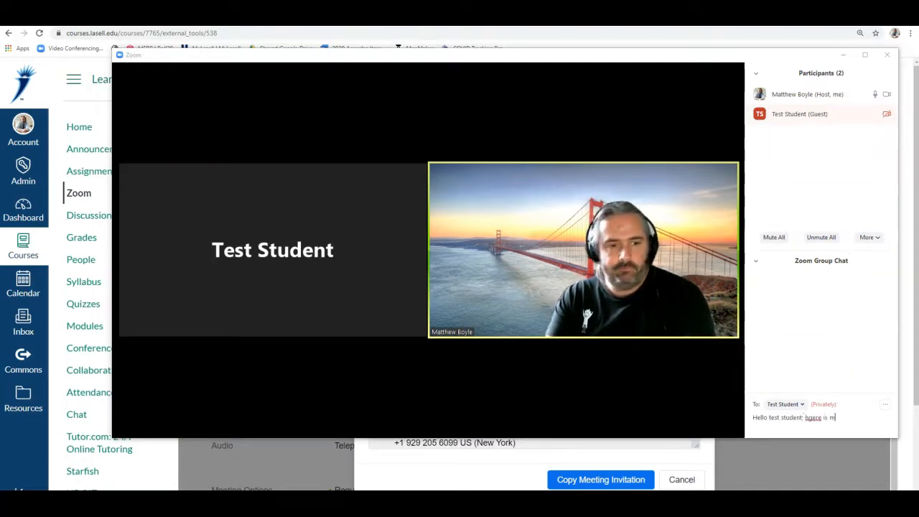
text(y question.)
key(Return)
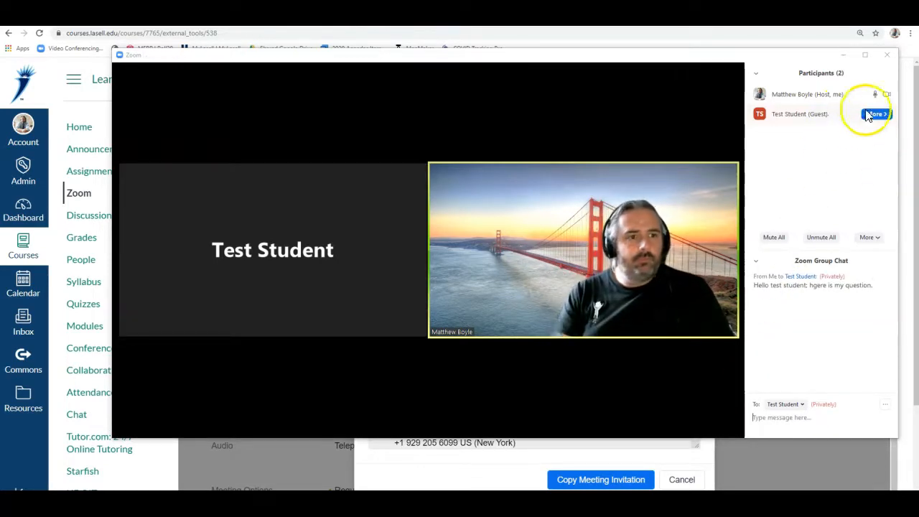
Step: Put Test Student in the waiting room and admit them back into the meeting
click(876, 115)
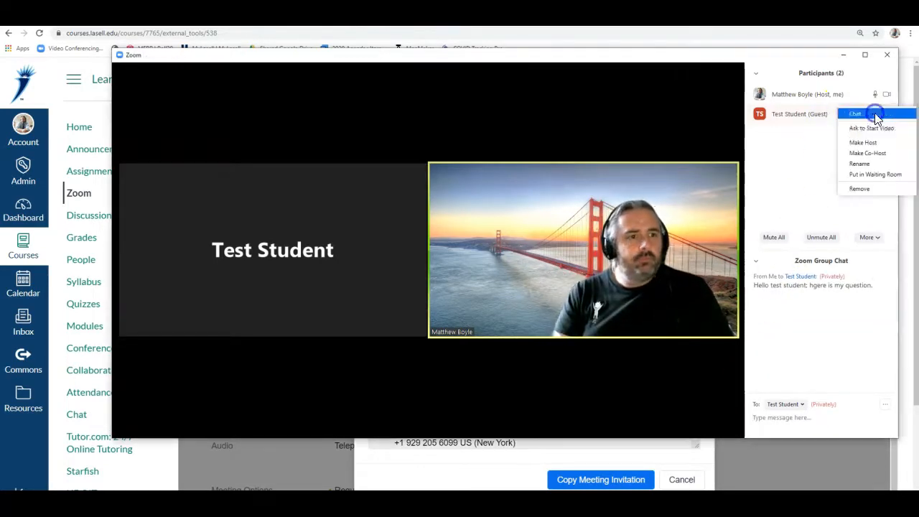
click(881, 155)
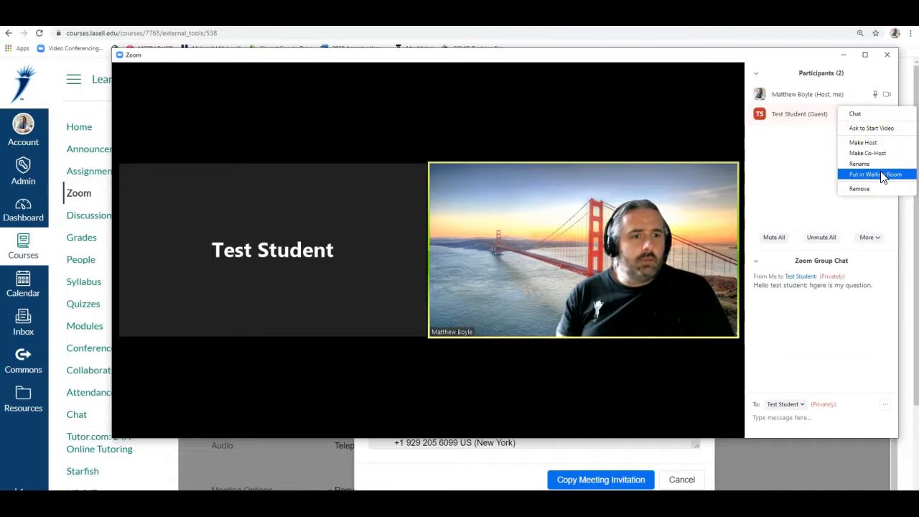
click(881, 175)
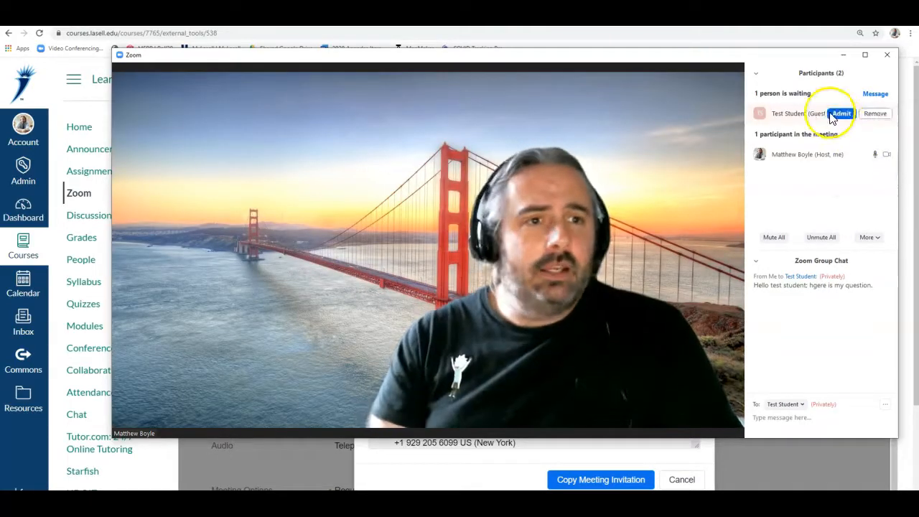
click(841, 113)
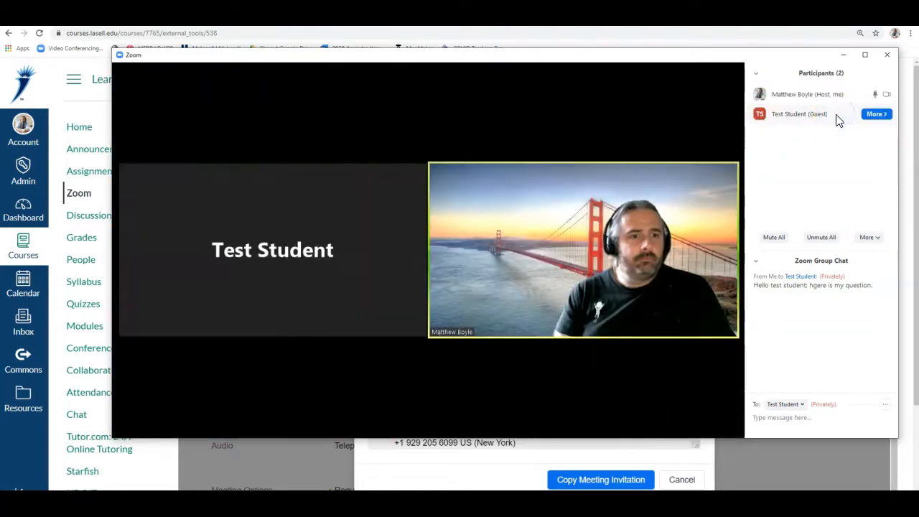
Step: Look at the Remove option for Test Student and the recipient choices of the group chat
click(869, 115)
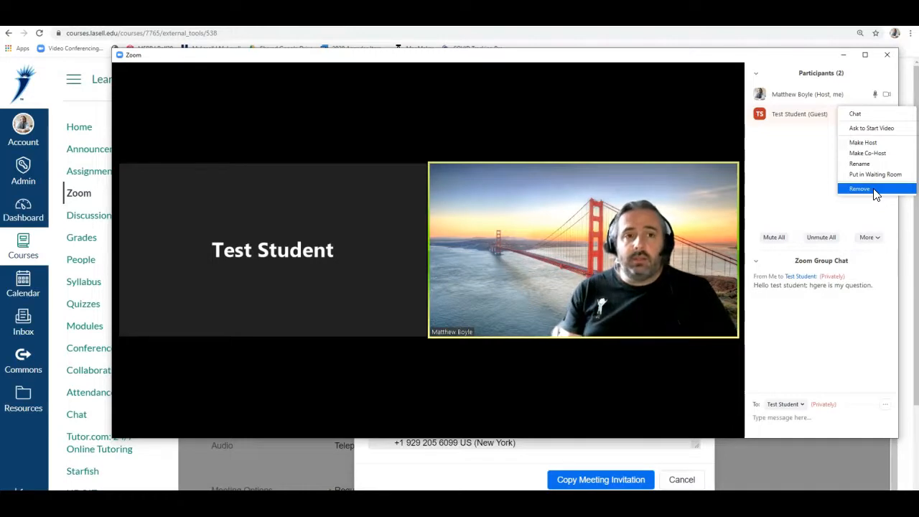
click(806, 184)
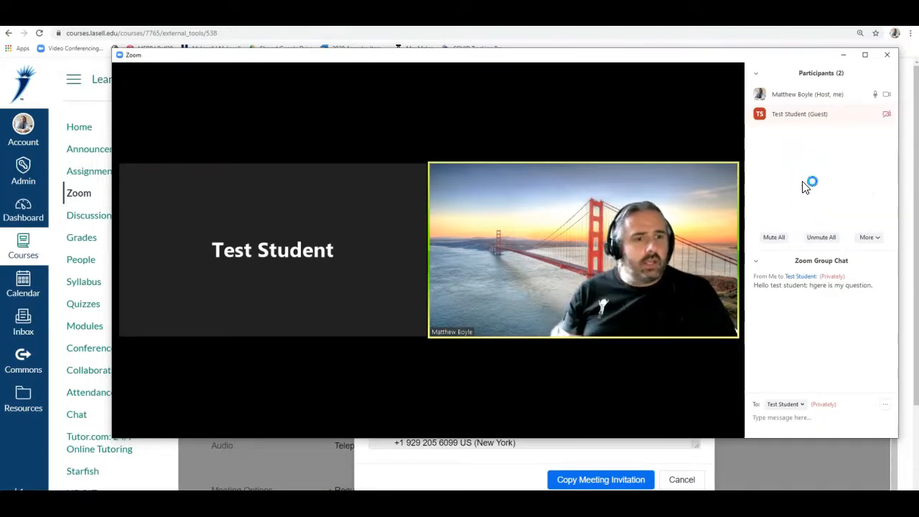
click(786, 404)
click(800, 364)
click(808, 260)
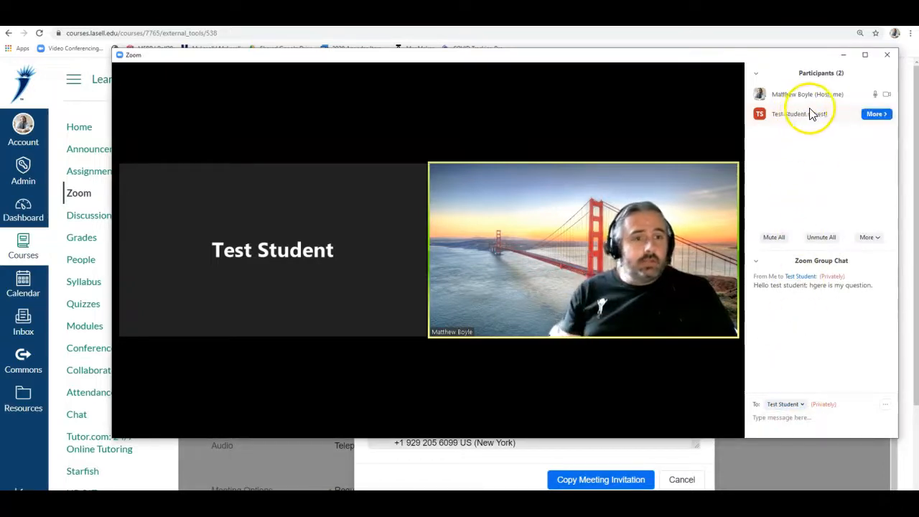
Step: Mute all current and new participants without allowing them to unmute themselves, and apply Unmute All
click(778, 239)
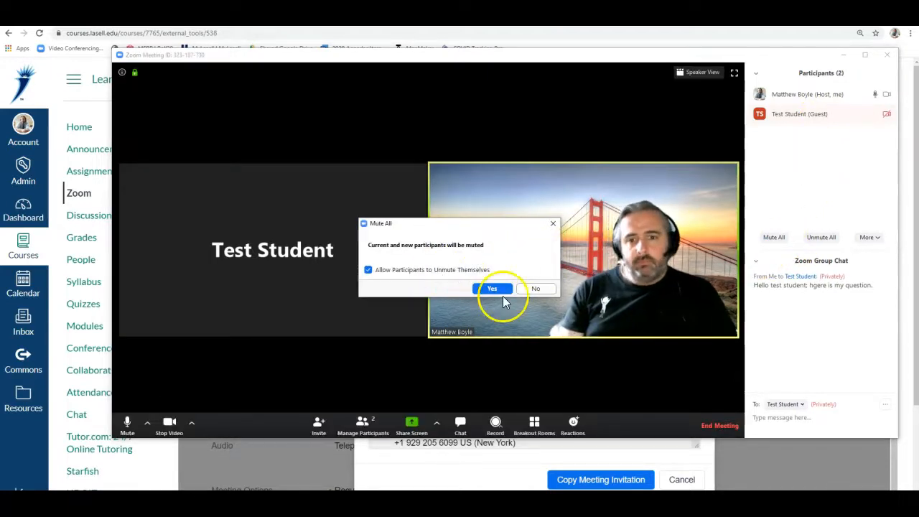
click(417, 272)
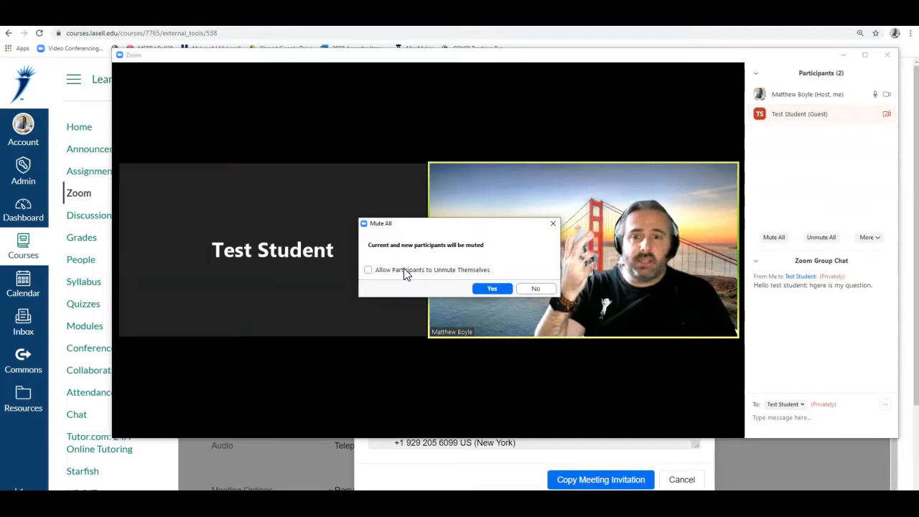
click(406, 273)
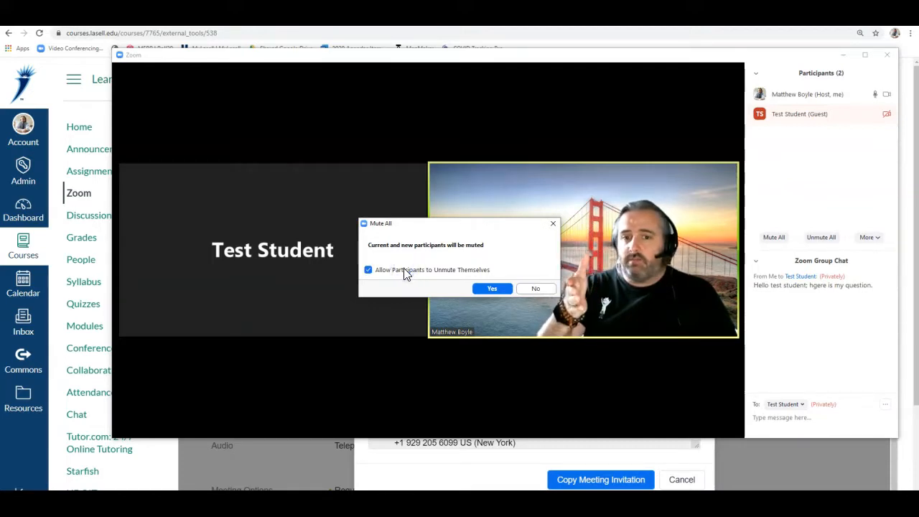
click(405, 272)
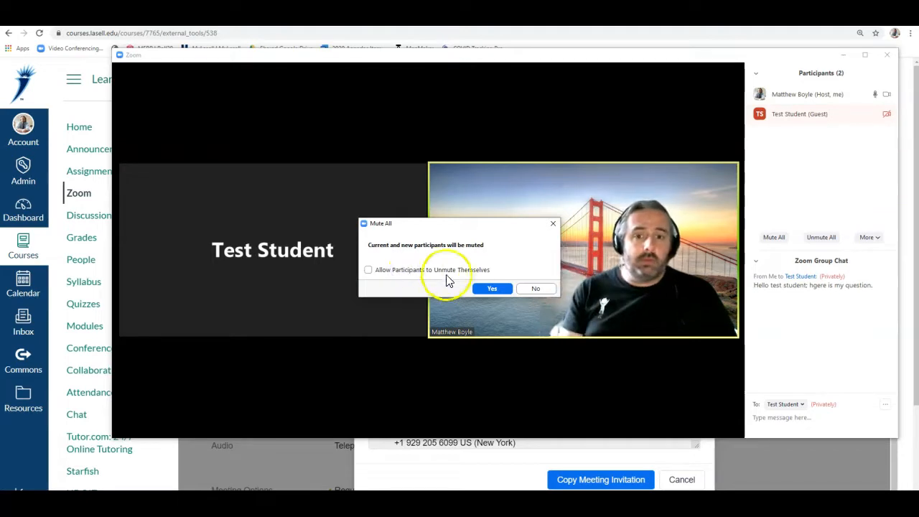
click(501, 287)
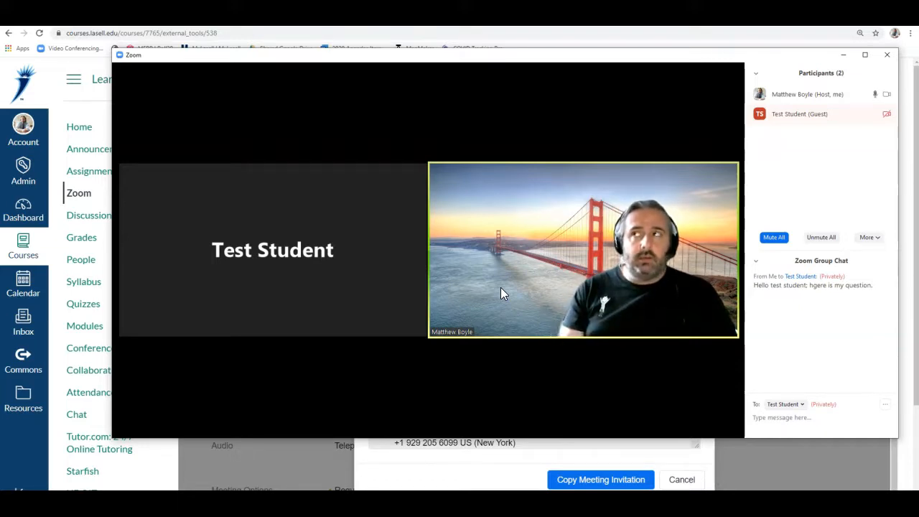
click(826, 239)
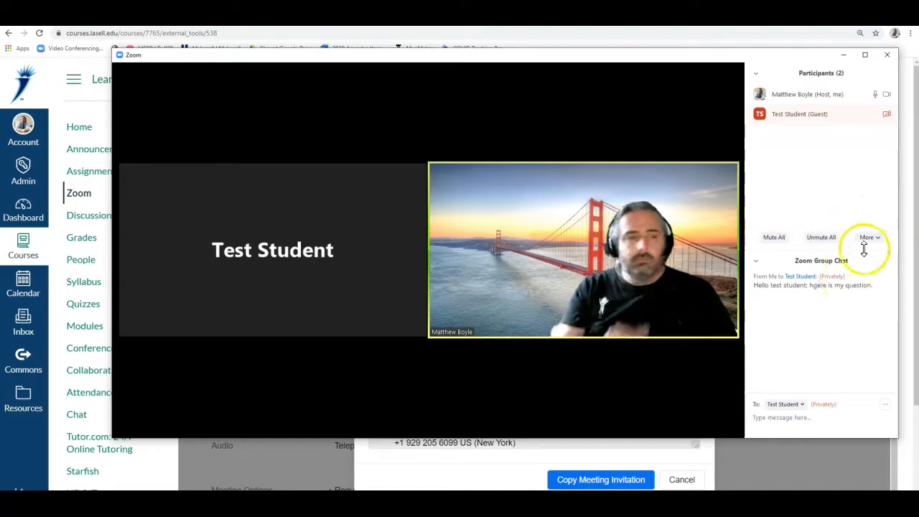
Step: Review the meeting-wide participant options through Lock Meeting and toggle Put Participants in Waiting Room on Entry
click(870, 238)
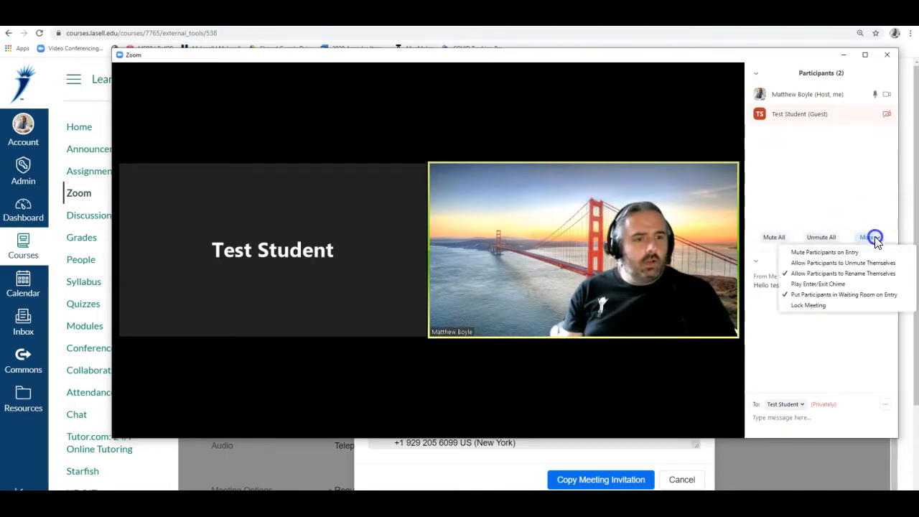
click(831, 277)
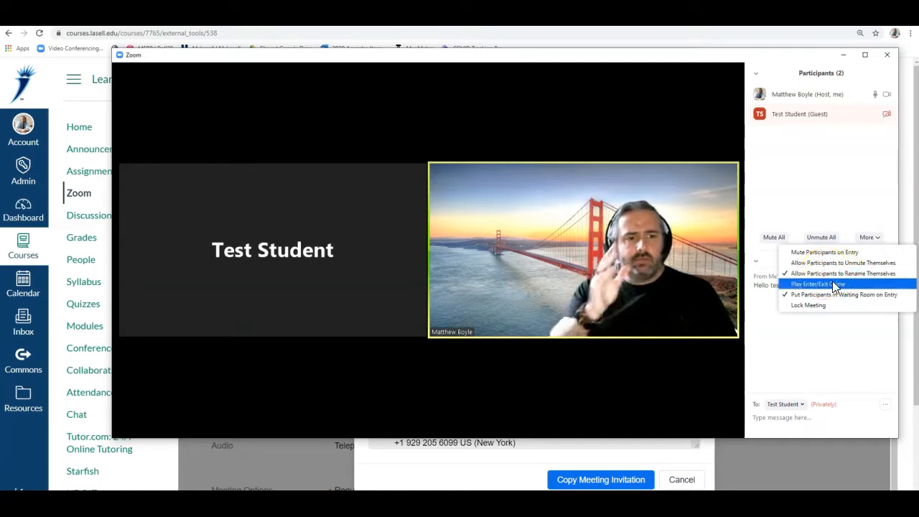
click(845, 300)
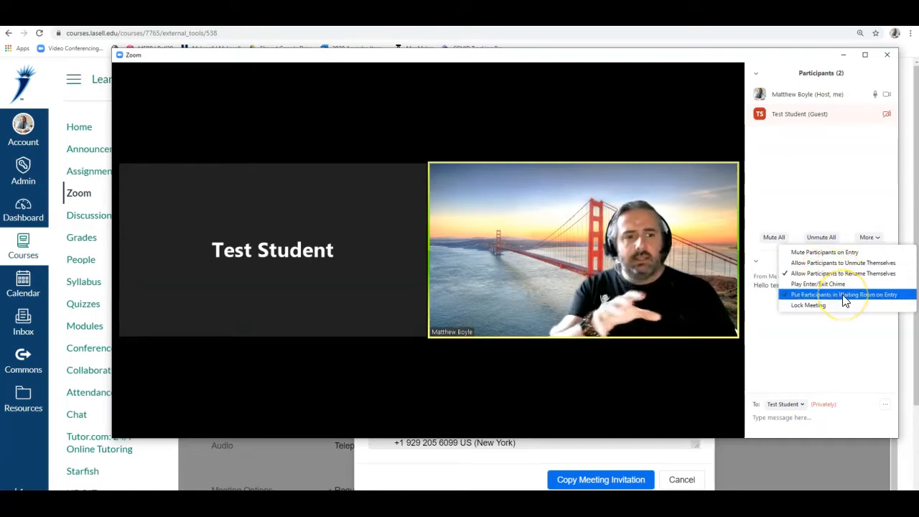
click(846, 305)
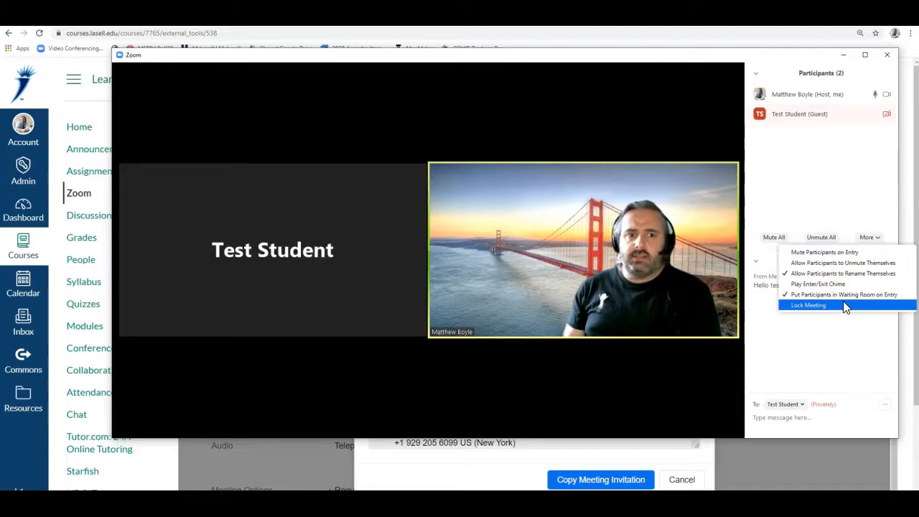
click(846, 295)
Step: Start locking the meeting, decline the confirmation and dismiss the reopened participant options
click(873, 240)
click(834, 305)
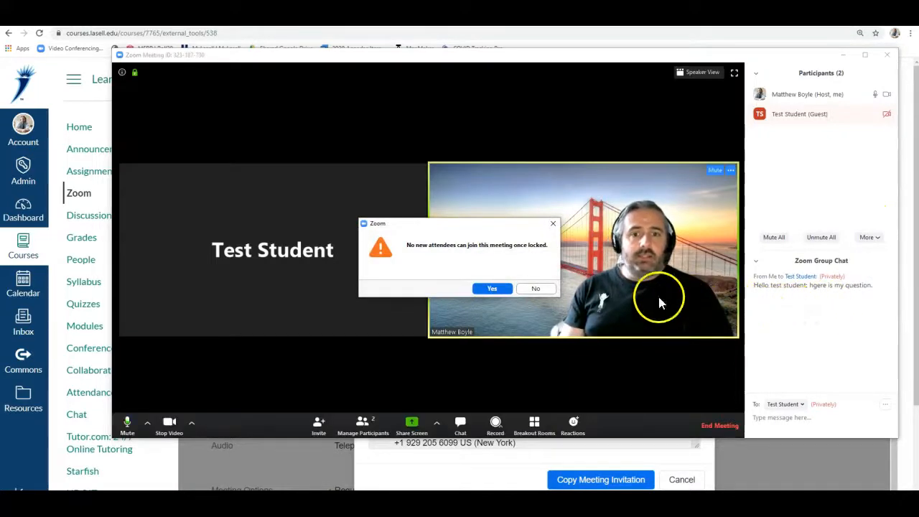
click(537, 289)
click(869, 238)
click(836, 195)
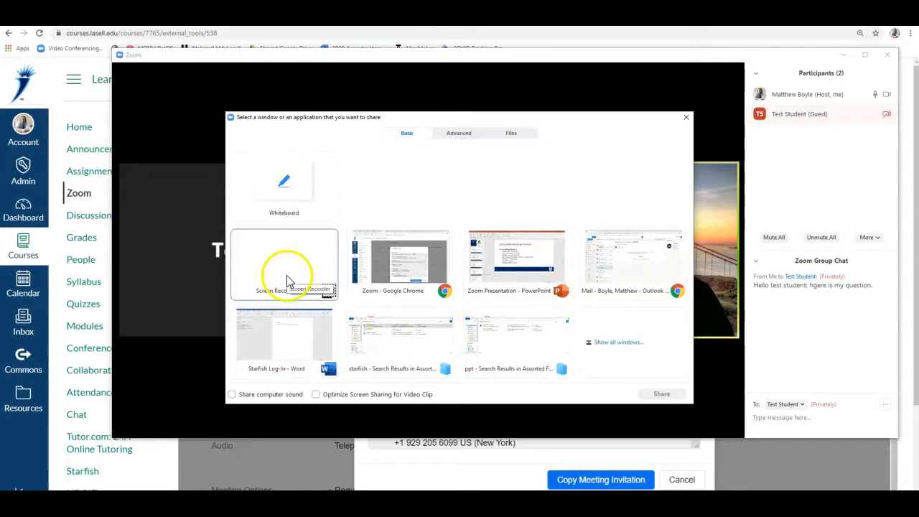
Step: Share a Whiteboard and draw a smiling stick figure with a large oval head, body, arms and legs
double_click(287, 188)
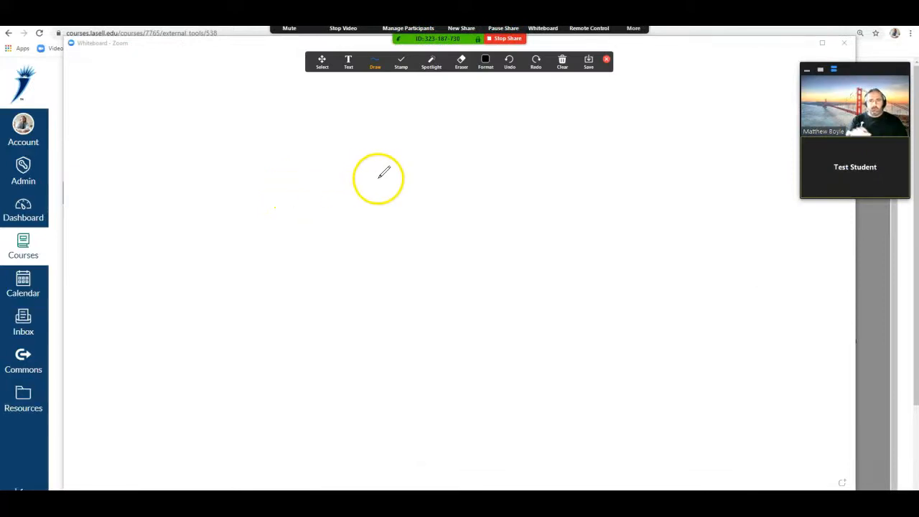
drag(272, 223, 340, 225)
click(296, 185)
click(318, 182)
click(294, 217)
mouse_move(325, 152)
mouse_down()
mouse_move(173, 242)
mouse_move(423, 178)
mouse_move(298, 143)
mouse_up()
drag(307, 282, 239, 428)
drag(273, 382, 290, 445)
mouse_move(286, 324)
mouse_down()
mouse_move(246, 328)
mouse_move(355, 338)
mouse_up()
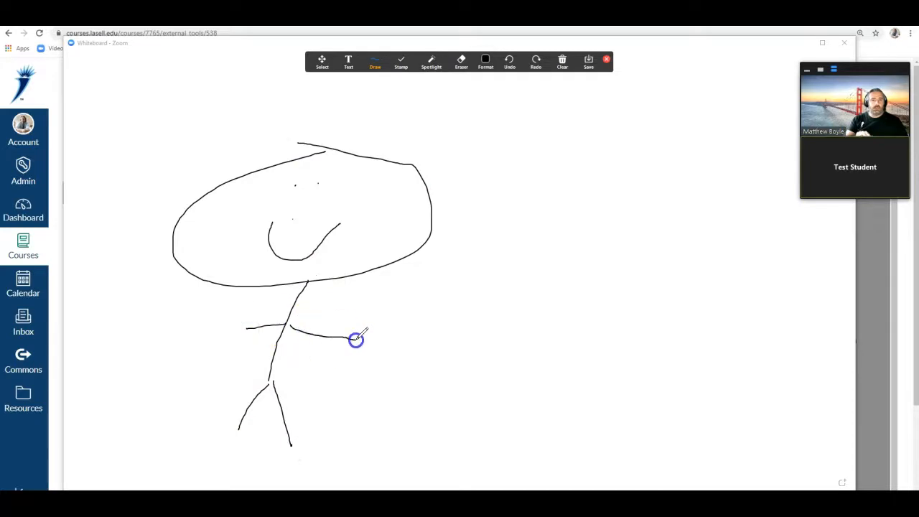
Step: Clear all drawings from the whiteboard and stop sharing it
click(564, 68)
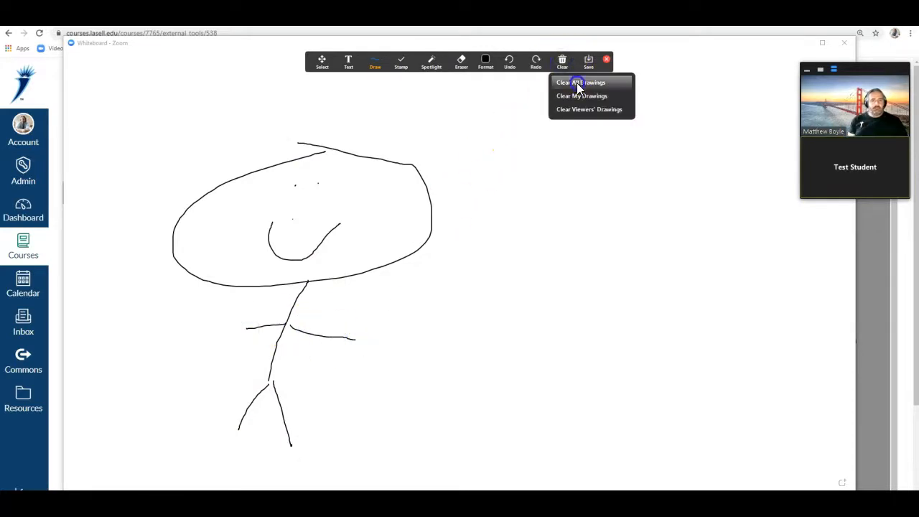
click(578, 83)
click(505, 43)
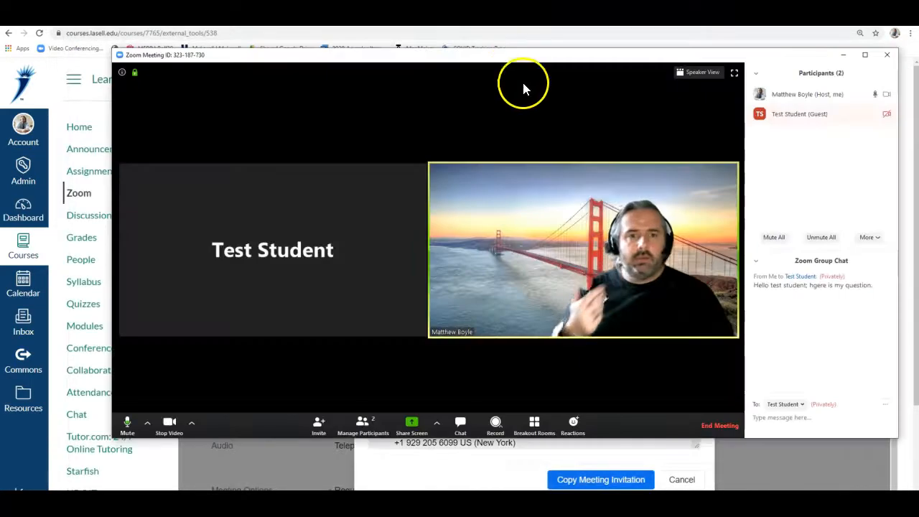
Step: Share the Zoom - Google Chrome window with the meeting
click(414, 431)
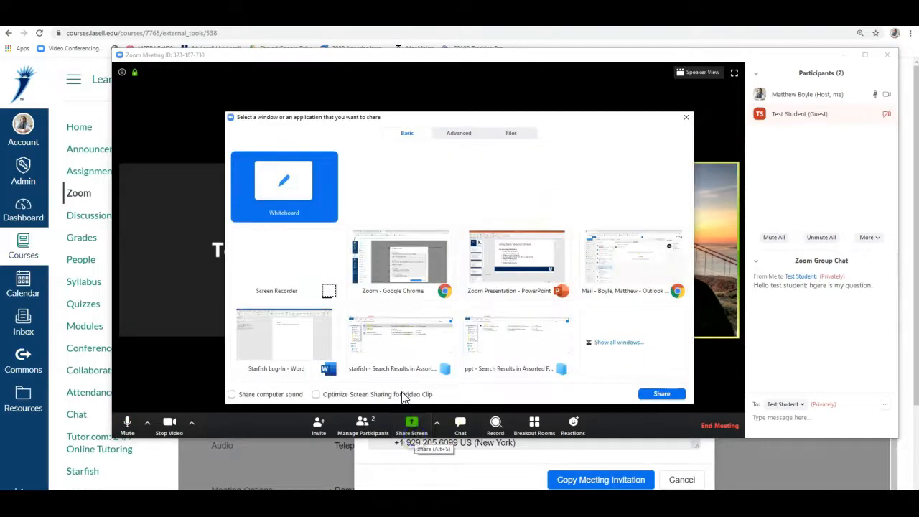
double_click(417, 258)
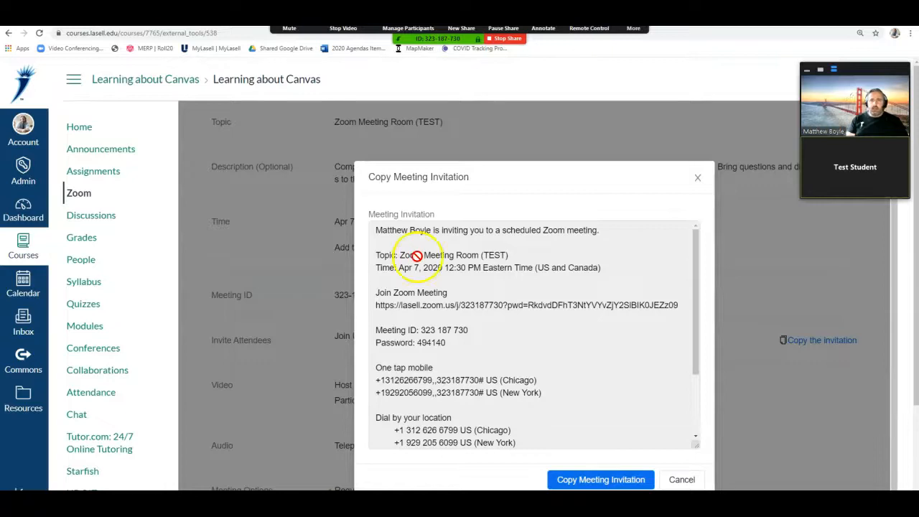
click(303, 28)
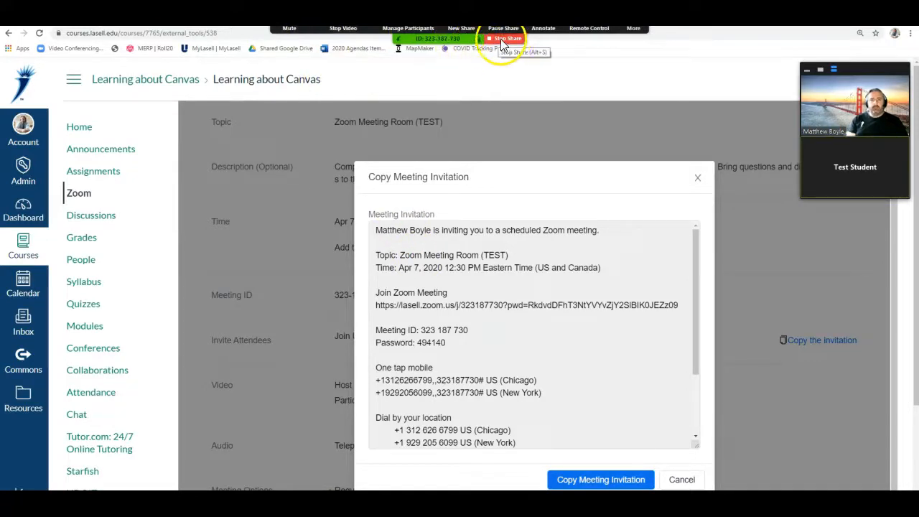
Step: Move the floating video thumbnails further into the shared page, and open and close the participants list
mouse_move(348, 27)
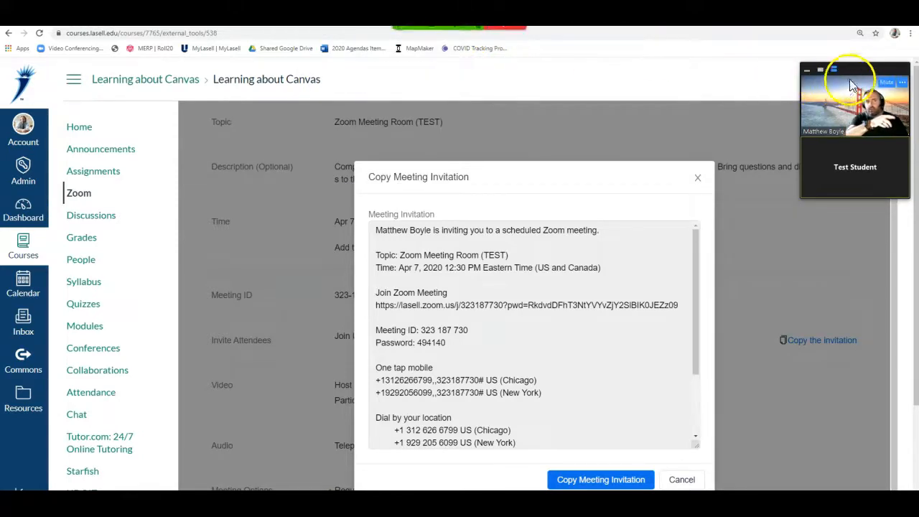
drag(866, 70, 819, 100)
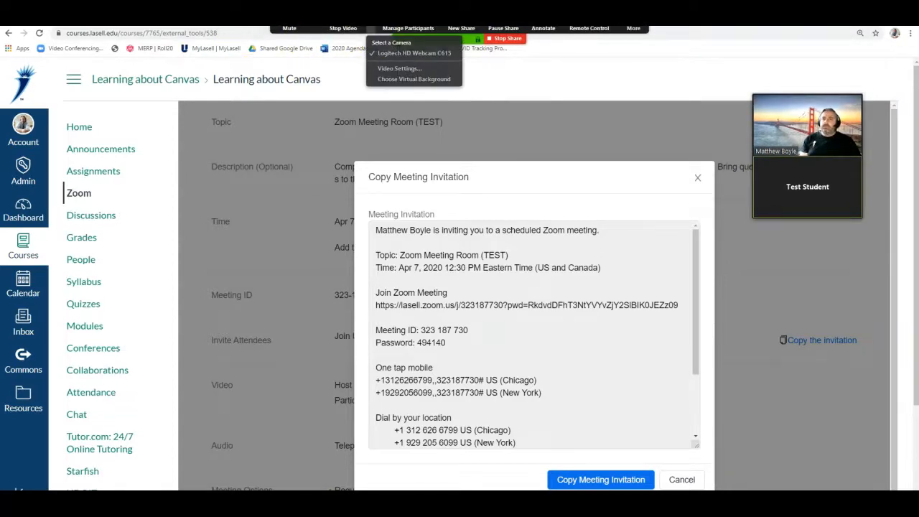
click(408, 28)
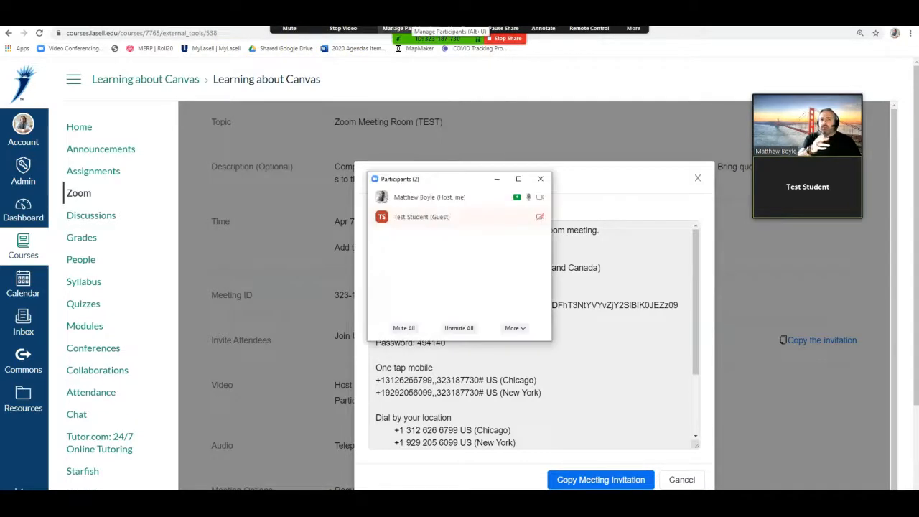
click(544, 181)
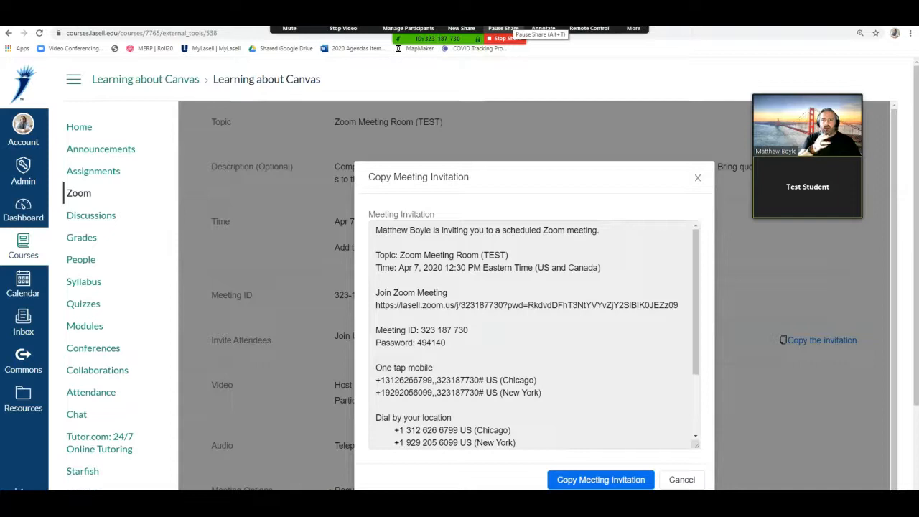
Step: Annotate the shared invitation with a rectangle around the Topic and Time lines, and point at it with the Spotlight
click(543, 28)
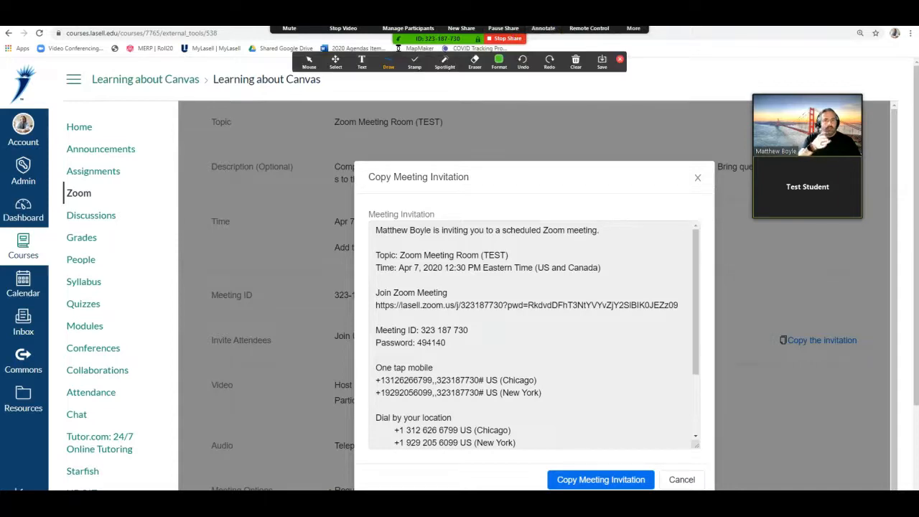
click(388, 60)
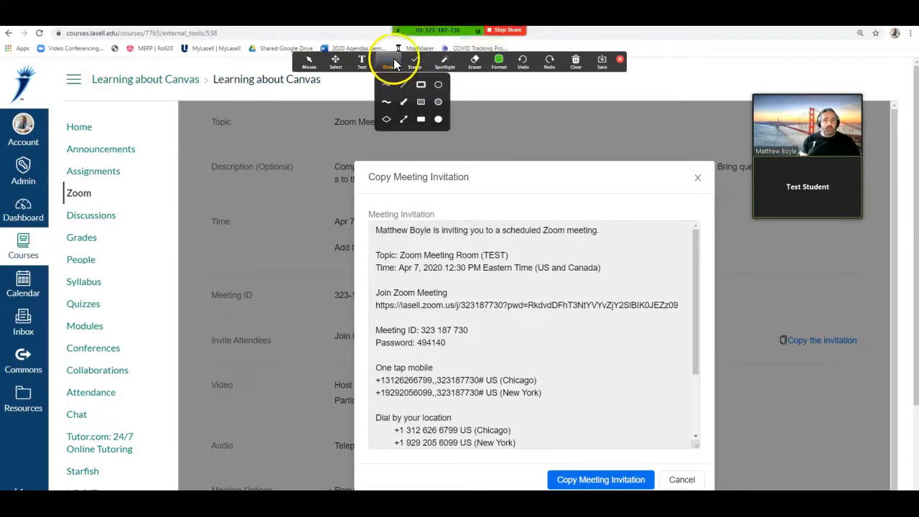
click(419, 87)
drag(370, 246, 613, 280)
click(444, 61)
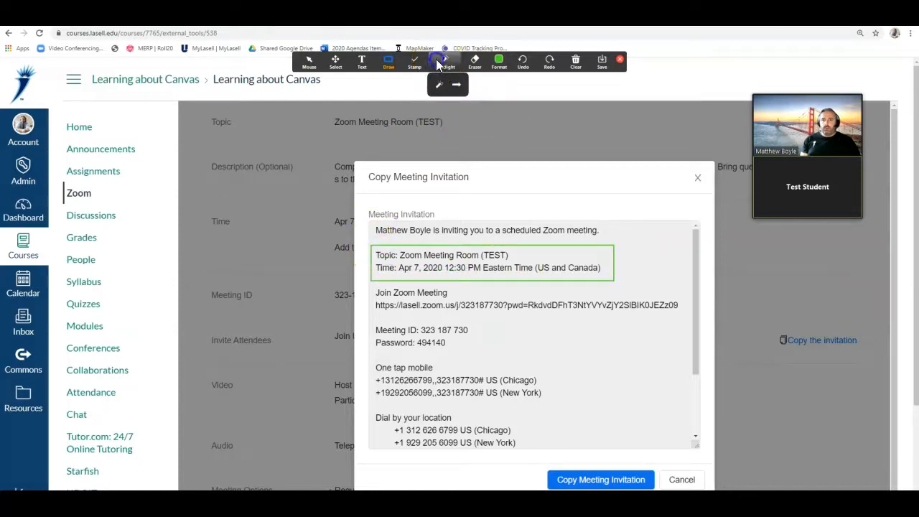
click(440, 85)
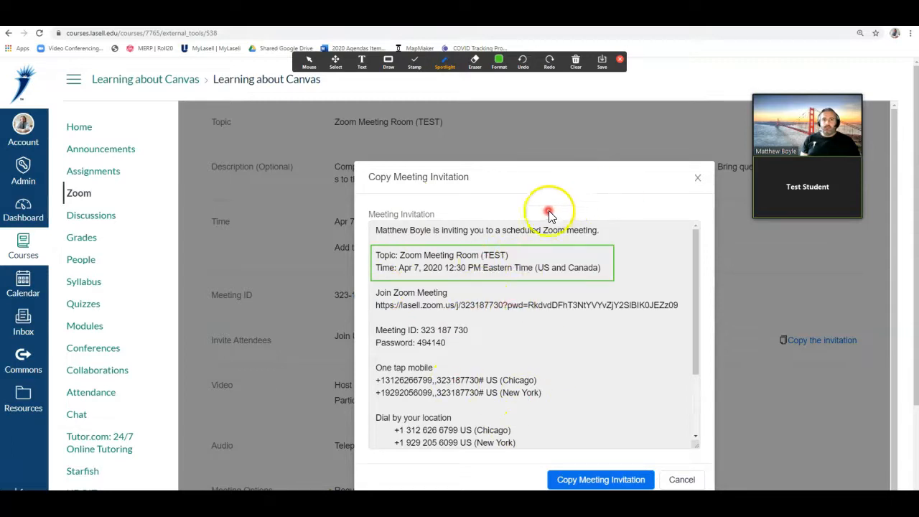
Step: Undo the rectangle annotation with all drawings cleared, and stop the screen share
click(525, 60)
click(575, 60)
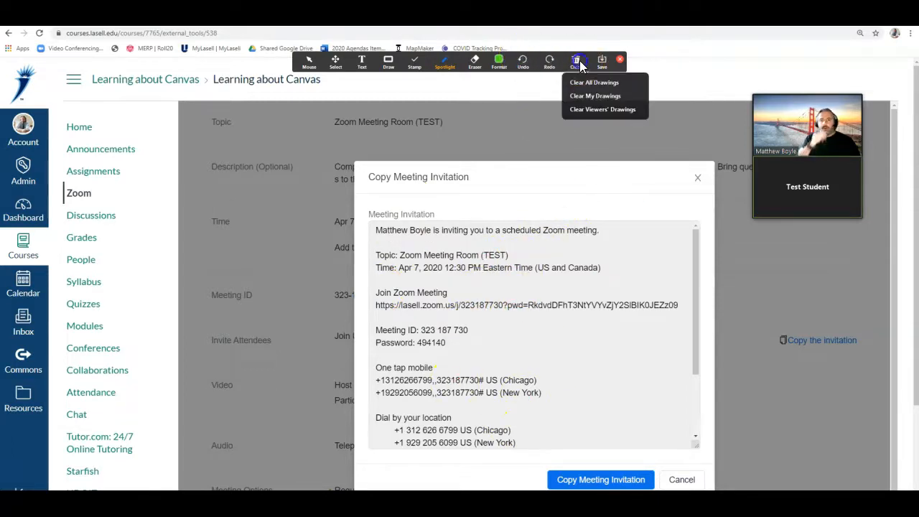
click(580, 81)
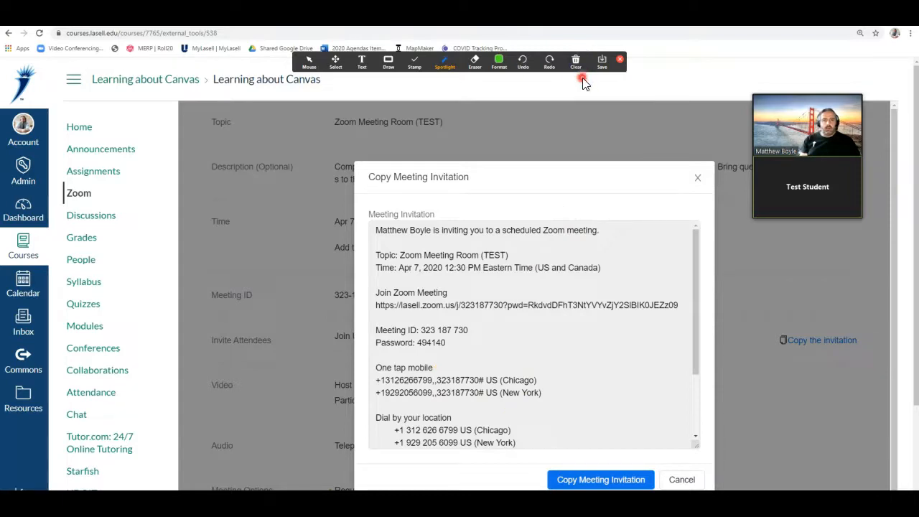
click(605, 64)
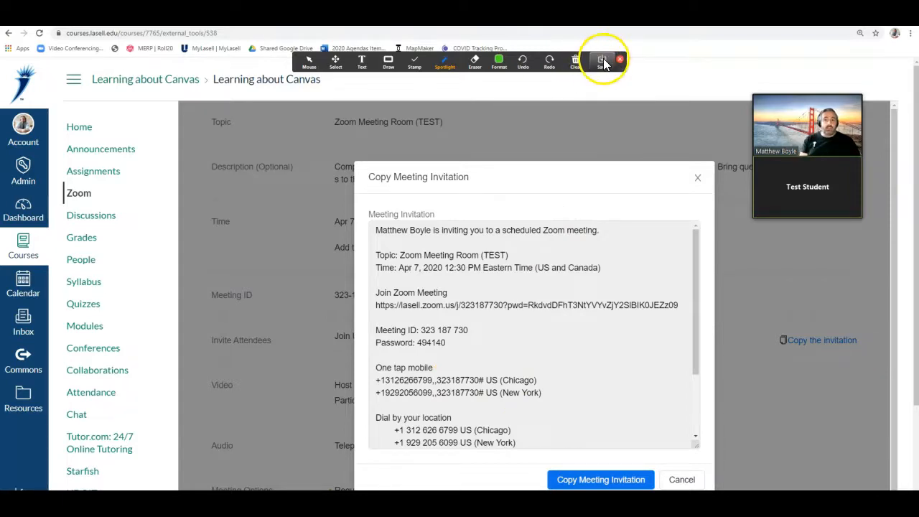
click(491, 30)
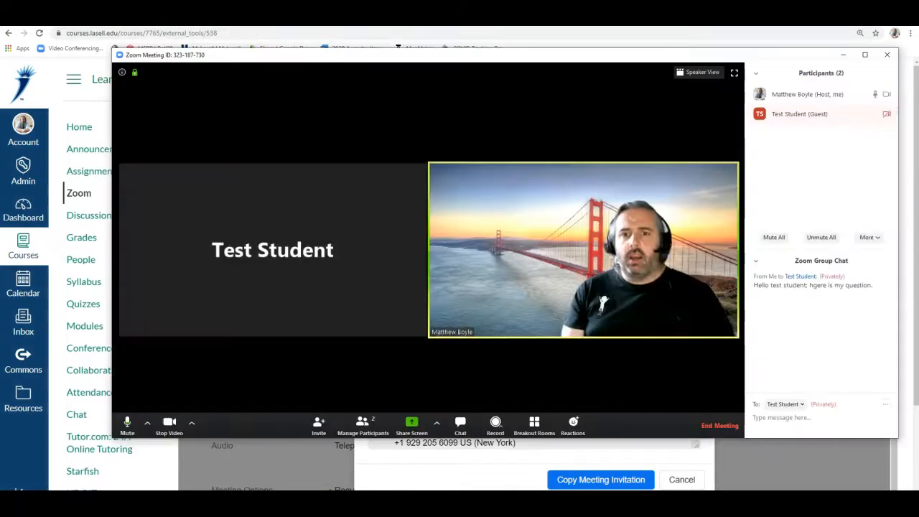
Step: In the Advanced Sharing Options, keep one participant sharing at a time and allow All Participants to share
click(436, 424)
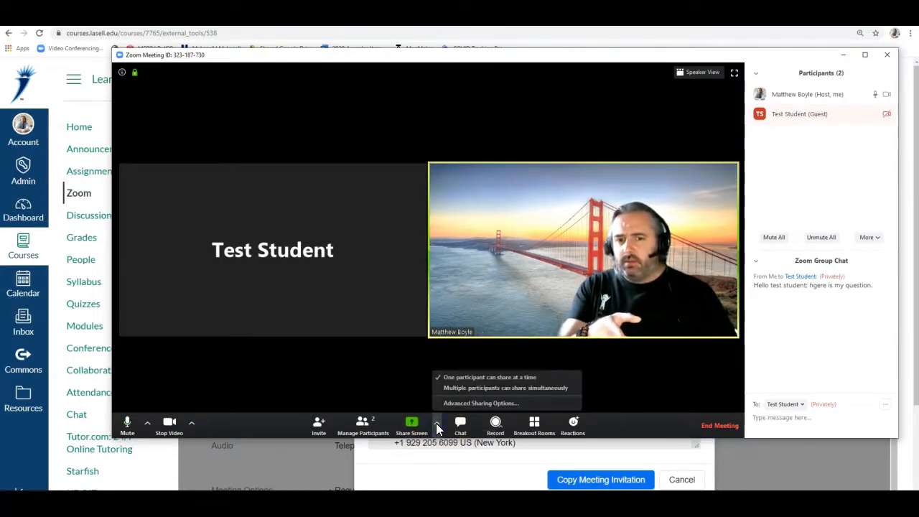
click(501, 391)
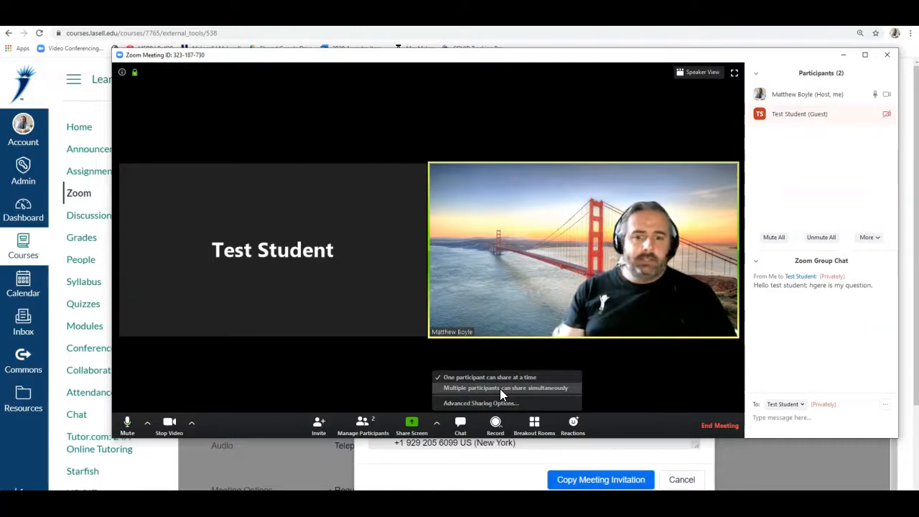
click(502, 403)
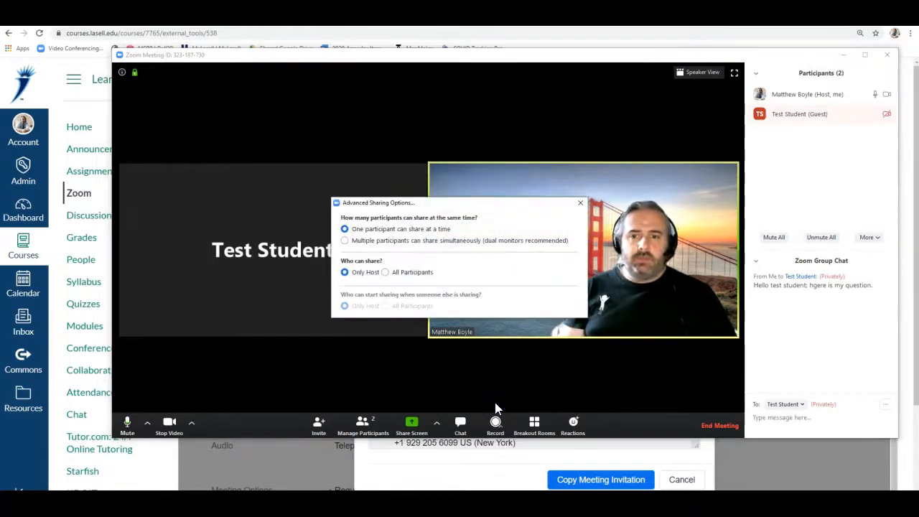
click(374, 230)
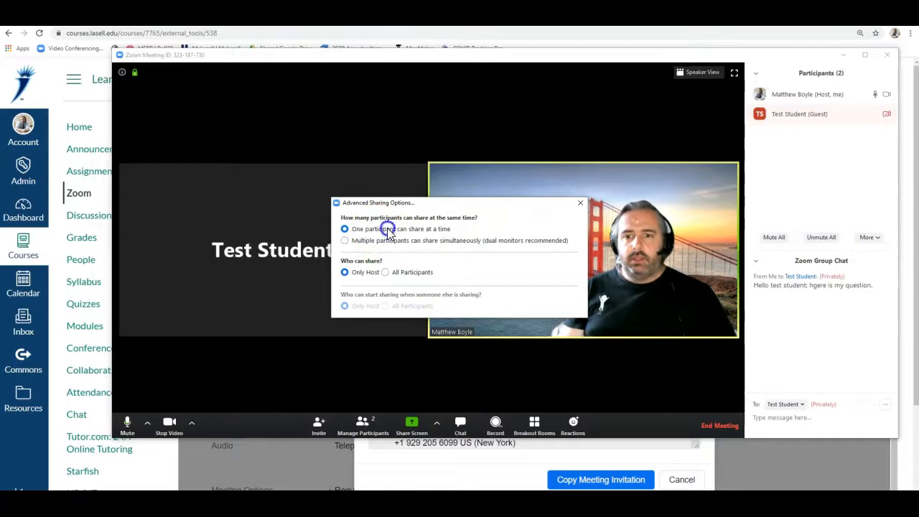
click(350, 272)
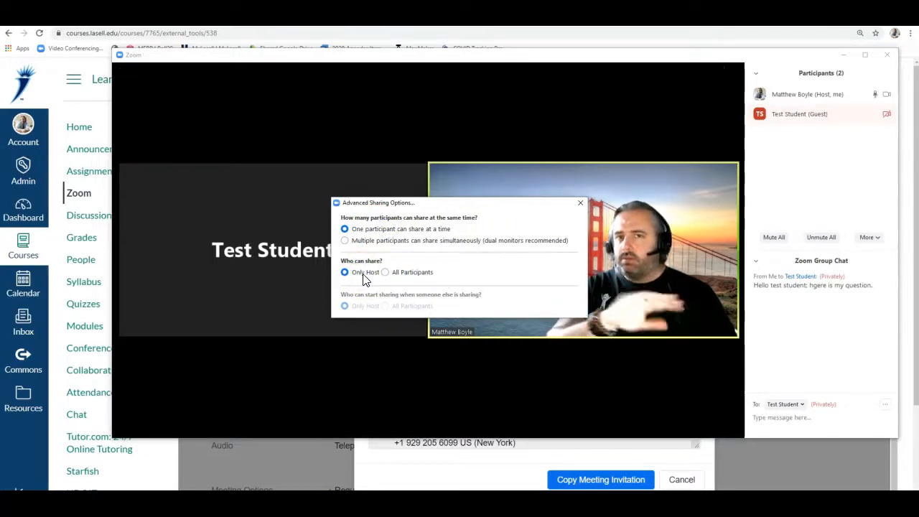
click(384, 272)
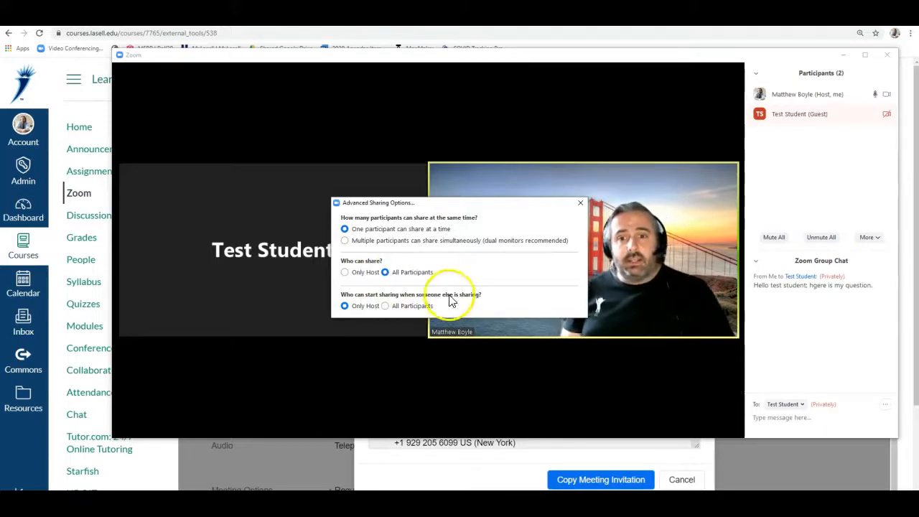
Step: Switch who can share to Only Host and back to All Participants
click(379, 230)
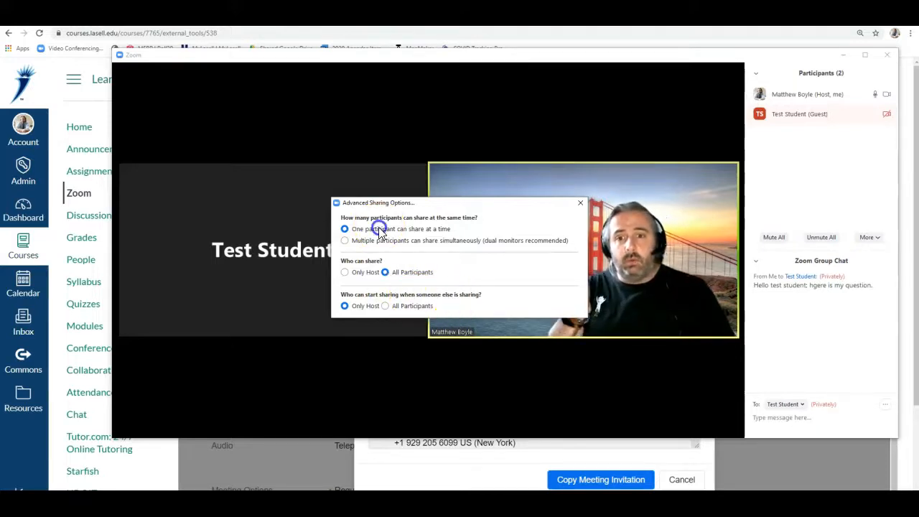
click(365, 271)
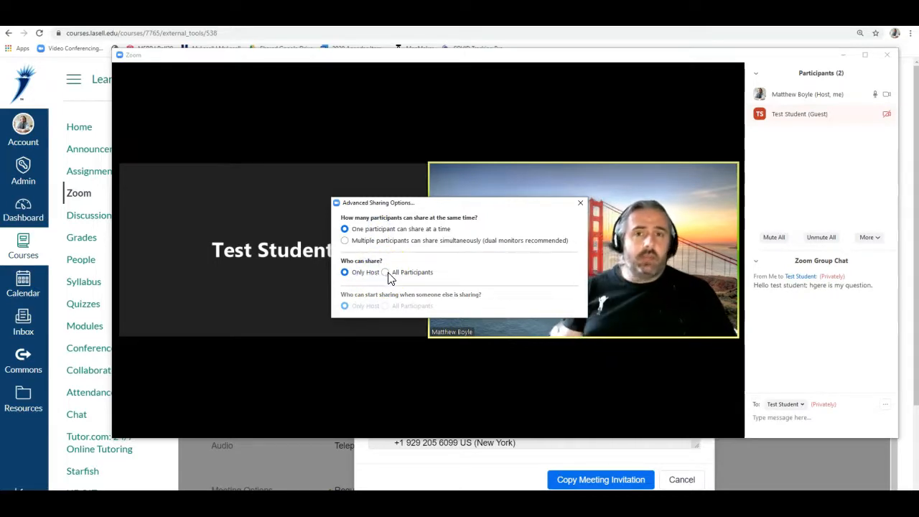
click(386, 273)
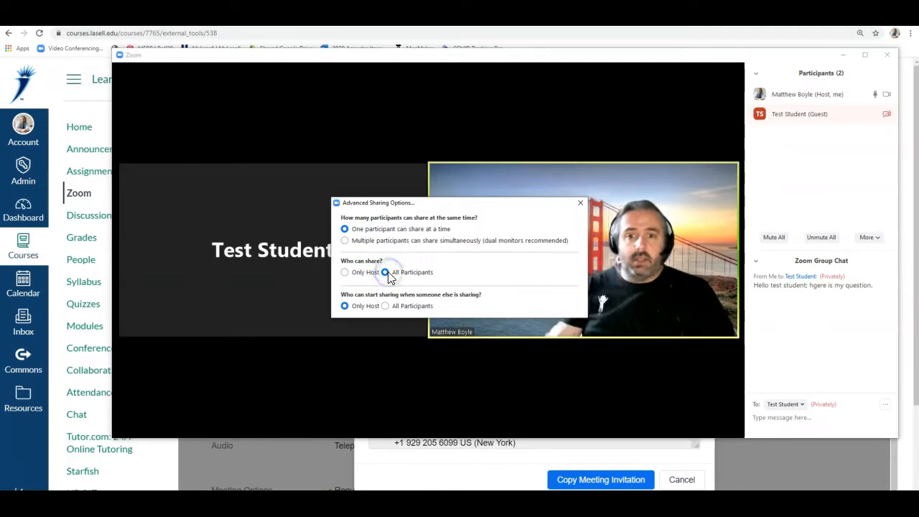
Step: Try All Participants for who can start sharing when someone else is sharing, and return it to Only Host
click(361, 309)
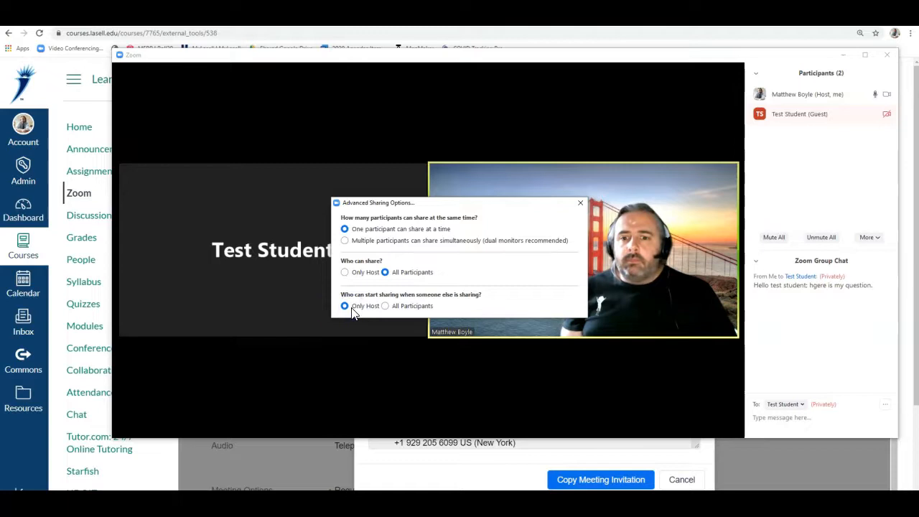
click(383, 306)
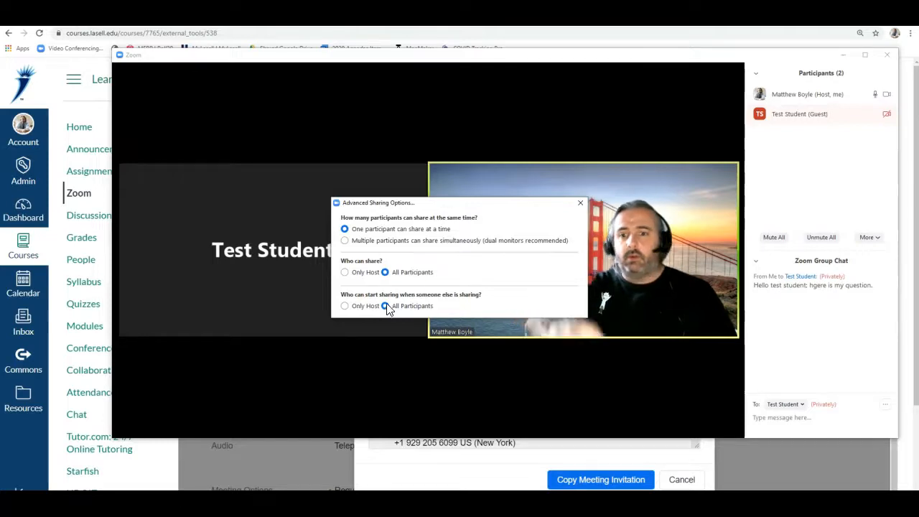
click(345, 305)
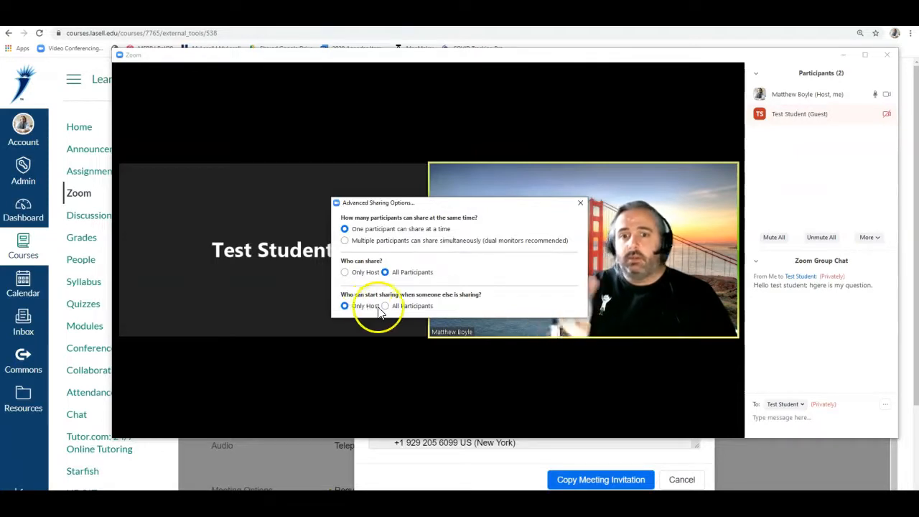
click(384, 306)
click(347, 306)
Step: Restrict who can share the screen to Only Host and close the advanced sharing options
click(344, 272)
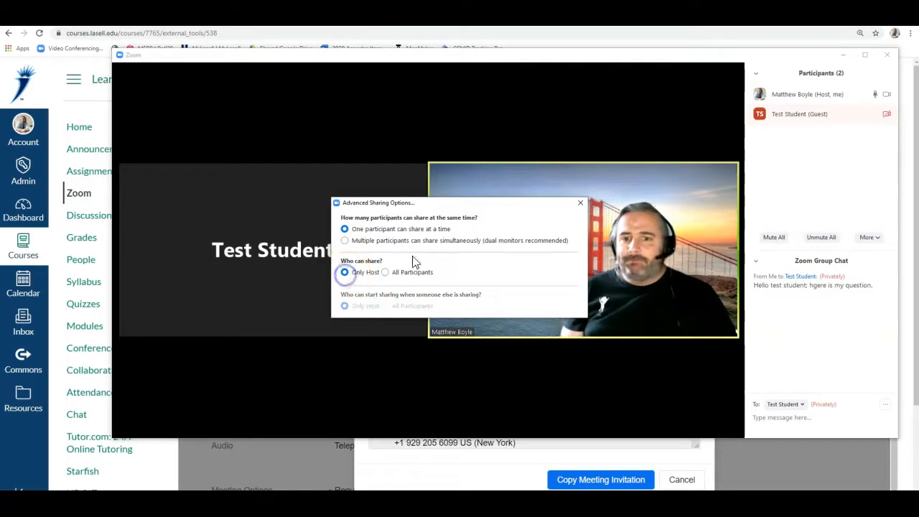
click(580, 202)
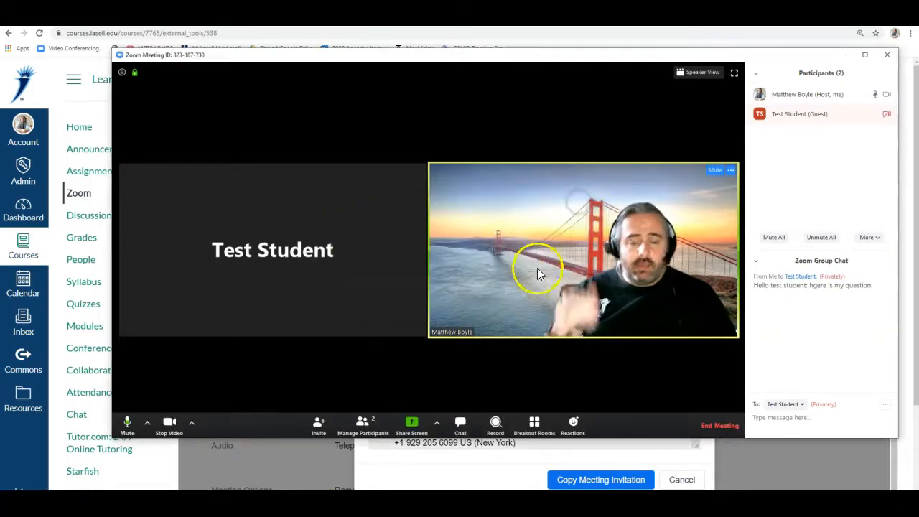
Step: Send "Hello everyone, please put questions in the chat." to everyone in the meeting chat
click(461, 424)
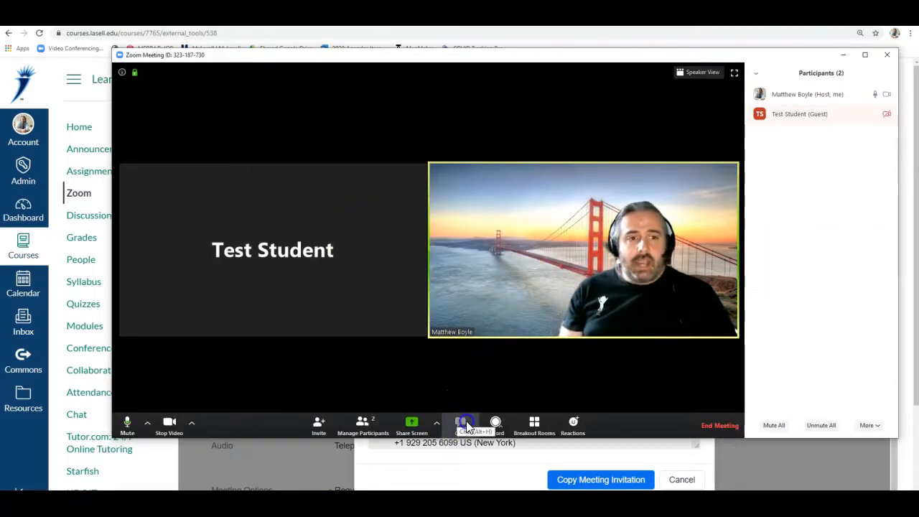
click(465, 425)
click(810, 416)
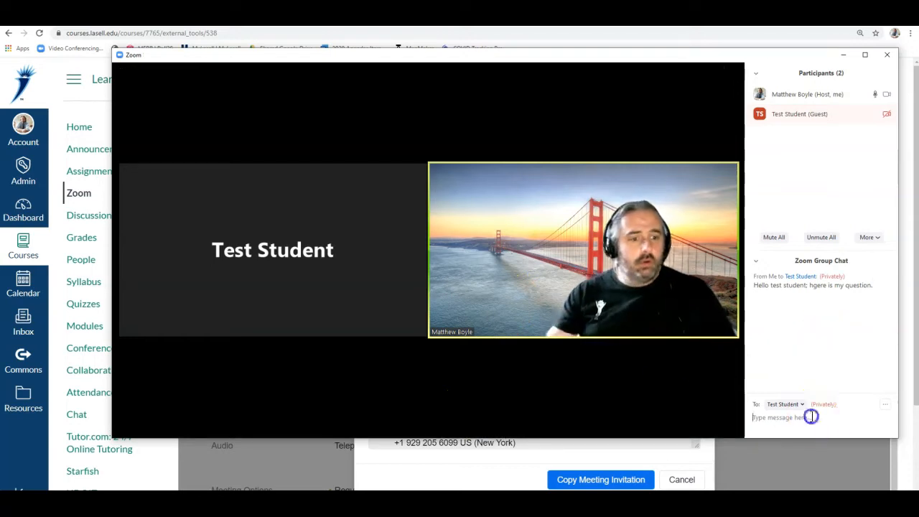
click(789, 404)
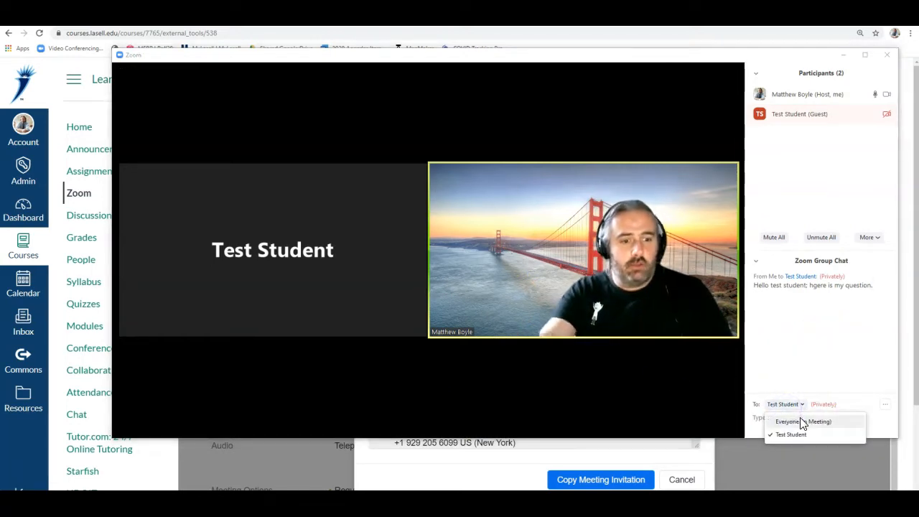
click(802, 422)
text(Hello everyone, please put questions in the chat.)
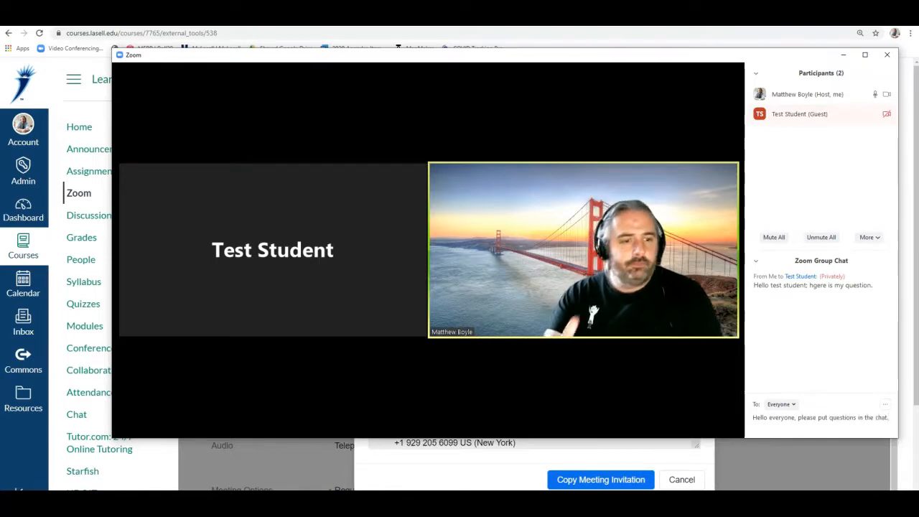
key(Return)
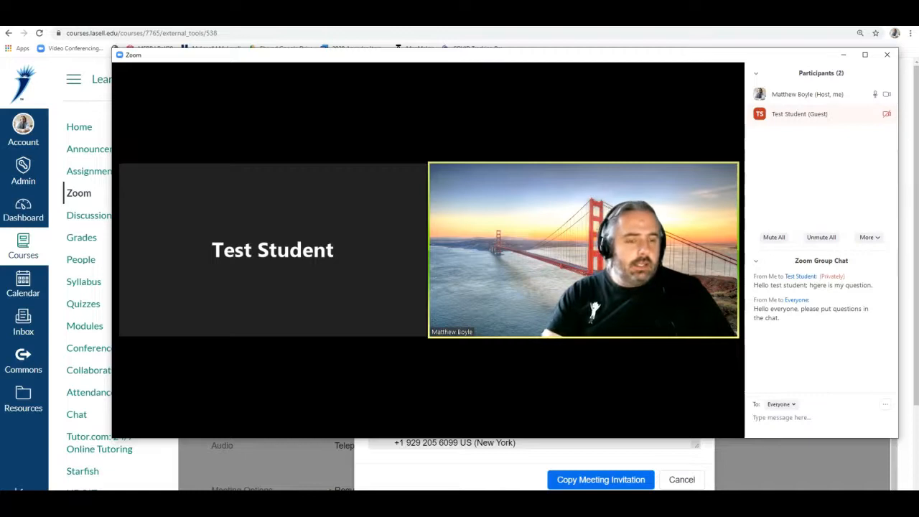
Step: Limit participant chat to Everyone Publicly, and set it back to Everyone Publicly and Privately
click(796, 416)
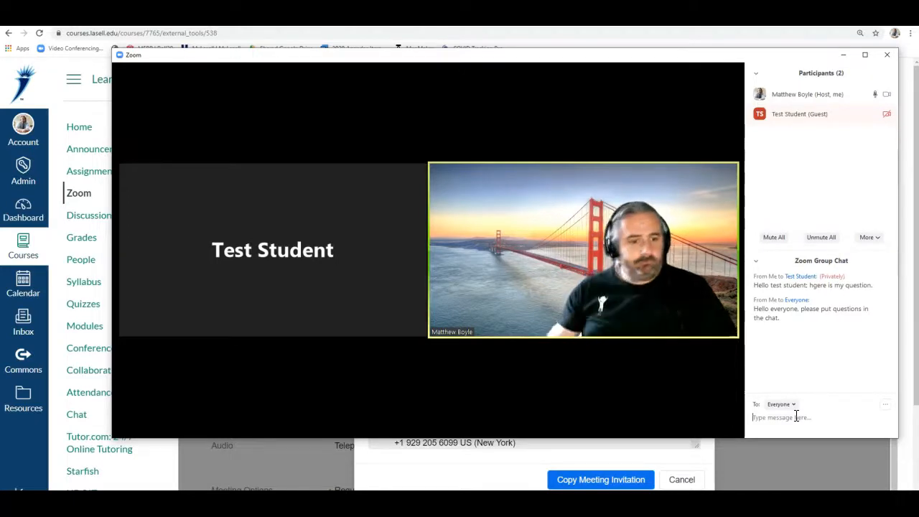
click(793, 426)
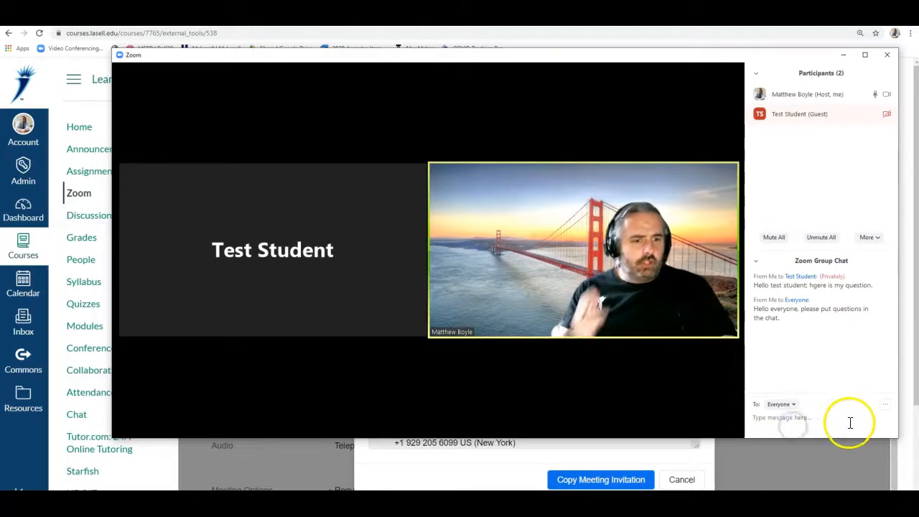
click(886, 405)
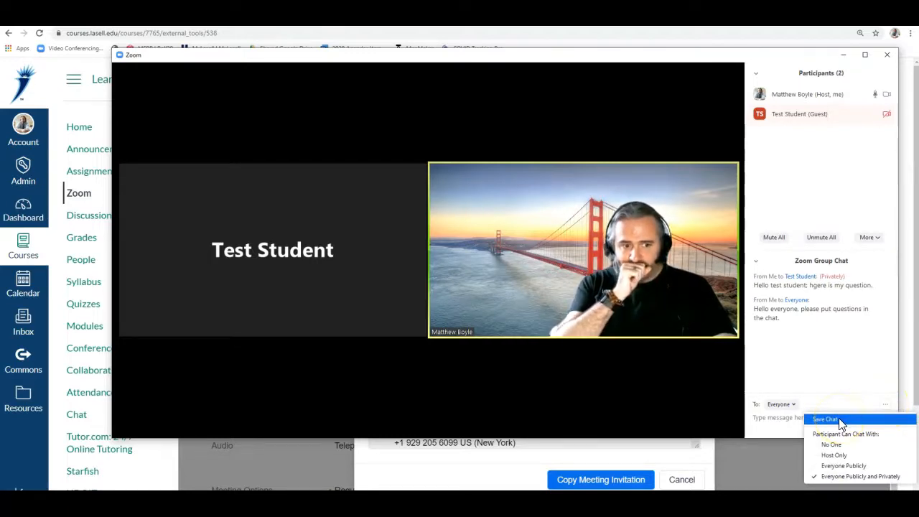
click(841, 479)
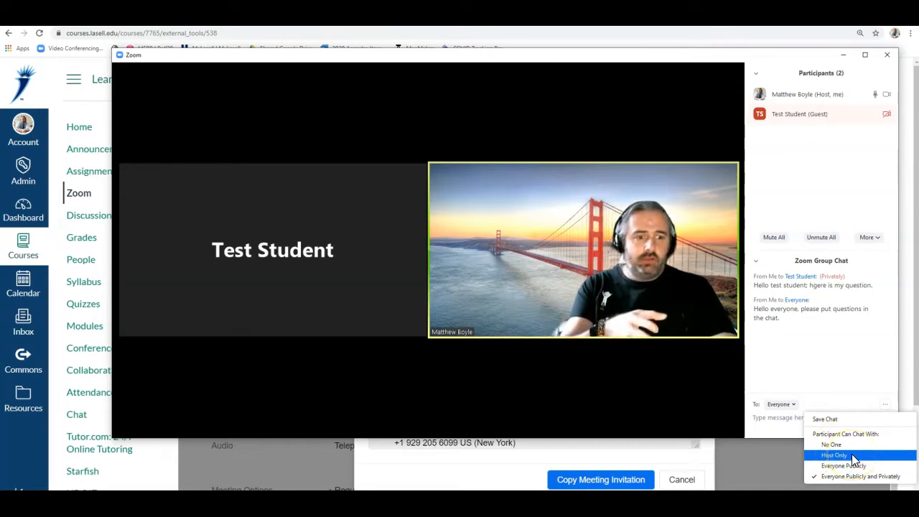
click(864, 465)
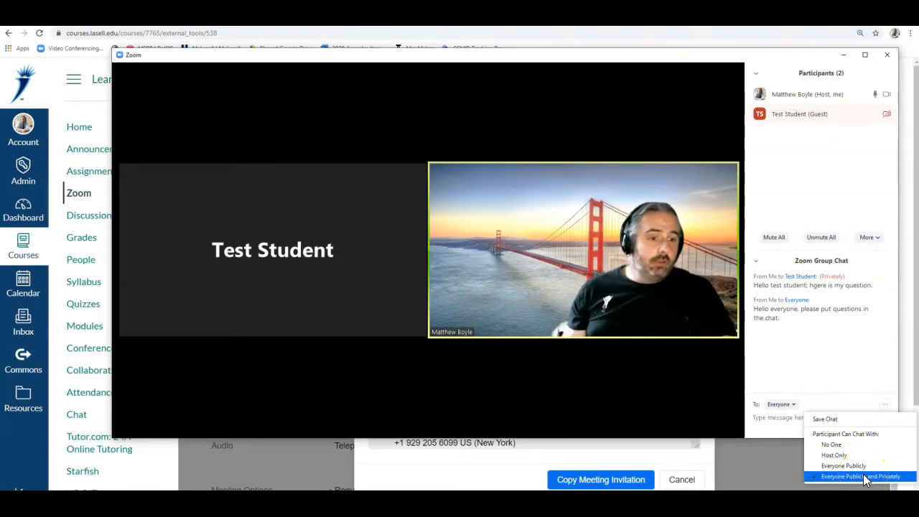
click(859, 474)
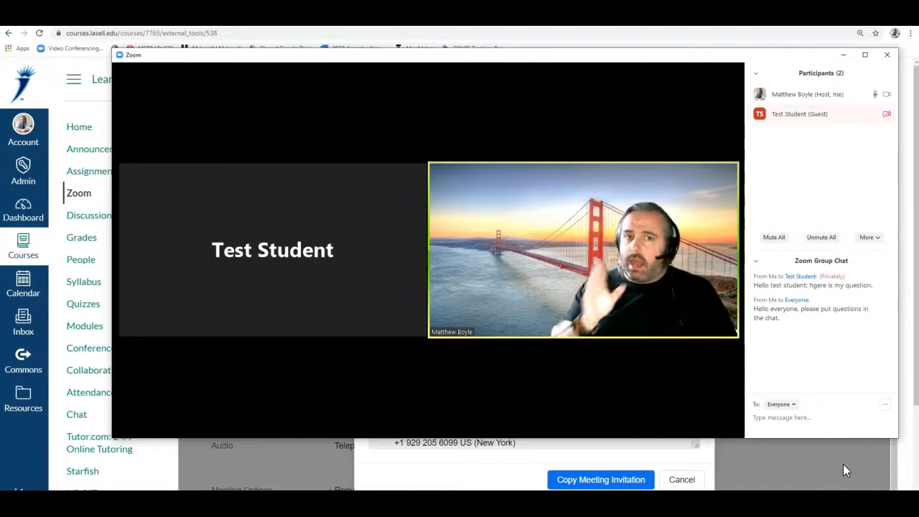
click(845, 422)
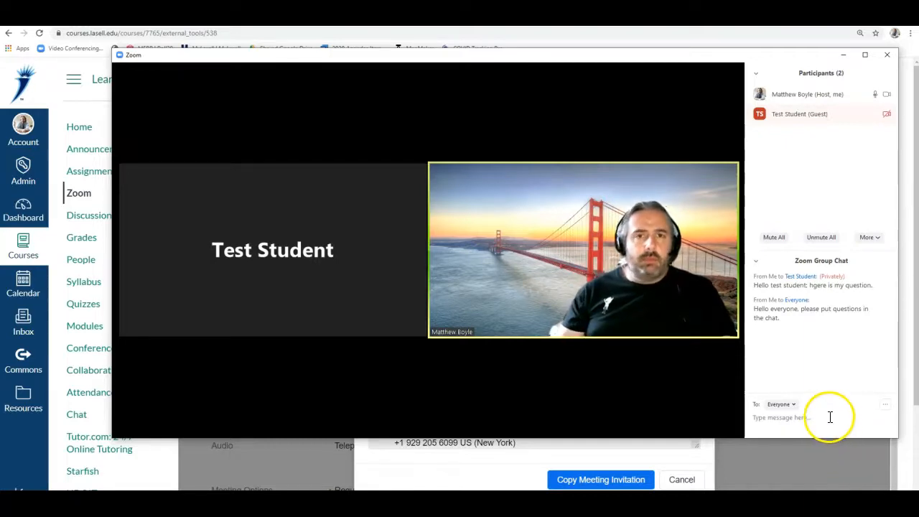
click(887, 406)
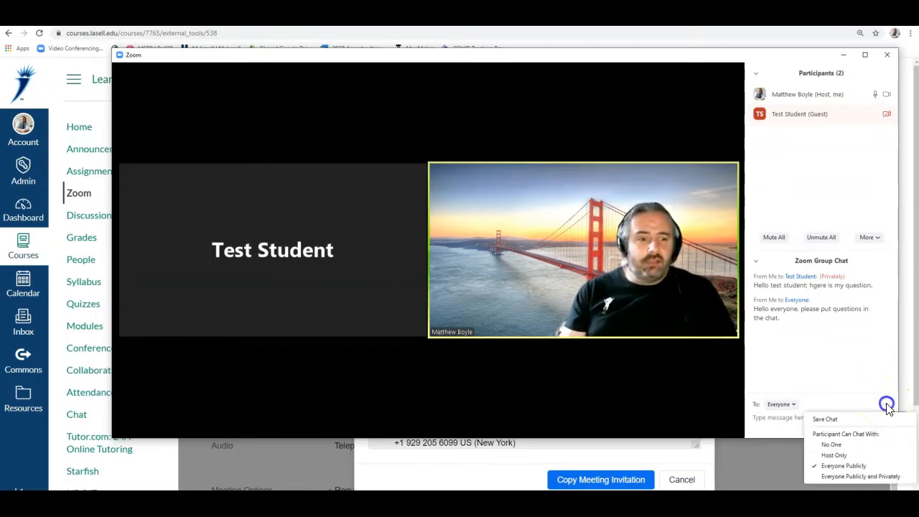
click(851, 476)
Step: Start recording the meeting to the cloud
mouse_move(362, 403)
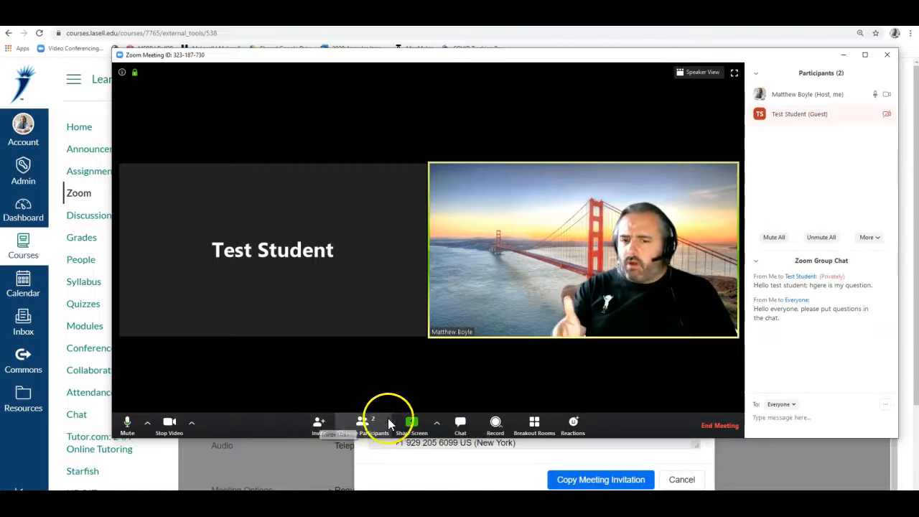
click(496, 423)
click(548, 397)
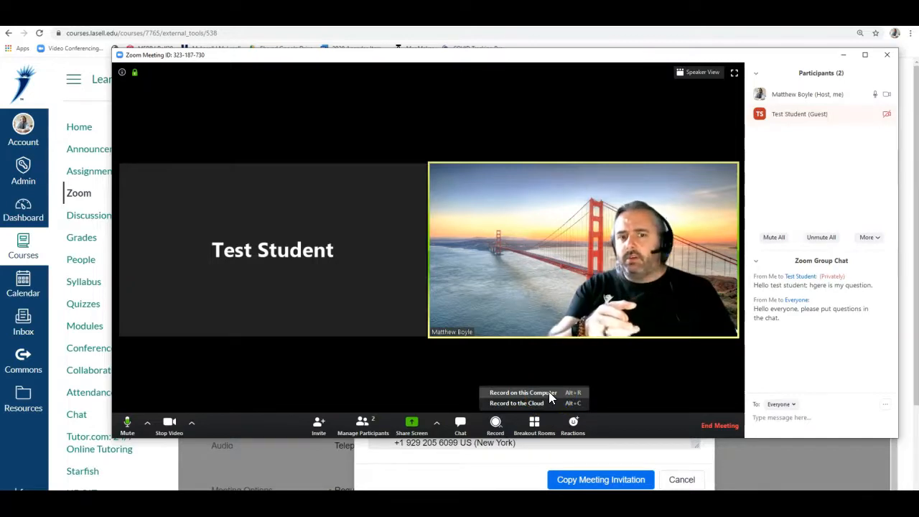
click(537, 404)
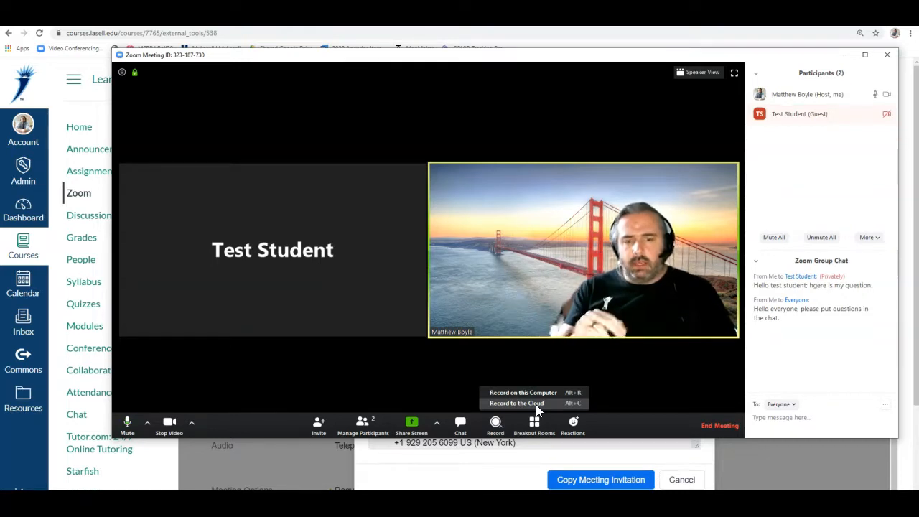
click(535, 403)
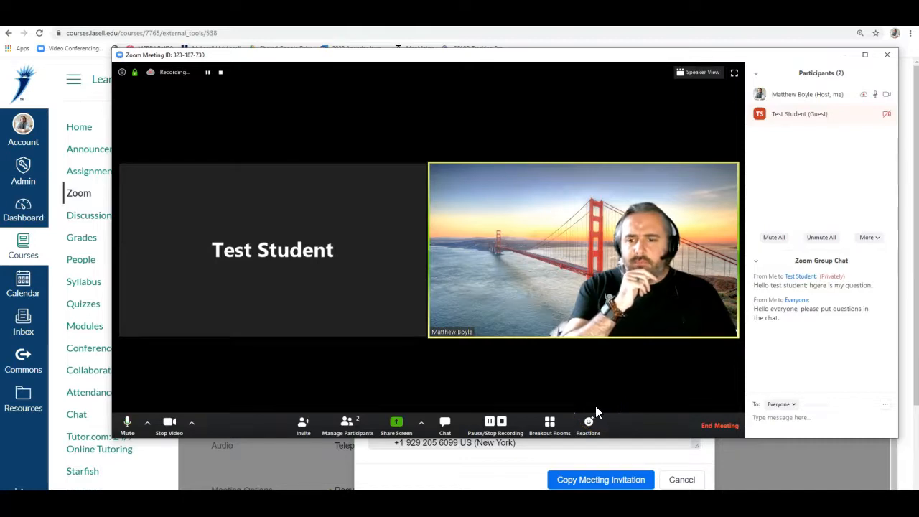
click(412, 502)
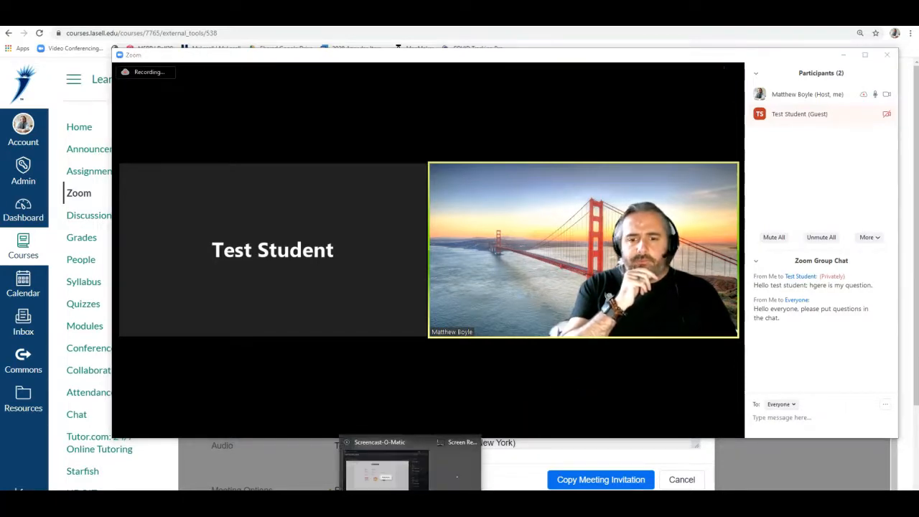
click(452, 480)
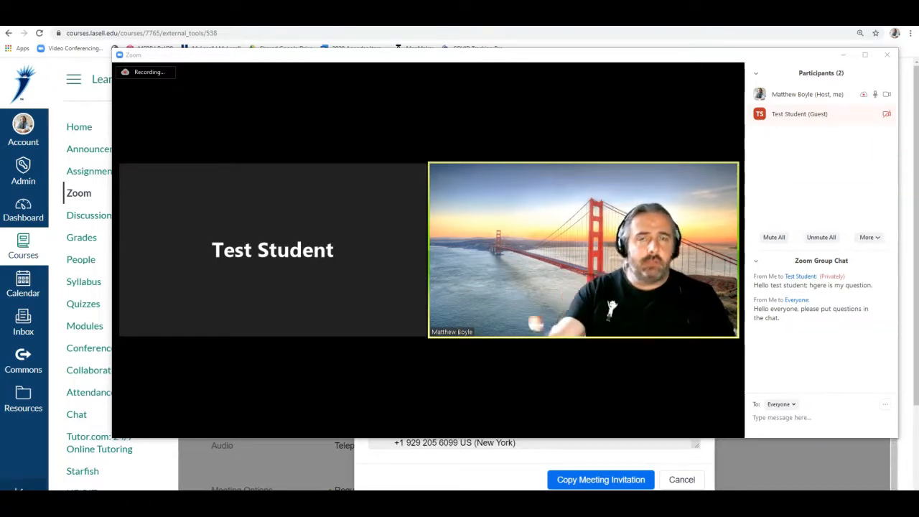
mouse_move(130, 418)
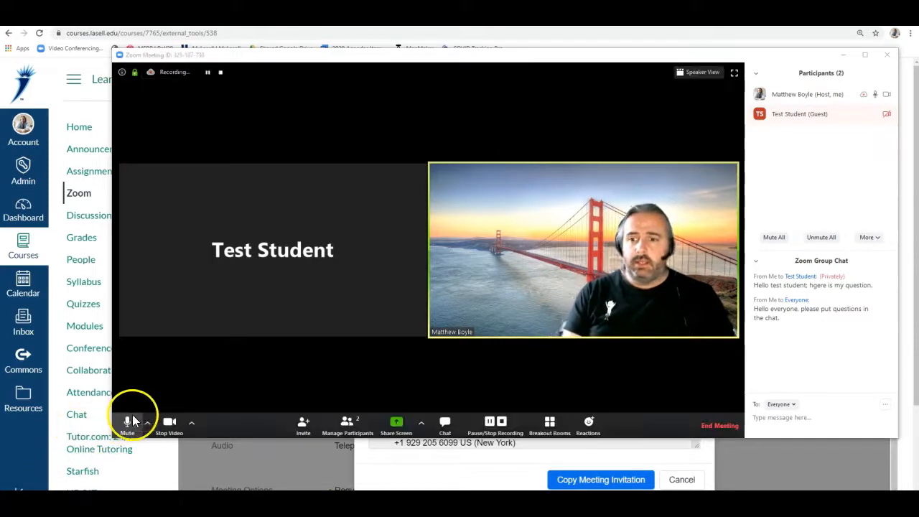
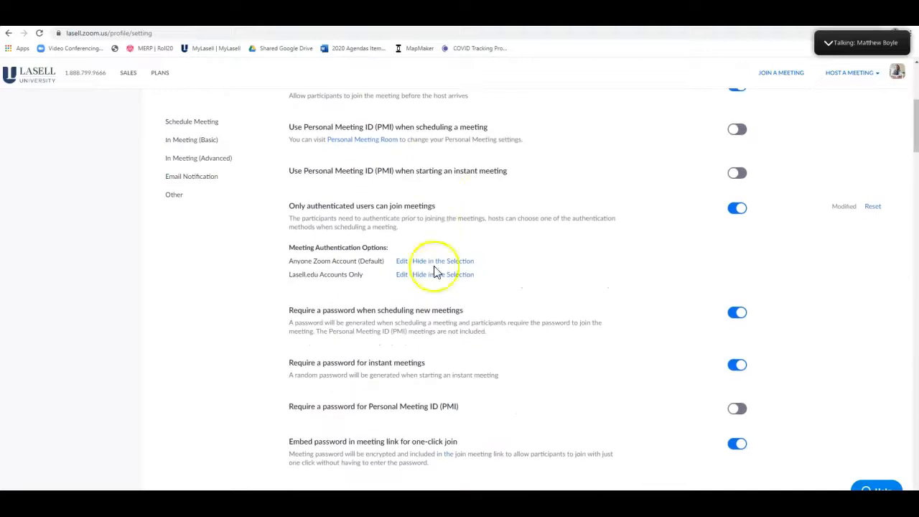
Step: Review the settings for using a Personal Meeting ID when scheduling and for allowing only authenticated users to join meetings
triple_click(322, 126)
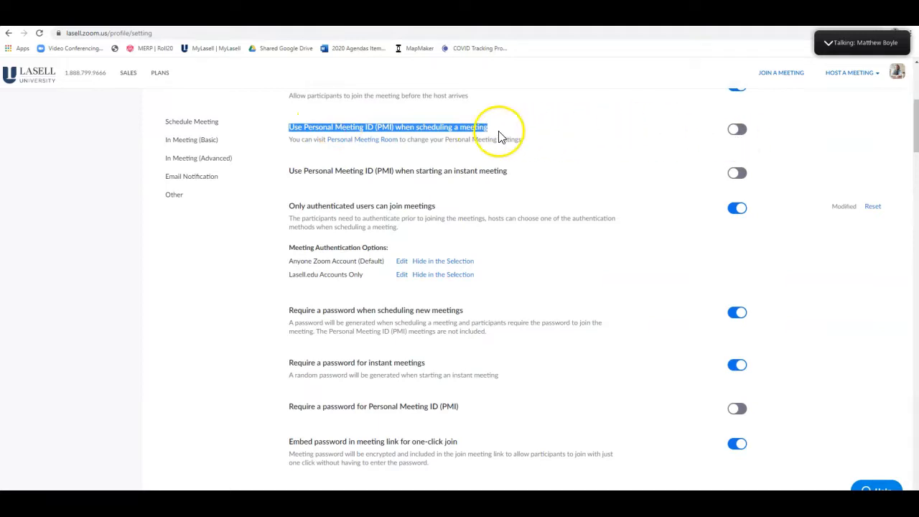
click(469, 128)
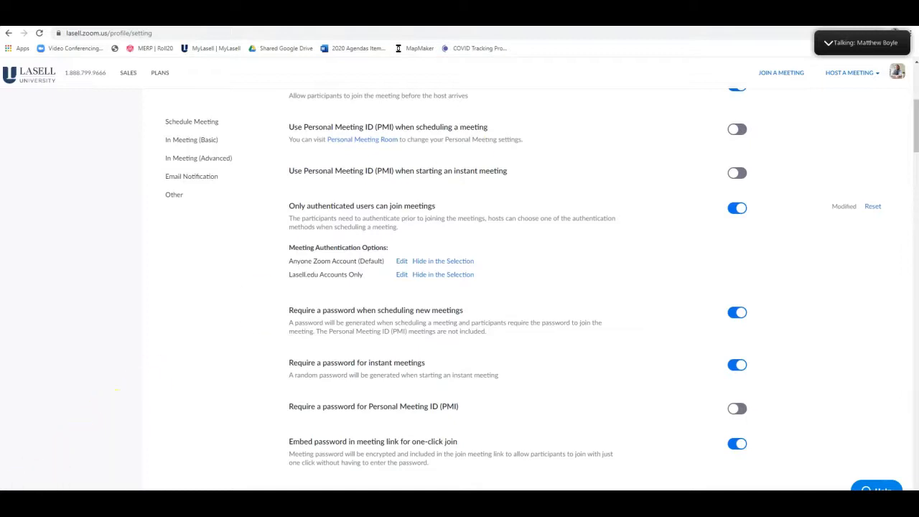
triple_click(318, 205)
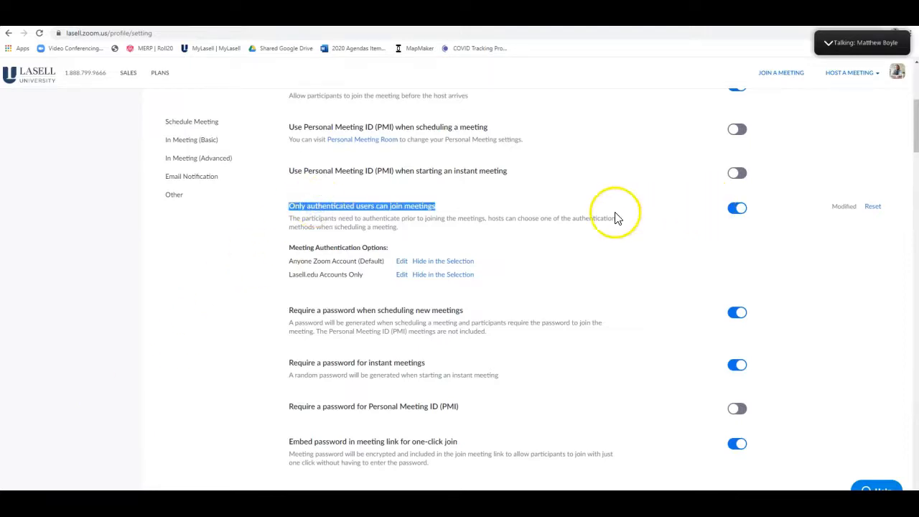
click(483, 220)
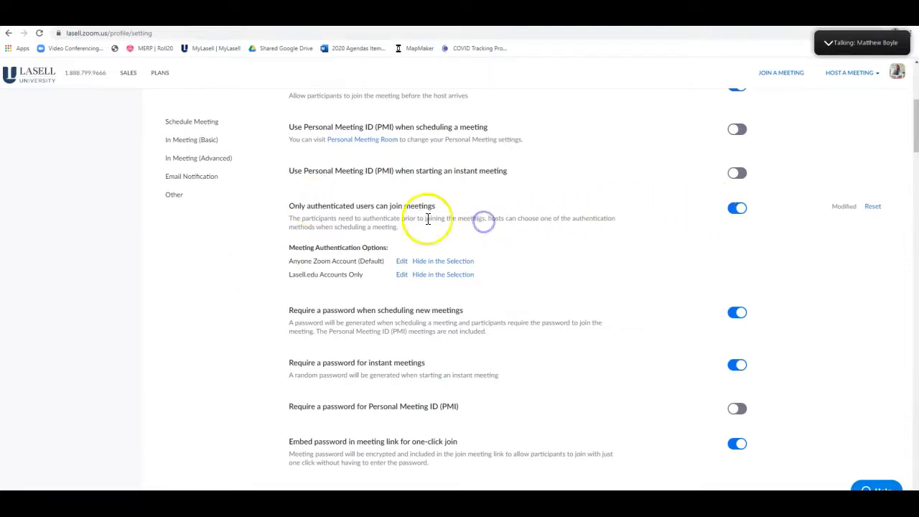
triple_click(351, 208)
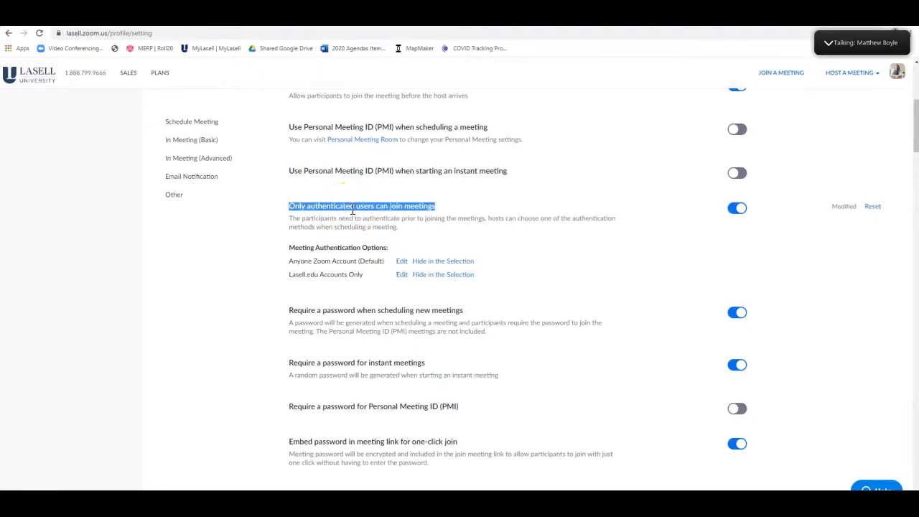
click(354, 211)
Step: Compare the meeting authentication options Anyone Zoom Account and Lasell.edu Accounts Only
triple_click(321, 262)
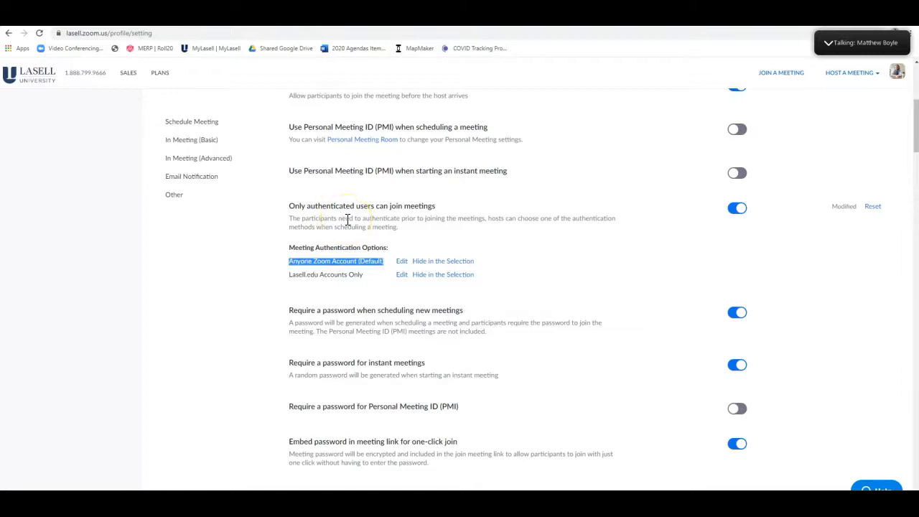
click(347, 220)
double_click(330, 274)
triple_click(331, 274)
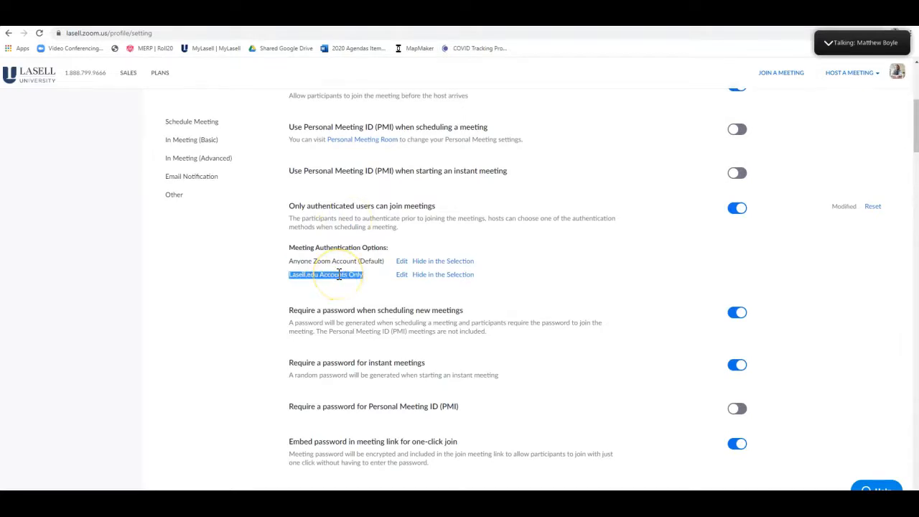
click(312, 276)
mouse_move(296, 274)
mouse_down()
mouse_move(285, 271)
mouse_move(314, 271)
mouse_up()
click(318, 274)
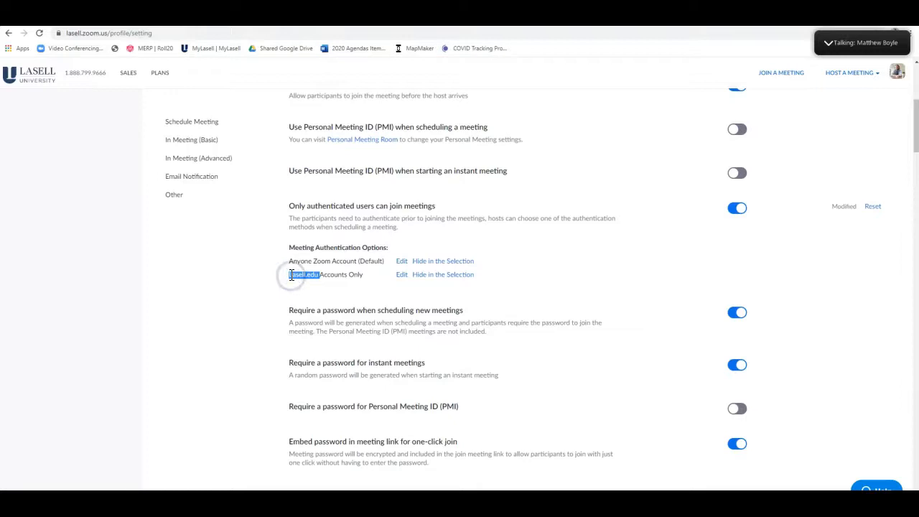
click(307, 262)
triple_click(308, 261)
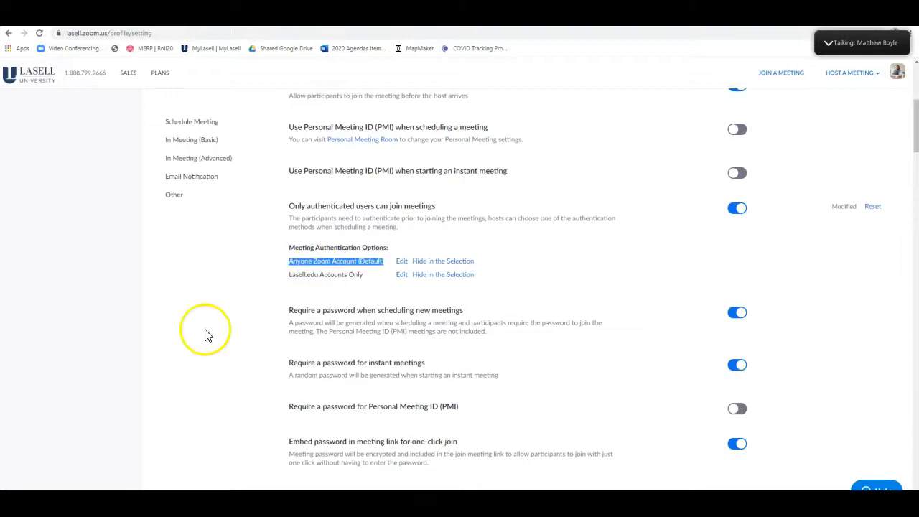
Step: Highlight the Lasell.edu Accounts Only option among the meeting authentication options
click(328, 269)
drag(363, 273, 293, 275)
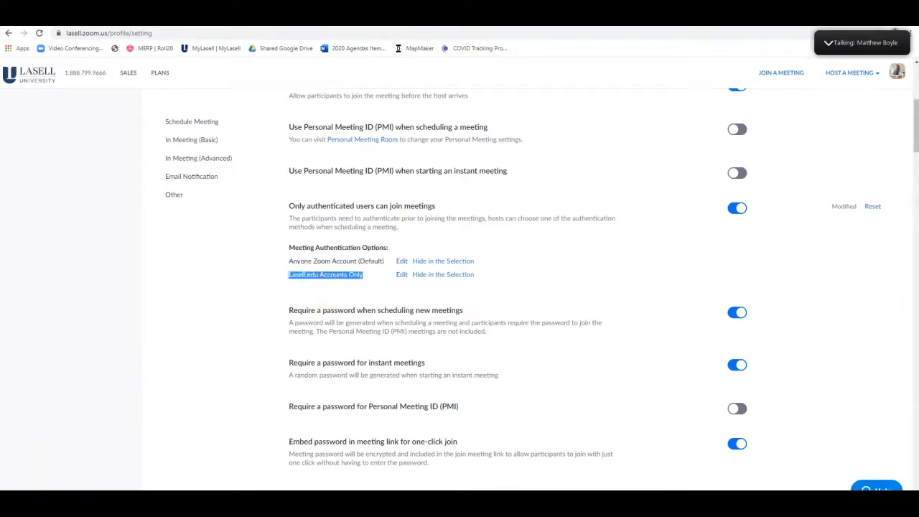
click(277, 345)
Step: Review the password requirement settings for newly scheduled meetings, instant meetings and Personal Meeting ID meetings
scroll(287, 345, down, 3)
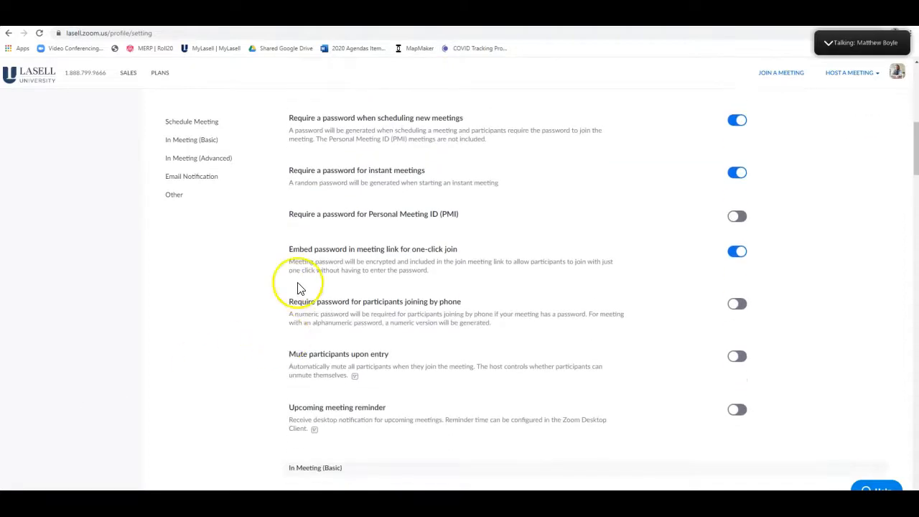
triple_click(375, 118)
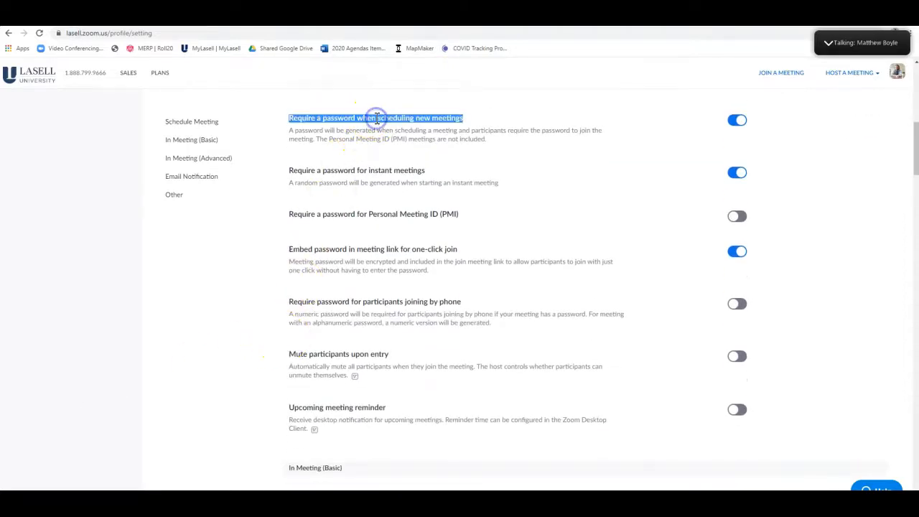
click(359, 173)
triple_click(359, 173)
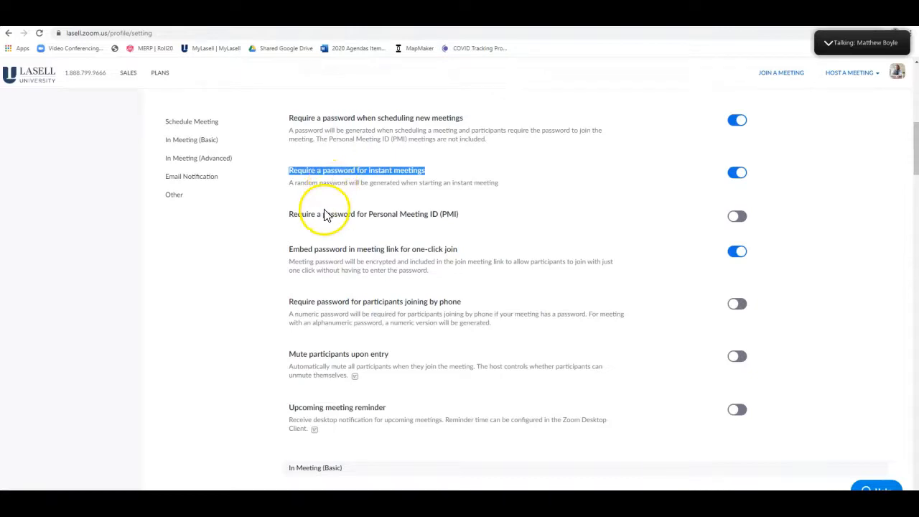
click(299, 247)
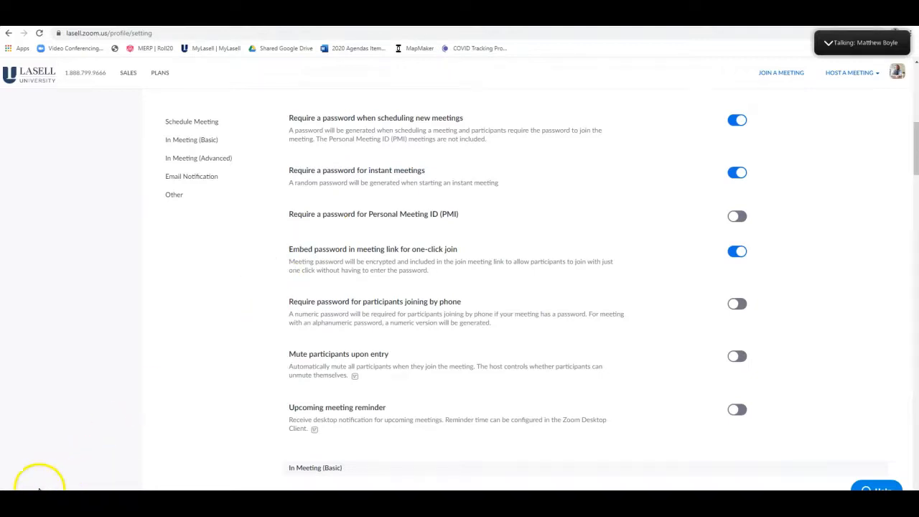
click(388, 213)
drag(367, 214, 495, 215)
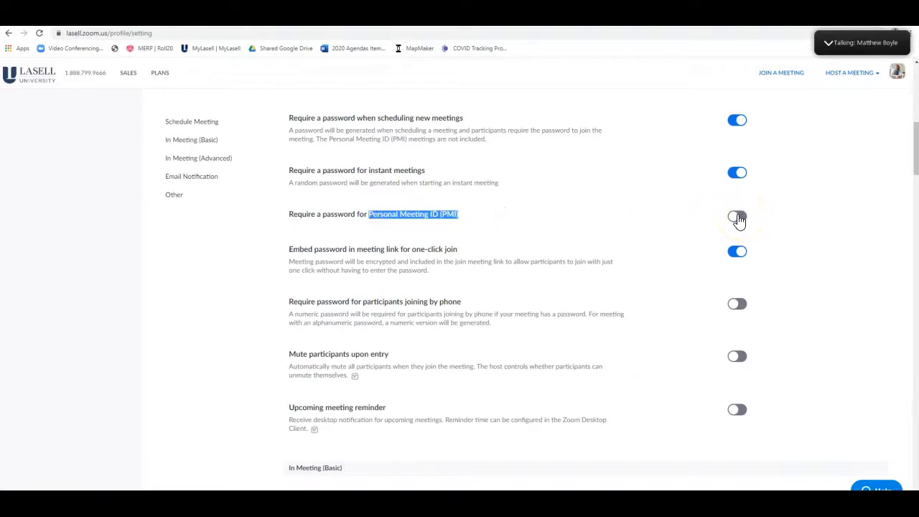
Step: Outline the Embed password in meeting link for one-click join setting in red, and switch it off and back on
click(377, 248)
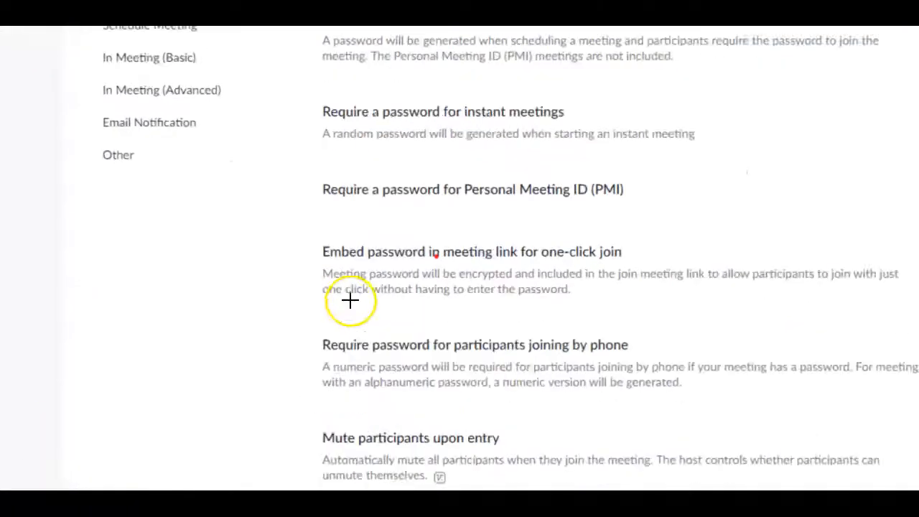
mouse_move(316, 234)
mouse_down()
mouse_move(314, 266)
mouse_move(689, 277)
mouse_move(682, 236)
mouse_move(312, 229)
mouse_move(328, 236)
mouse_up()
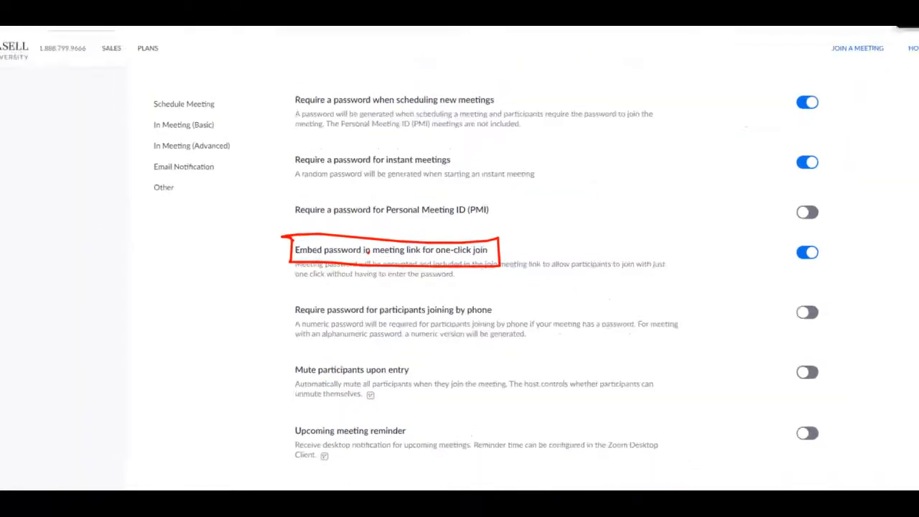
click(739, 255)
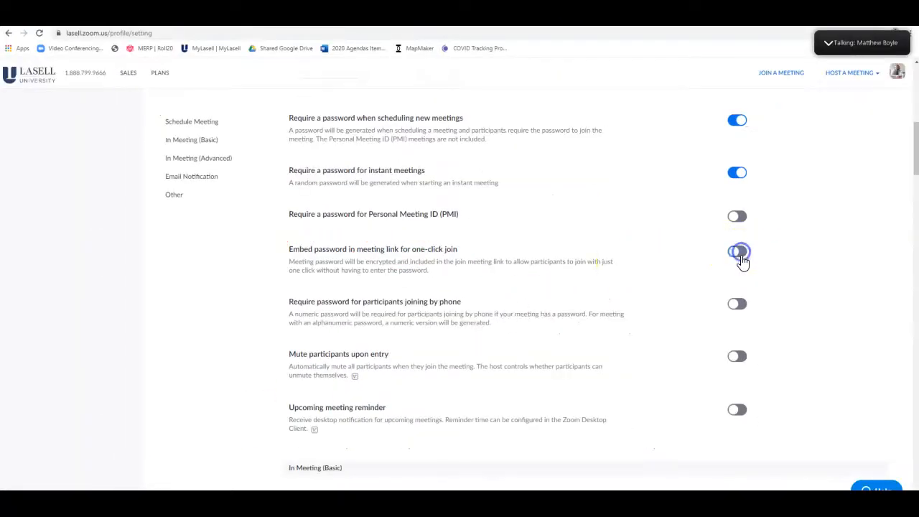
click(739, 254)
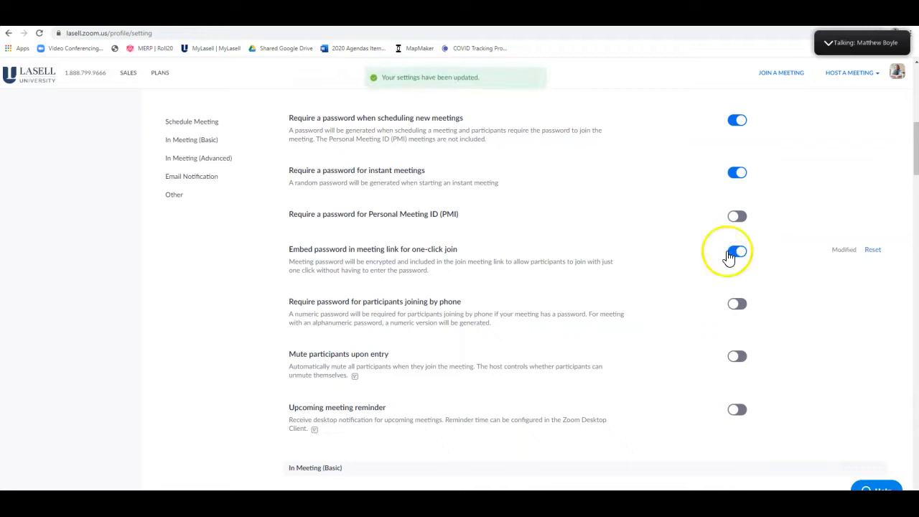
Step: Leave the settings for the upcoming meetings list and open the form for scheduling a new meeting
scroll(328, 304, up, 10)
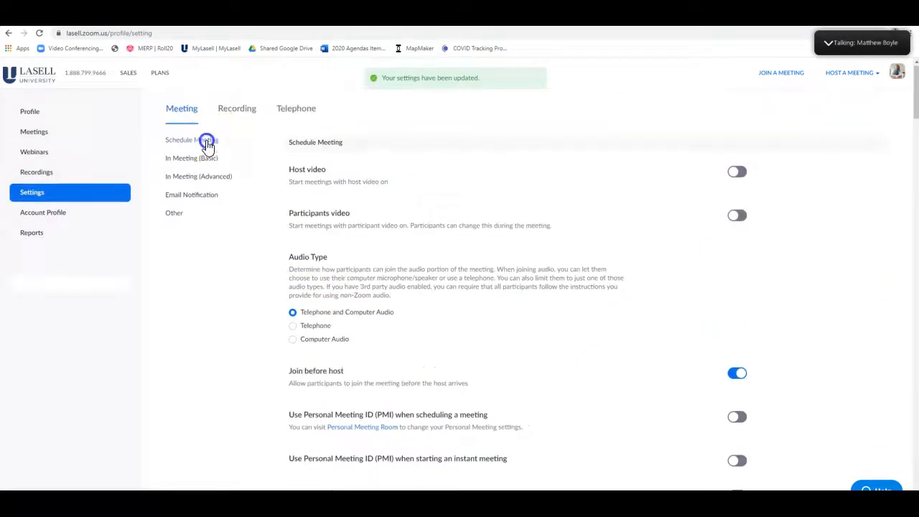
scroll(215, 150, down, 1)
scroll(230, 165, up, 1)
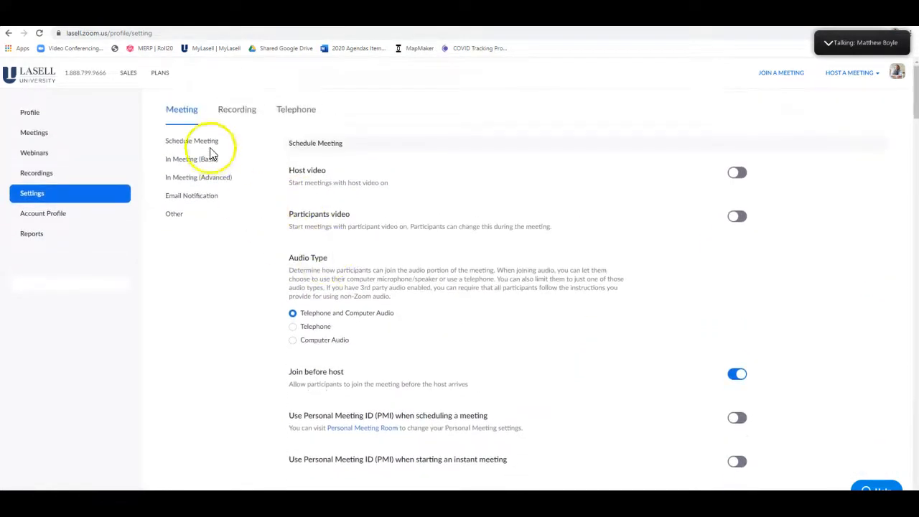
click(48, 113)
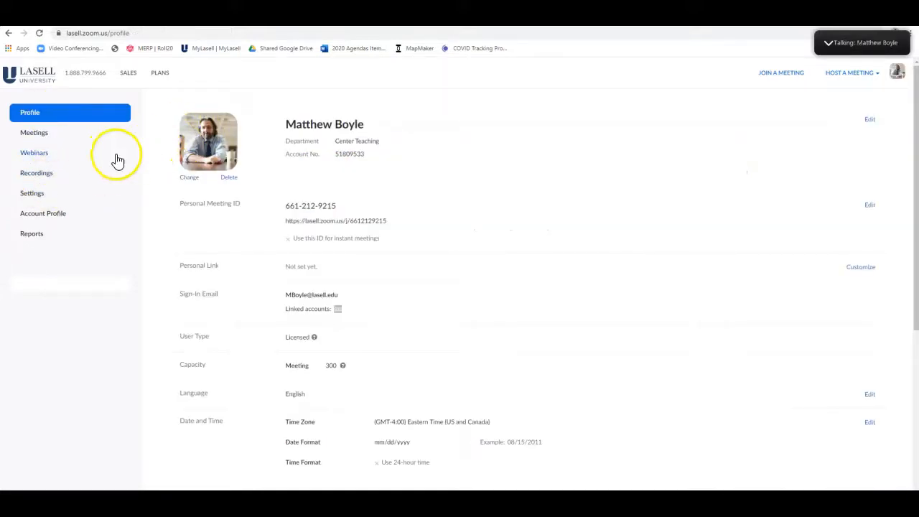
click(53, 135)
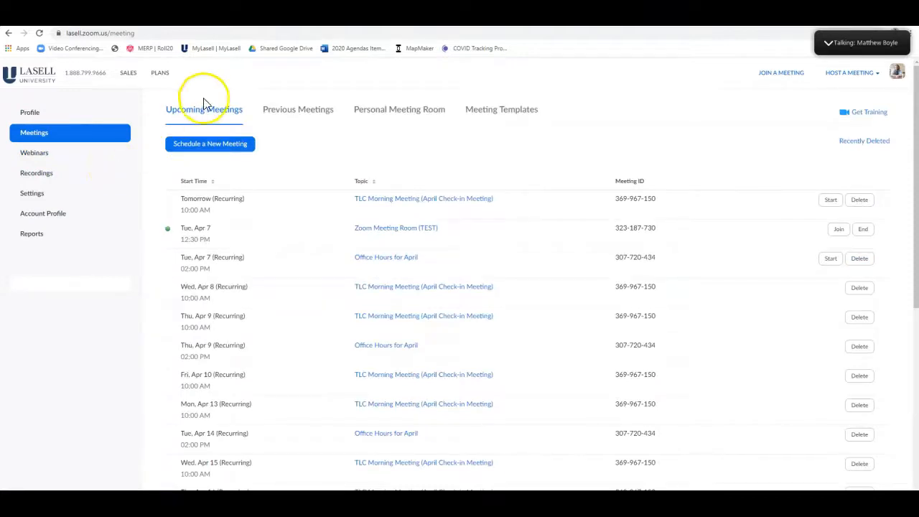
click(231, 147)
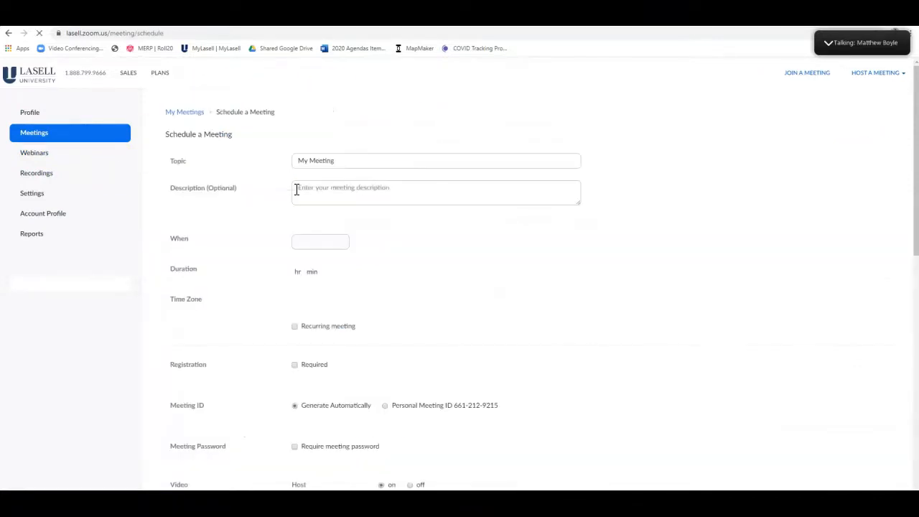
Step: Enter Test Meeting as both the description and the topic, and save the scheduled meeting
click(414, 186)
text(Test Meeting)
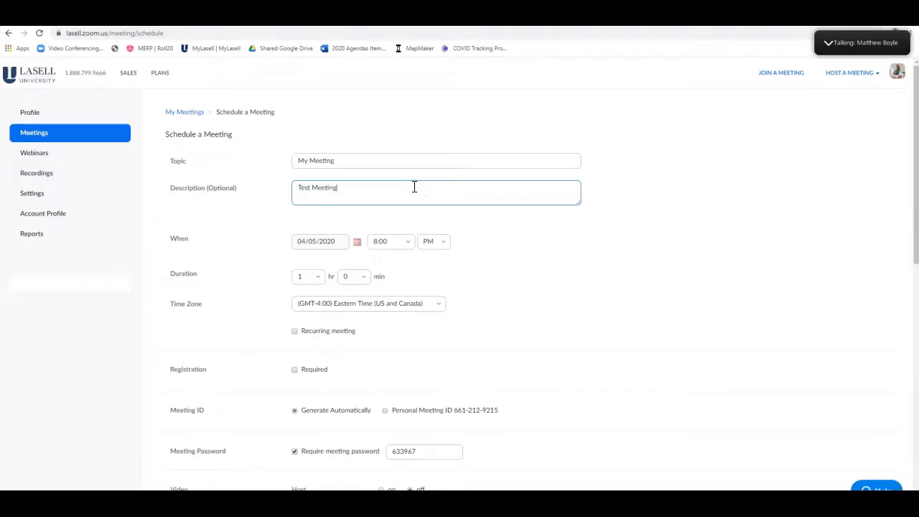
key(ctrl+a)
key(ctrl+c)
click(366, 158)
key(ctrl+a)
key(ctrl+v)
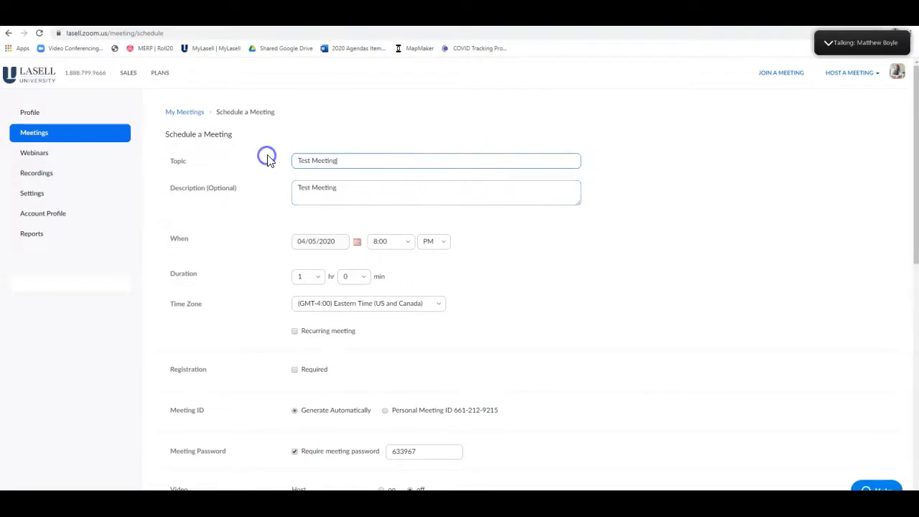
scroll(755, 225, down, 10)
click(314, 284)
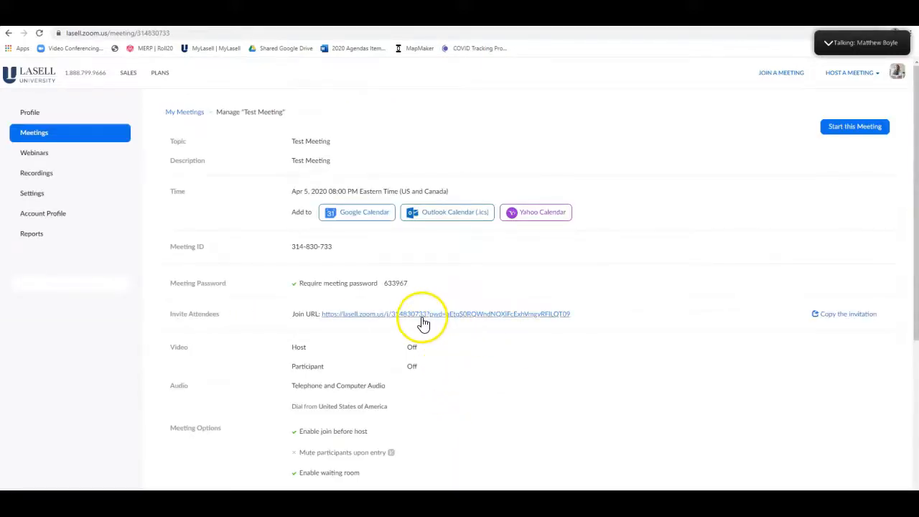
Step: Examine the Test Meeting invitation text, outlining the embedded password portion and the full join link in red
click(846, 313)
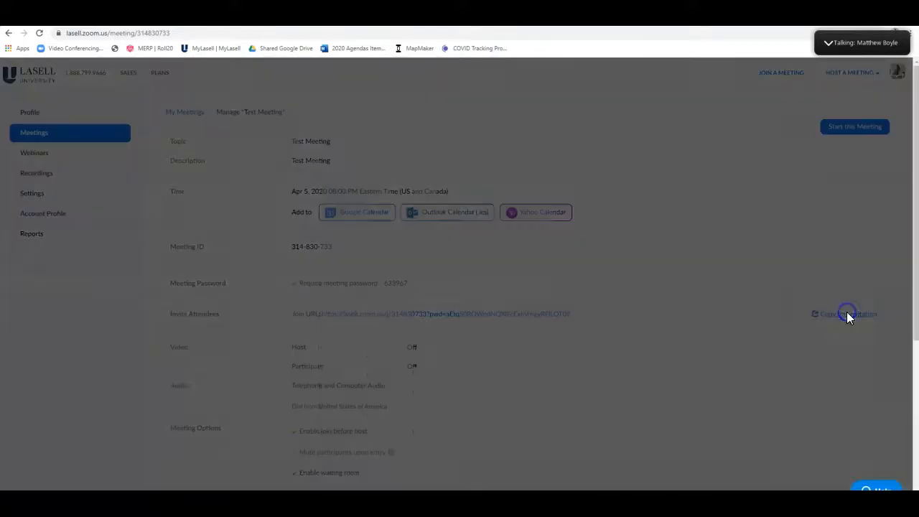
scroll(543, 314, down, 2)
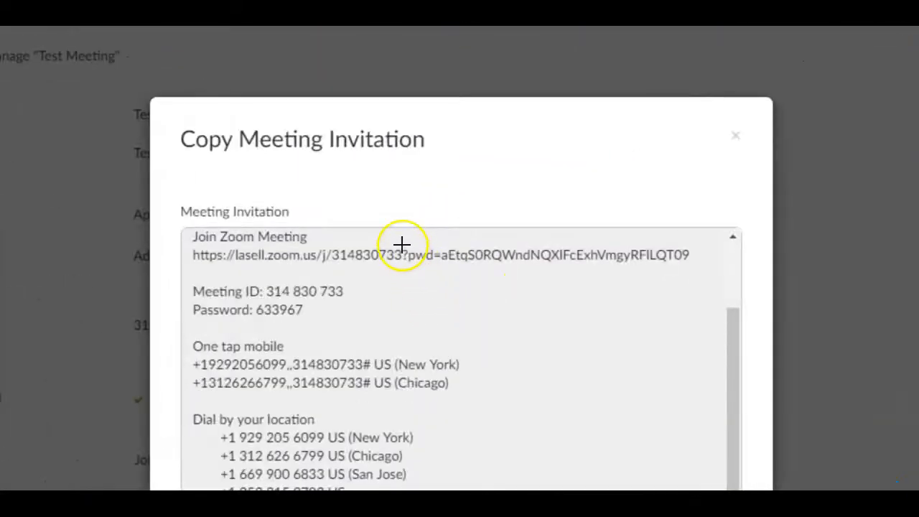
mouse_move(402, 246)
mouse_down()
mouse_move(404, 264)
mouse_move(629, 269)
mouse_move(691, 265)
mouse_move(699, 242)
mouse_move(404, 242)
mouse_up()
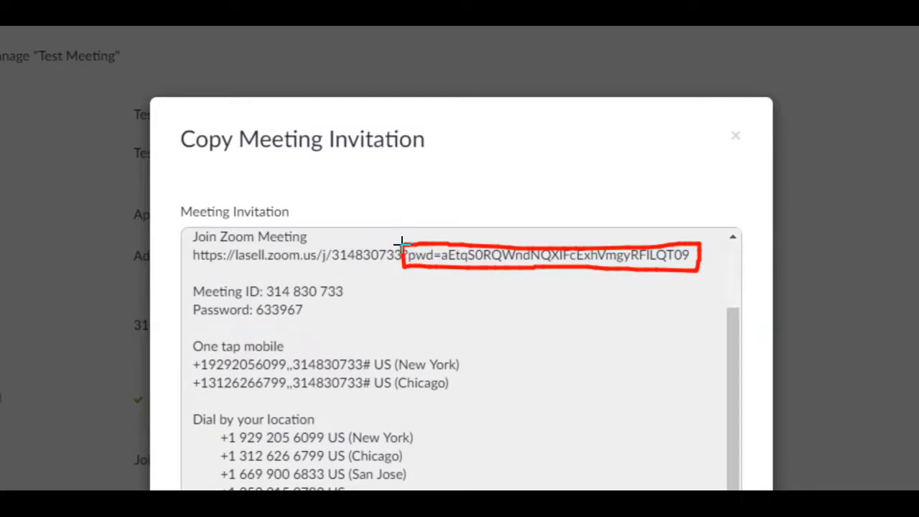
mouse_move(188, 238)
mouse_down()
mouse_move(186, 257)
mouse_move(581, 281)
mouse_move(697, 271)
mouse_move(709, 245)
mouse_move(191, 234)
mouse_up()
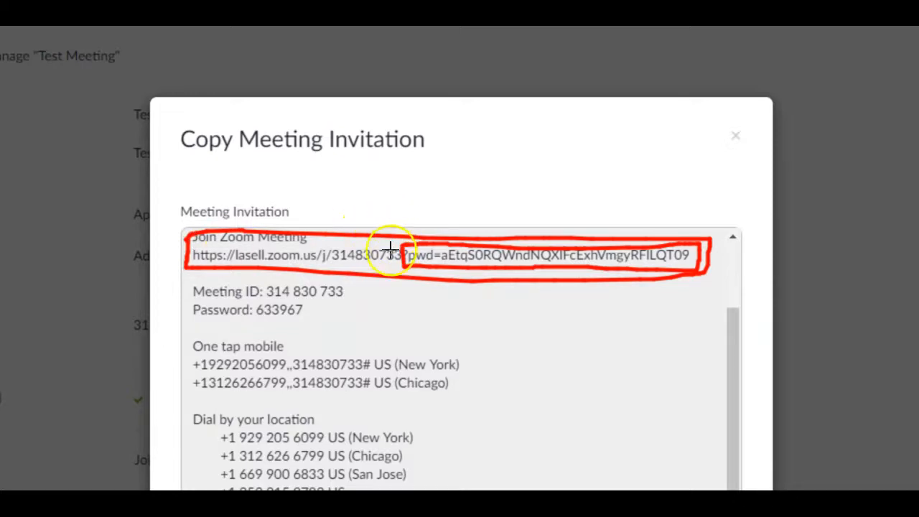
mouse_move(322, 318)
mouse_down()
mouse_move(320, 301)
mouse_move(228, 291)
mouse_move(180, 320)
mouse_move(279, 328)
mouse_move(321, 313)
mouse_up()
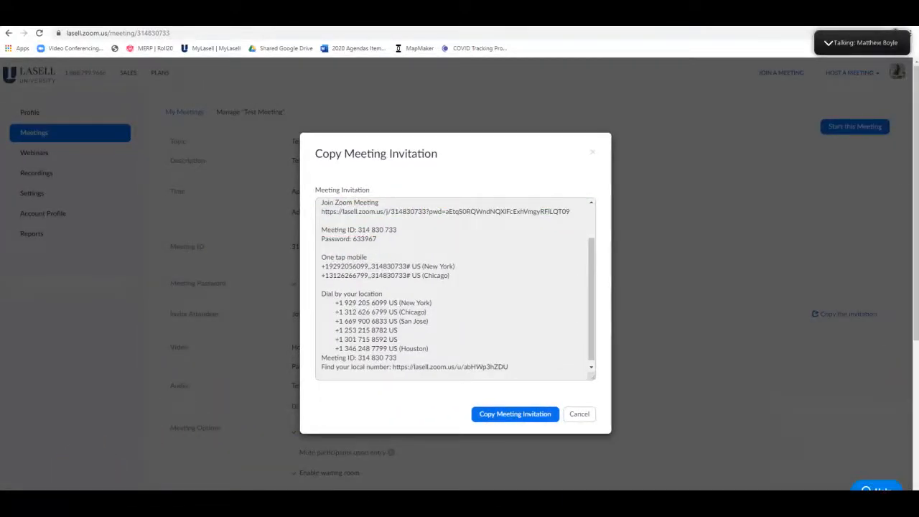
click(592, 152)
Step: Return to the account's meeting settings and highlight Embed password in meeting link for one-click join
click(47, 198)
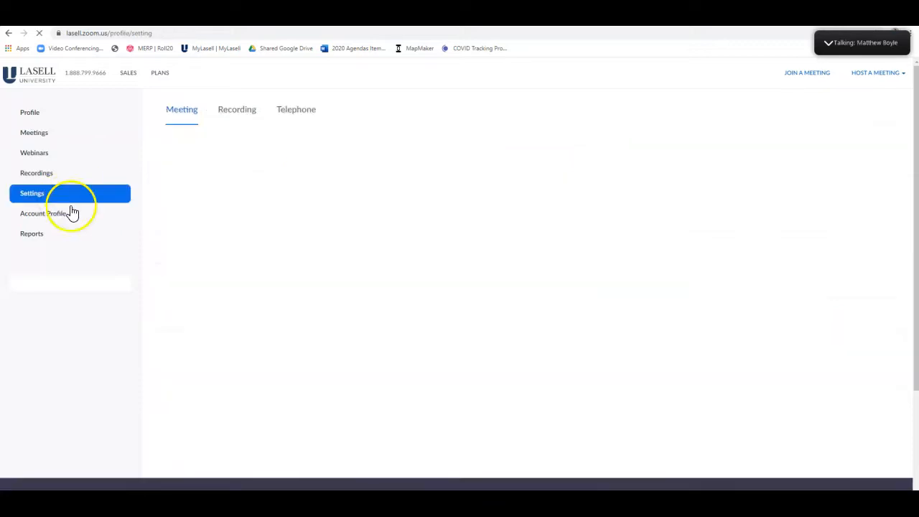
scroll(480, 237, down, 4)
scroll(480, 240, down, 3)
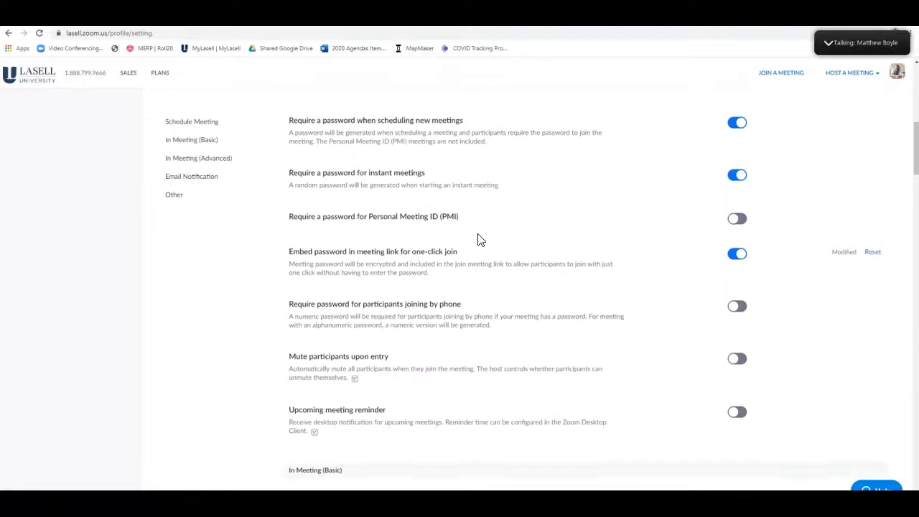
triple_click(349, 249)
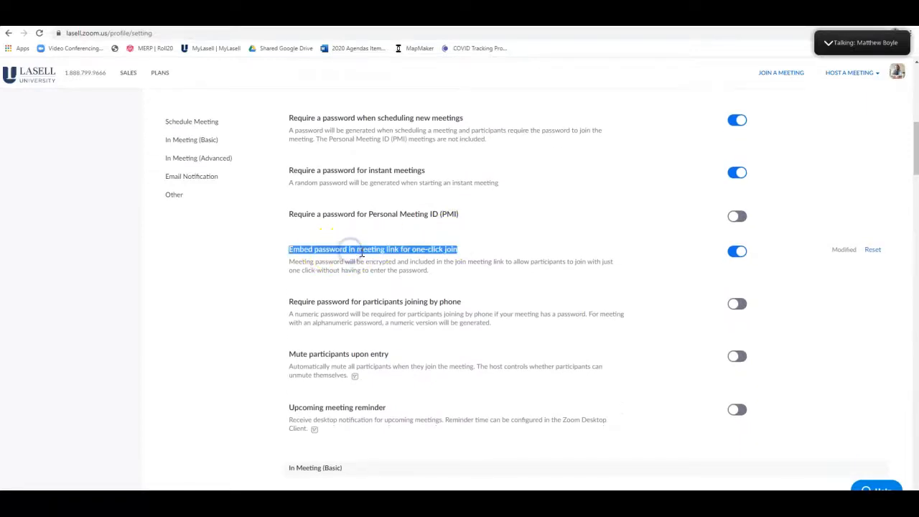
Step: Turn off Embed password in meeting link for one-click join, read its description, and turn it back on
click(739, 253)
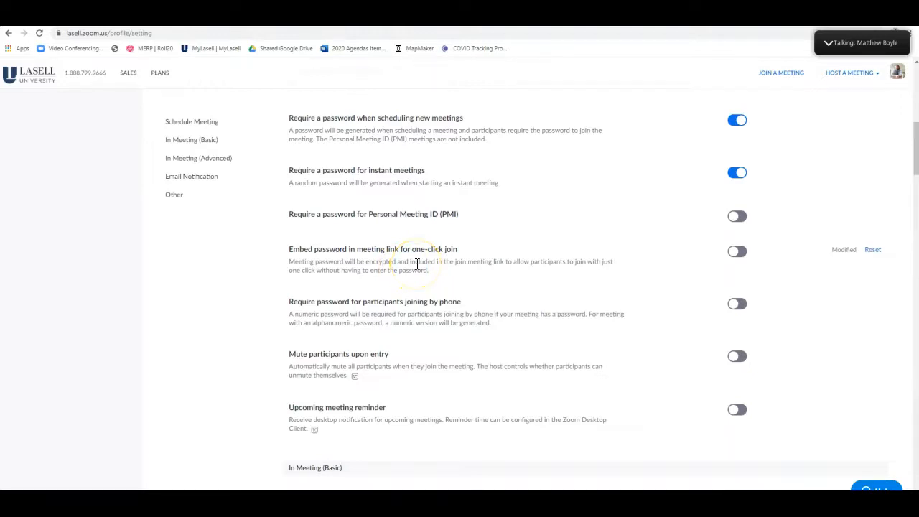
triple_click(419, 263)
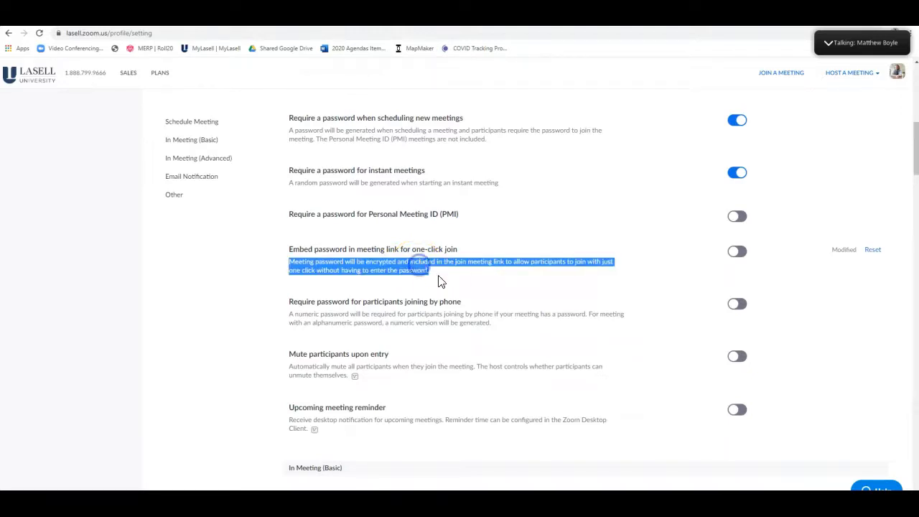
click(443, 281)
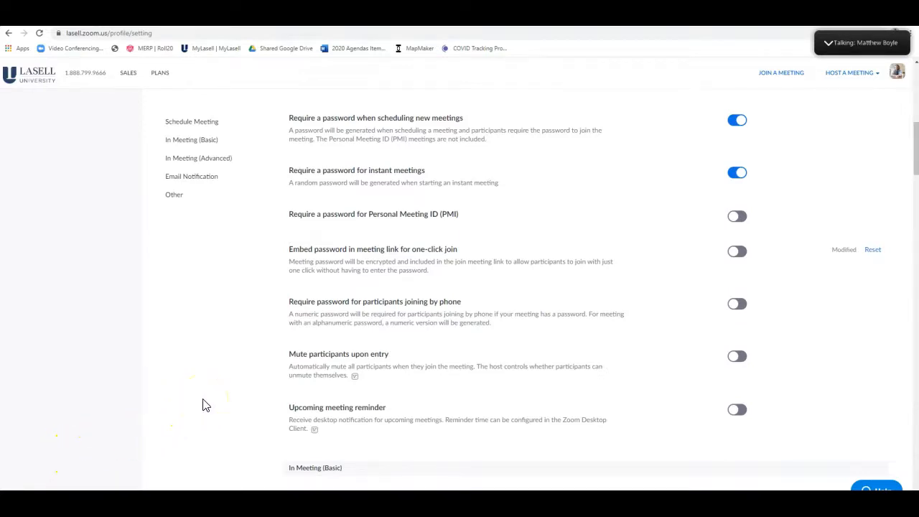
click(732, 252)
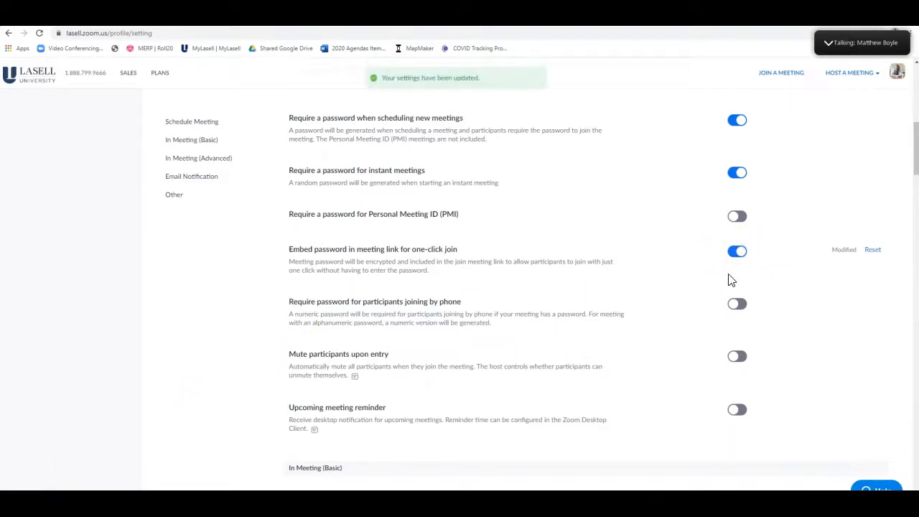
Step: Review the password setting for participants joining by phone and the In Meeting (Basic) settings from encryption and chat to screen sharing
triple_click(386, 302)
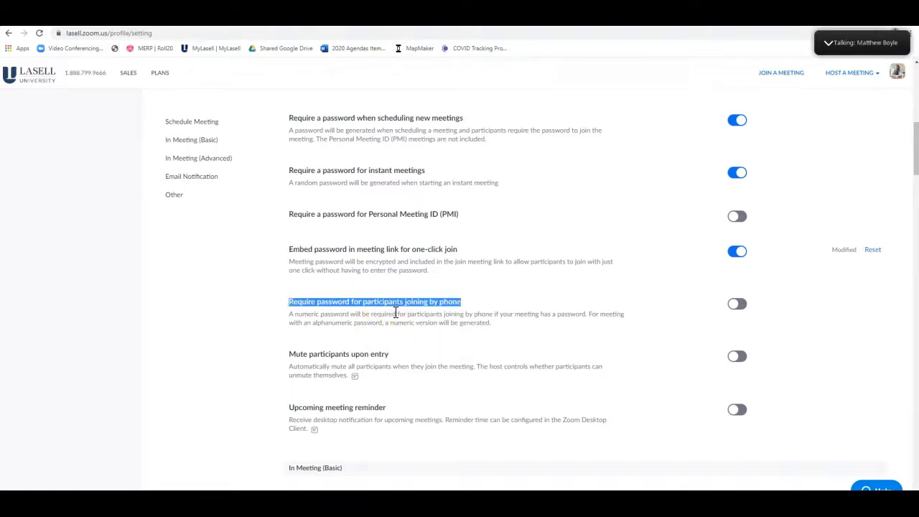
click(279, 327)
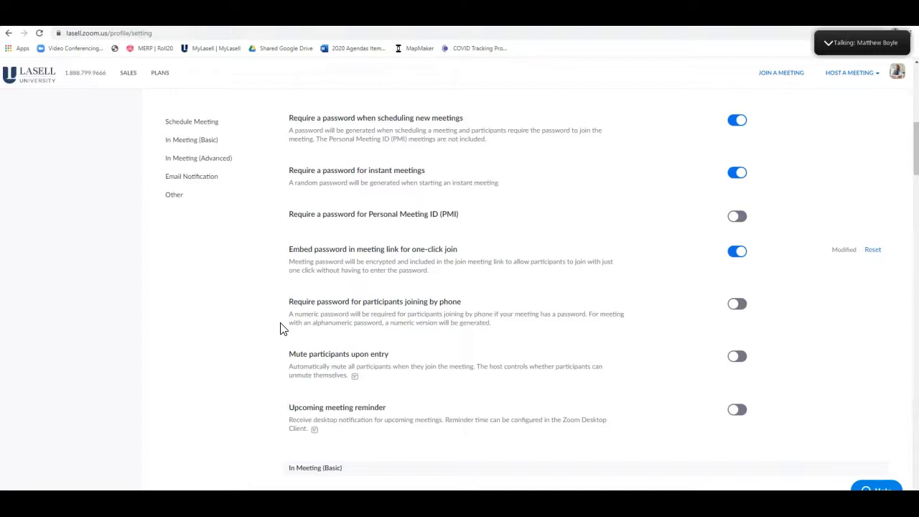
scroll(280, 328, down, 3)
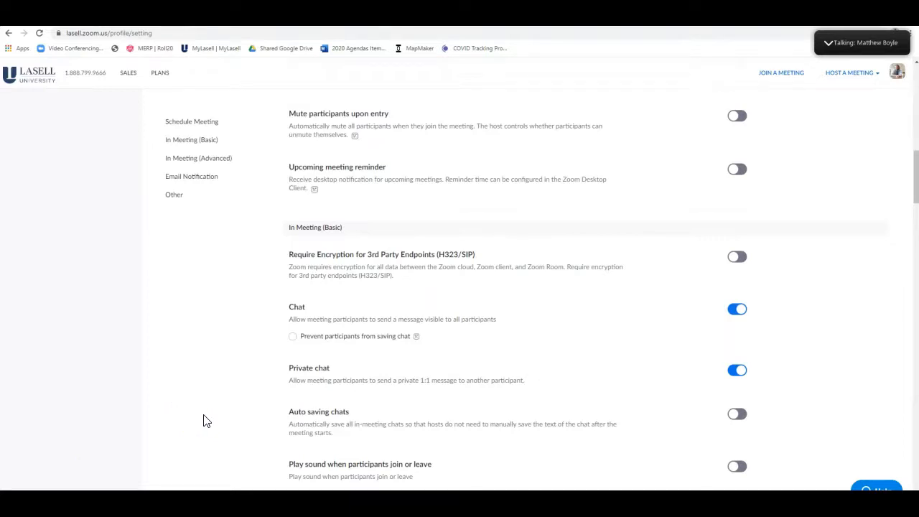
scroll(203, 420, down, 2)
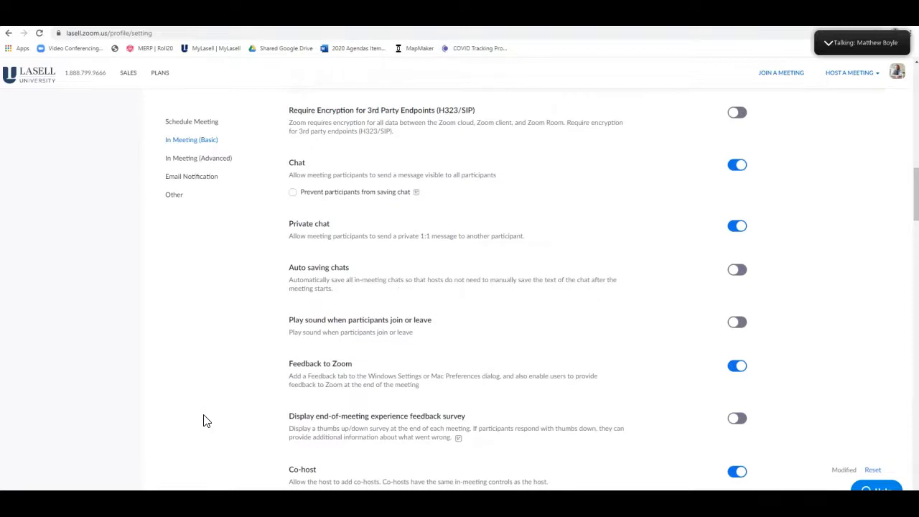
scroll(204, 420, down, 3)
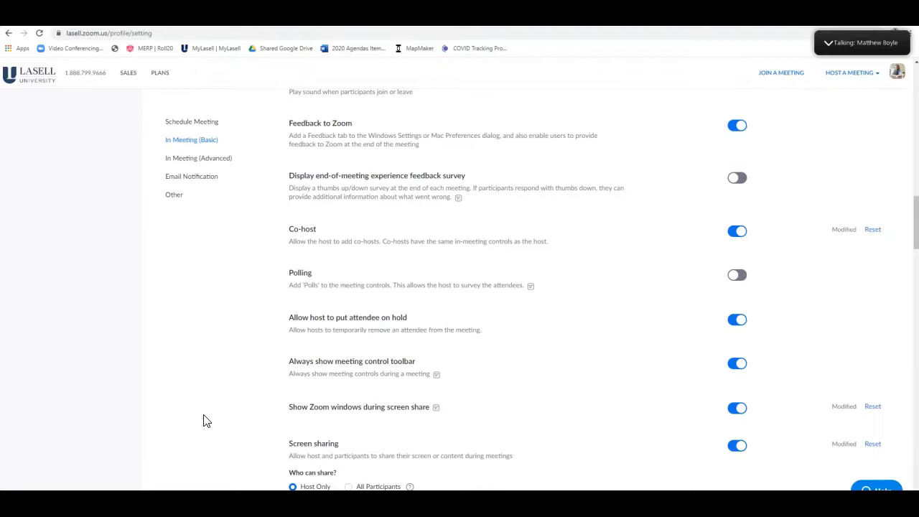
Step: Highlight Polling and review the In Meeting (Basic) settings from screen sharing through annotation, whiteboard and nonverbal feedback
scroll(205, 421, down, 1)
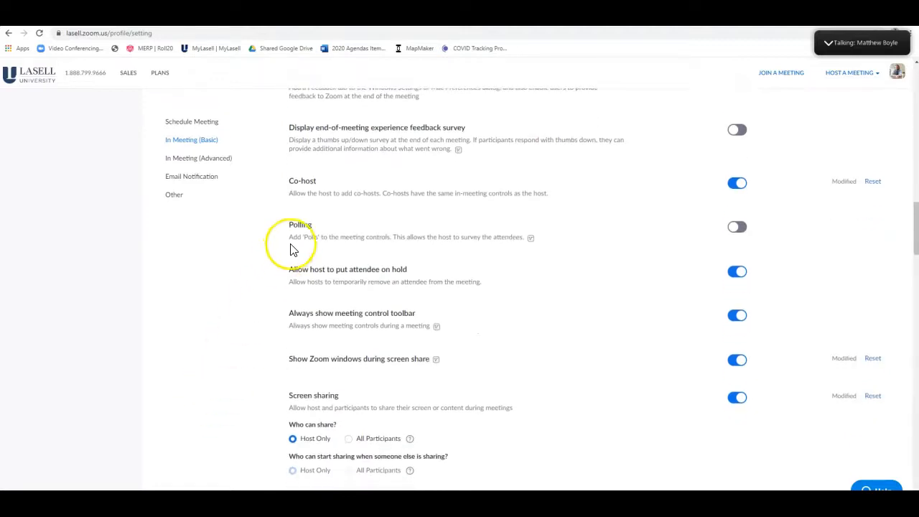
double_click(301, 225)
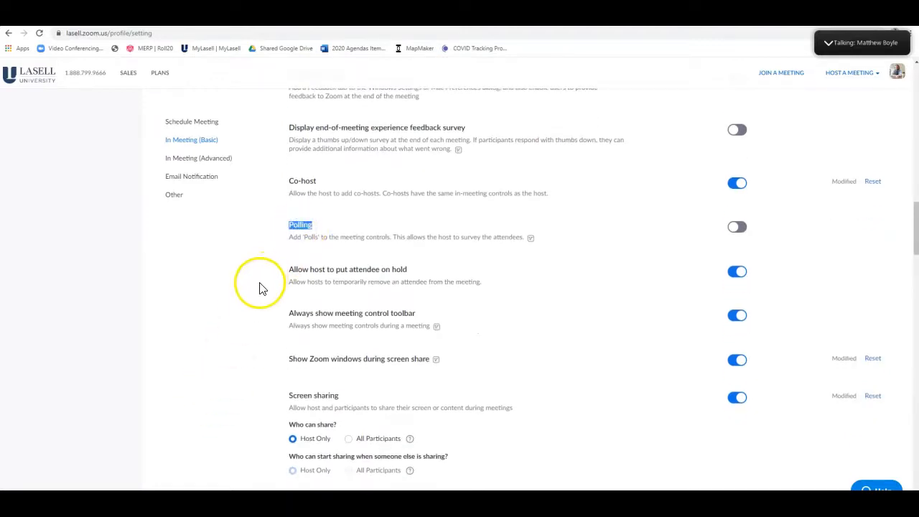
scroll(260, 287, down, 1)
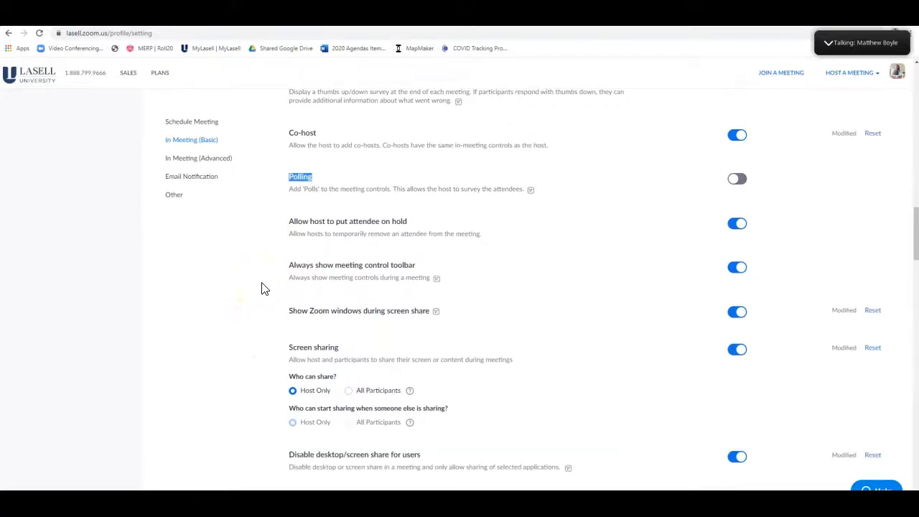
scroll(261, 287, down, 4)
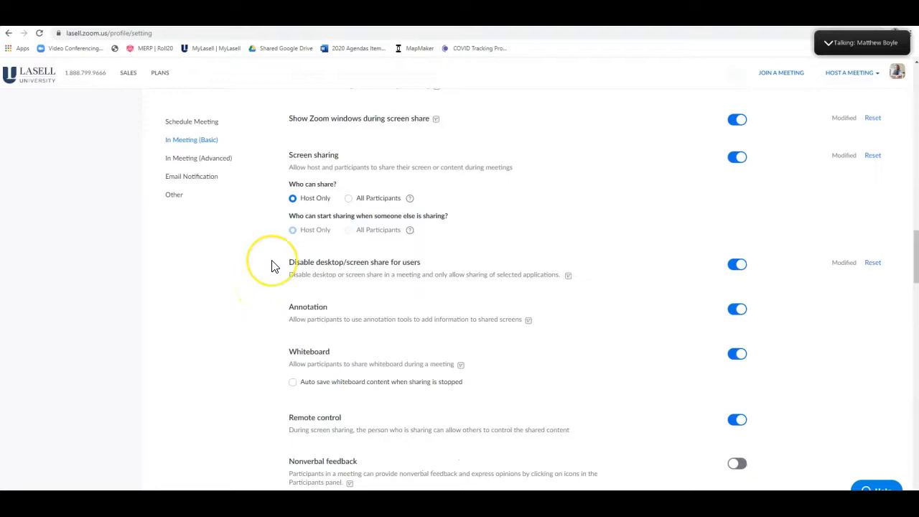
scroll(271, 265, down, 3)
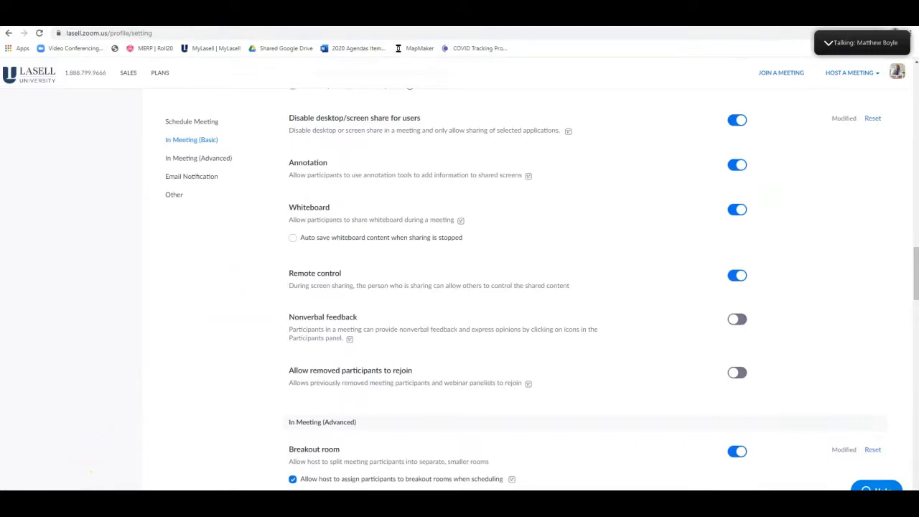
Step: Highlight Allow removed participants to rejoin, turn it on, and turn it back off
scroll(184, 408, down, 3)
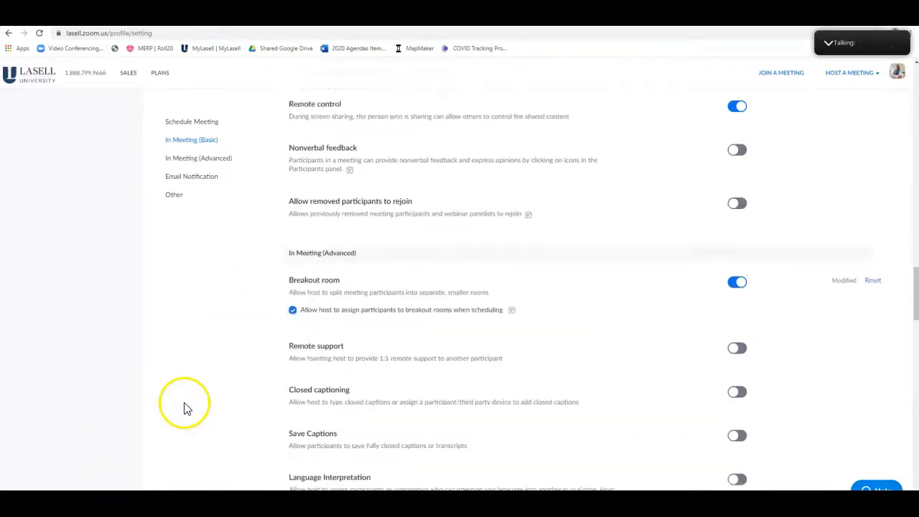
triple_click(351, 177)
click(738, 180)
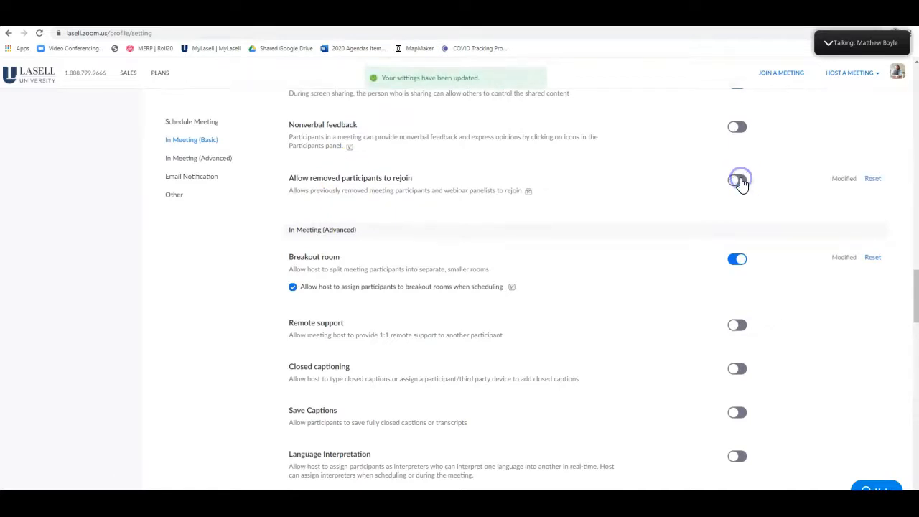
Step: Turn Breakout room off and back on, and re-enable Allow host to assign participants to breakout rooms when scheduling, saving the change
scroll(221, 248, down, 2)
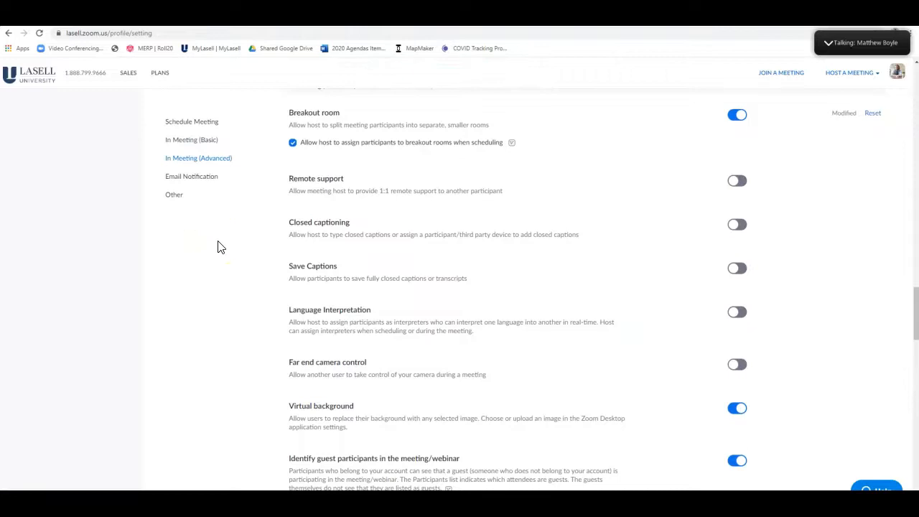
double_click(294, 108)
click(293, 108)
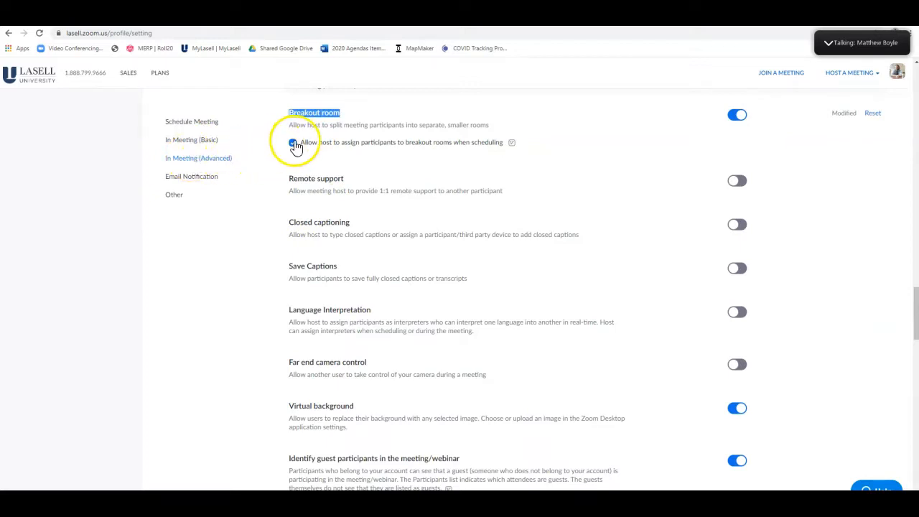
click(740, 119)
click(738, 117)
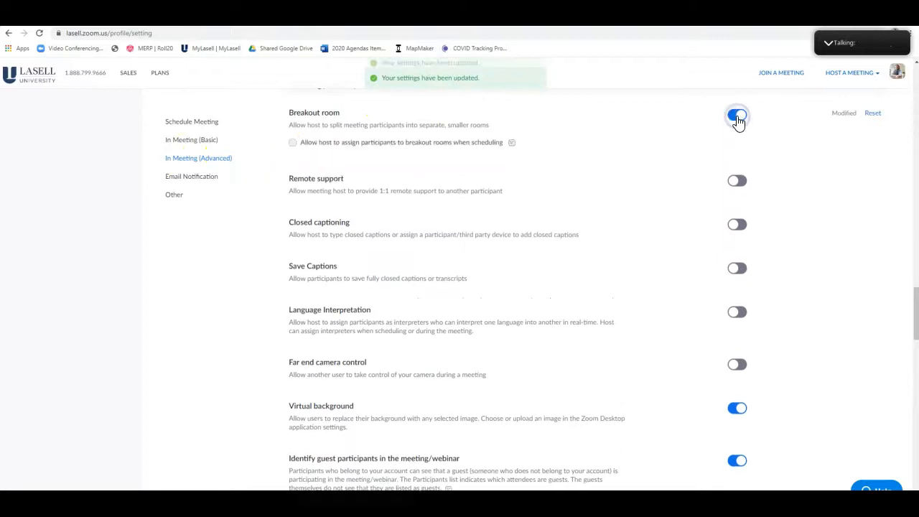
double_click(353, 144)
click(352, 144)
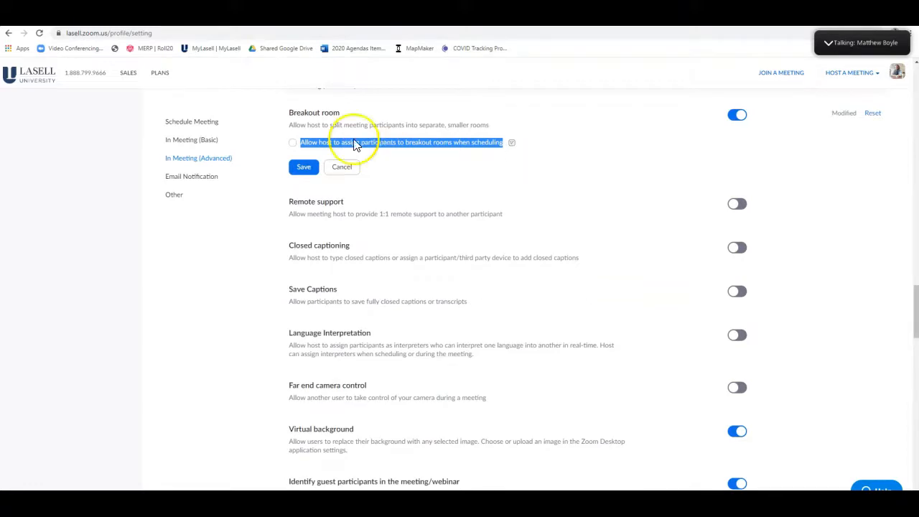
click(292, 143)
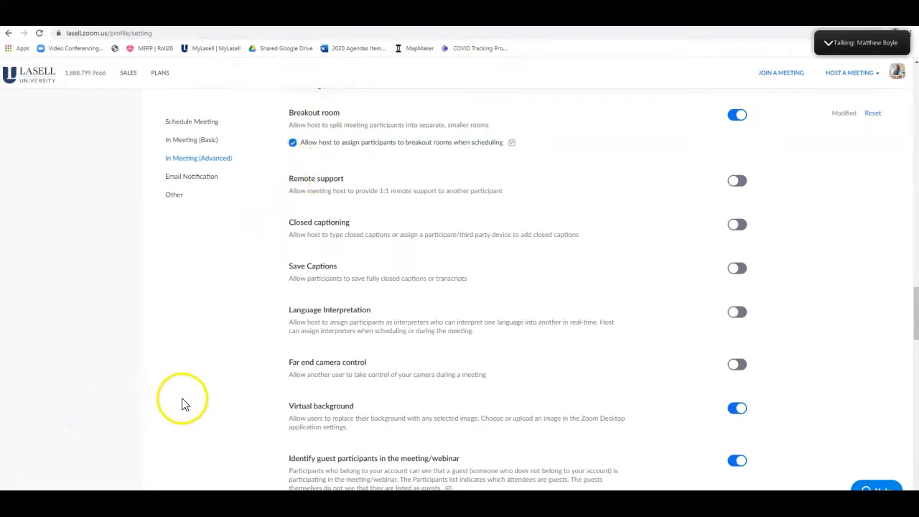
Step: Review the remaining In Meeting (Advanced) settings, including virtual background and waiting room, plus the Email Notification and Other sections
scroll(211, 379, down, 2)
scroll(212, 381, down, 1)
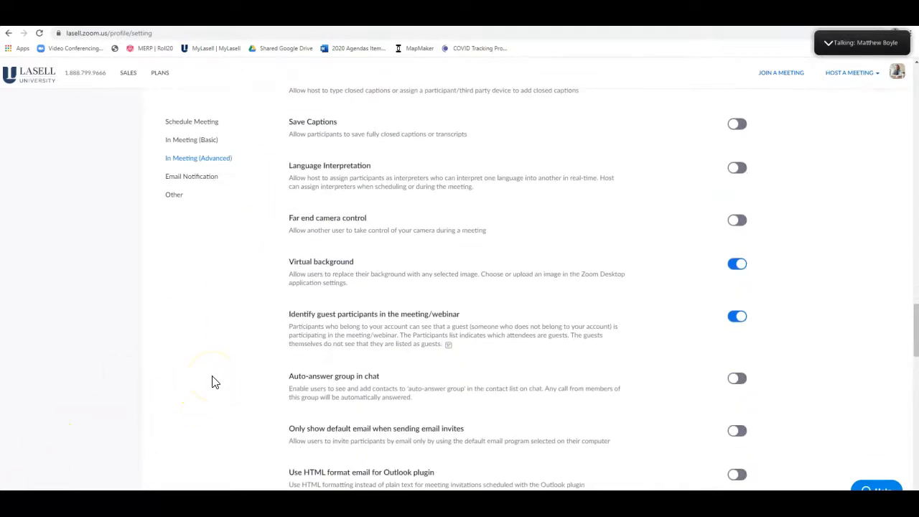
scroll(213, 381, down, 4)
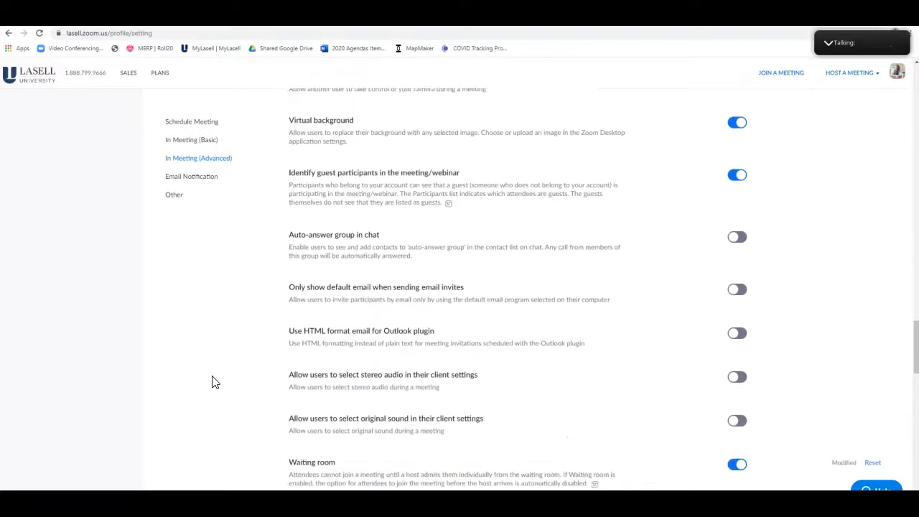
scroll(212, 381, down, 1)
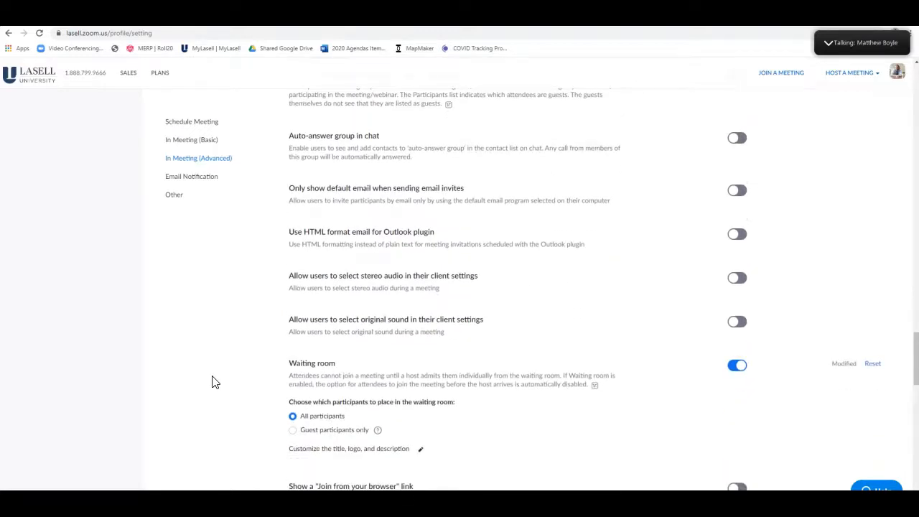
scroll(213, 382, down, 2)
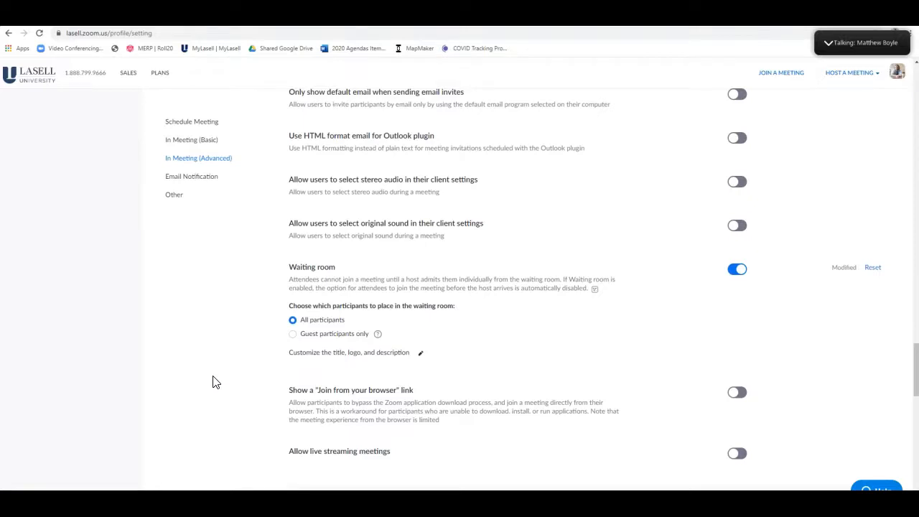
scroll(212, 382, down, 3)
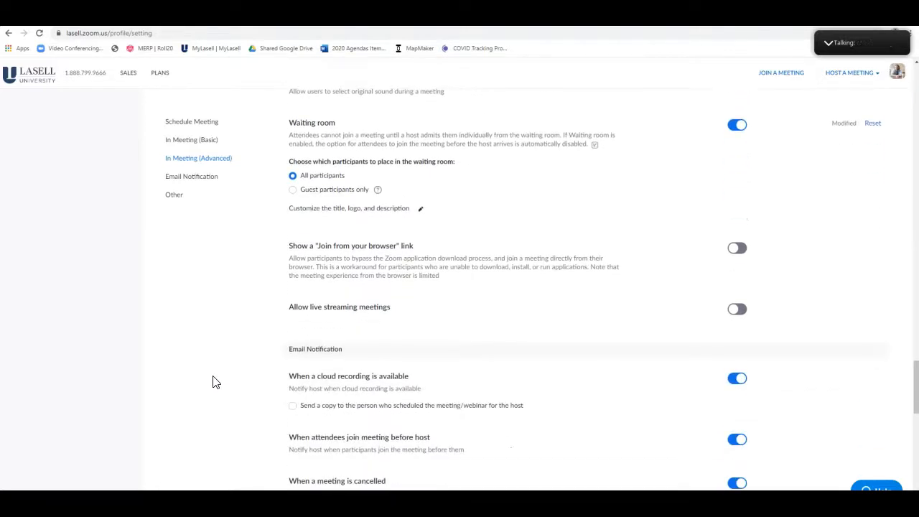
scroll(213, 382, down, 4)
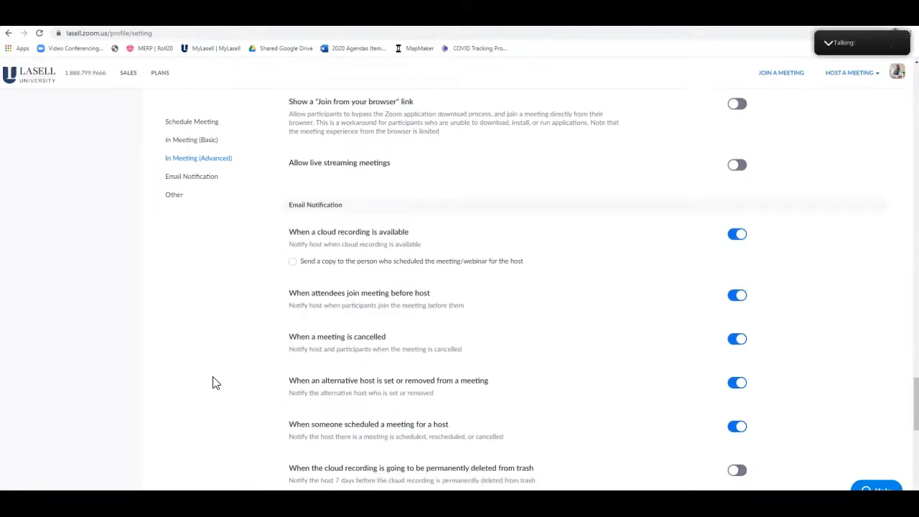
scroll(213, 382, down, 1)
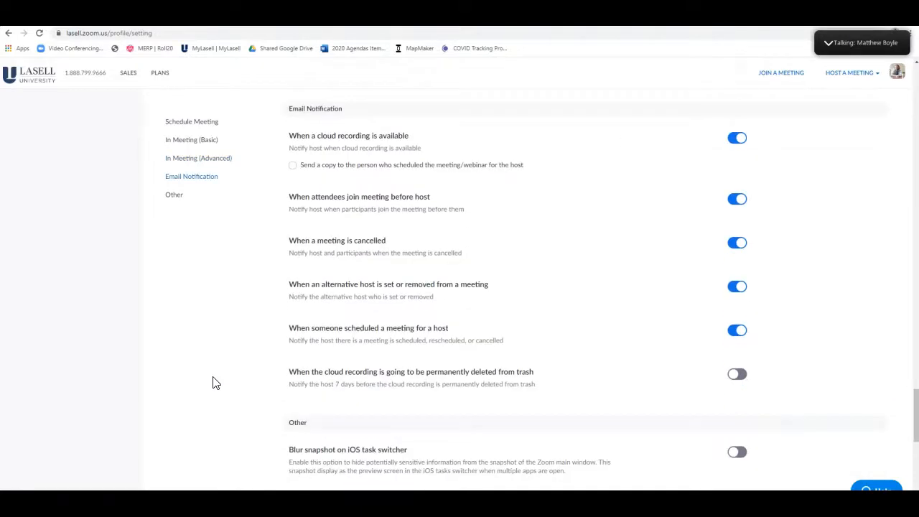
scroll(212, 381, down, 9)
scroll(213, 382, up, 20)
scroll(212, 382, up, 10)
Step: Switch to the Canvas course, dismiss the copied meeting invitation dialog, and start scheduling a new meeting from the course's Zoom page
click(72, 456)
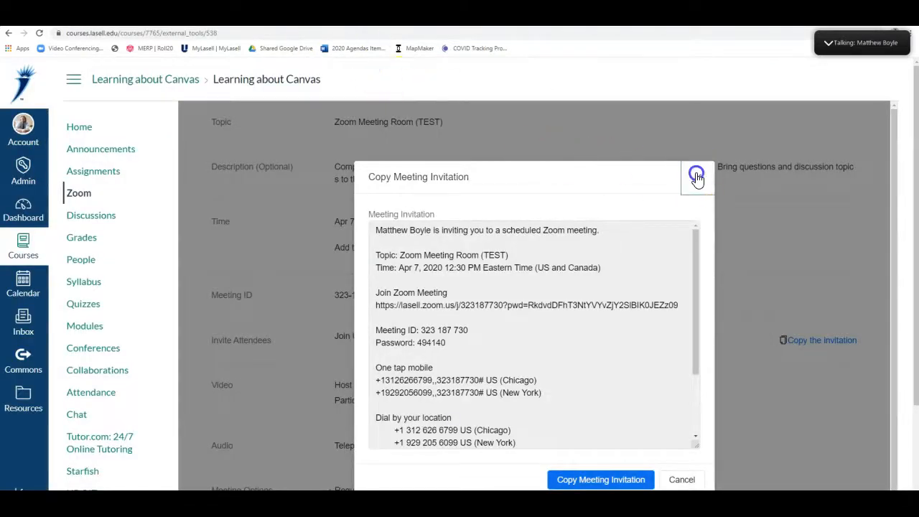
click(697, 178)
scroll(646, 255, up, 2)
click(96, 196)
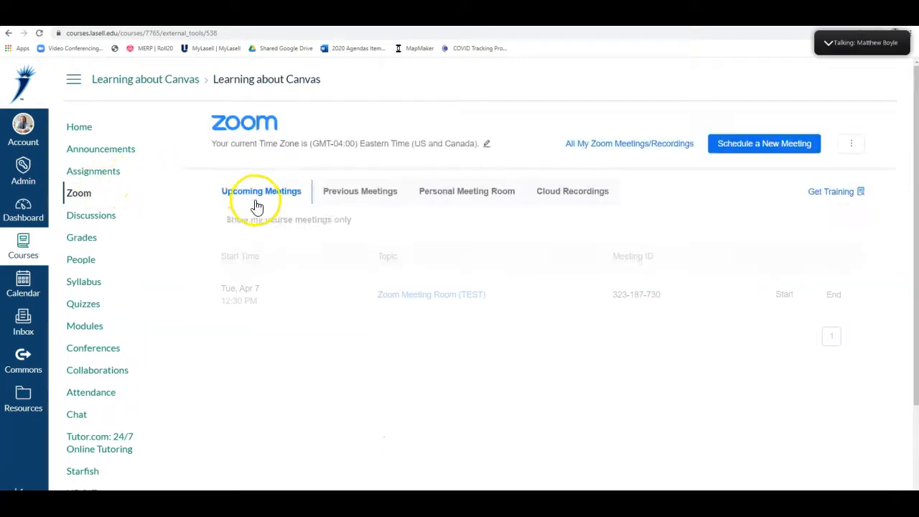
click(756, 139)
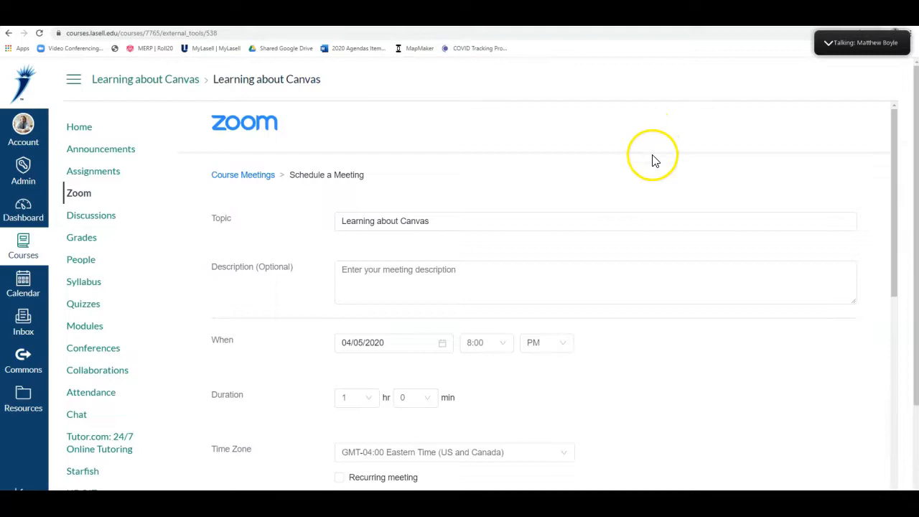
Step: Select video off for both host and participants and Both for audio in the new meeting form
scroll(410, 287, down, 6)
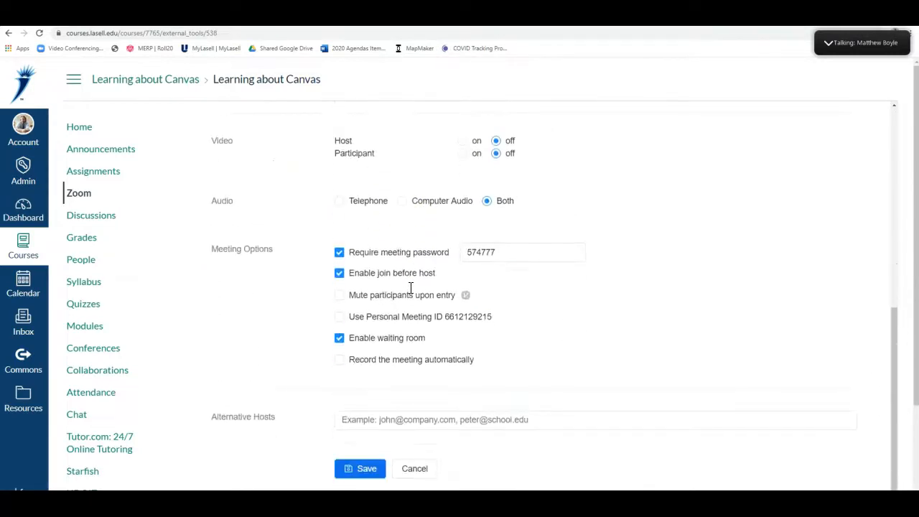
click(495, 141)
click(496, 153)
click(488, 202)
scroll(642, 210, down, 1)
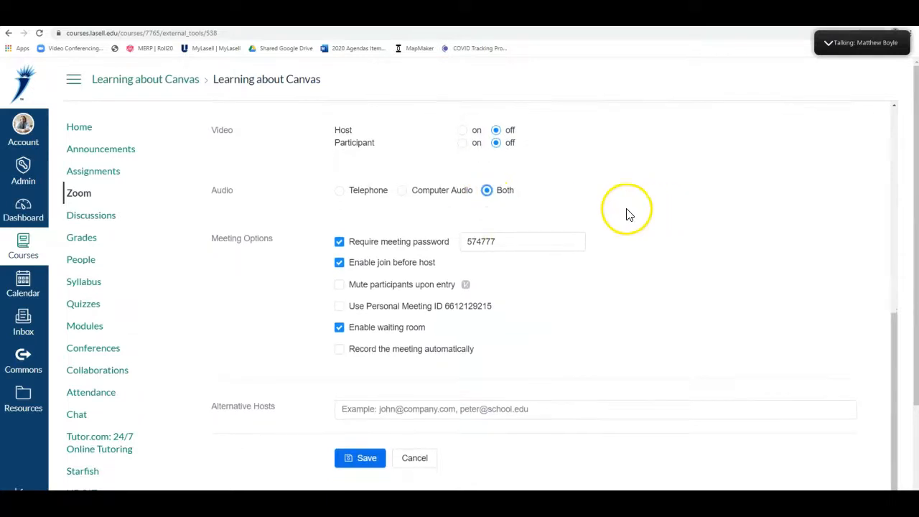
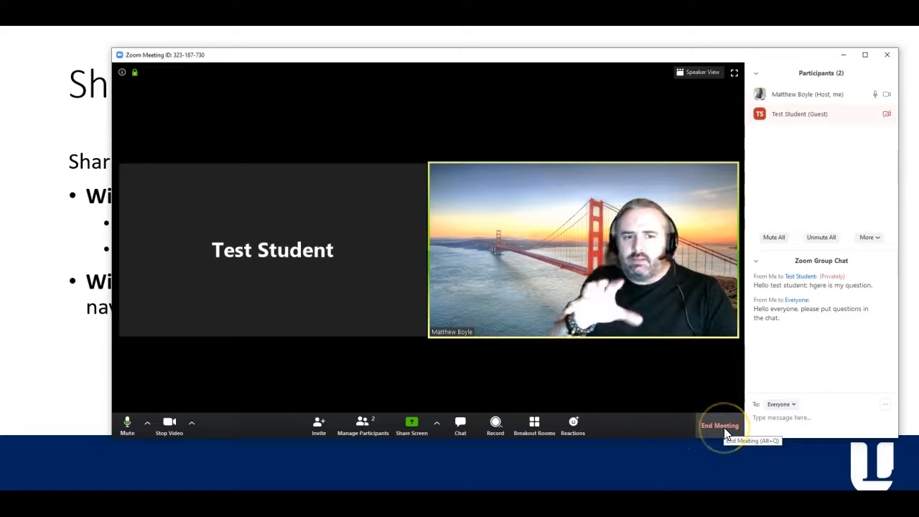
Step: End the running Zoom meeting for all participants and exit the slide show on sharing recordings
click(720, 425)
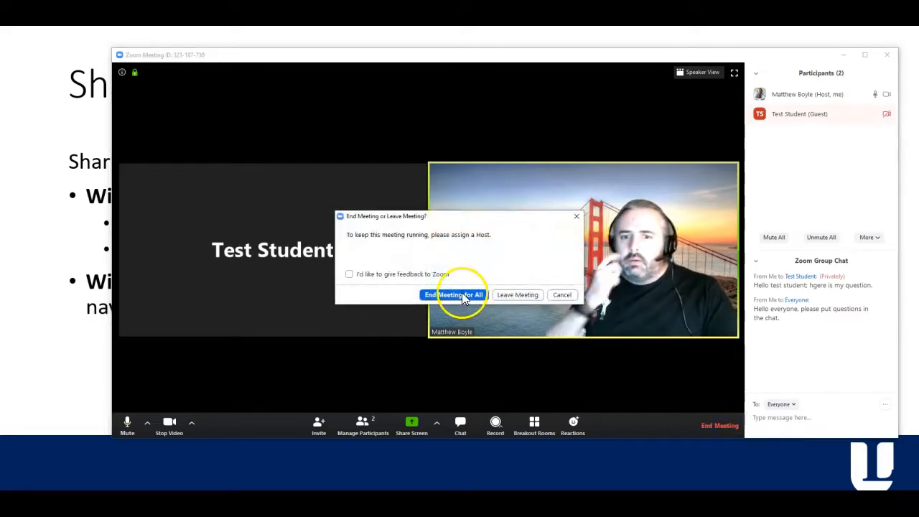
click(463, 296)
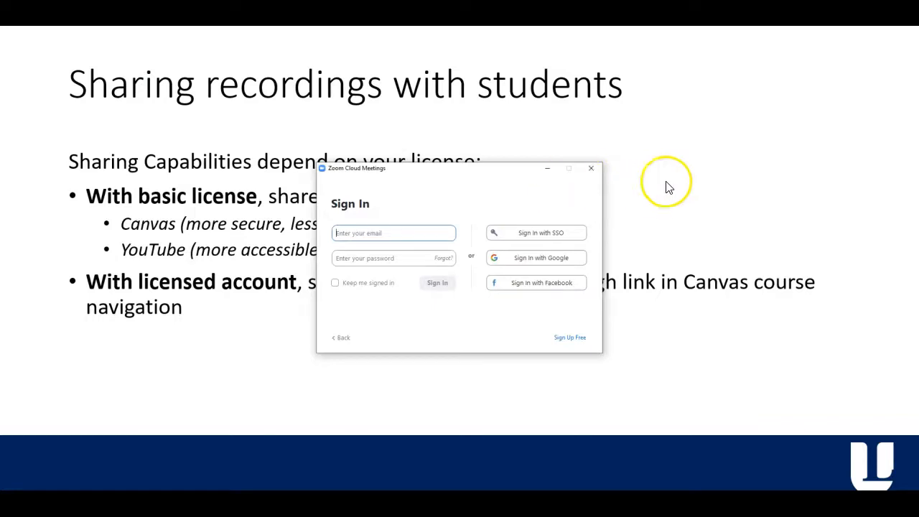
click(697, 187)
key(Escape)
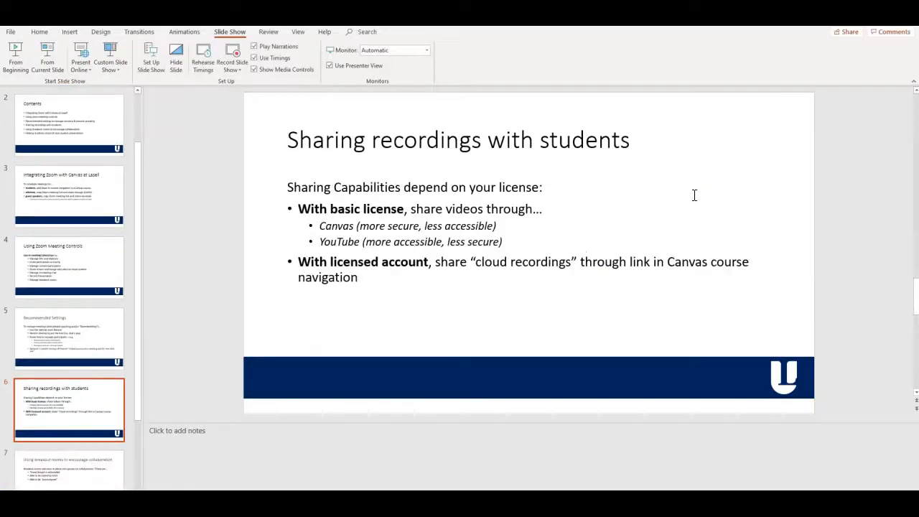
Step: Switch to the Canvas course in the browser and open the Cloud Recordings list on its Zoom page
key(alt+Tab)
key(alt+Tab)
key(alt+Tab)
key(alt+Tab)
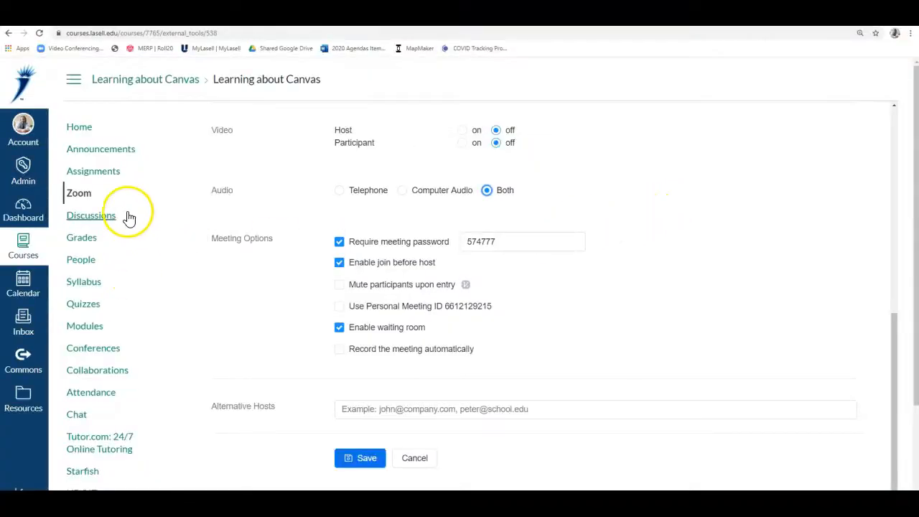
click(88, 136)
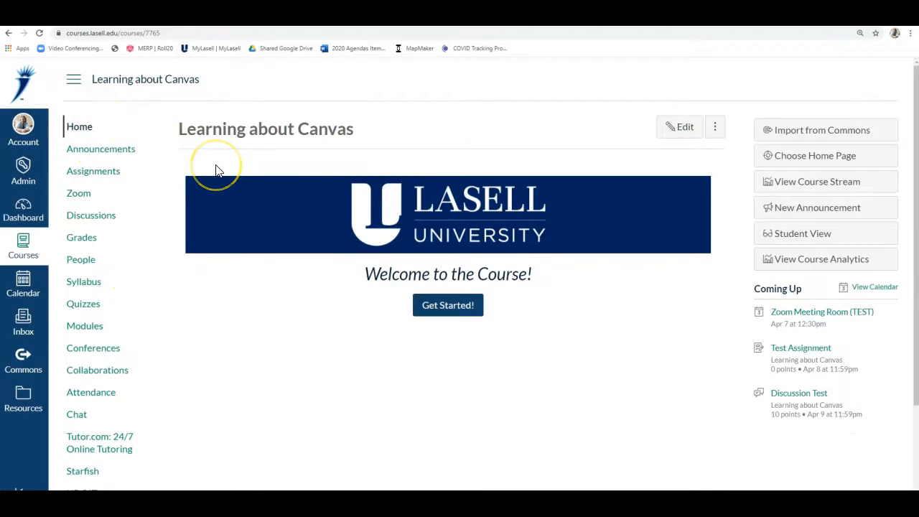
click(93, 191)
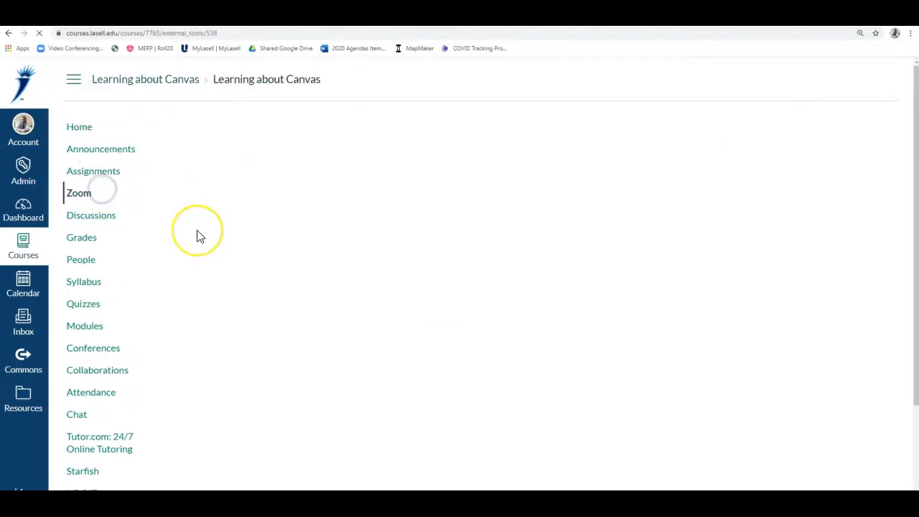
click(558, 190)
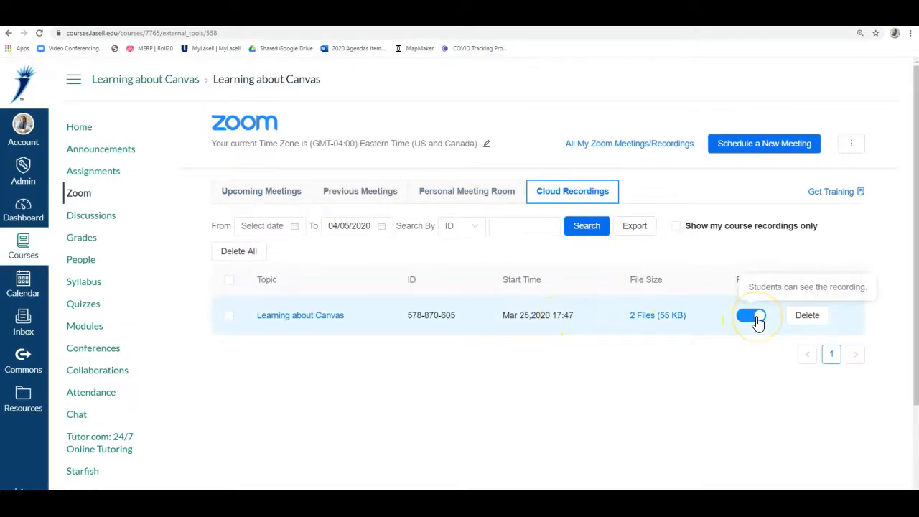
Step: Unpublish the Learning about Canvas cloud recording, publish it again, and return to the course home page
click(752, 315)
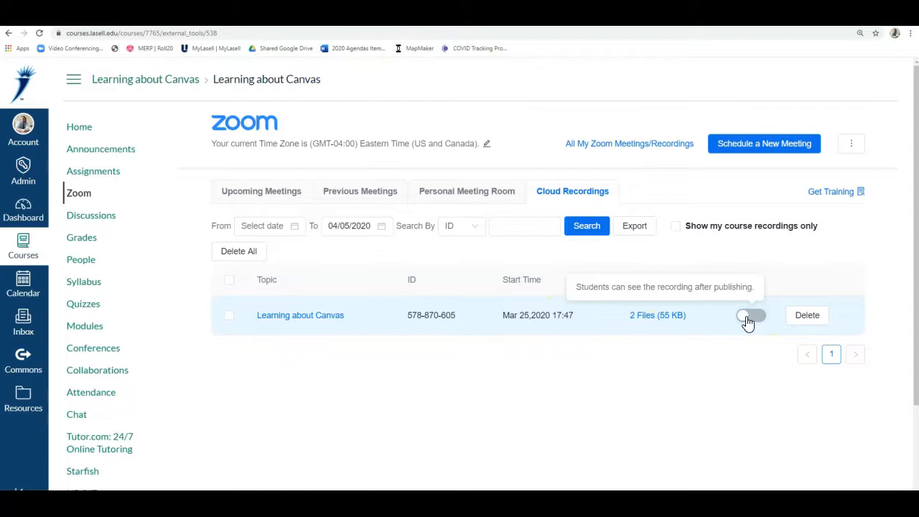
click(747, 320)
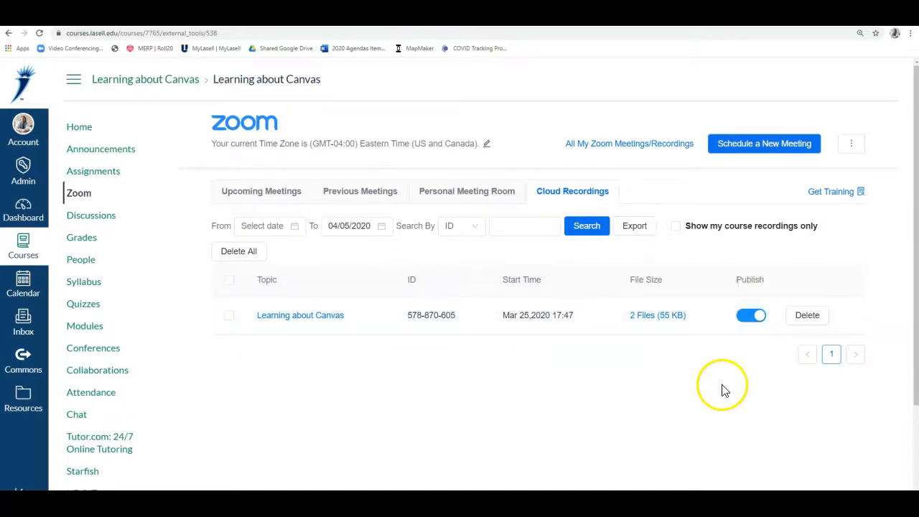
click(79, 128)
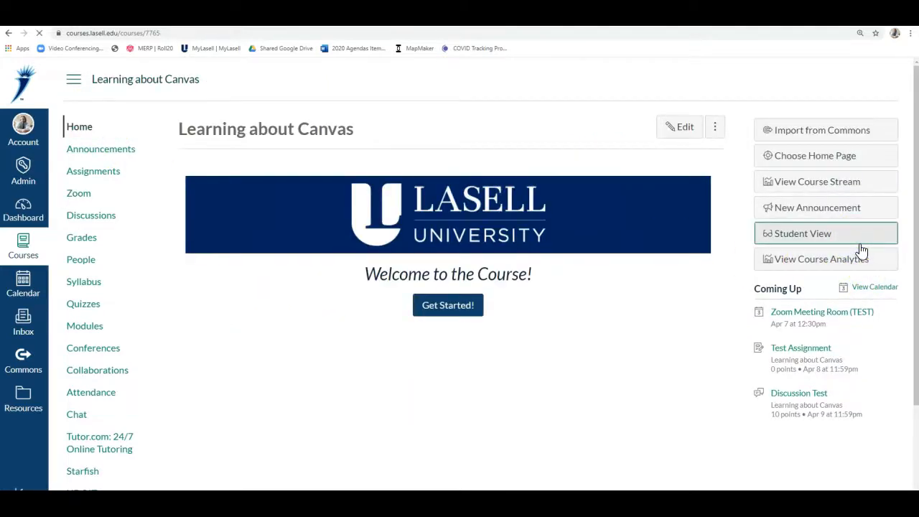
Step: Enter Student View, open the course's Zoom cloud recordings, and view the Learning about Canvas recording details as a student
click(860, 242)
click(81, 195)
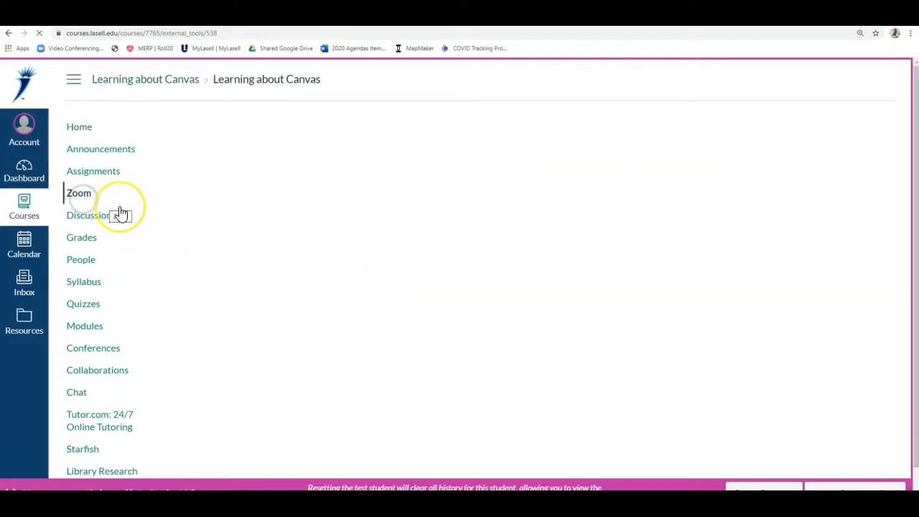
click(459, 190)
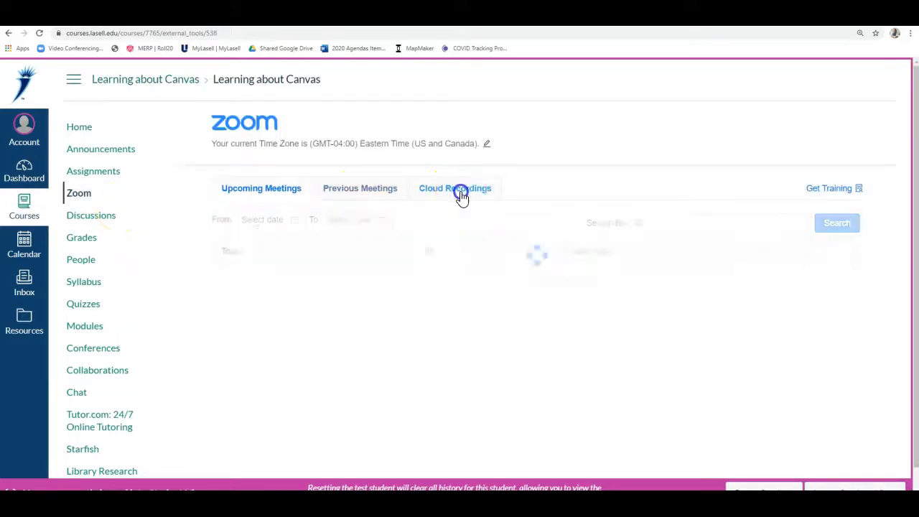
click(300, 284)
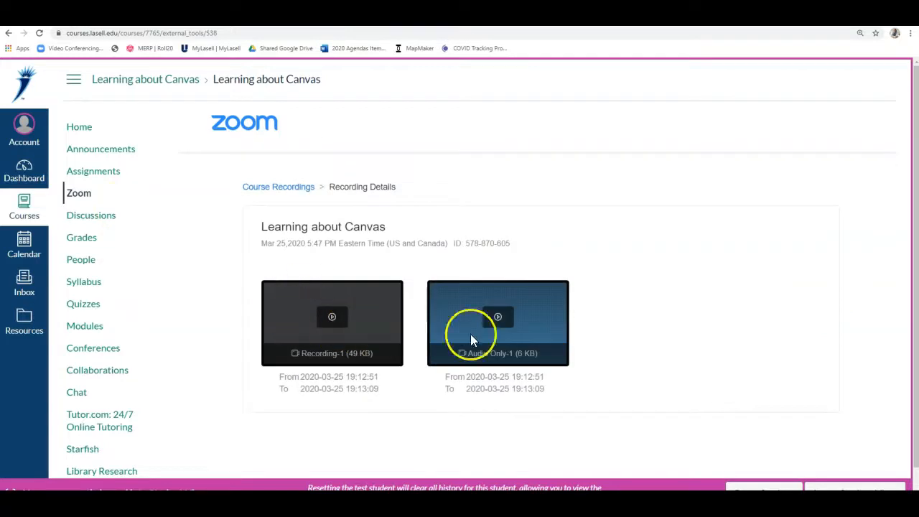
click(495, 326)
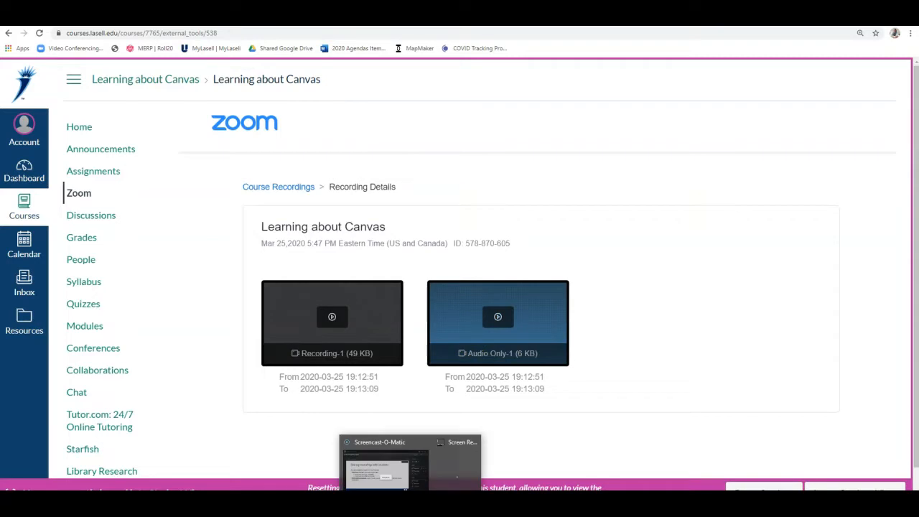
click(466, 476)
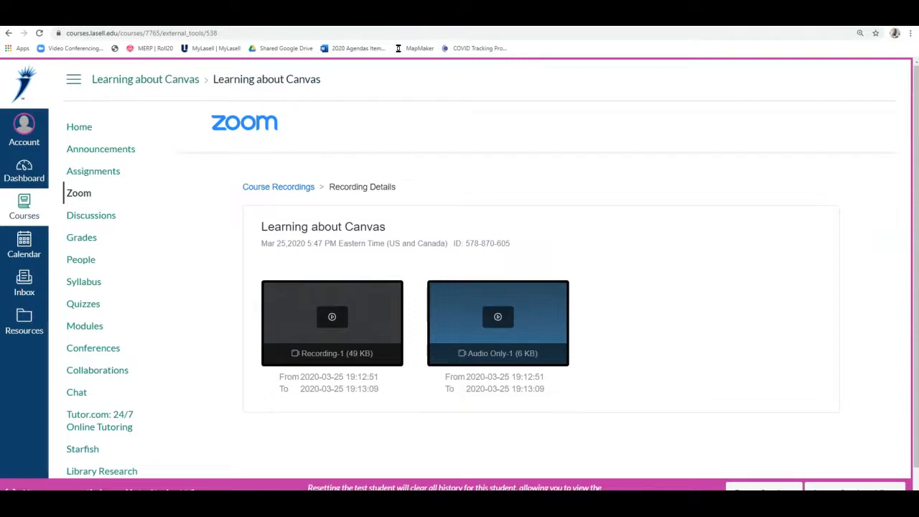
Step: From the course's Zoom page outside Student View, start the Zoom Meeting Room (TEST) meeting and join with computer audio
click(77, 193)
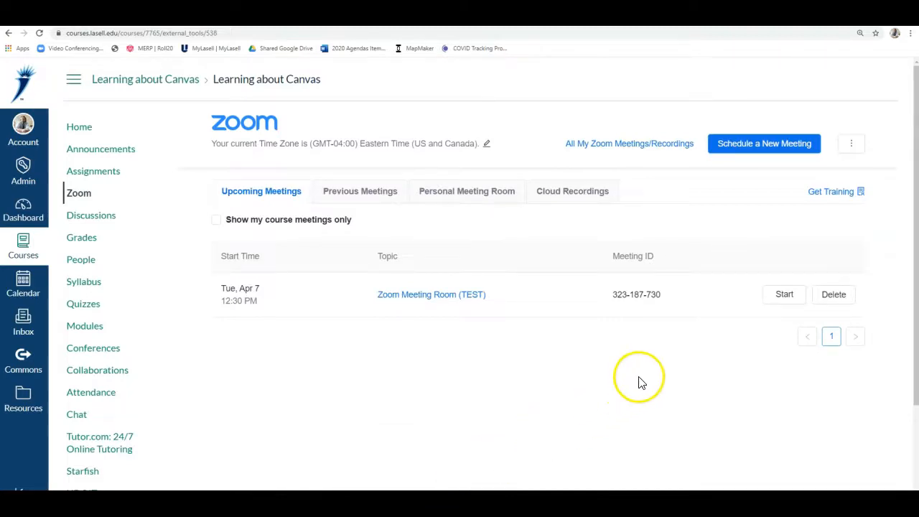
click(786, 295)
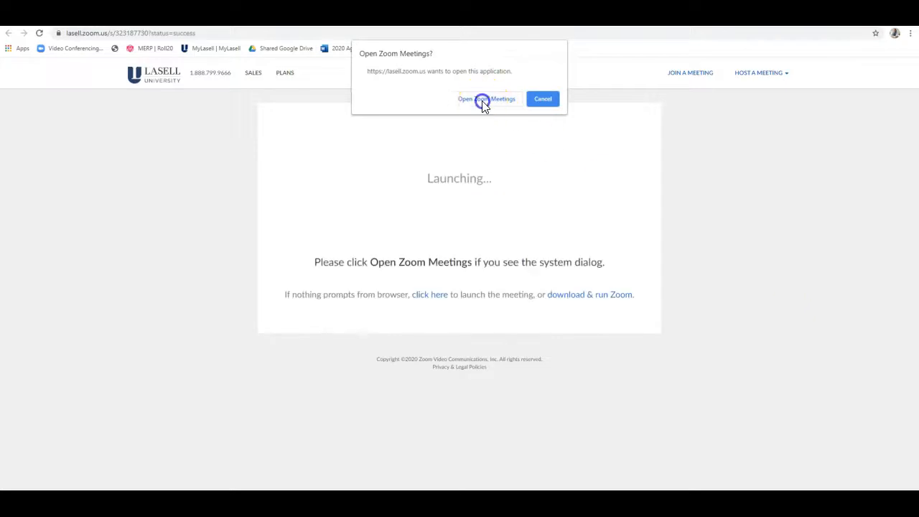
click(483, 98)
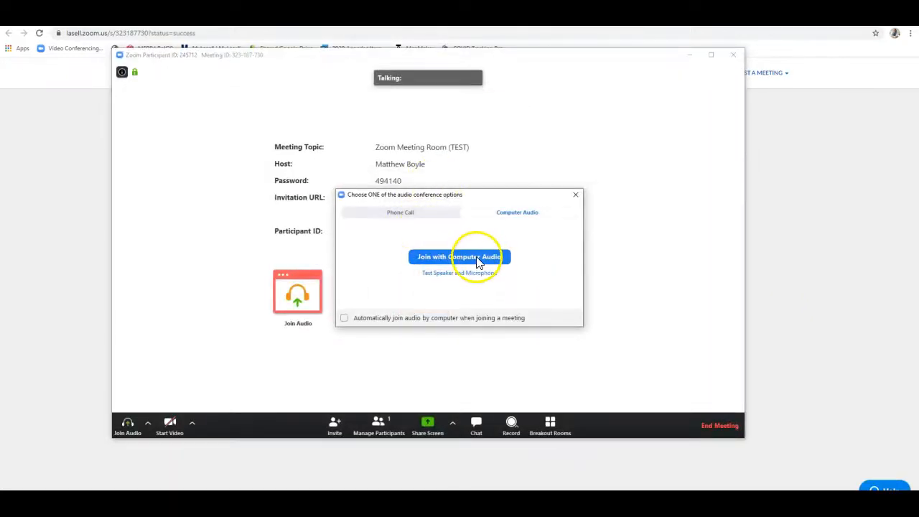
click(479, 258)
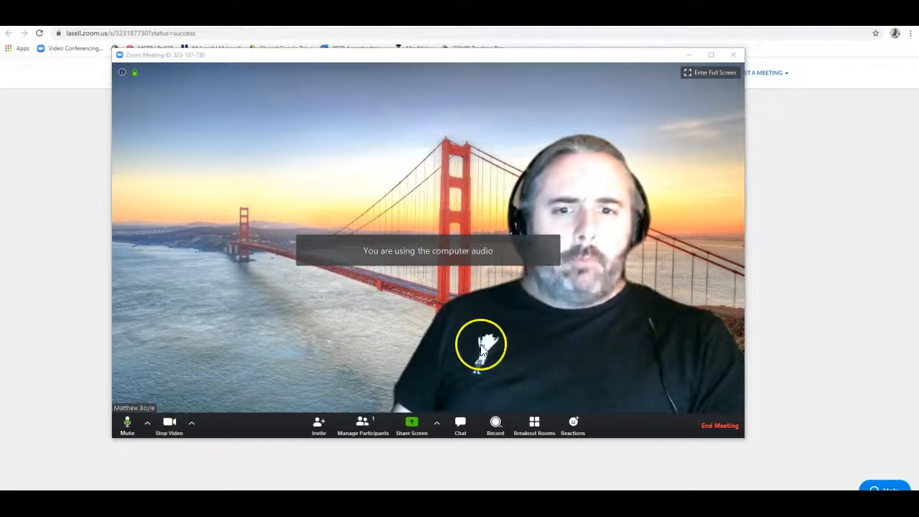
Step: Make a short recording of the meeting on this computer, stop it, and end the meeting for all participants
click(501, 428)
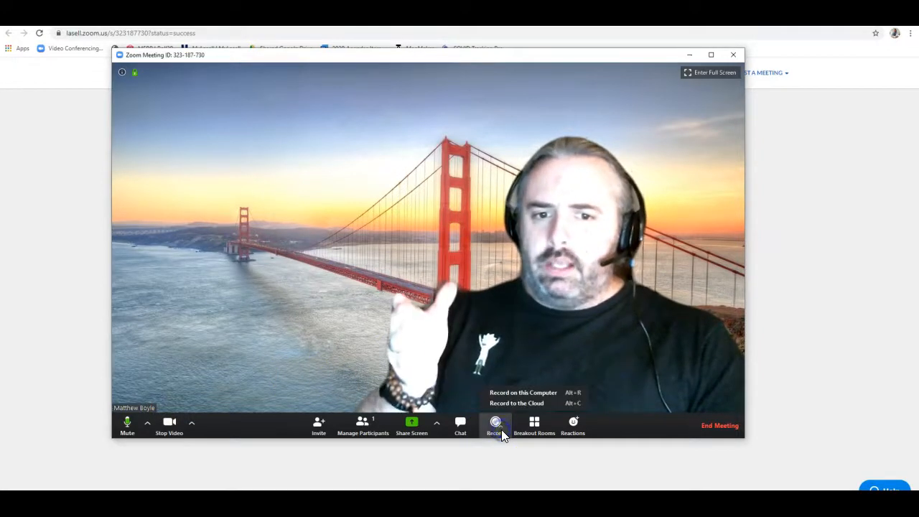
click(549, 392)
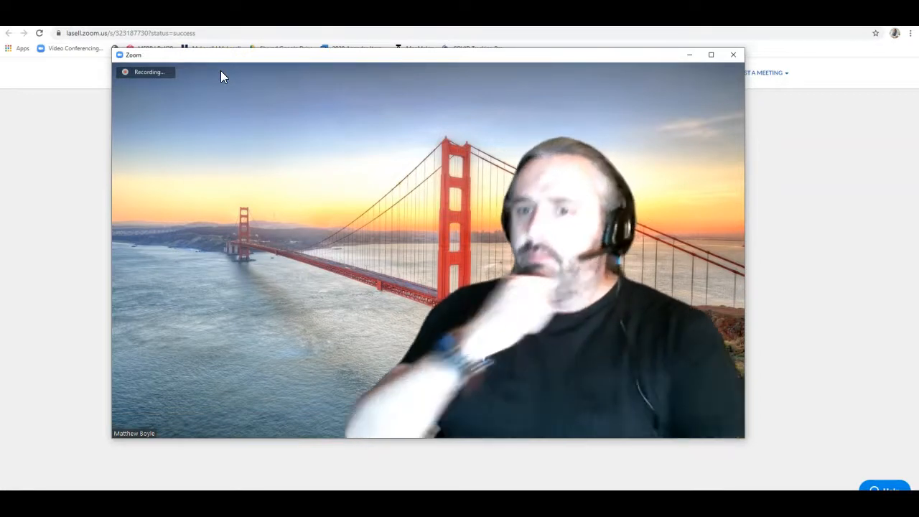
click(221, 73)
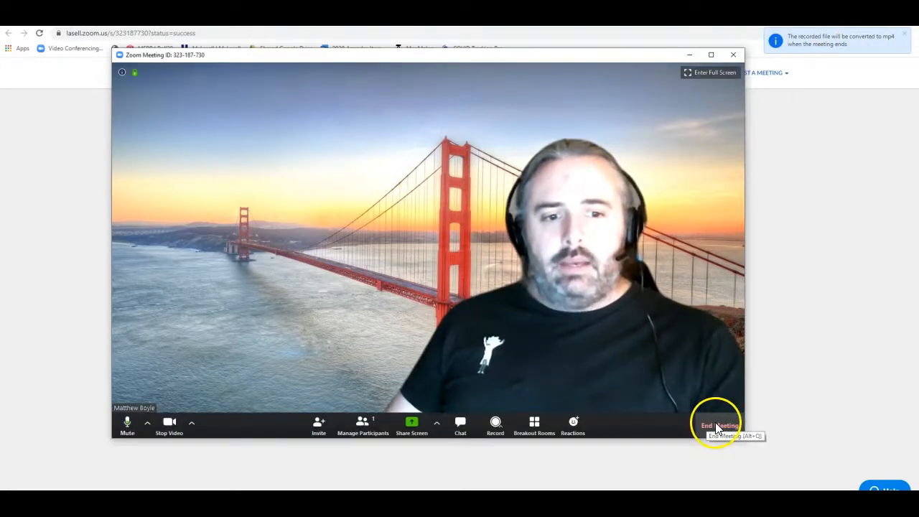
click(717, 425)
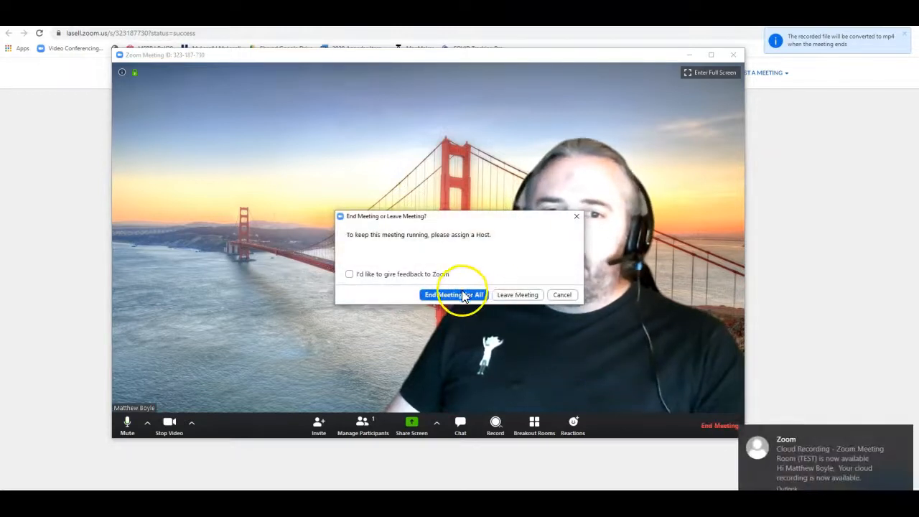
click(458, 295)
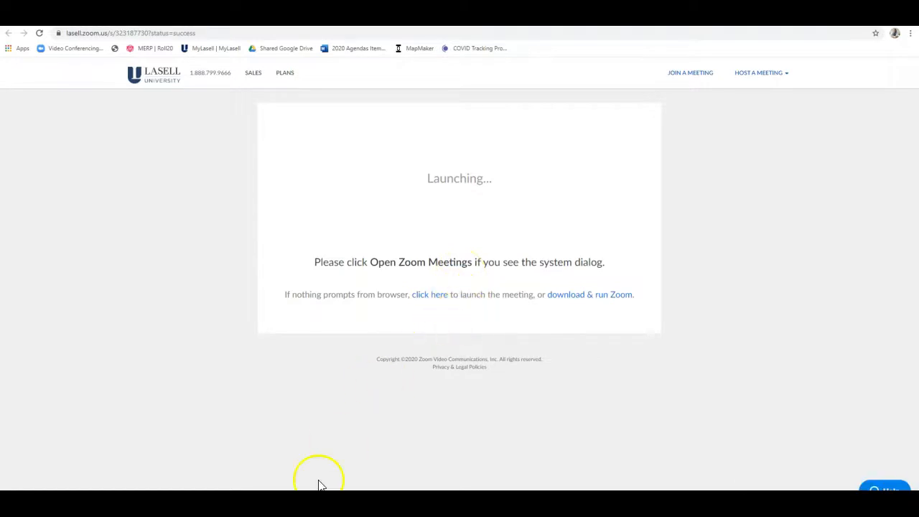
Step: In File Explorer, open the 2020-04-05 19.29.54 Zoom Meeting Room (TEST) recording folder inside the Zoom folder in Documents
mouse_move(268, 511)
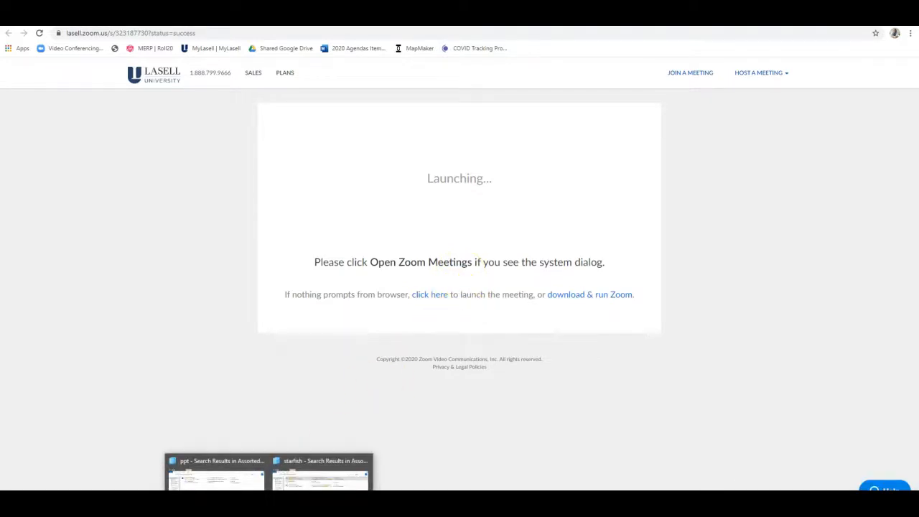
click(234, 479)
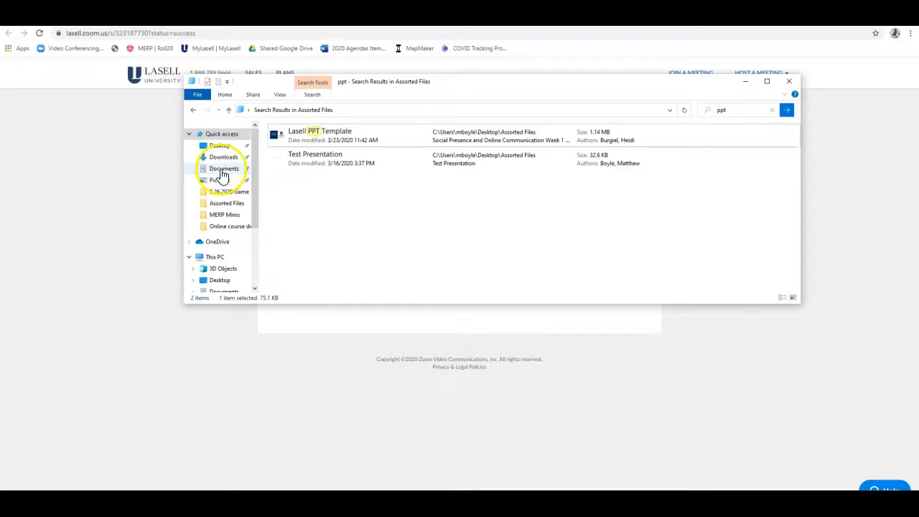
scroll(224, 244, down, 3)
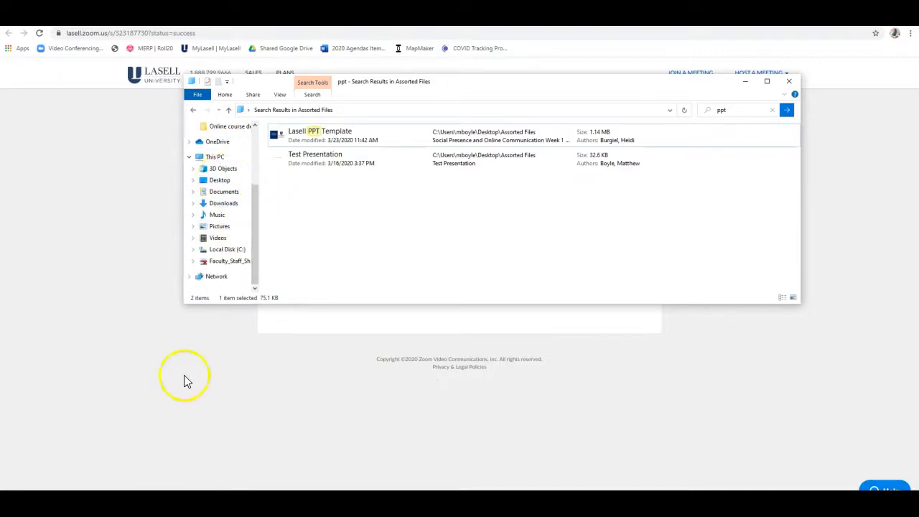
click(223, 192)
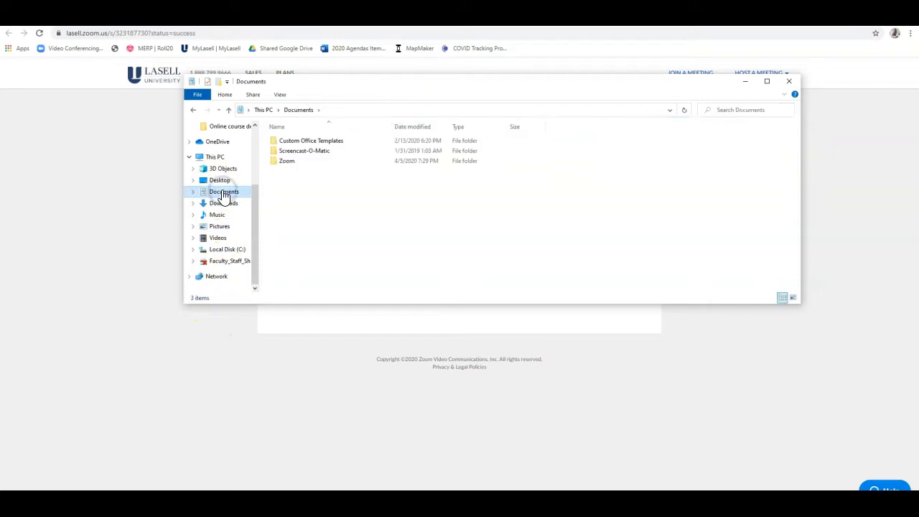
click(288, 162)
double_click(305, 165)
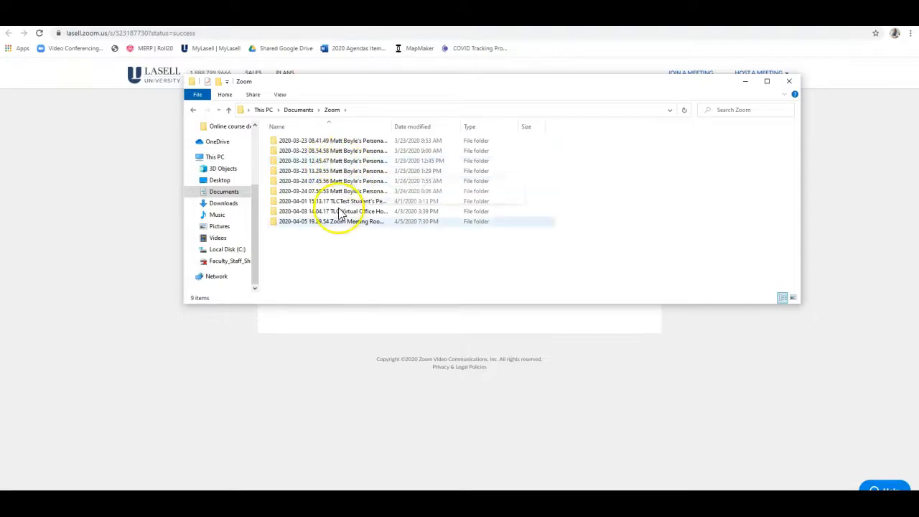
click(302, 222)
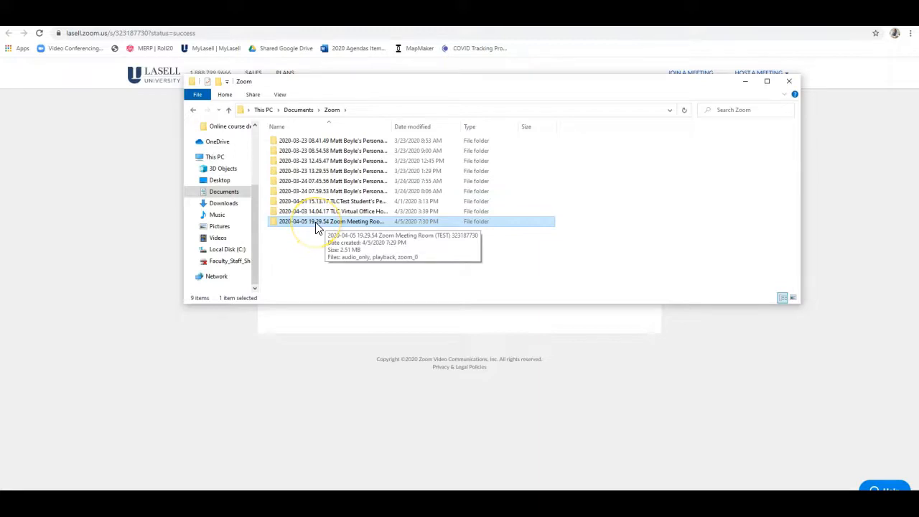
double_click(321, 221)
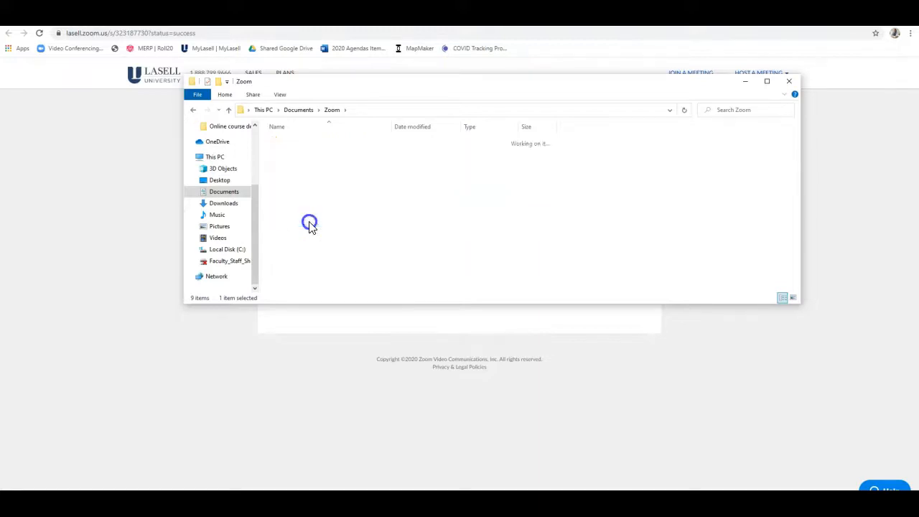
Step: Play the zoom_0 recording file, pause it, and close the video player
double_click(288, 161)
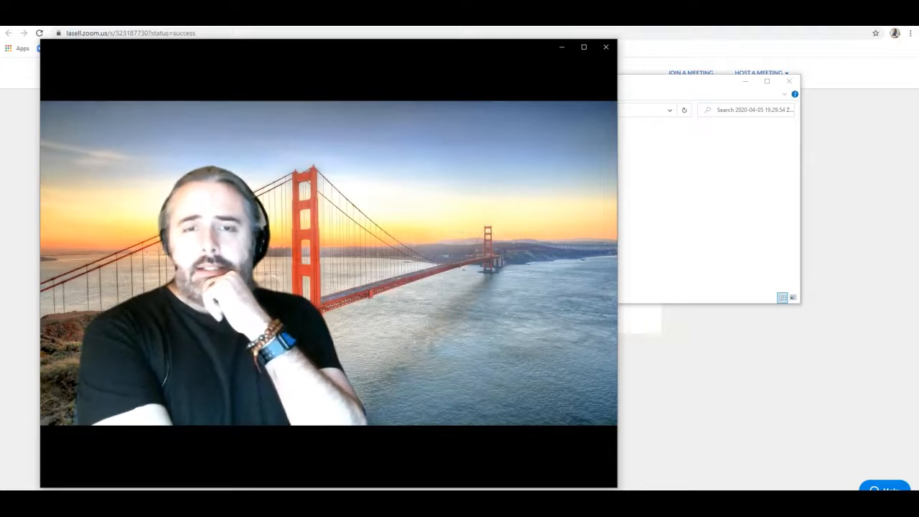
mouse_move(412, 158)
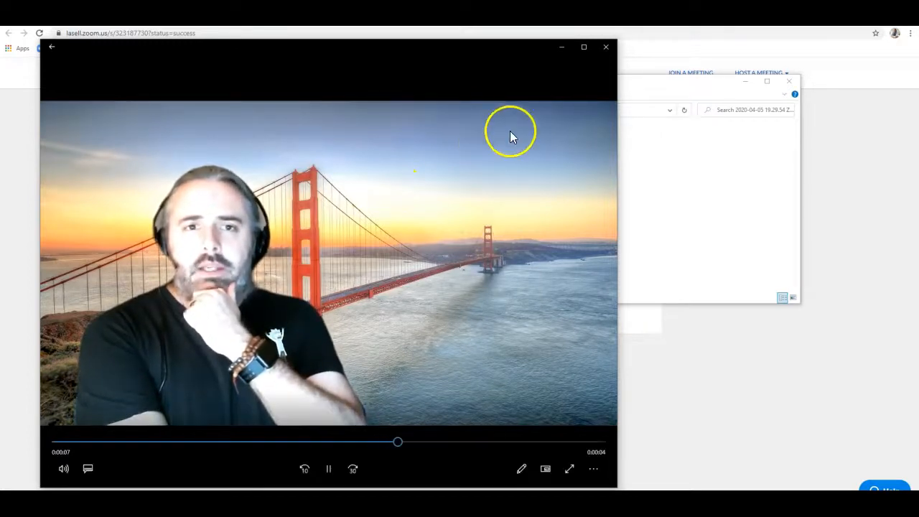
click(328, 468)
click(607, 49)
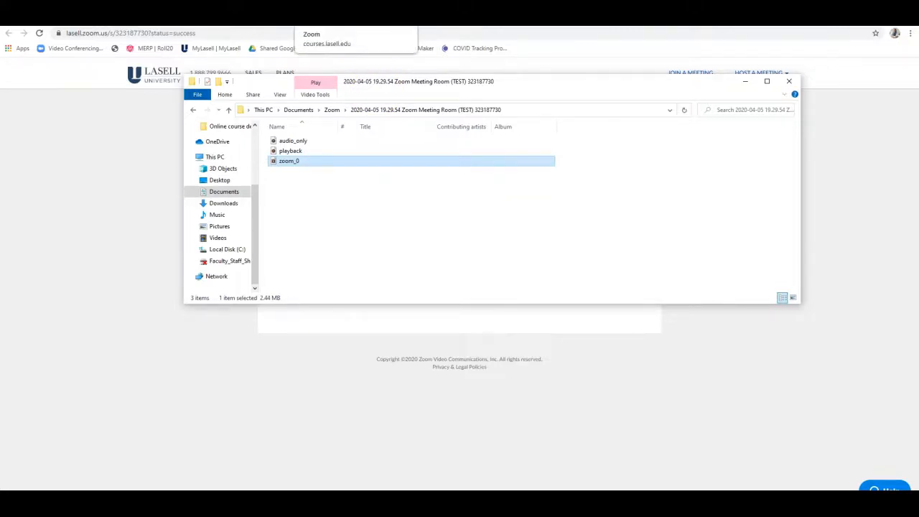
Step: Return to the Canvas course in the browser, open its Modules page, and locate the Recording of Synchronous Class header in Module 1
click(338, 20)
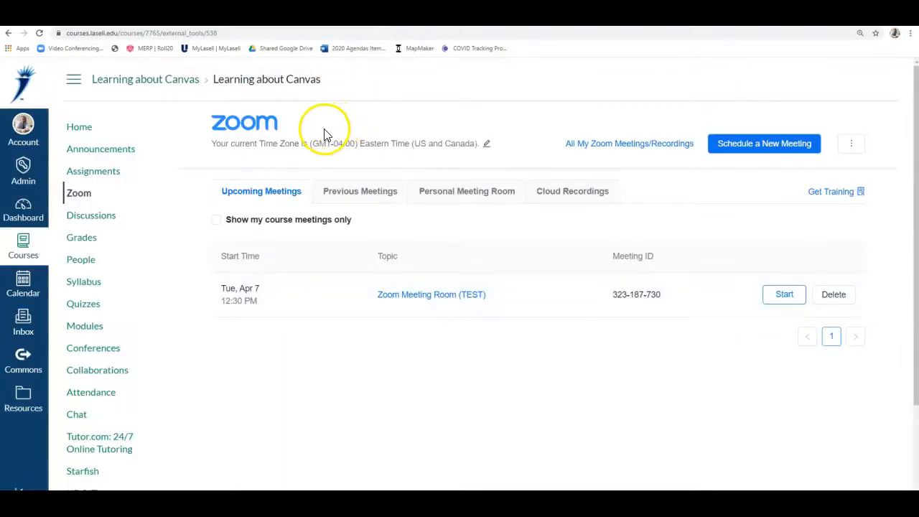
click(112, 327)
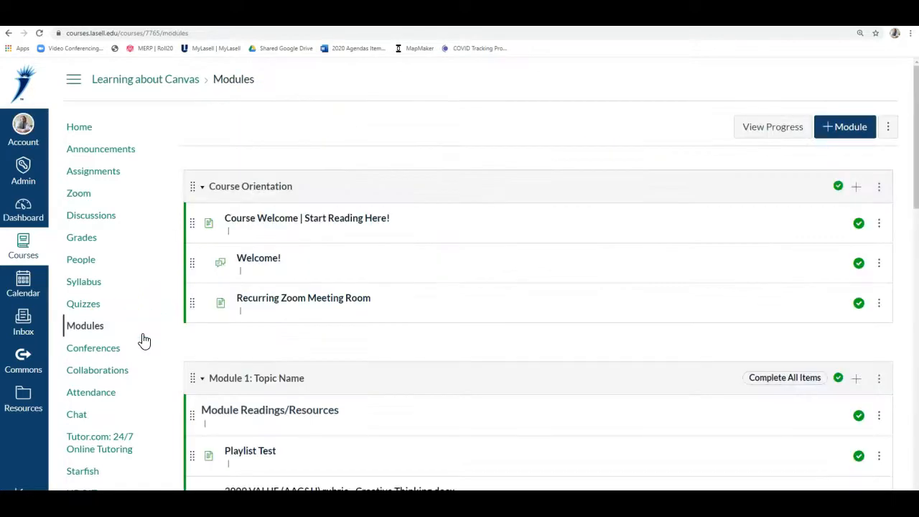
scroll(232, 318, down, 5)
scroll(236, 320, down, 1)
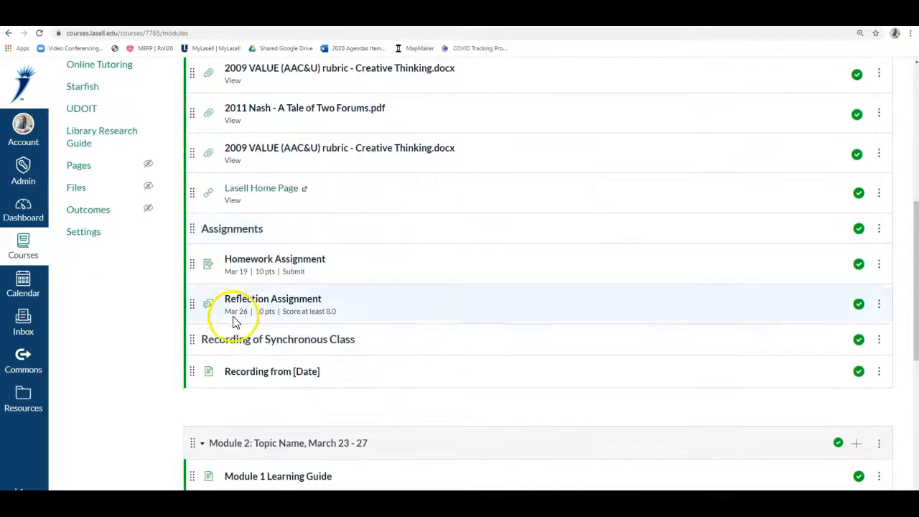
triple_click(290, 335)
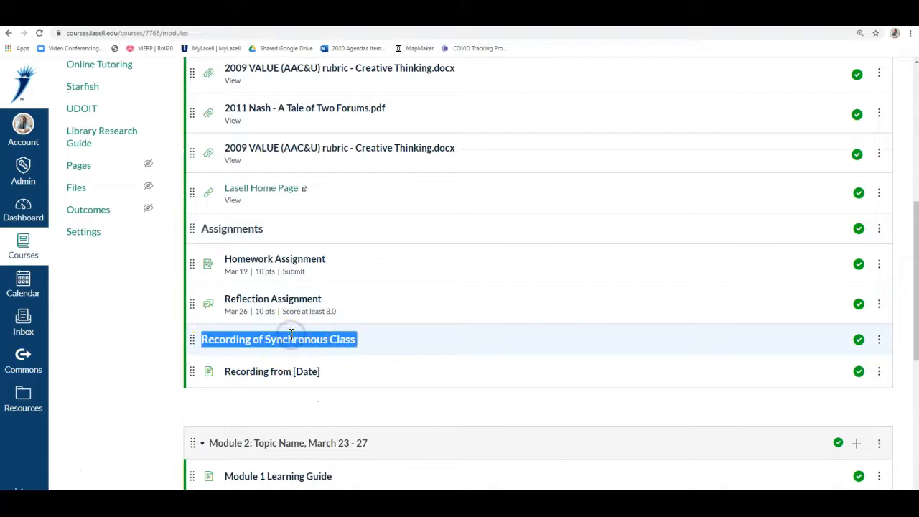
click(289, 377)
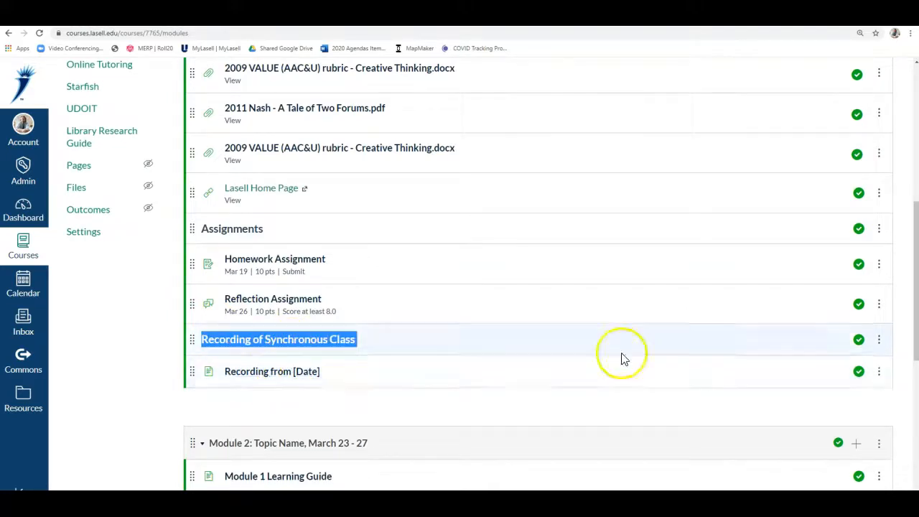
Step: Remove the Recording from [Date] page and the Recording of Synchronous Class header from Module 1
click(878, 373)
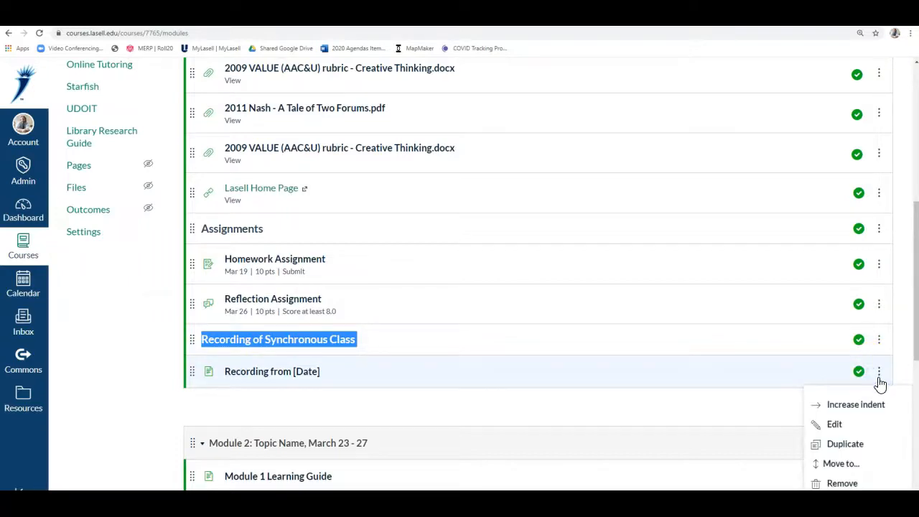
scroll(880, 384, down, 1)
click(861, 437)
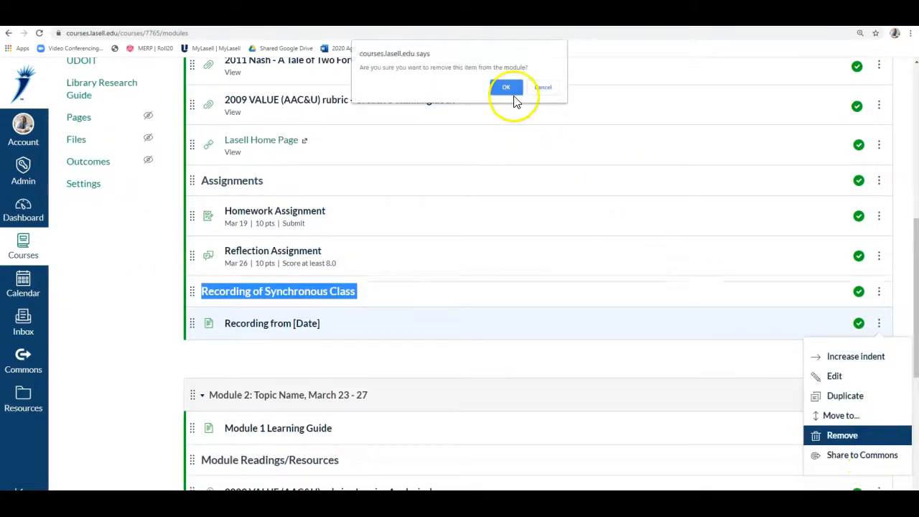
click(506, 87)
click(885, 295)
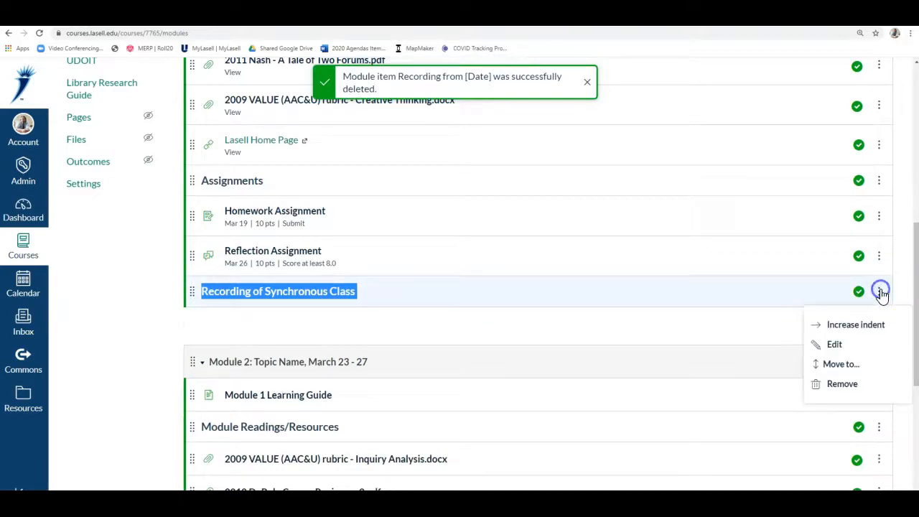
click(869, 383)
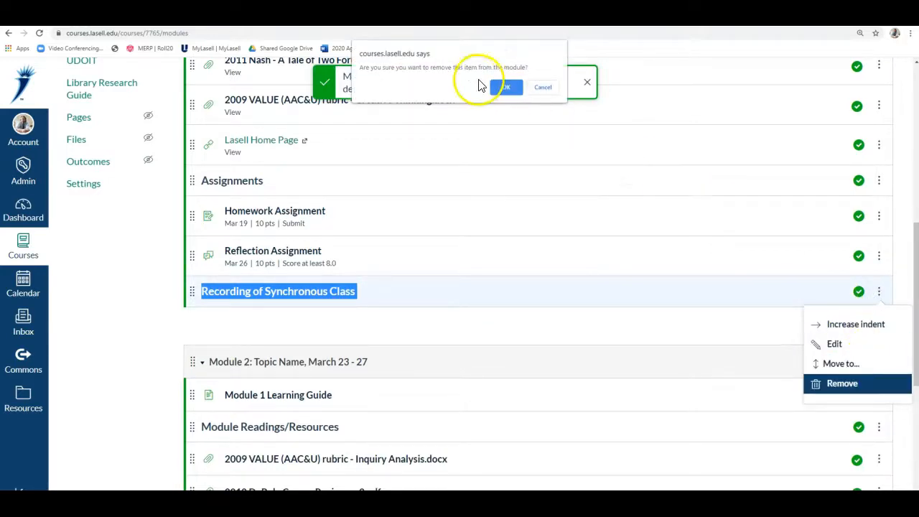
click(504, 87)
Step: Add a text header named Recording from Synchronous Meeting to Module 1
scroll(790, 194, up, 2)
scroll(789, 198, up, 1)
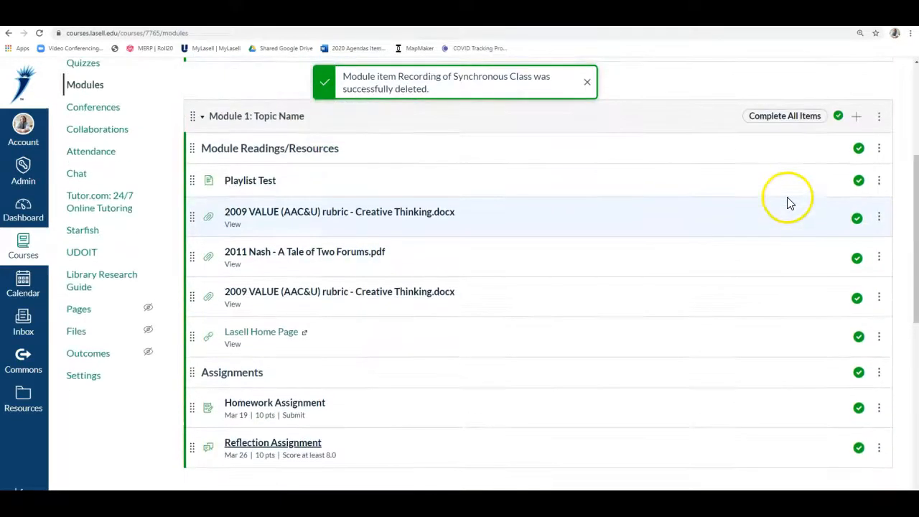
click(856, 119)
click(360, 188)
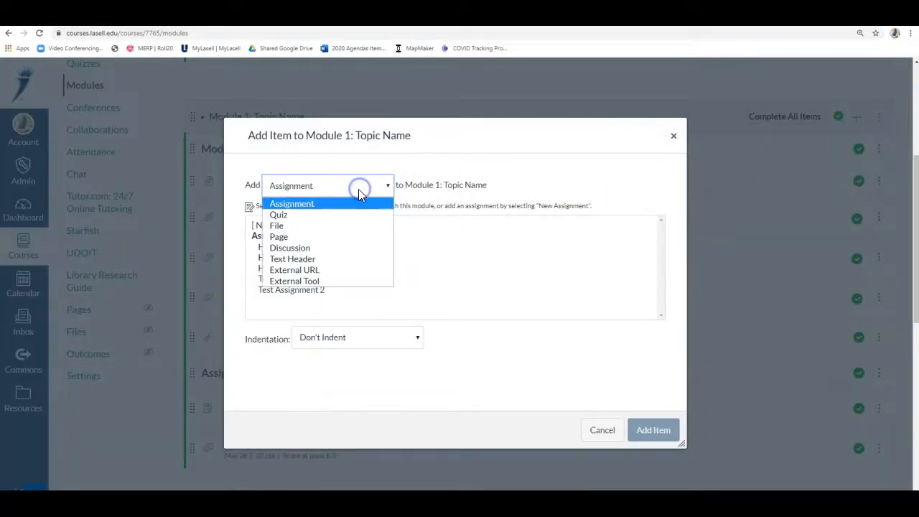
click(335, 260)
click(337, 219)
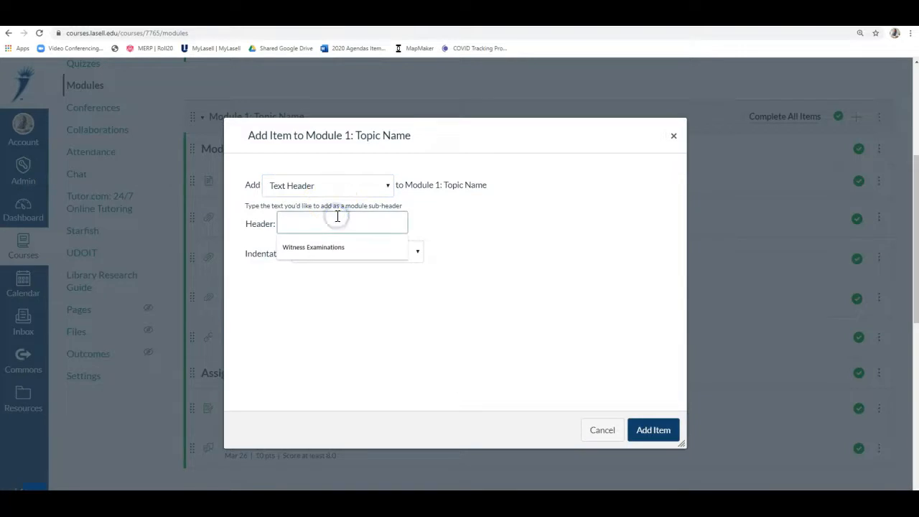
text(Recording from Synchronous Me)
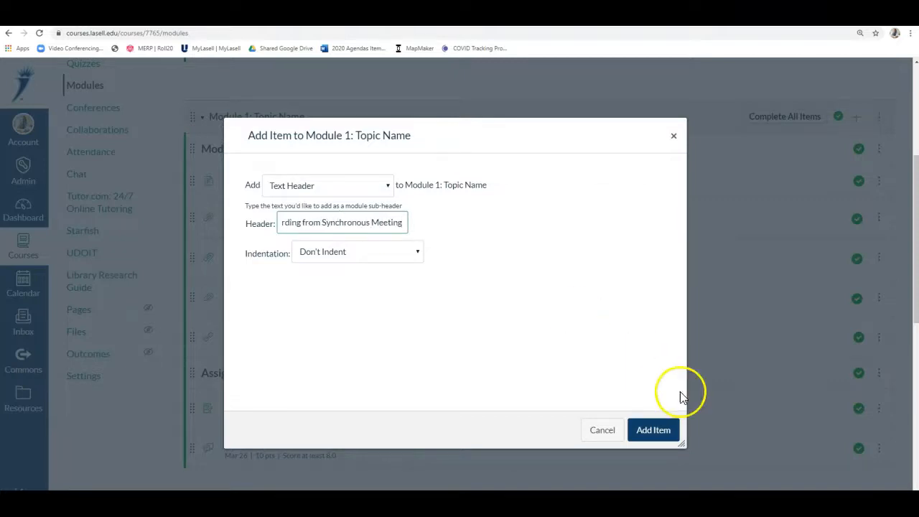
click(664, 431)
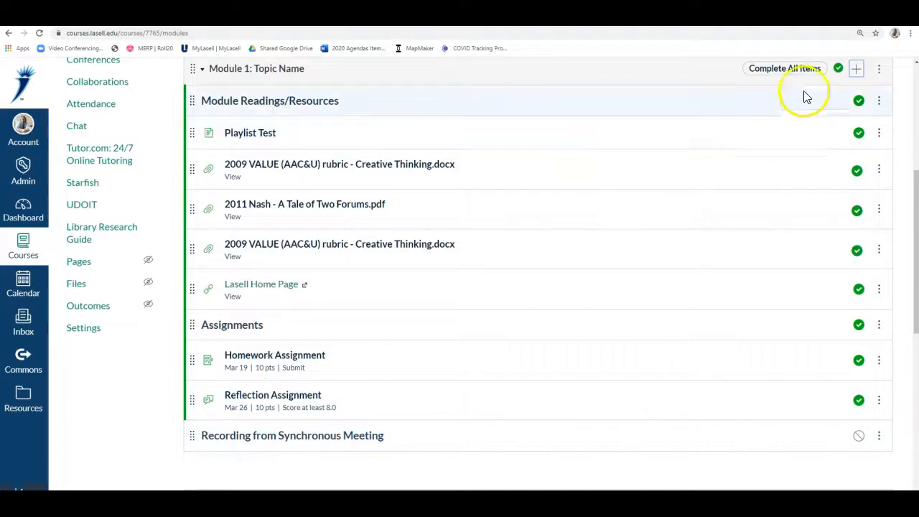
Step: Add a new page named Recording from [date] to Module 1, and publish both the page and the Recording from Synchronous Meeting header
click(856, 68)
click(370, 188)
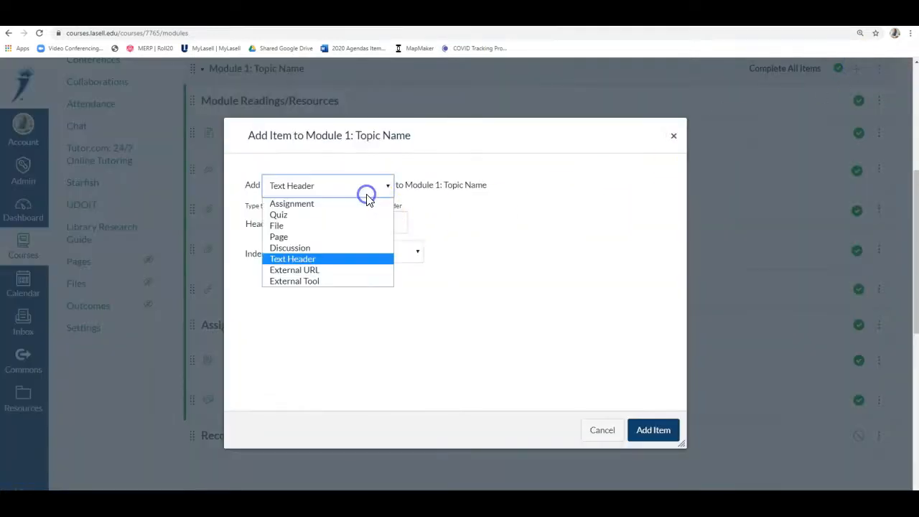
click(329, 242)
click(287, 226)
click(316, 350)
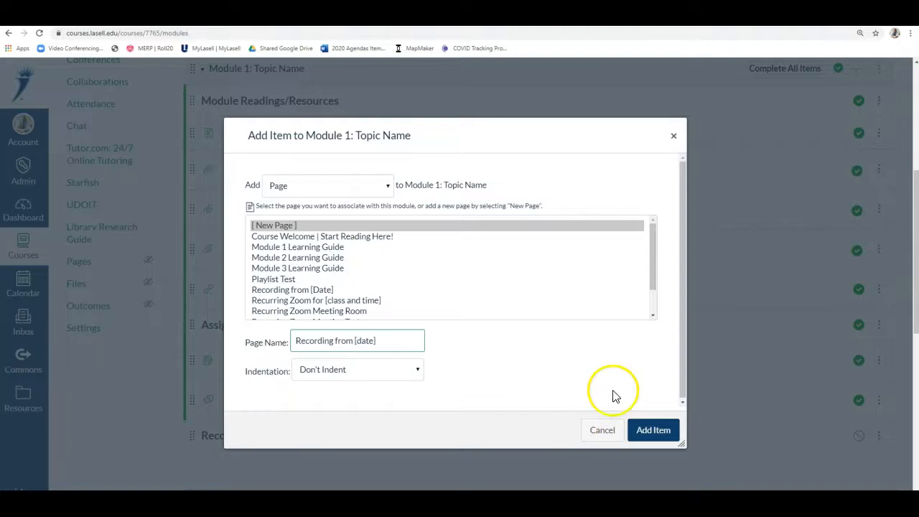
click(651, 431)
click(859, 435)
click(858, 468)
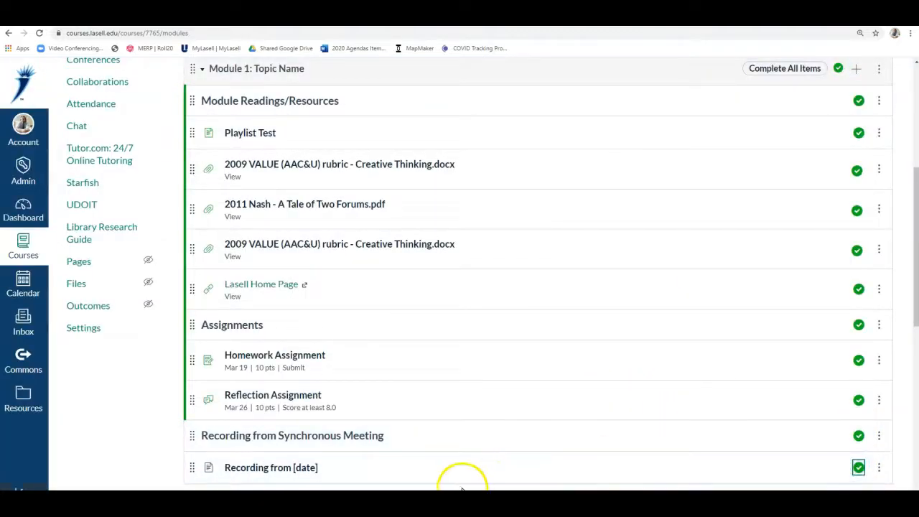
Step: Edit the Recording from [date] page, entering "This was the recording from [date]. The outcomes for this session were:" followed by outcome 1, outcome 2 and outcome 3
click(270, 472)
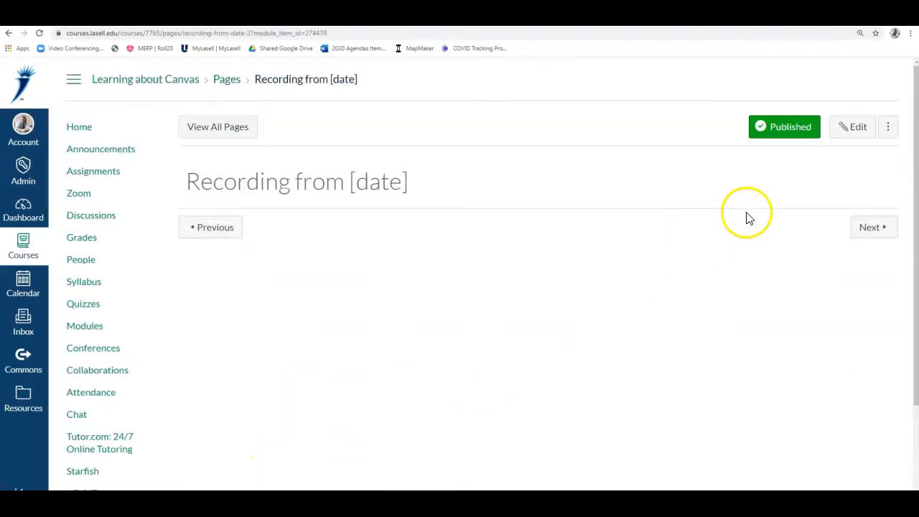
click(858, 128)
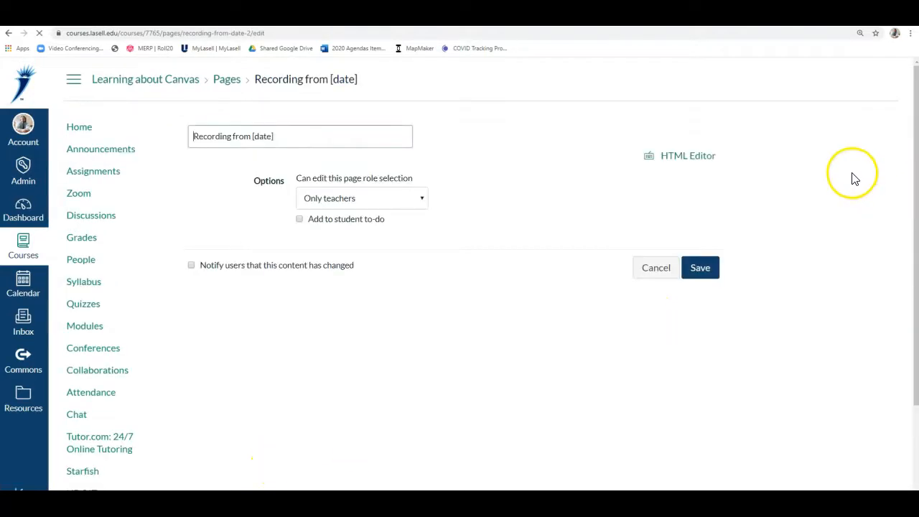
click(322, 242)
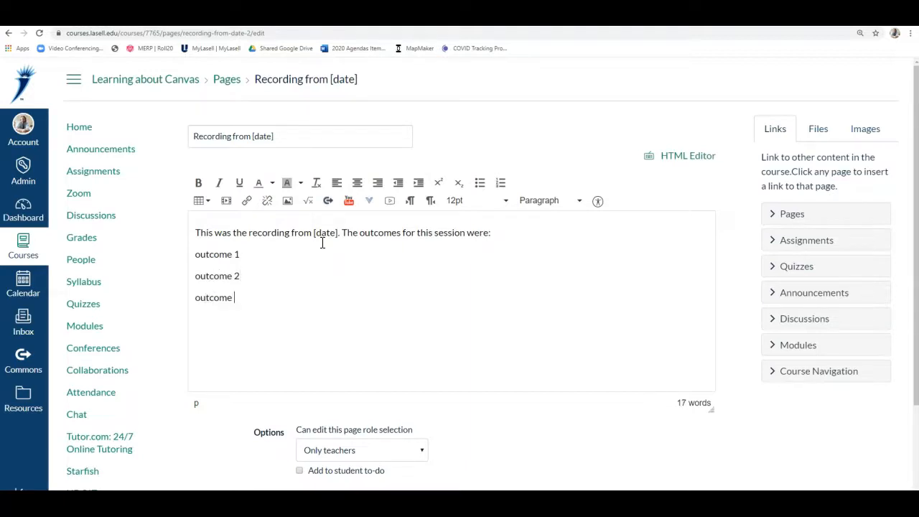
Step: Format the three outcome lines as a bulleted list, keeping the introductory sentence as a normal paragraph
key(shift+Up)
key(shift+Up)
key(shift+Up)
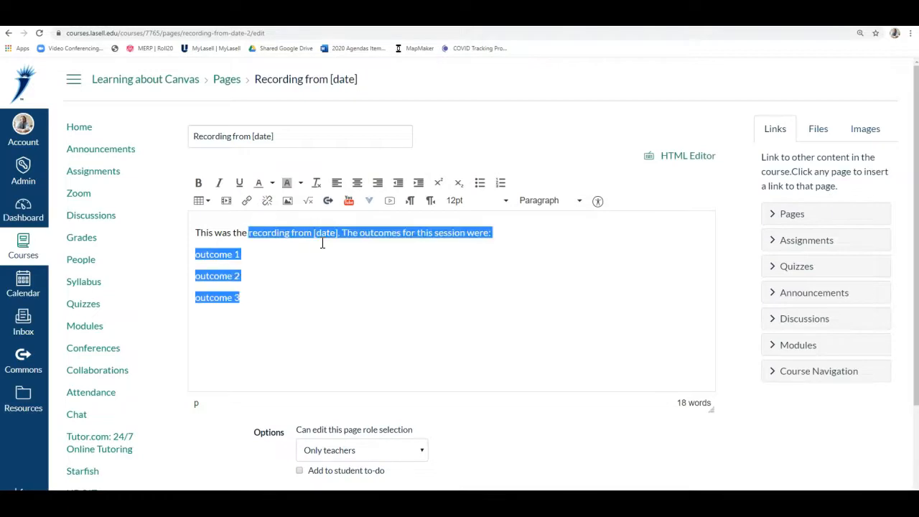
key(ctrl+shift+Right)
key(ctrl+shift+Right)
key(ctrl+shift+Right)
key(ctrl+shift+Right)
key(ctrl+shift+Right)
key(ctrl+shift+Right)
key(ctrl+shift+Right)
key(ctrl+shift+Right)
key(ctrl+shift+Right)
key(ctrl+shift+Right)
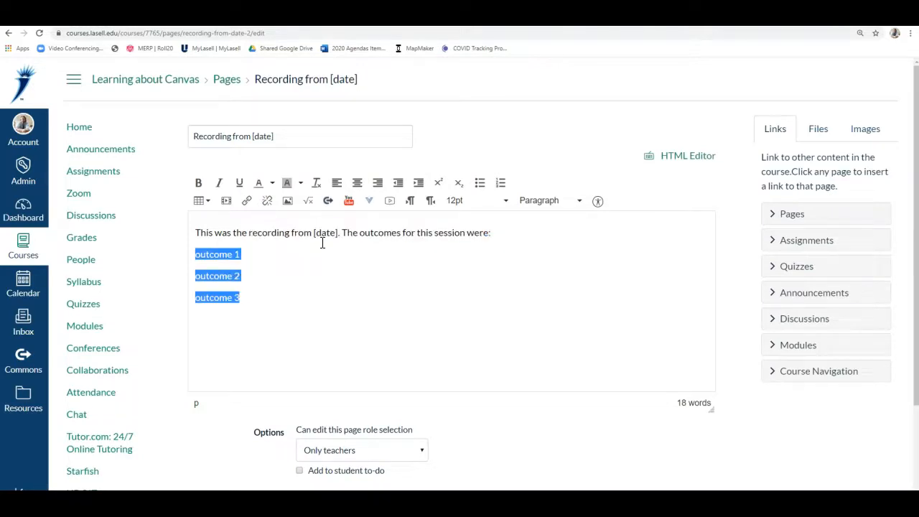
click(479, 182)
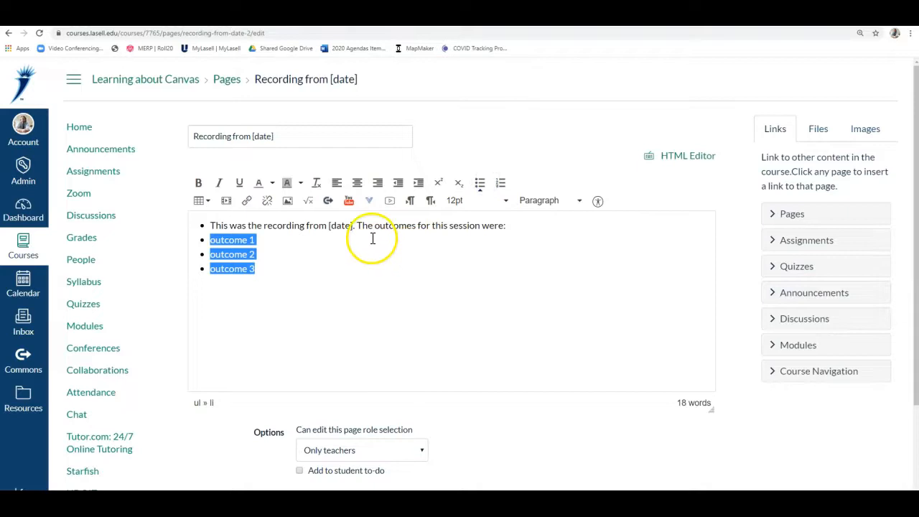
triple_click(363, 227)
click(479, 183)
click(400, 293)
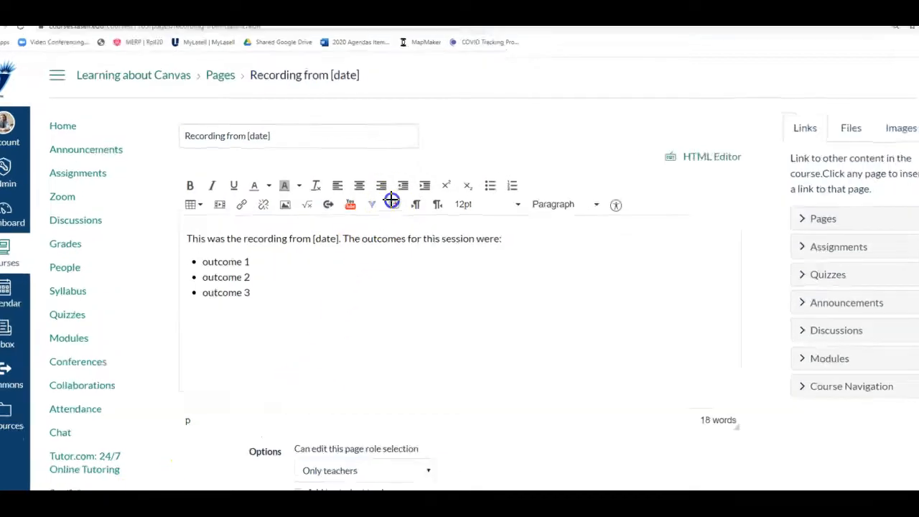
Step: Open the Record/Upload Media Comment dialog, allow microphone and camera access, and choose to upload a video file
drag(433, 217, 392, 229)
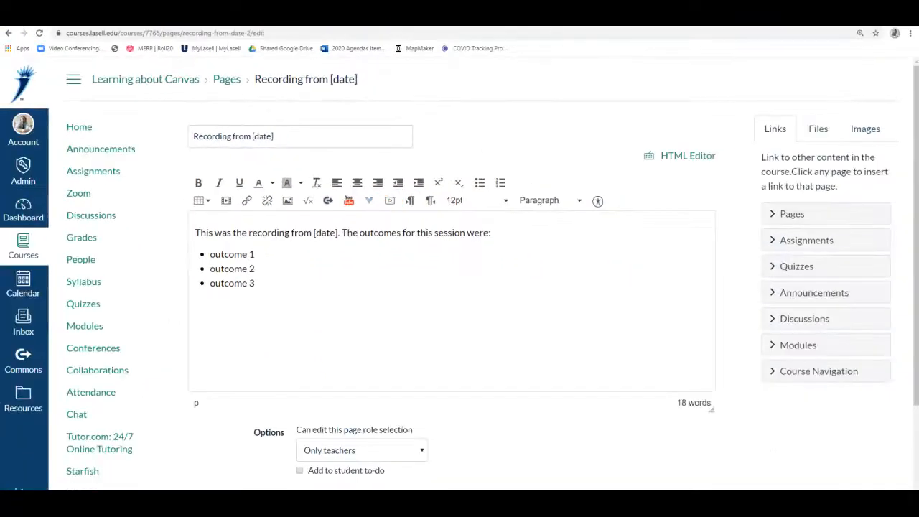
click(390, 200)
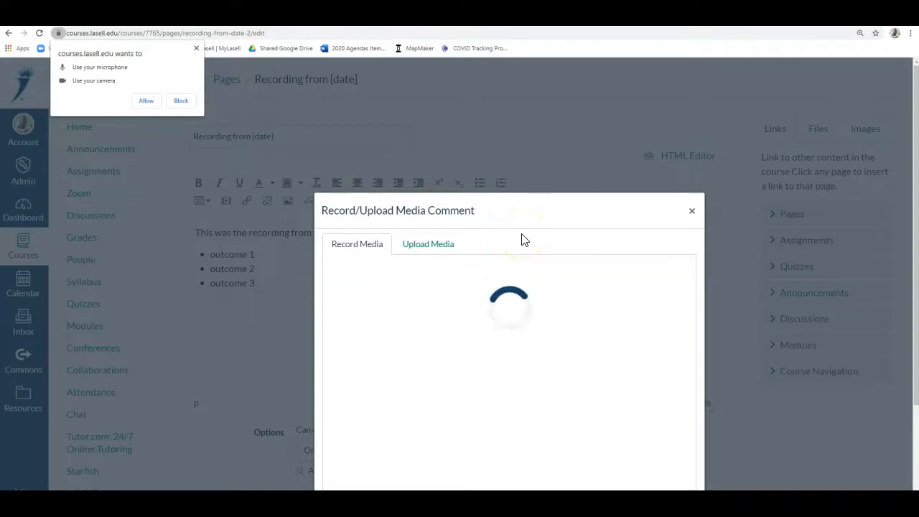
click(145, 103)
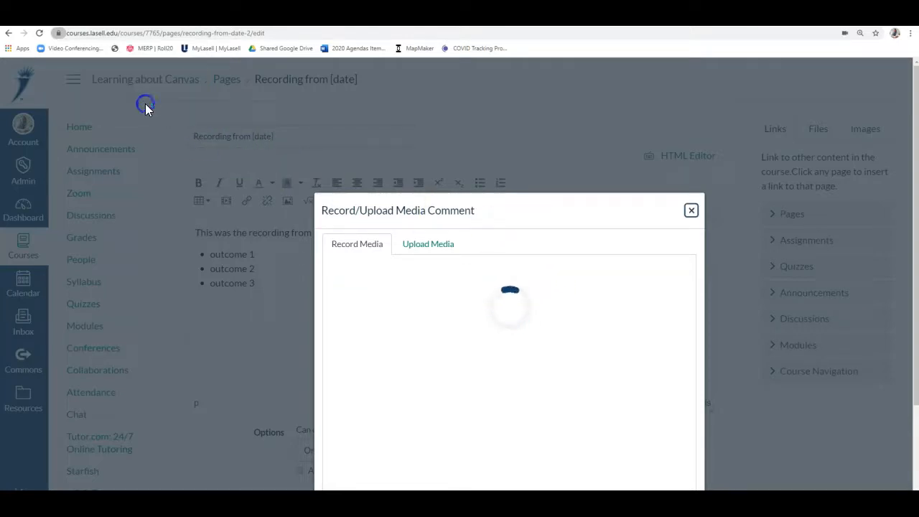
scroll(672, 287, down, 2)
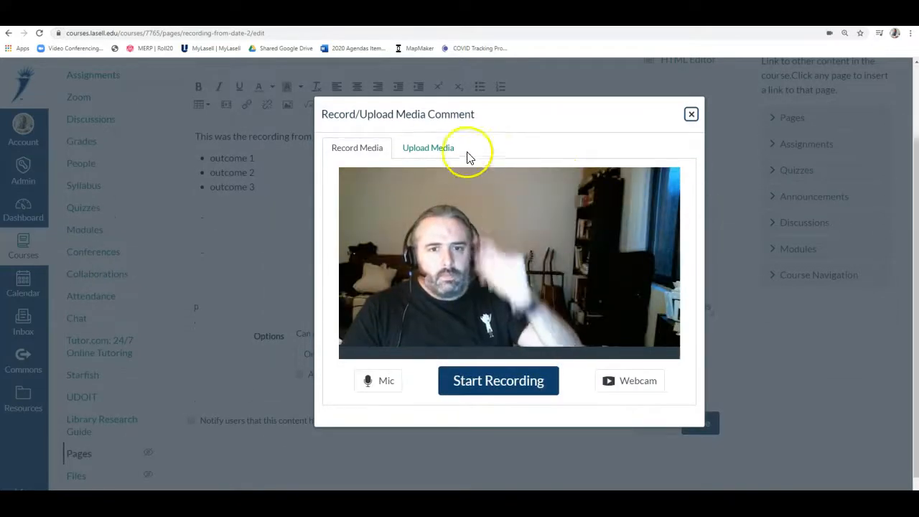
click(424, 148)
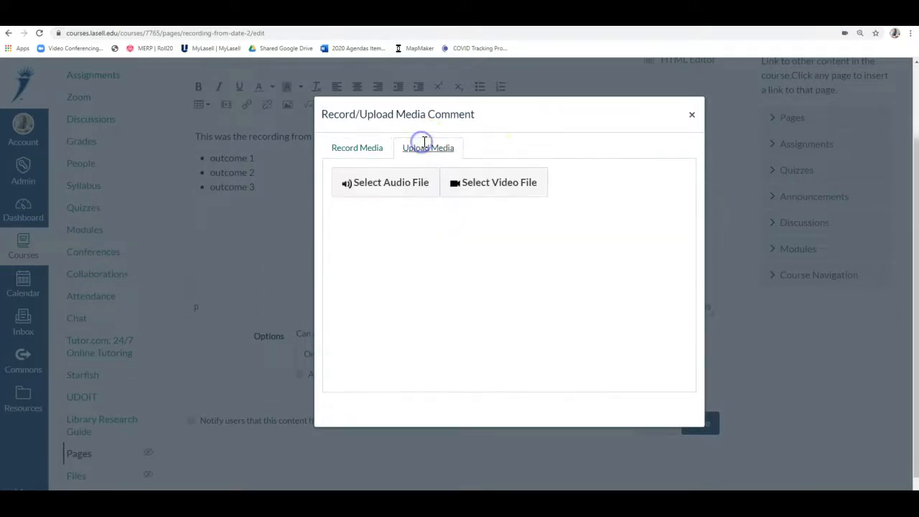
click(512, 189)
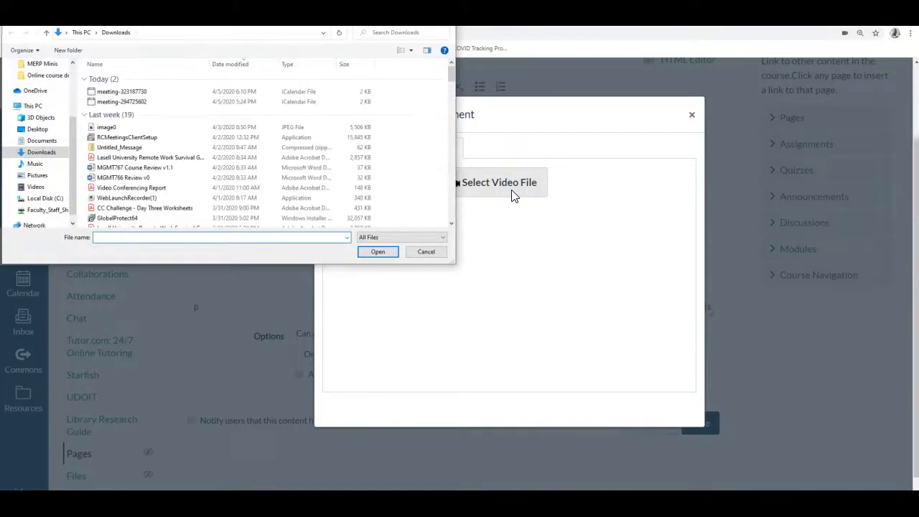
Step: Upload zoom_0 from the 2020-04-05 19.29.54 Zoom Meeting Room (TEST) folder inside Zoom in Documents, and save the page
click(41, 141)
double_click(104, 97)
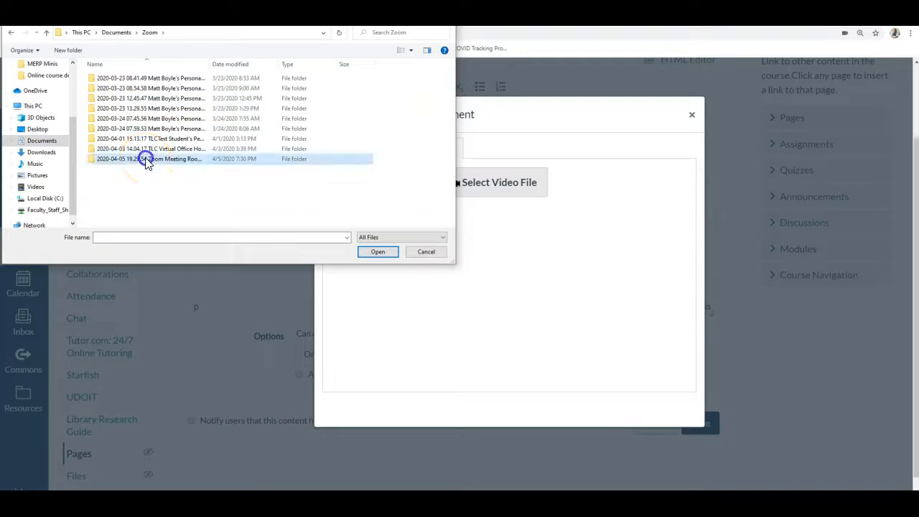
double_click(146, 158)
click(109, 99)
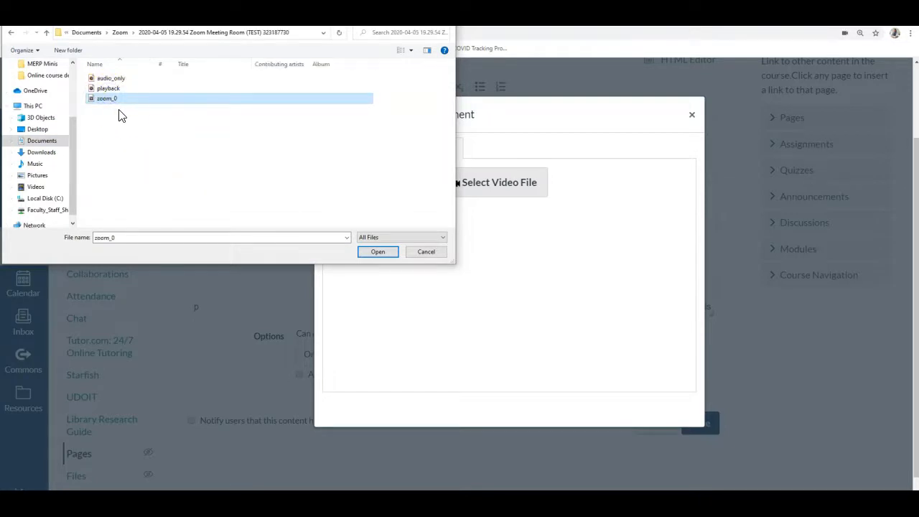
double_click(106, 98)
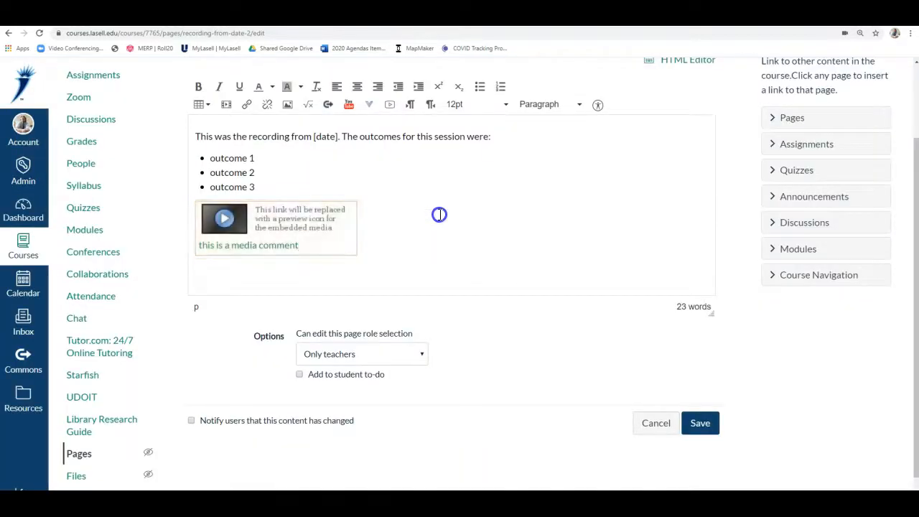
click(700, 424)
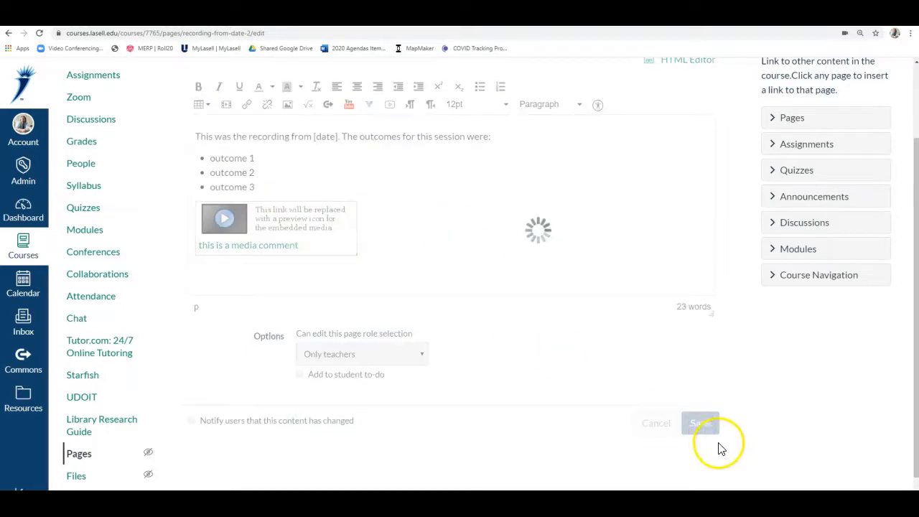
Step: Play the recording embedded in the saved page, pause it, and review the page from the top
click(256, 312)
scroll(390, 351, up, 4)
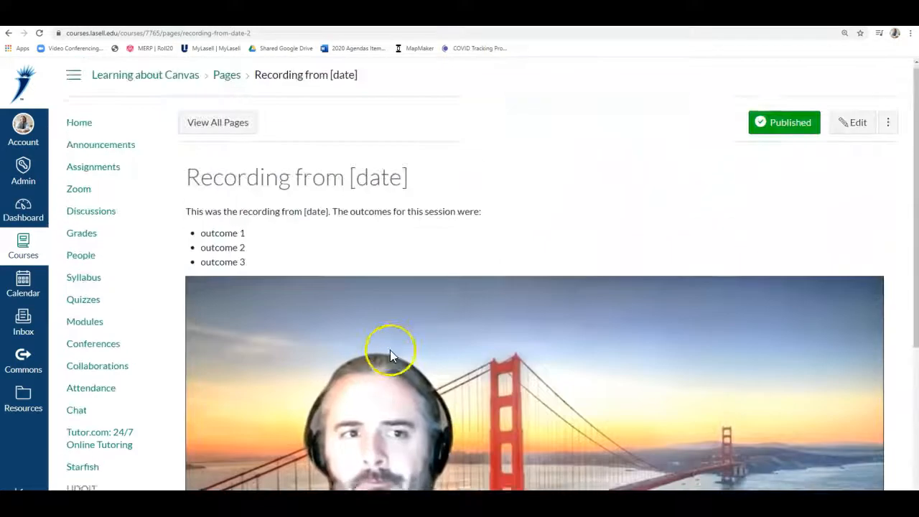
scroll(391, 357, down, 1)
scroll(392, 357, down, 3)
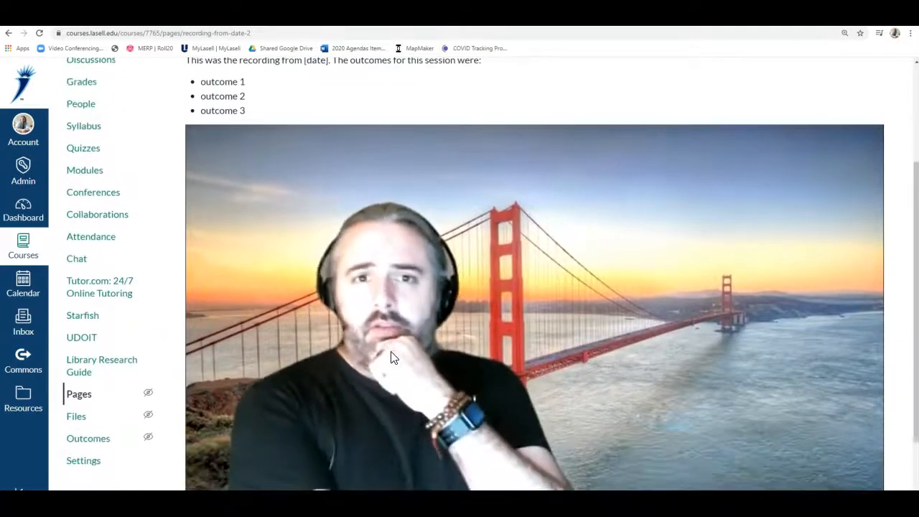
scroll(392, 356, down, 1)
mouse_move(364, 418)
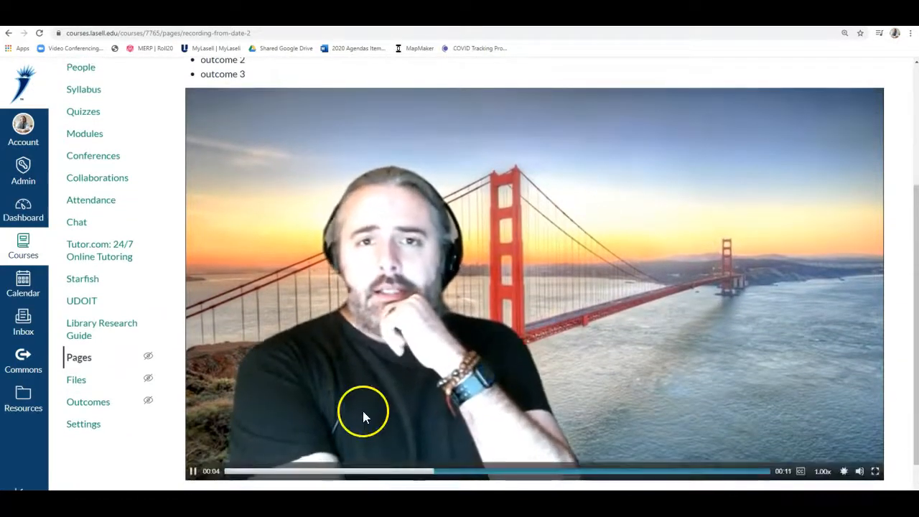
click(193, 473)
scroll(293, 383, up, 5)
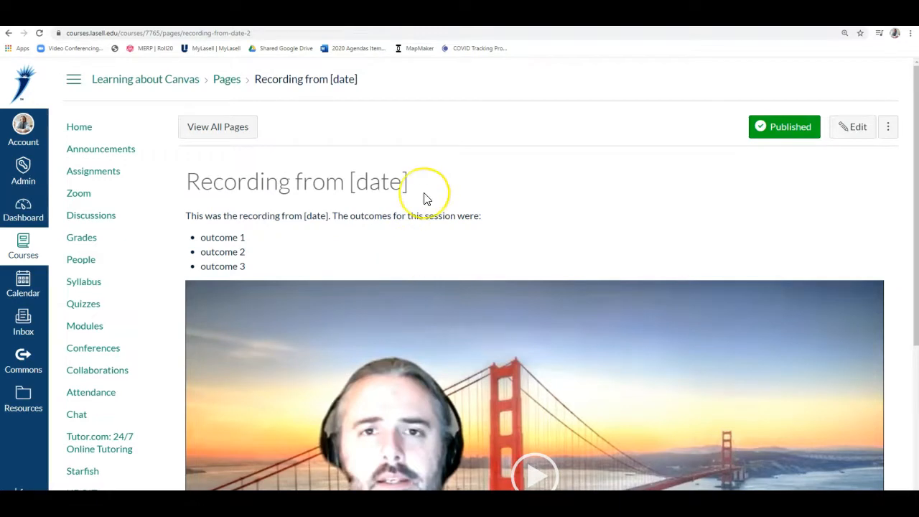
Step: Examine the embedded video's caption options, including Upload subtitles, and close them without choosing one
scroll(424, 199, down, 6)
click(800, 415)
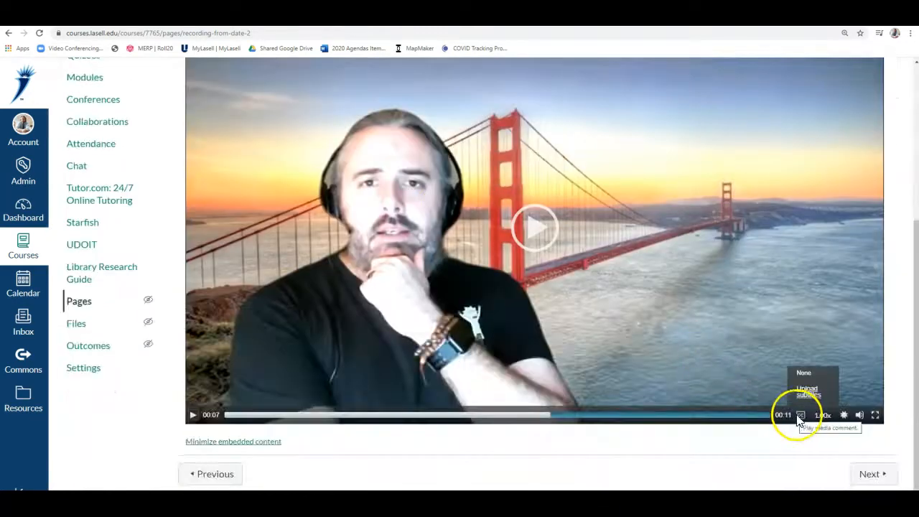
click(800, 417)
click(801, 417)
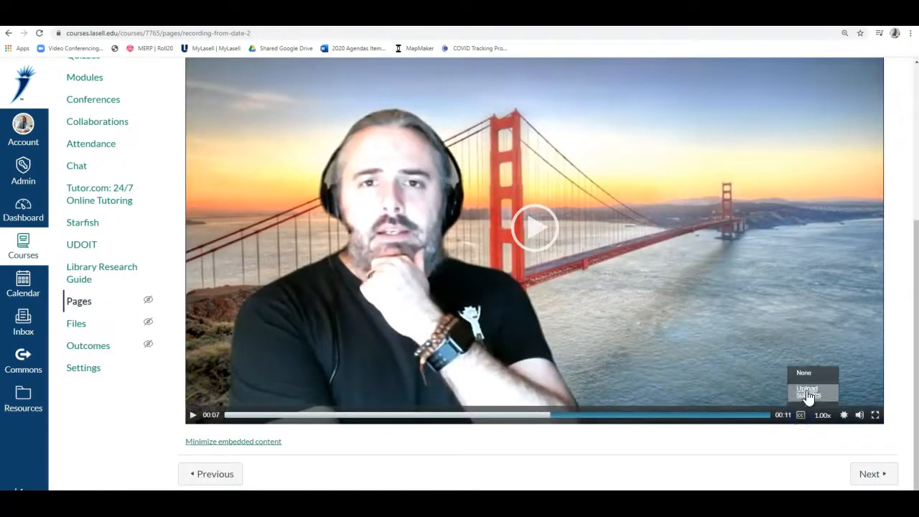
click(731, 429)
click(669, 466)
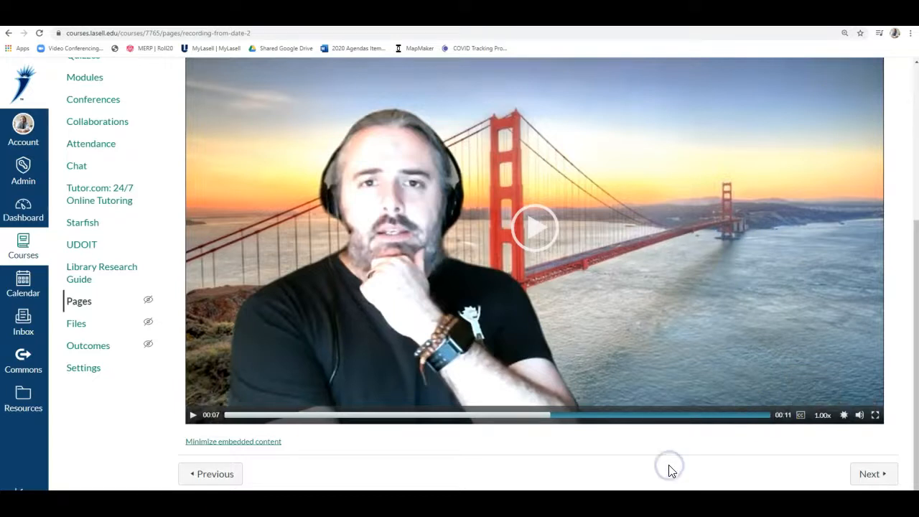
scroll(669, 468, up, 1)
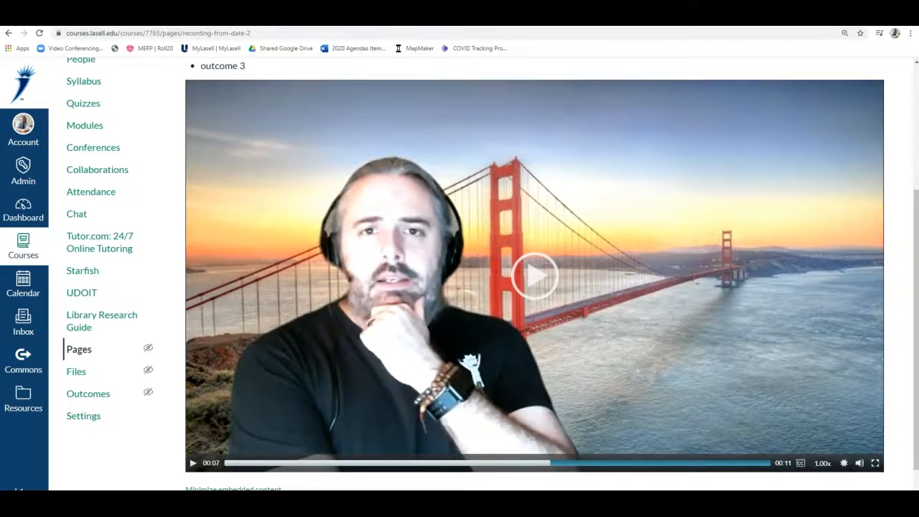
Step: Open YouTube in a new browser tab and look over its home page
key(ctrl+t)
text(www.)
text(you)
key(Return)
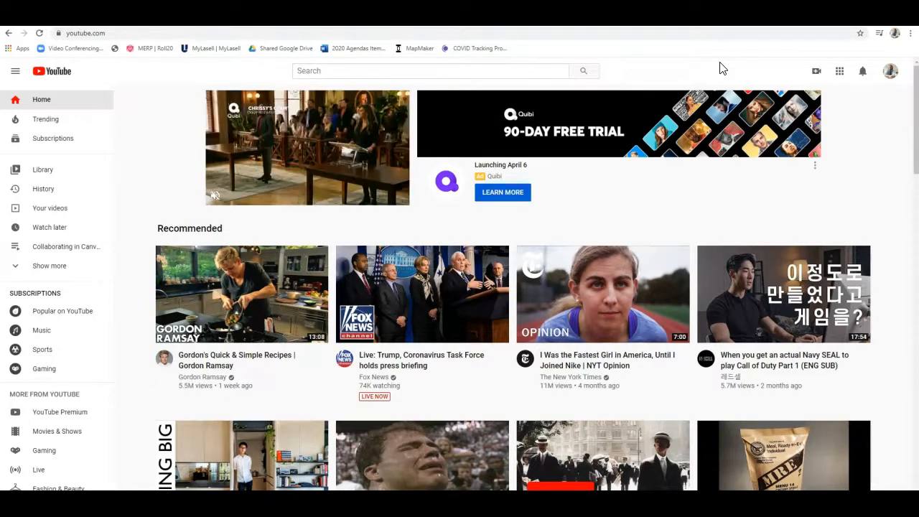
scroll(711, 90, down, 3)
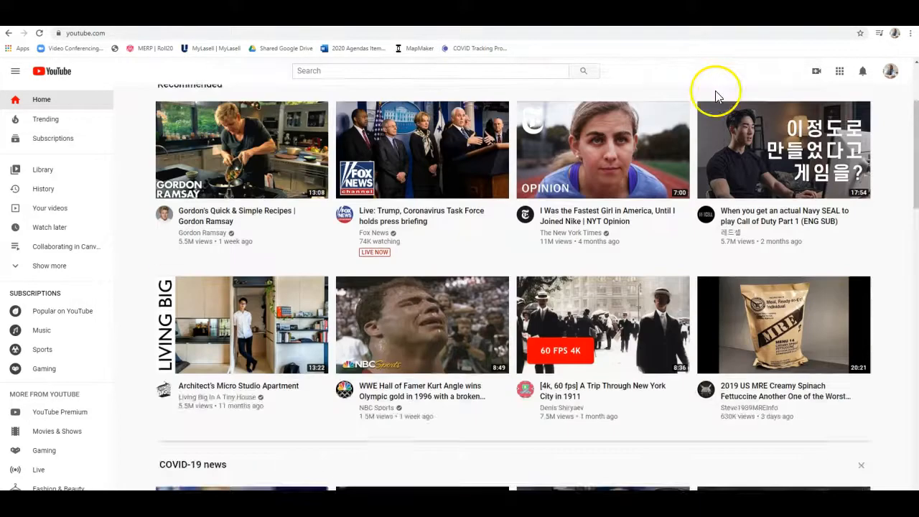
Step: Sign out of YouTube, look at the sign-in form for using another account, and return to the account chooser
click(890, 74)
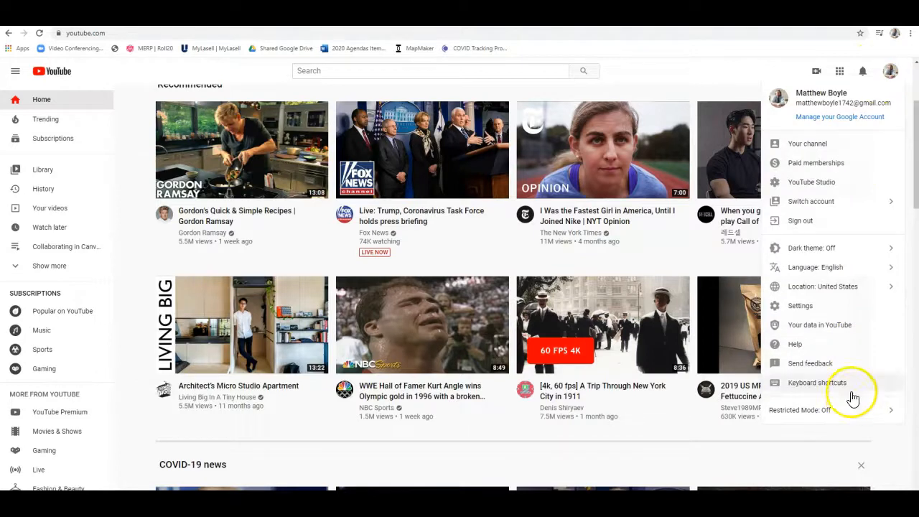
click(835, 219)
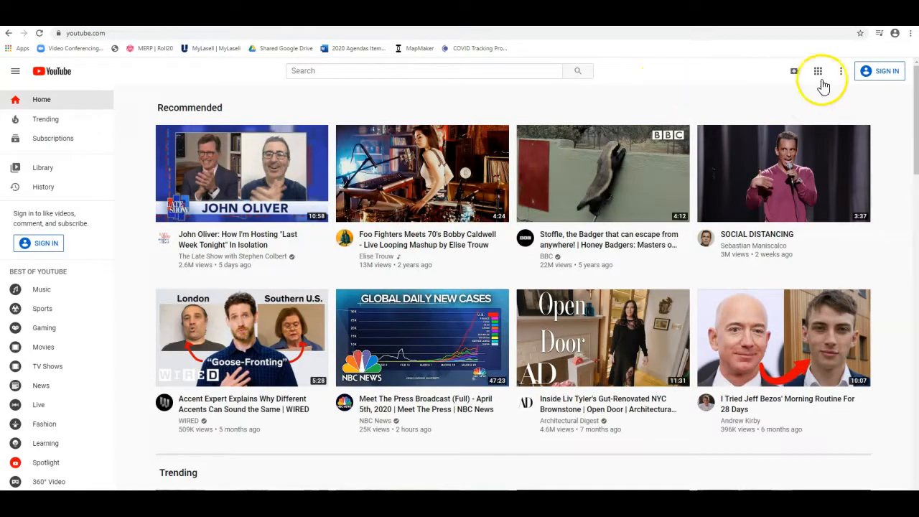
click(883, 72)
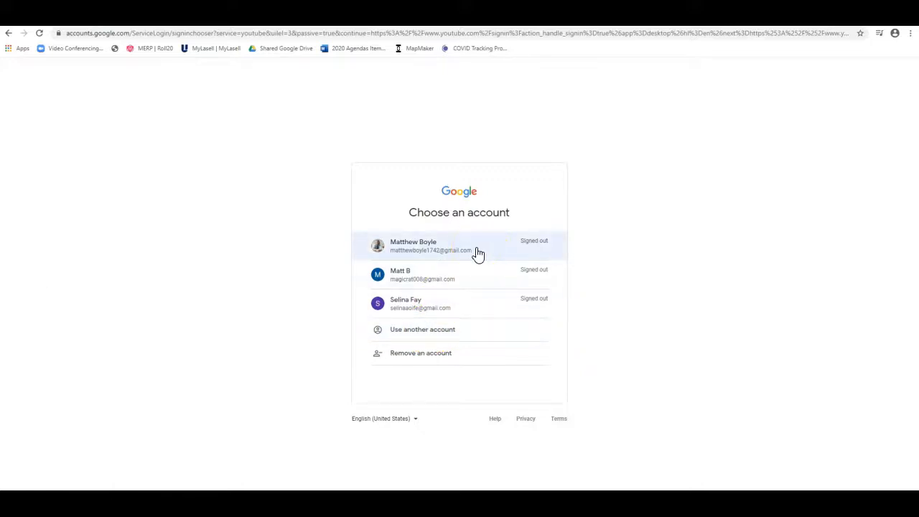
click(438, 332)
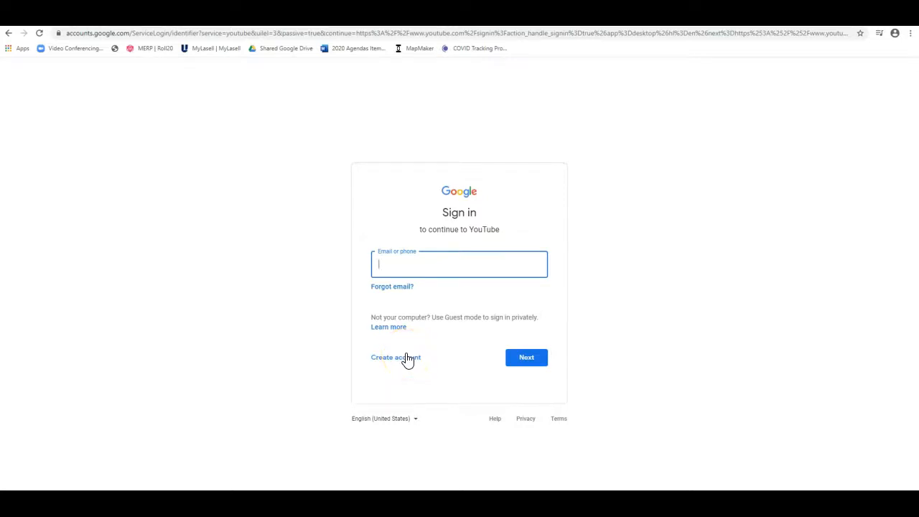
click(8, 33)
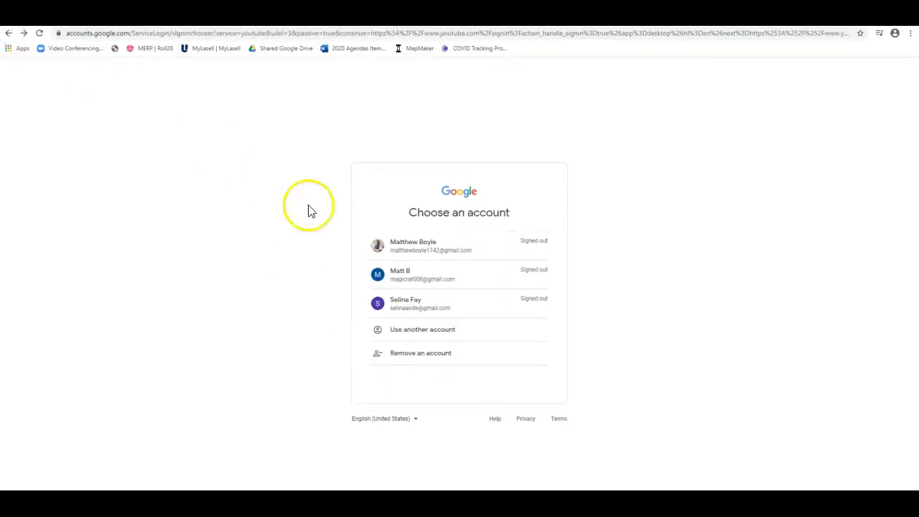
Step: Sign back in to YouTube with the first listed account by entering its password
click(458, 249)
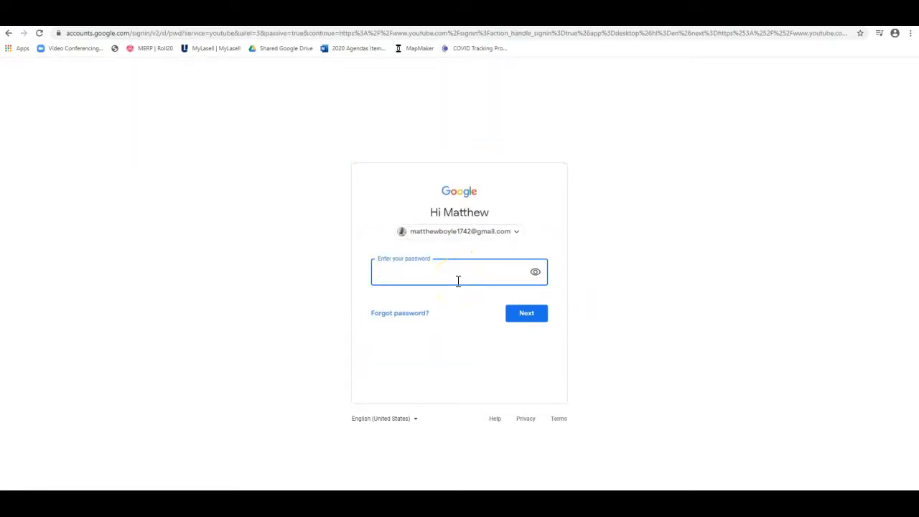
text(•••••••••••)
key(Return)
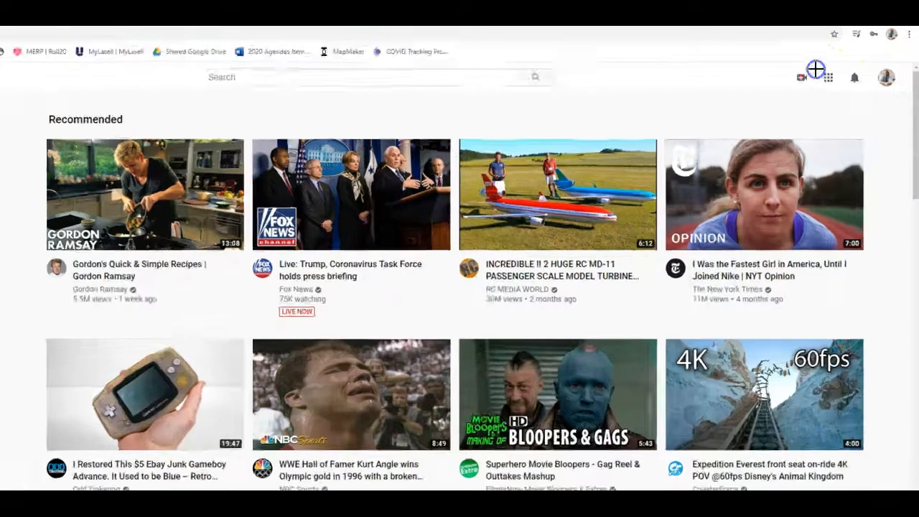
drag(801, 68, 819, 91)
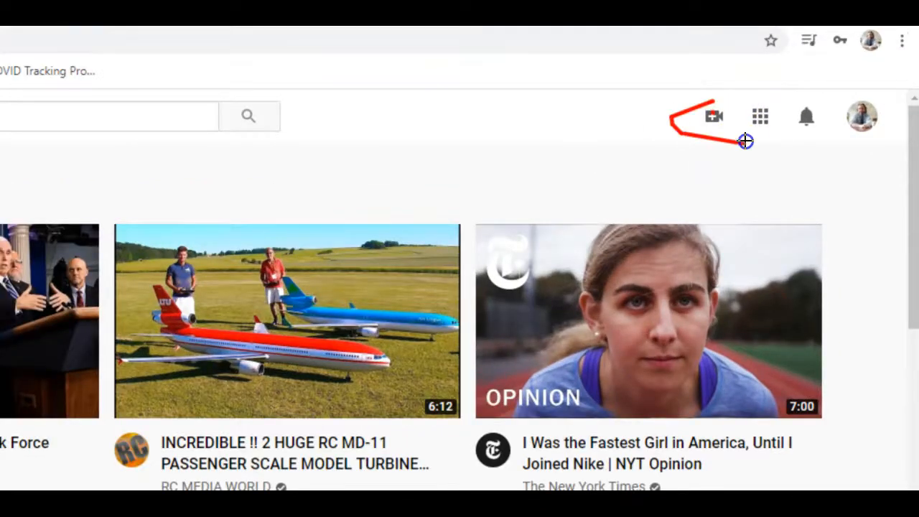
drag(745, 141, 716, 103)
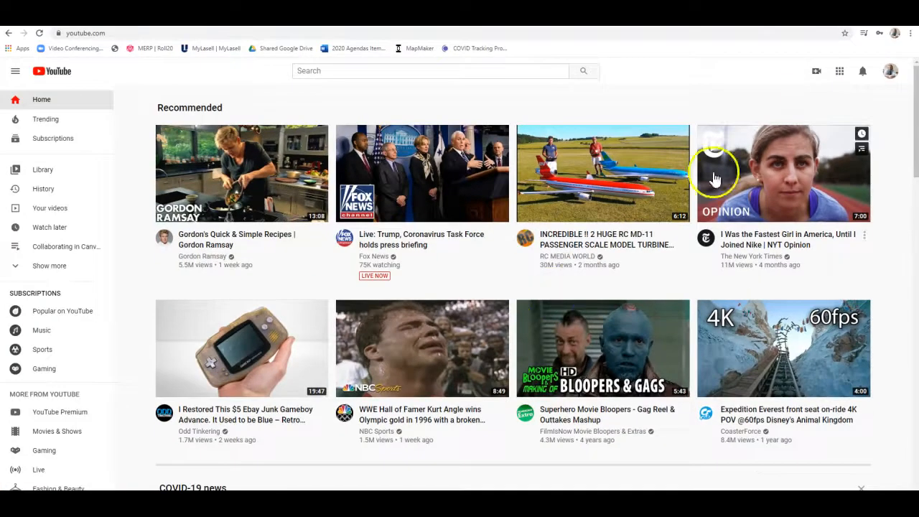
Step: Start a video upload and select zoom_0 from the 2020-04-05 19.29.54 Zoom Meeting Room (TEST) folder inside Zoom in Documents
click(816, 71)
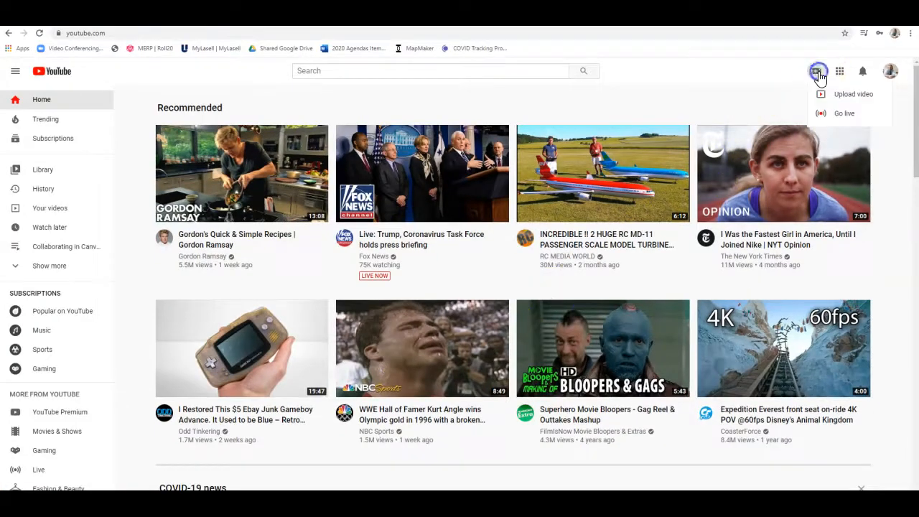
click(849, 96)
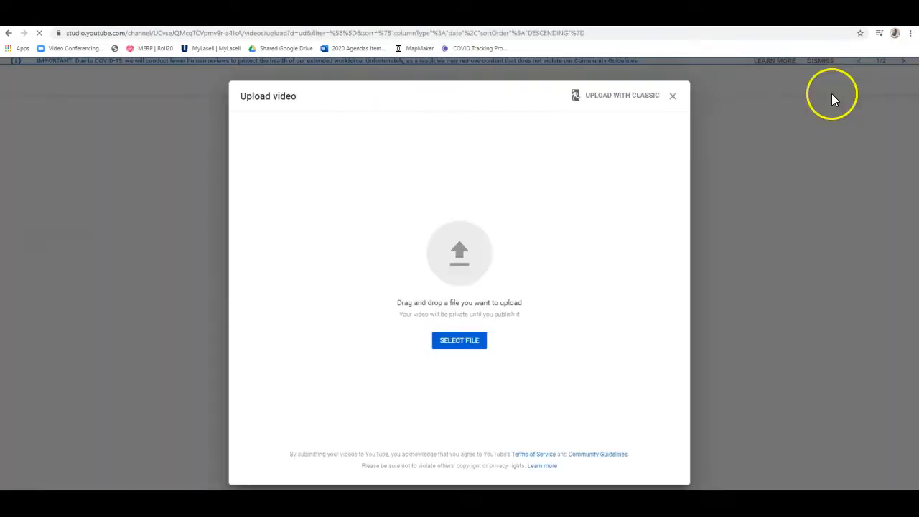
click(468, 341)
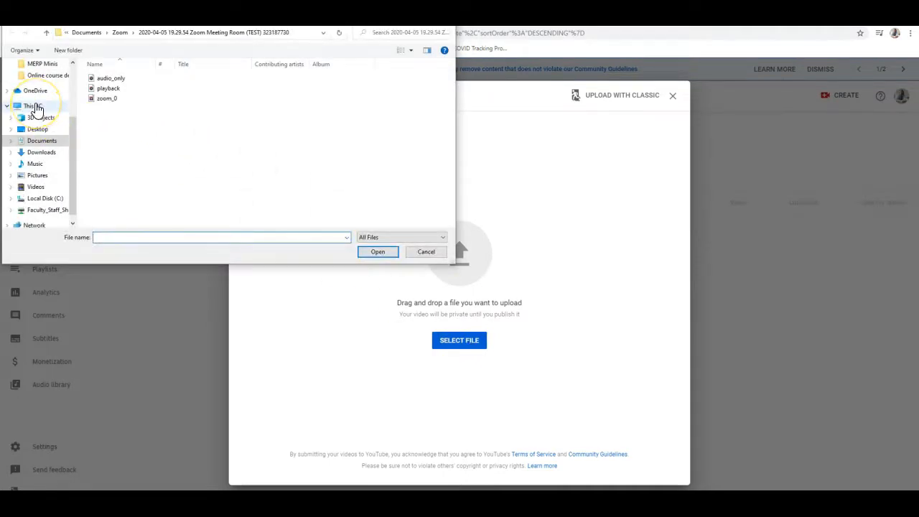
click(40, 140)
click(105, 99)
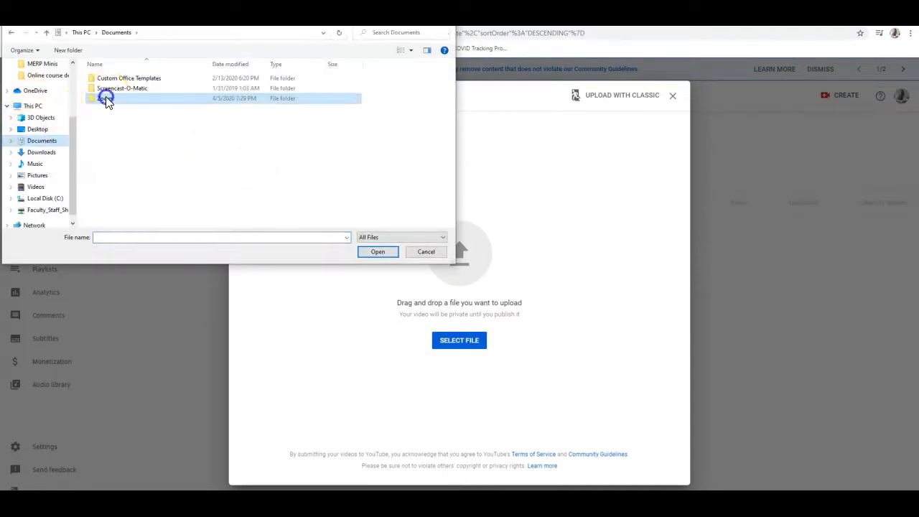
double_click(105, 99)
double_click(129, 156)
click(111, 100)
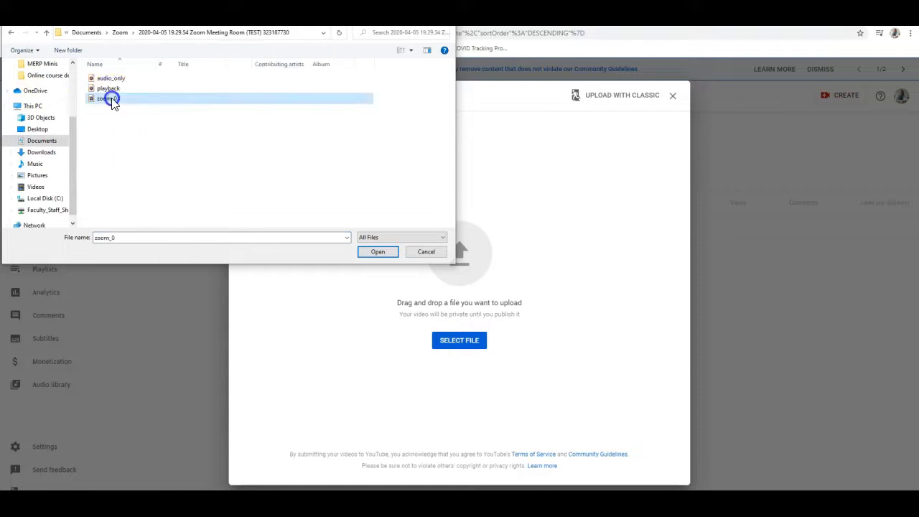
double_click(111, 100)
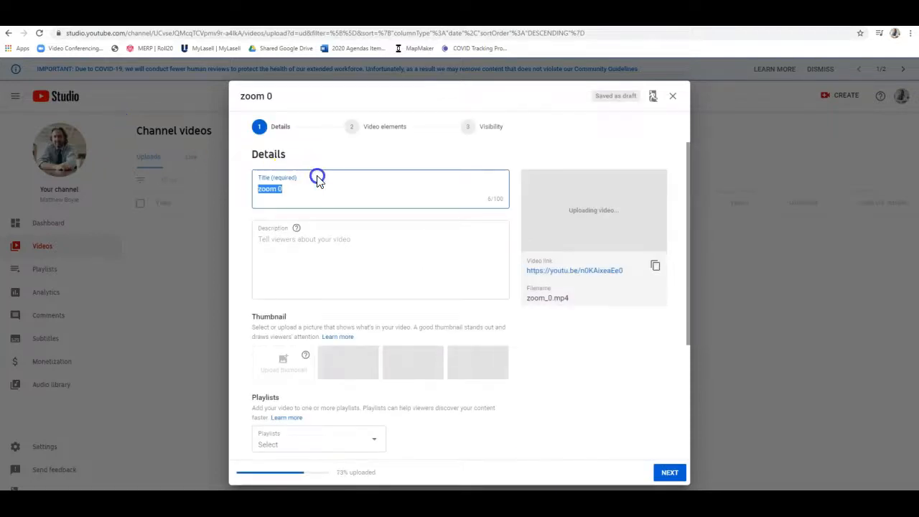
Step: Title the video "Synchronous Meeting from [date]" and enter the description "This is my brief description of the outcomes and topics from the day."
text(Synchronous Meeting from [date)
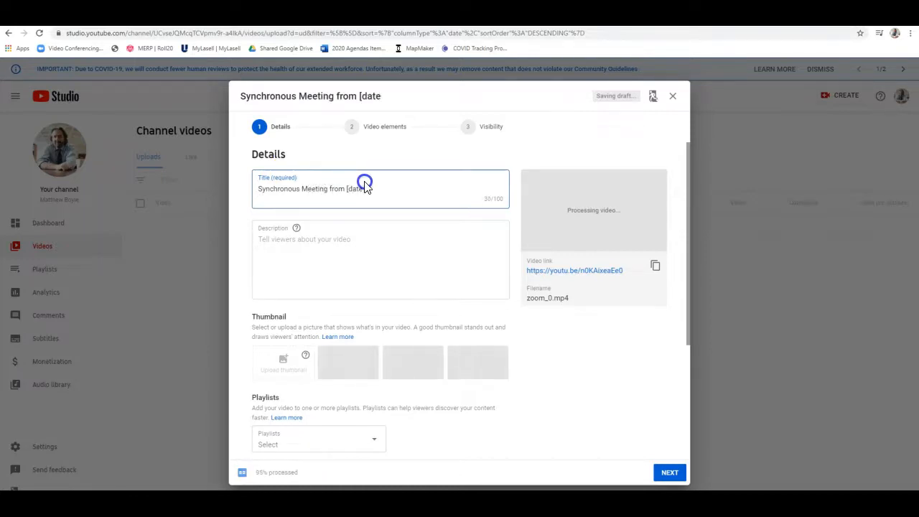
text(])
click(374, 240)
text(This is my birief description of the outcomes and otpics from the to)
key(BackSpace)
key(BackSpace)
text(day.)
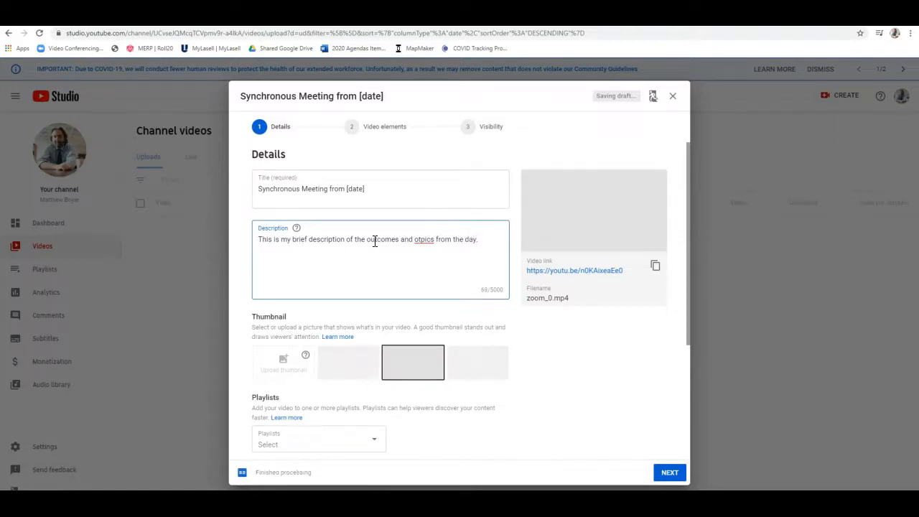
right_click(423, 239)
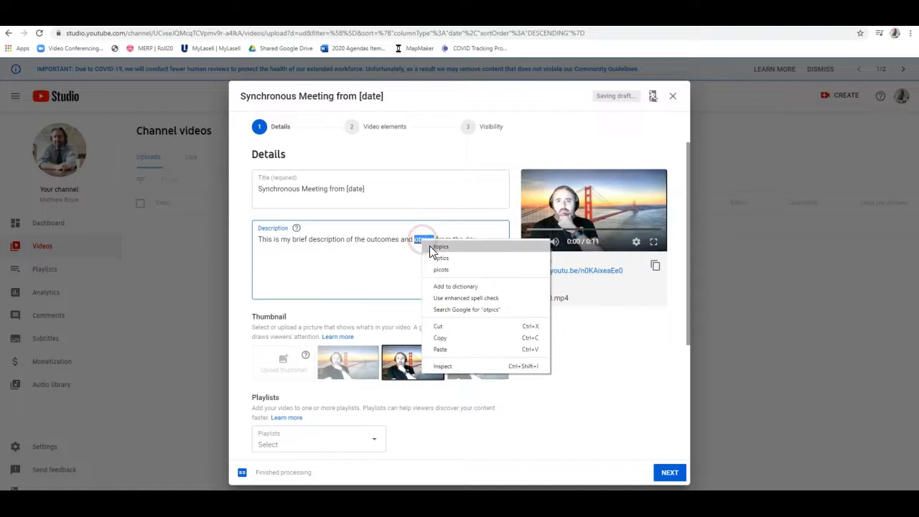
click(440, 246)
Step: Choose the middle suggested thumbnail, mark the video as not made for kids, and proceed to the visibility settings without adding video elements
click(412, 368)
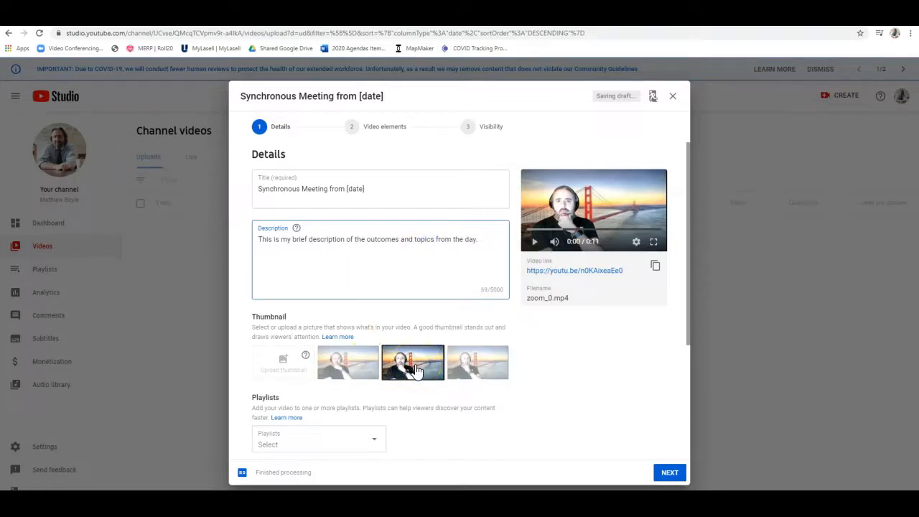
click(410, 369)
click(663, 471)
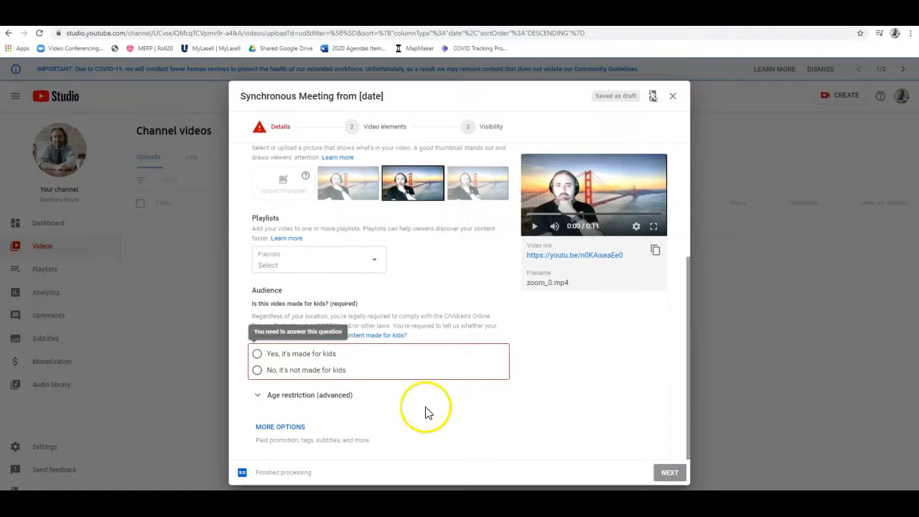
click(257, 371)
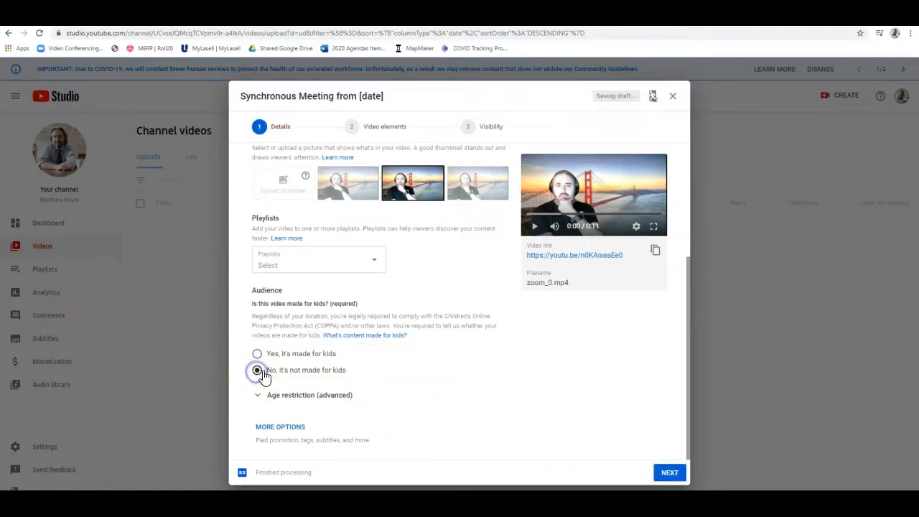
click(669, 473)
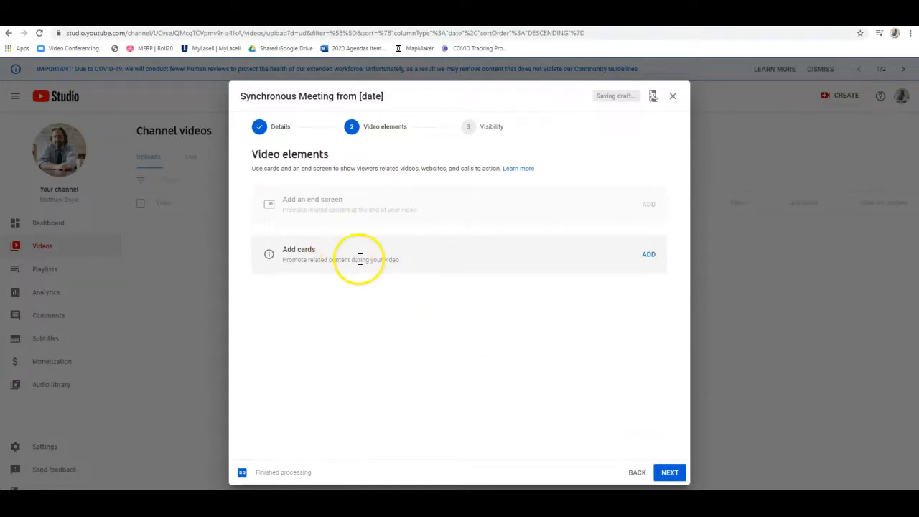
click(667, 471)
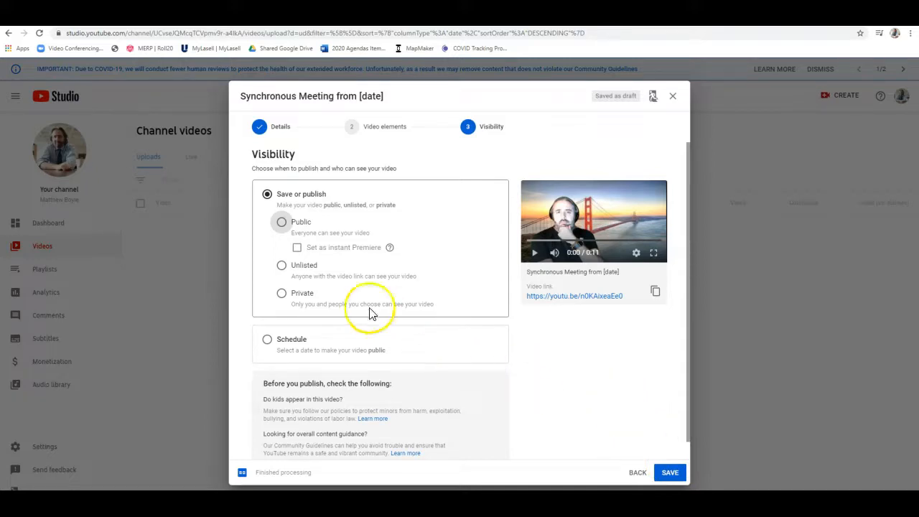
Step: Go through the Public, Unlisted and Private visibility options, and save the video as Unlisted
click(281, 221)
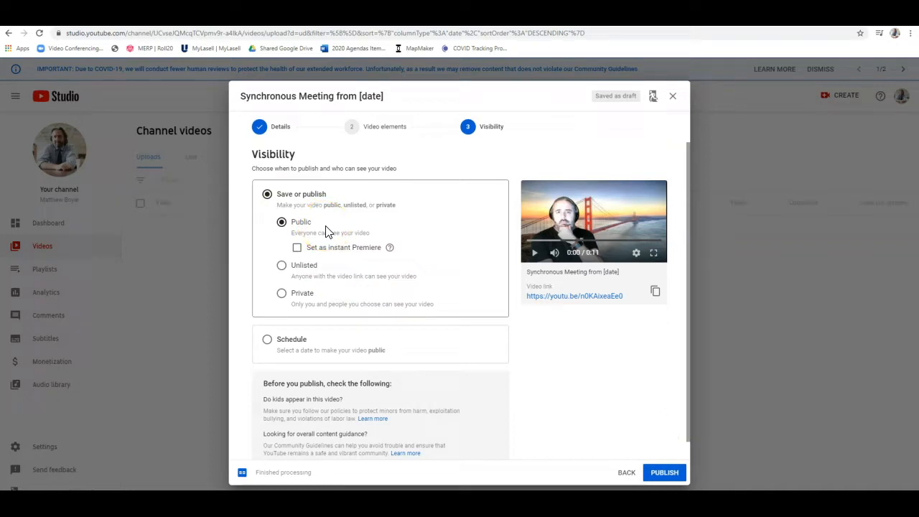
click(282, 265)
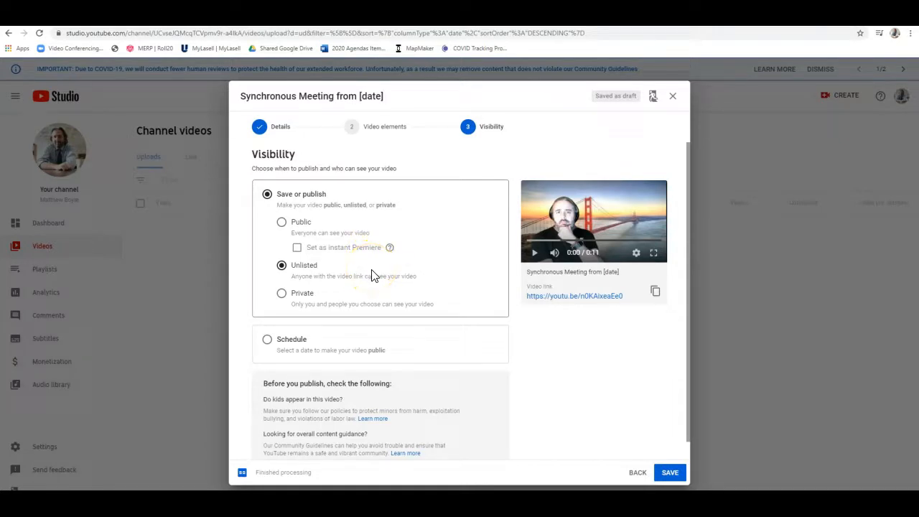
click(285, 294)
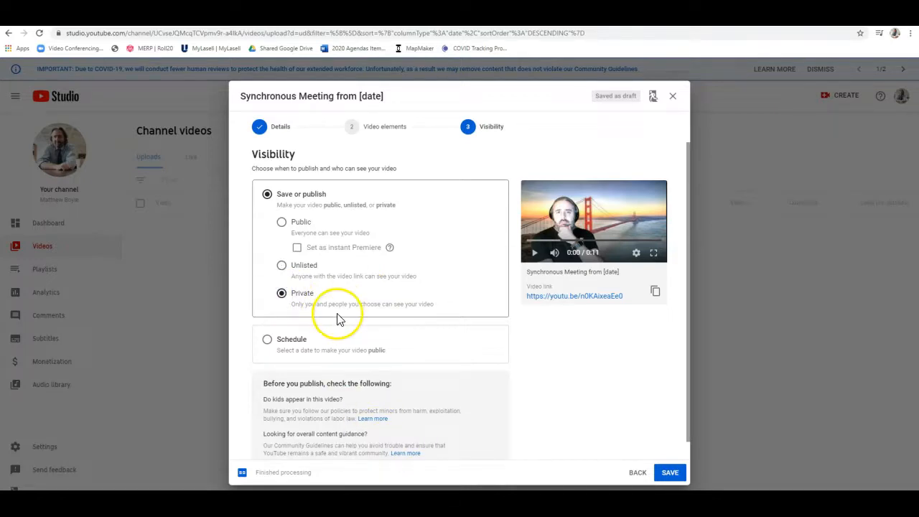
click(280, 295)
click(300, 300)
click(304, 269)
click(671, 473)
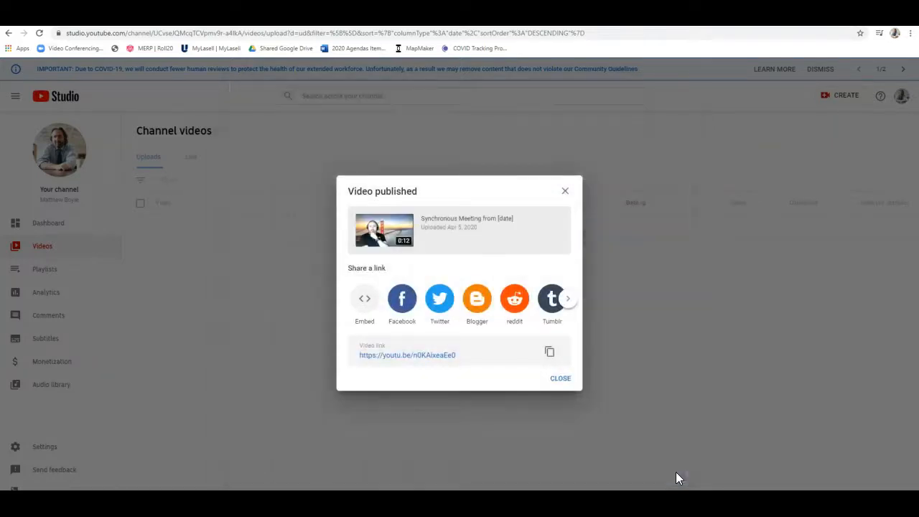
Step: Open the published video from its video link and pause playback
click(381, 355)
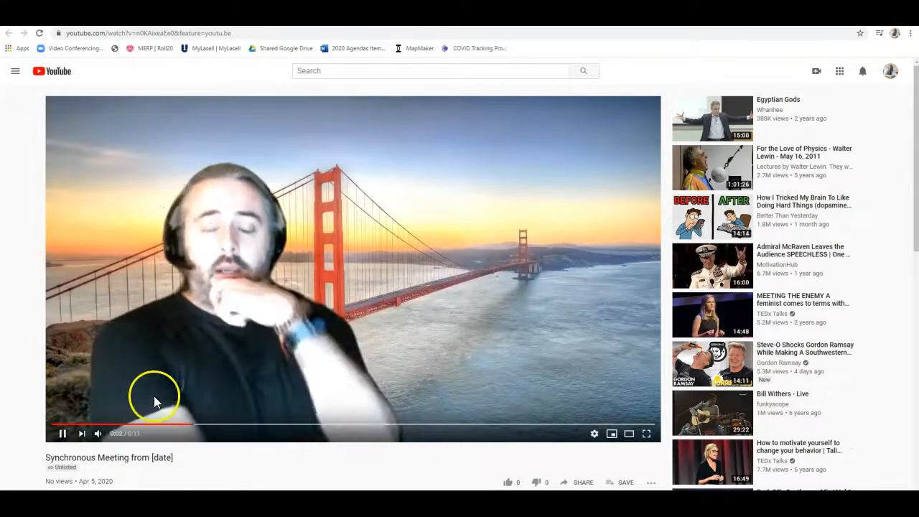
click(63, 435)
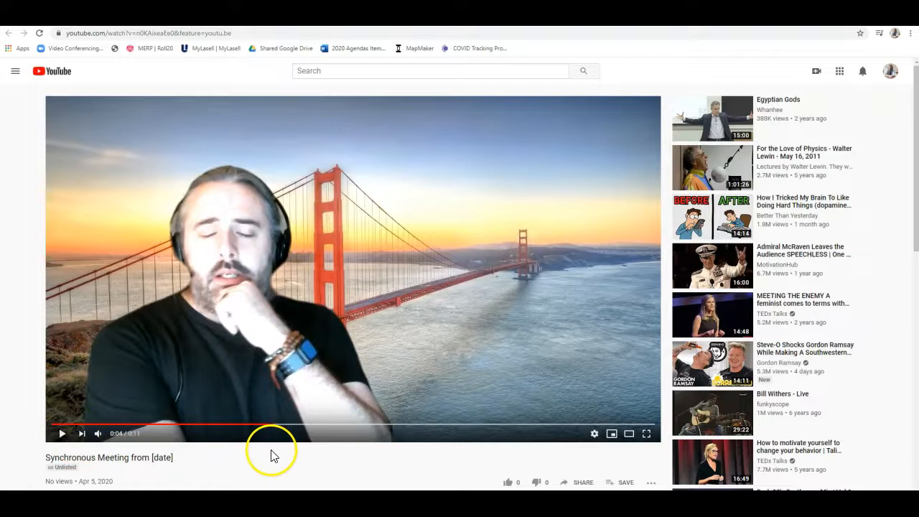
Step: Copy the published video's link from its sharing options and close them
scroll(316, 461, down, 2)
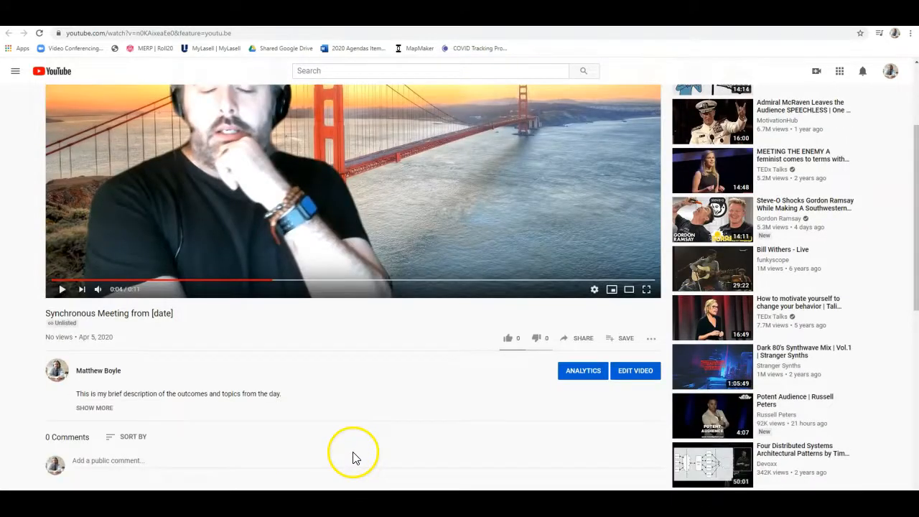
click(581, 337)
click(551, 302)
click(568, 224)
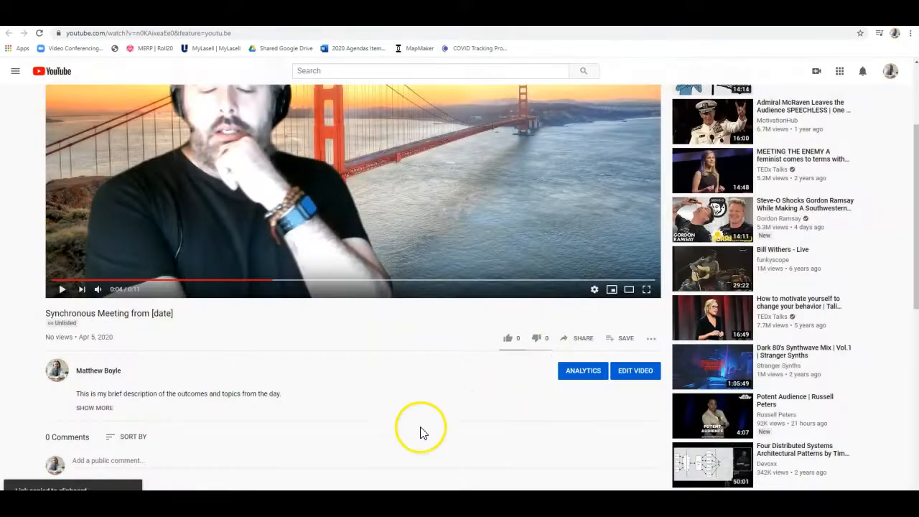
scroll(421, 430, up, 2)
scroll(426, 472, up, 1)
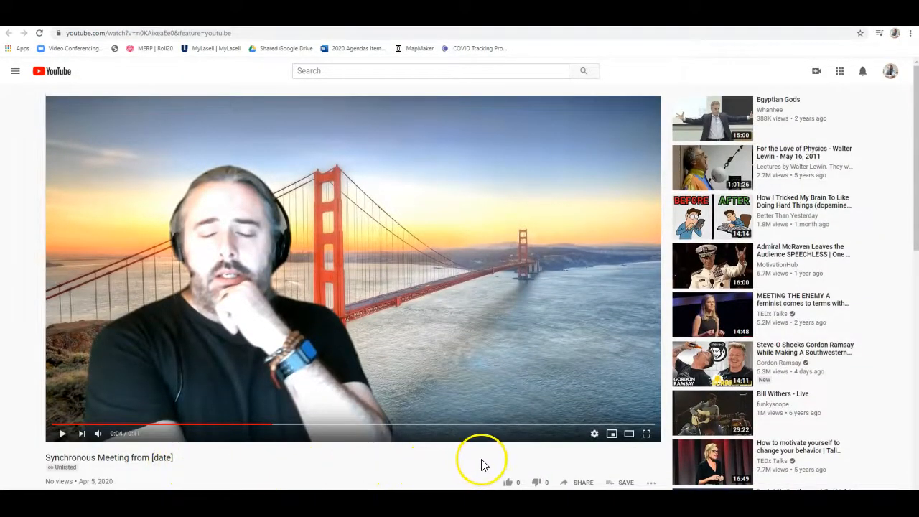
Step: Examine the video's additional options, including Report and Add translations, and close them without choosing one
triple_click(580, 436)
click(579, 435)
click(650, 482)
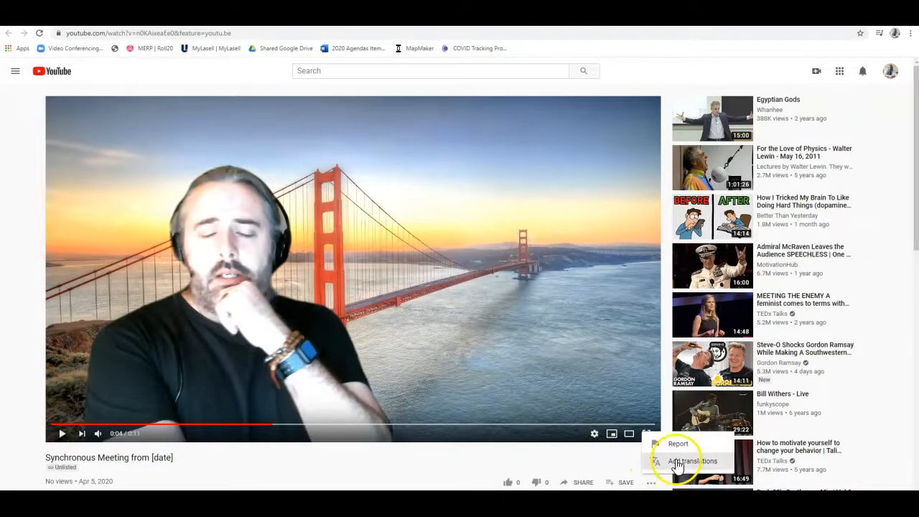
click(651, 484)
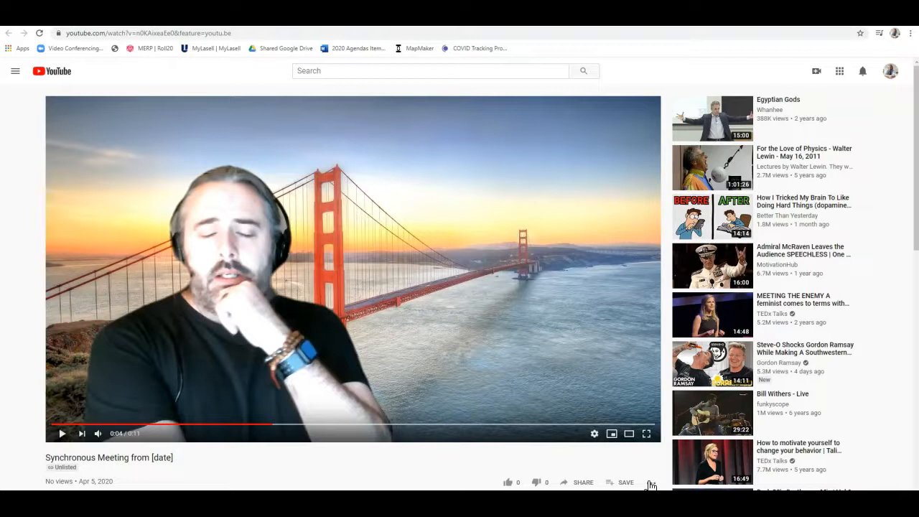
Step: Reopen the sharing options and copy the unlisted video's link again
click(582, 482)
click(552, 302)
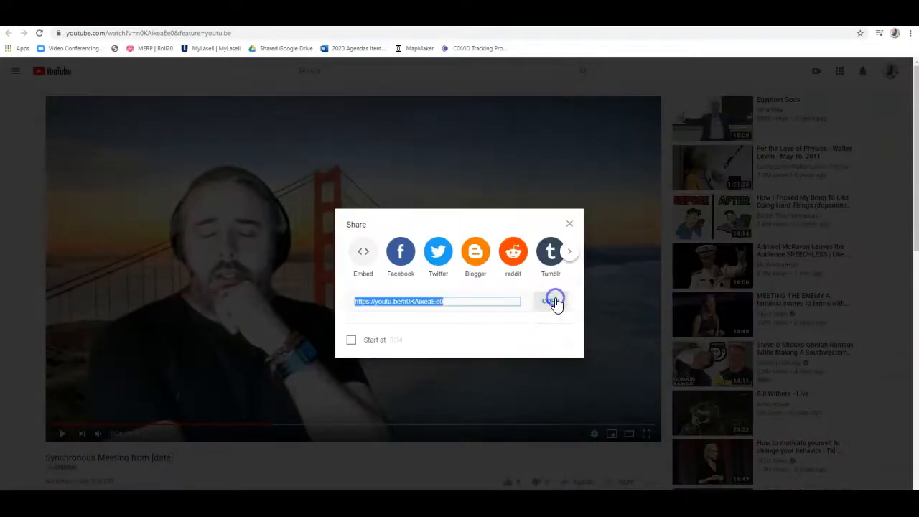
Step: Switch to the Canvas page "Recording from [date]", open it for editing and remove the embedded recording below the outcomes list
click(412, 439)
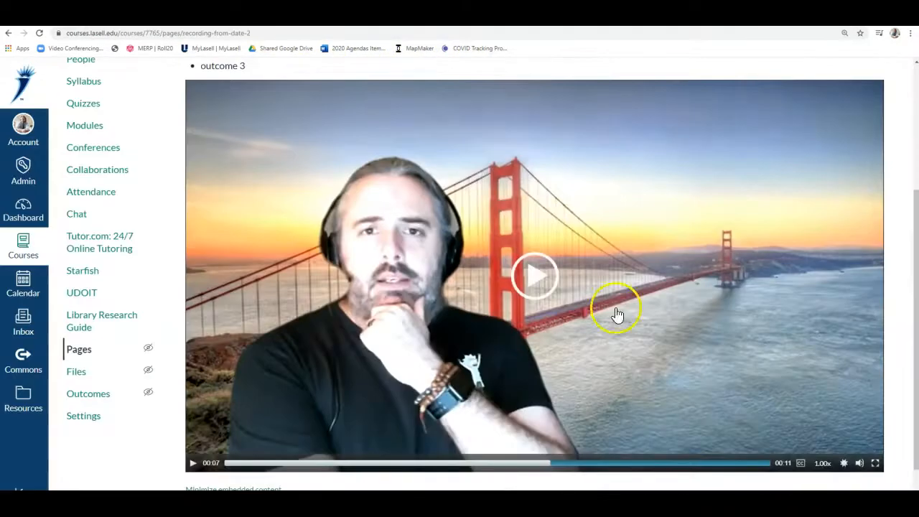
scroll(876, 359, up, 3)
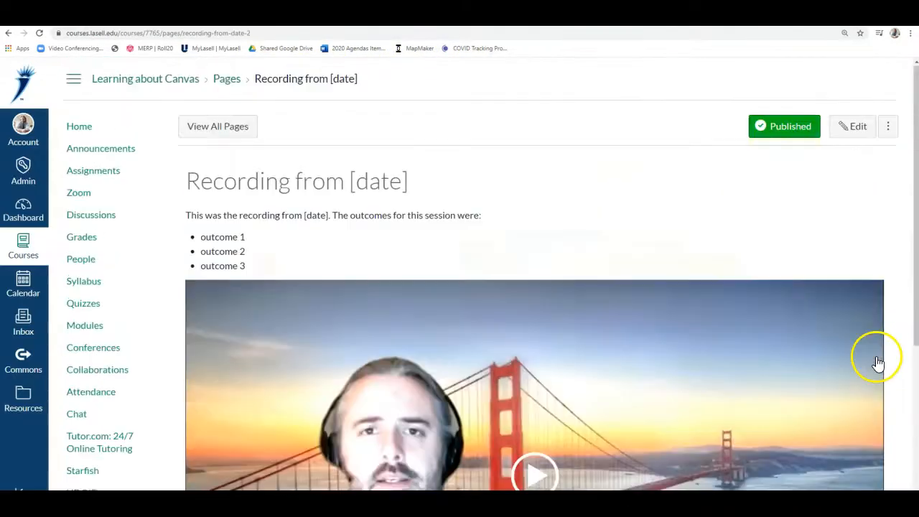
click(864, 137)
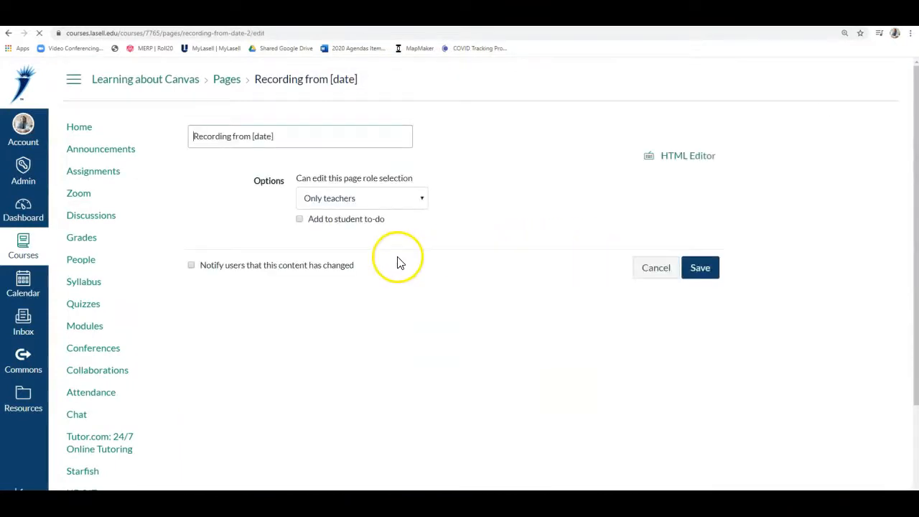
click(371, 338)
key(BackSpace)
key(BackSpace)
text(\)
key(Return)
key(BackSpace)
key(BackSpace)
key(Return)
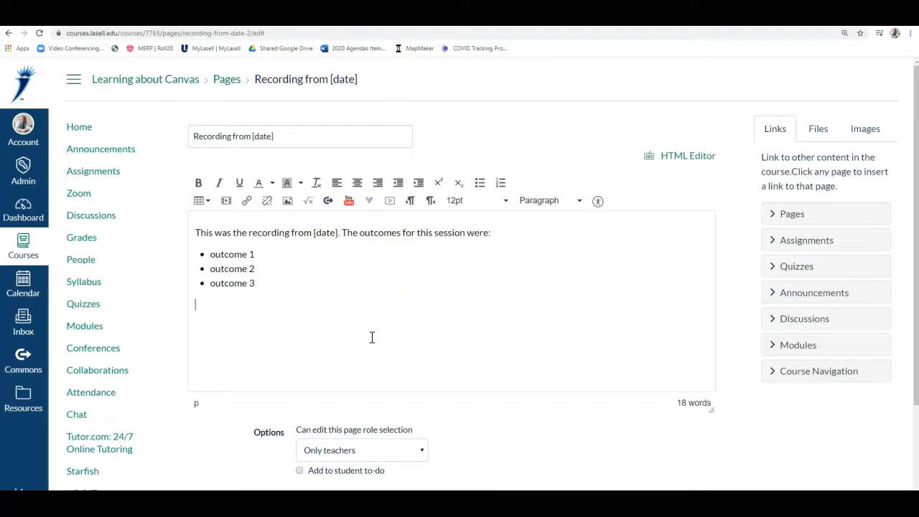
Step: Embed the copied YouTube video link below the outcomes list and save the page
key(ctrl+v)
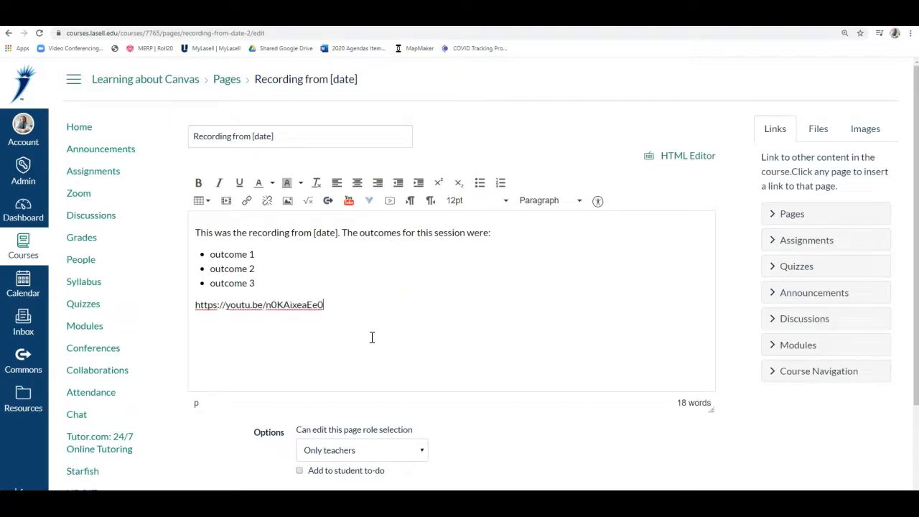
key(Return)
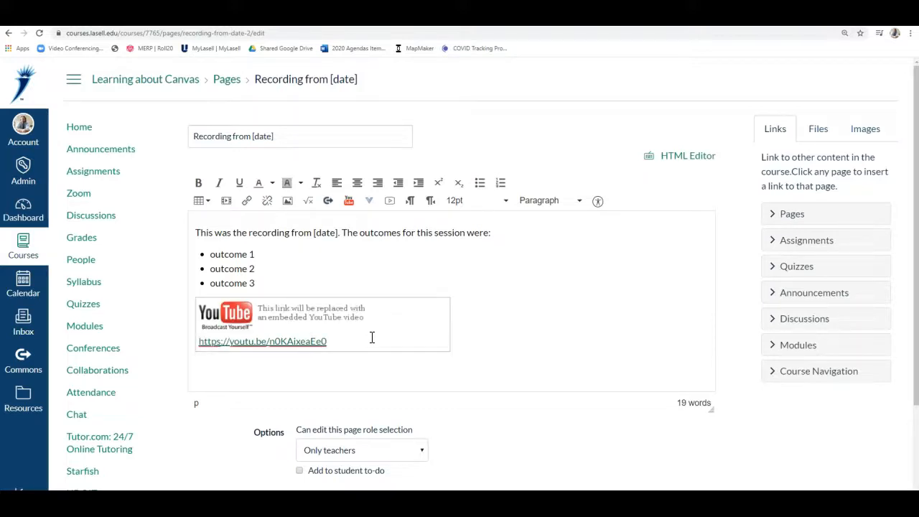
scroll(697, 426, down, 2)
click(702, 392)
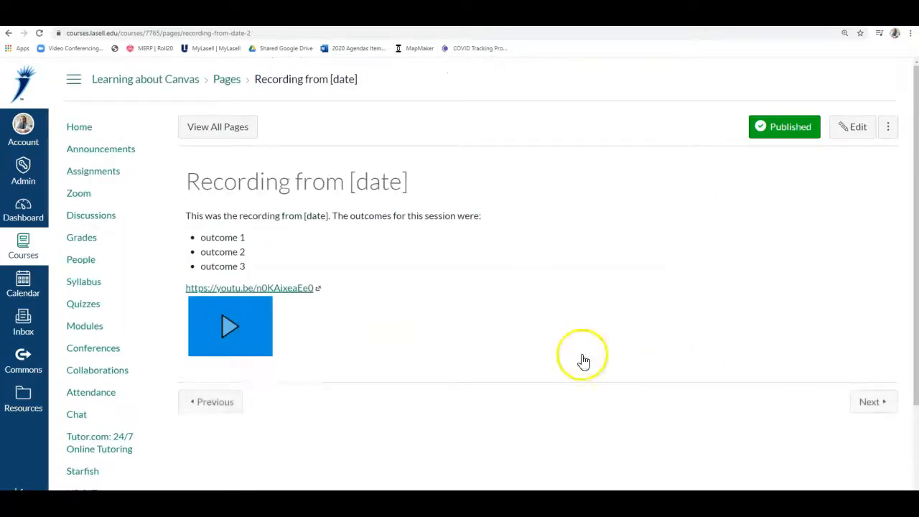
Step: Expand the embedded YouTube video on the saved page, play it briefly and pause it
click(260, 324)
scroll(550, 322, down, 1)
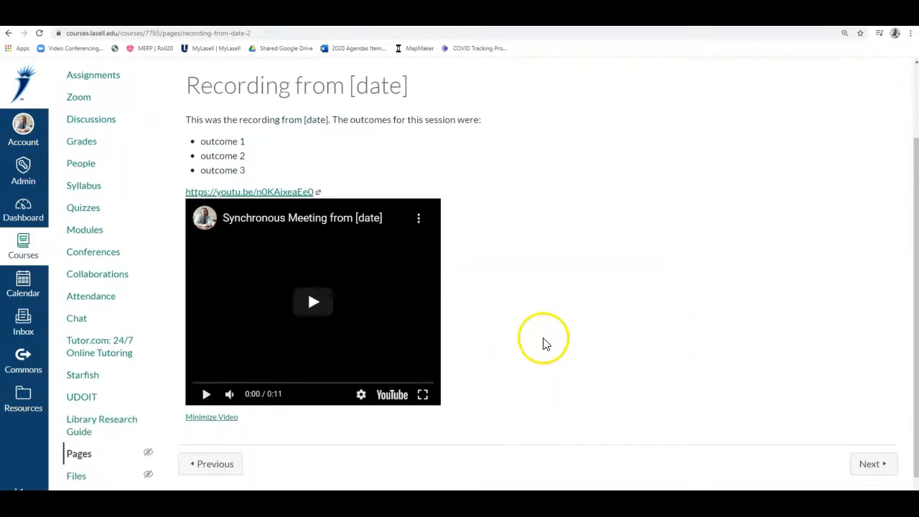
click(321, 307)
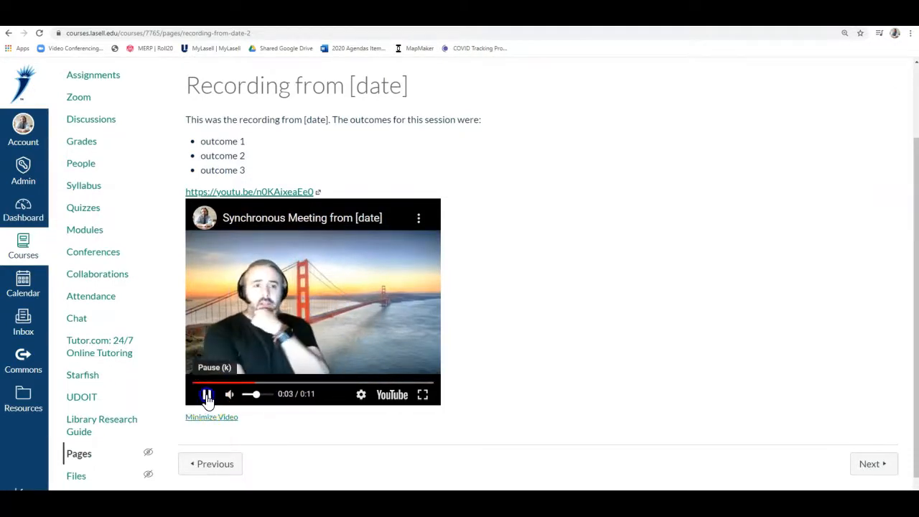
click(207, 396)
mouse_move(420, 477)
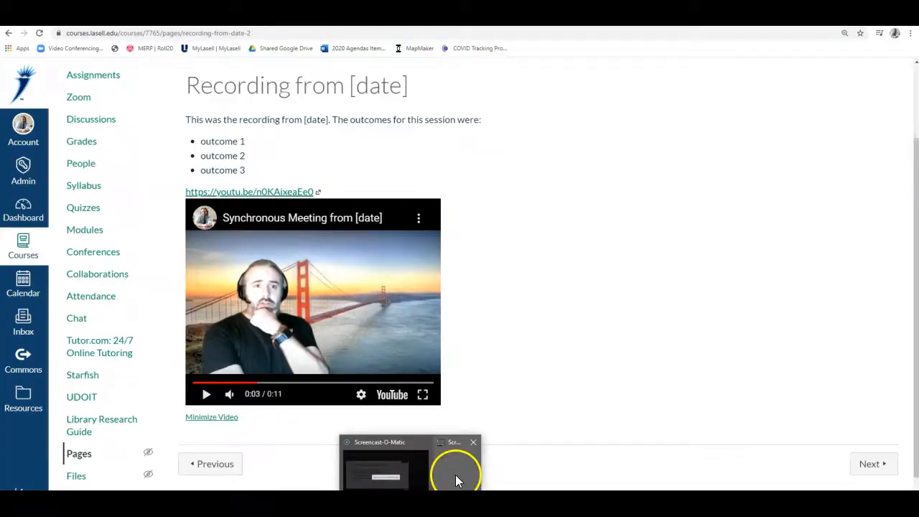
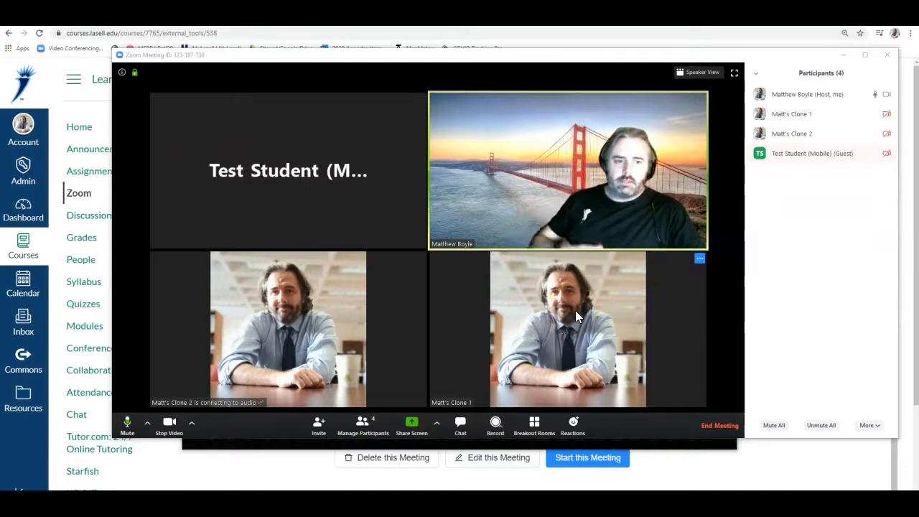
Step: Create one breakout room in the Zoom meeting with participants assigned manually
mouse_move(825, 164)
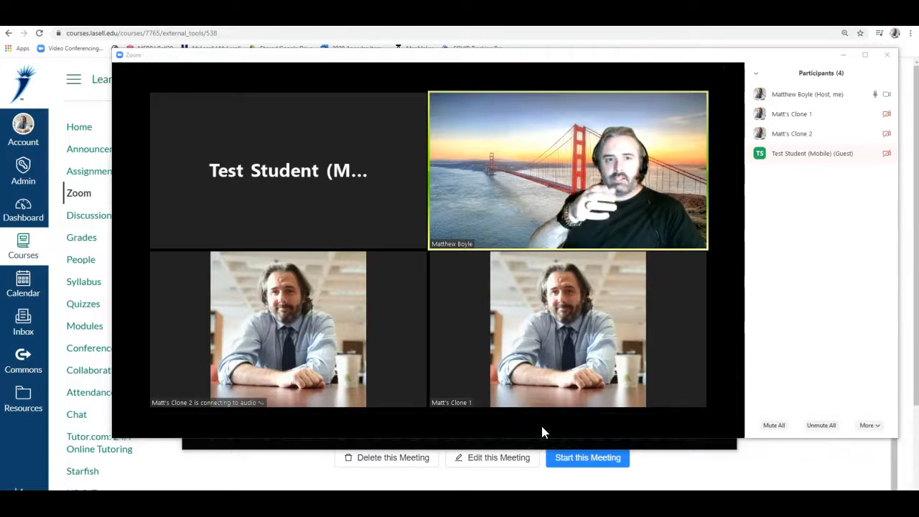
click(540, 427)
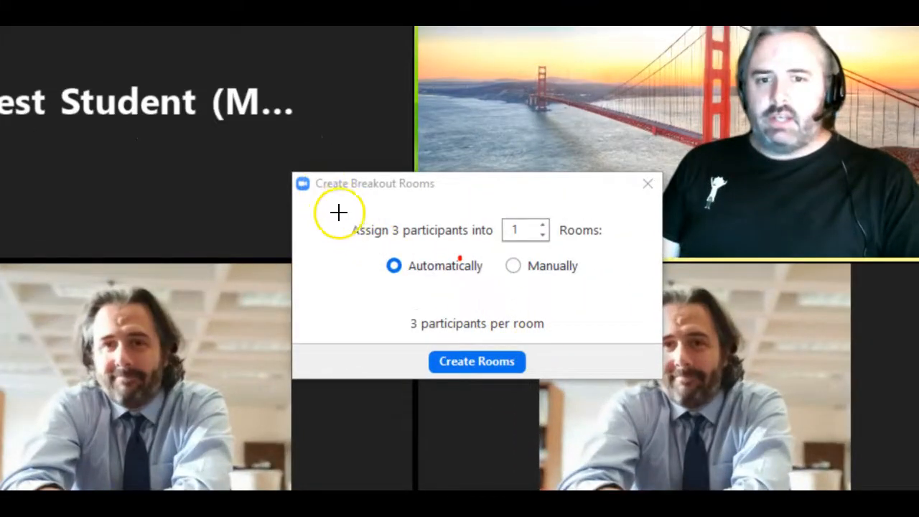
mouse_move(359, 216)
mouse_down()
mouse_move(357, 269)
mouse_move(622, 287)
mouse_up()
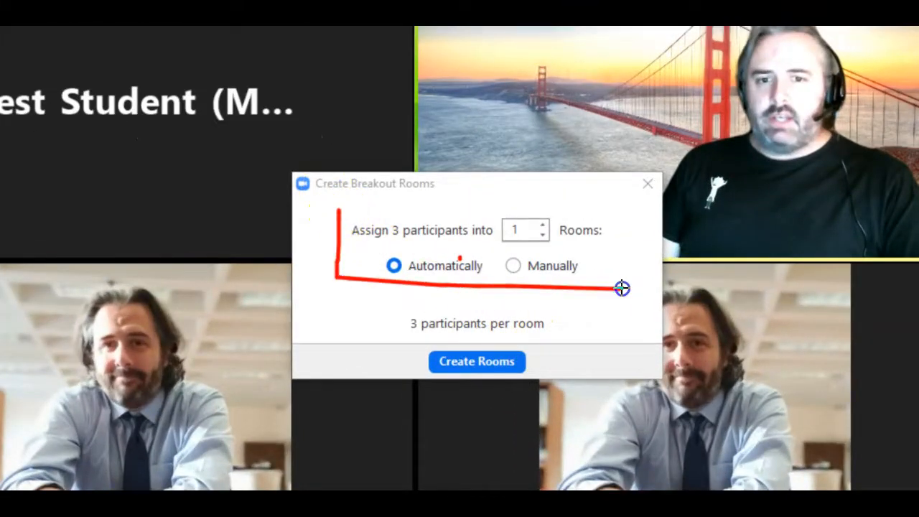
drag(459, 209, 344, 207)
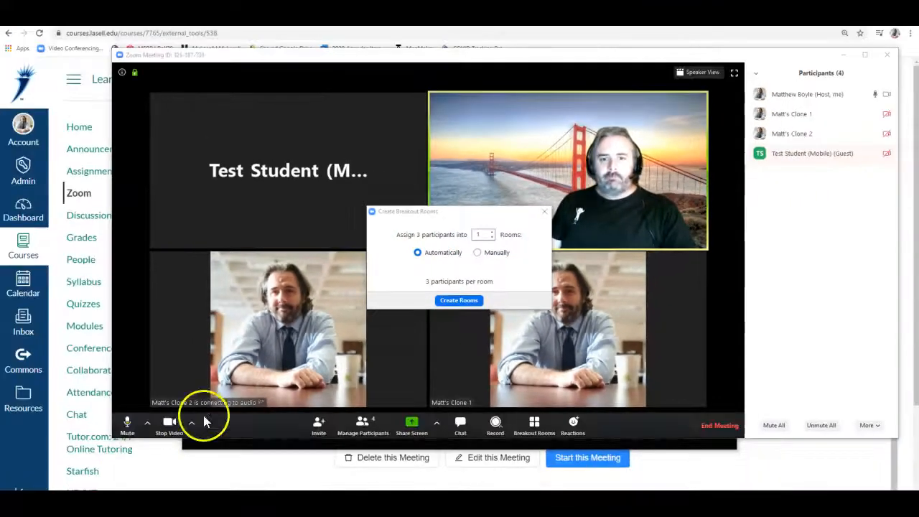
click(477, 252)
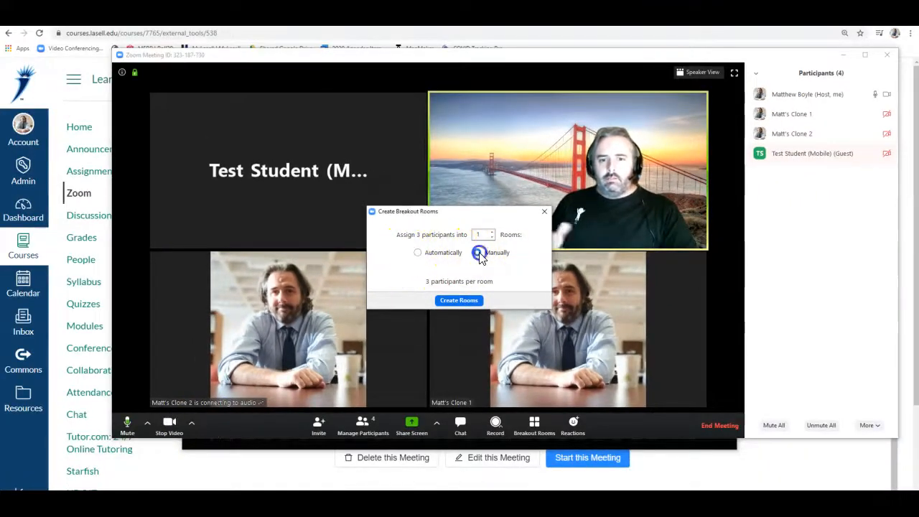
click(458, 300)
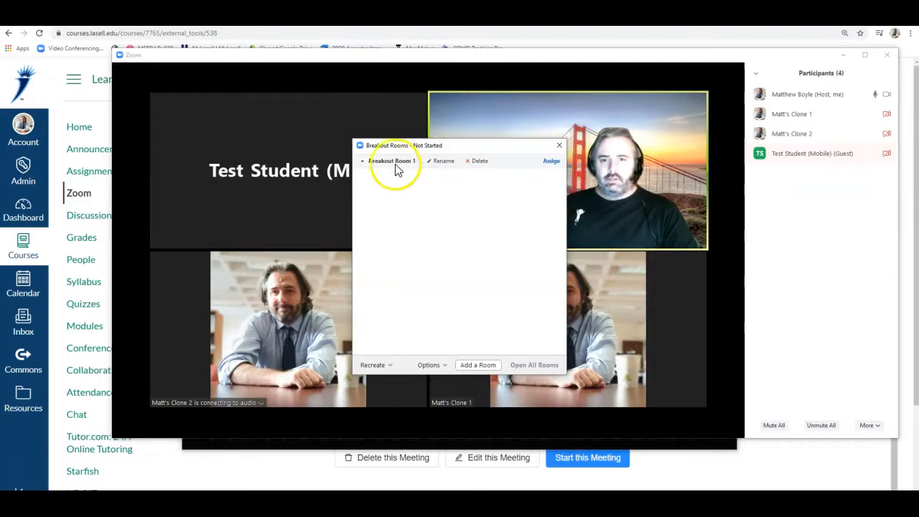
Step: Add two more breakout rooms and delete Breakout Room 3
click(477, 367)
click(478, 365)
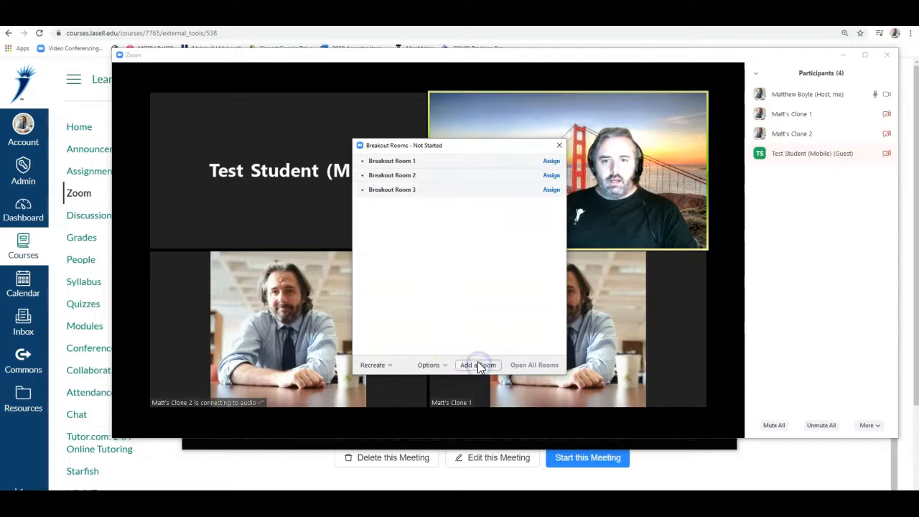
mouse_move(435, 195)
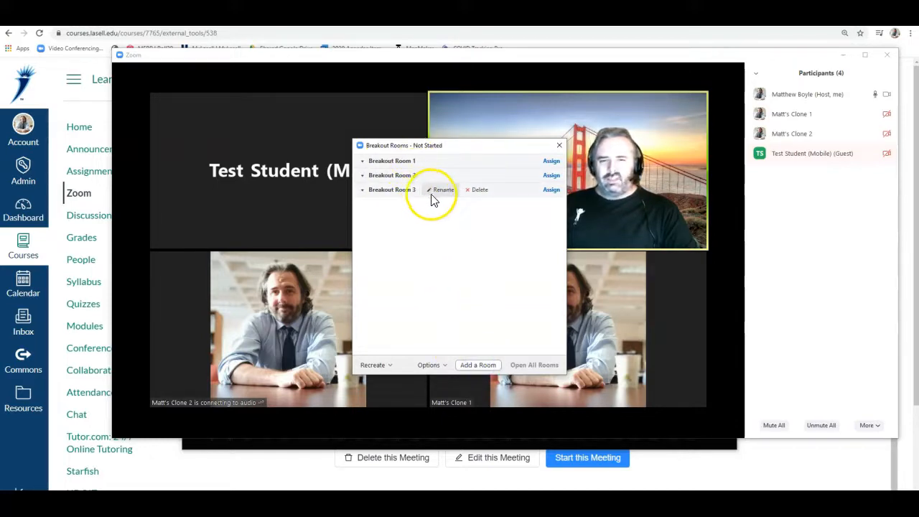
click(480, 193)
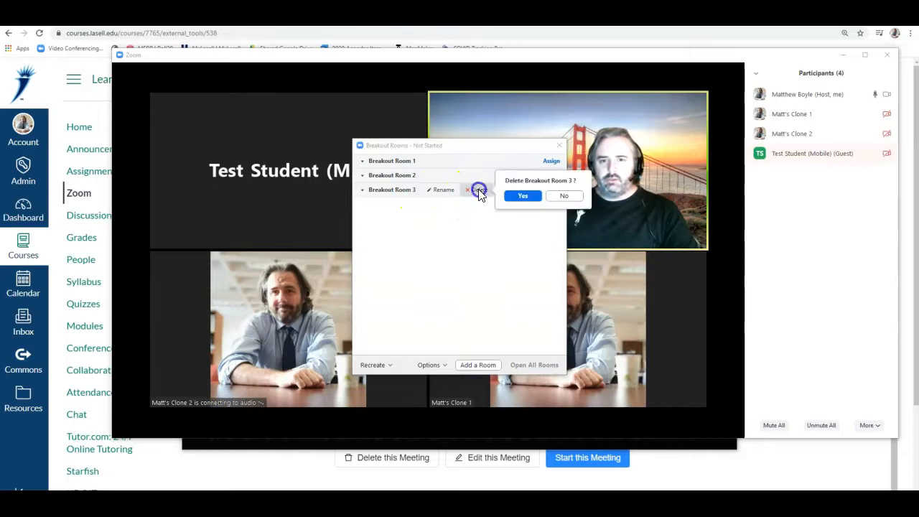
click(523, 198)
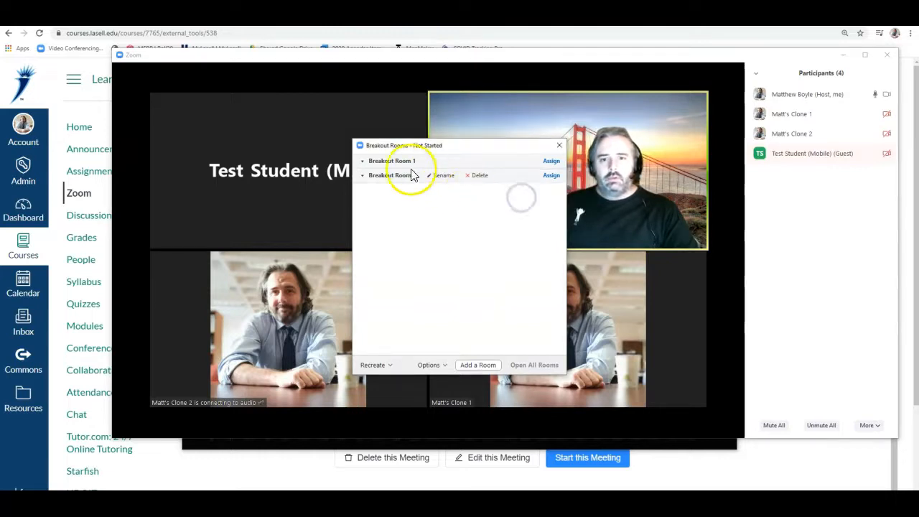
Step: Rename Breakout Room 1 as "Topic A: [topic name]" and Breakout Room 2 as "Topic B [topic name]"
click(438, 161)
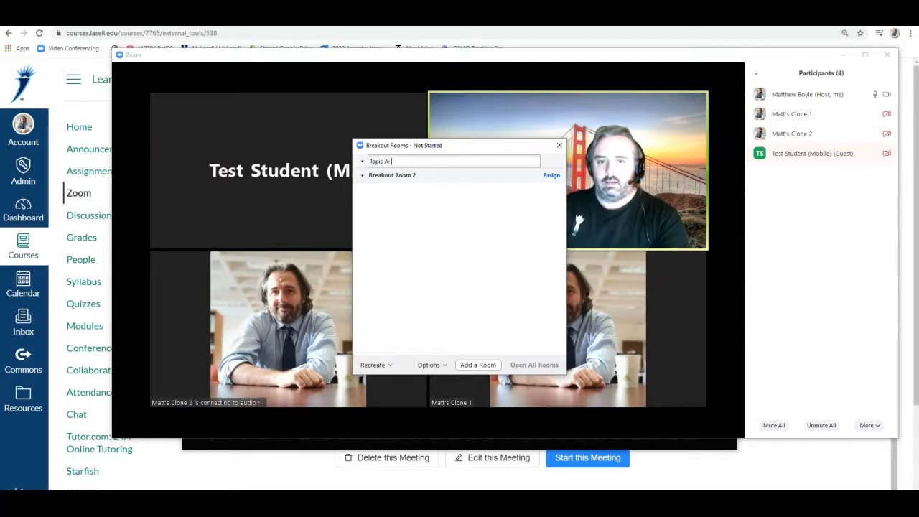
text(Topic A: [topic name])
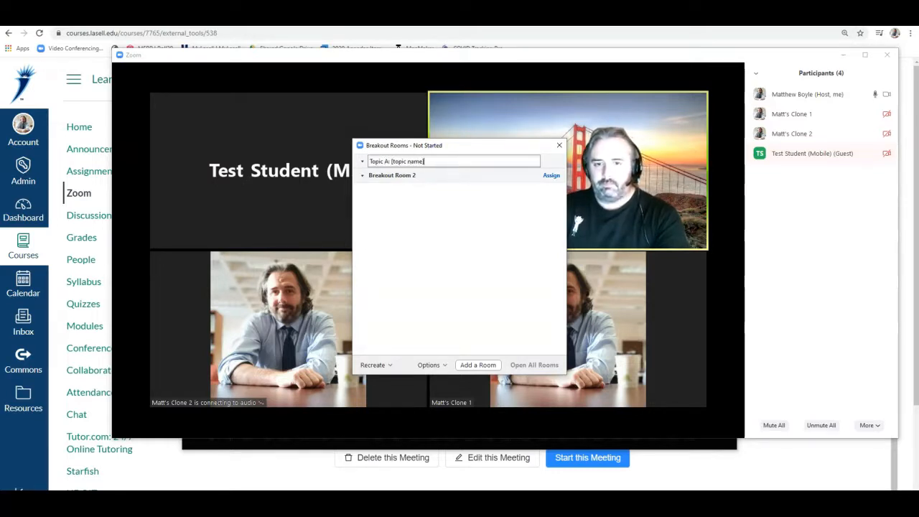
key(Return)
click(409, 172)
click(438, 175)
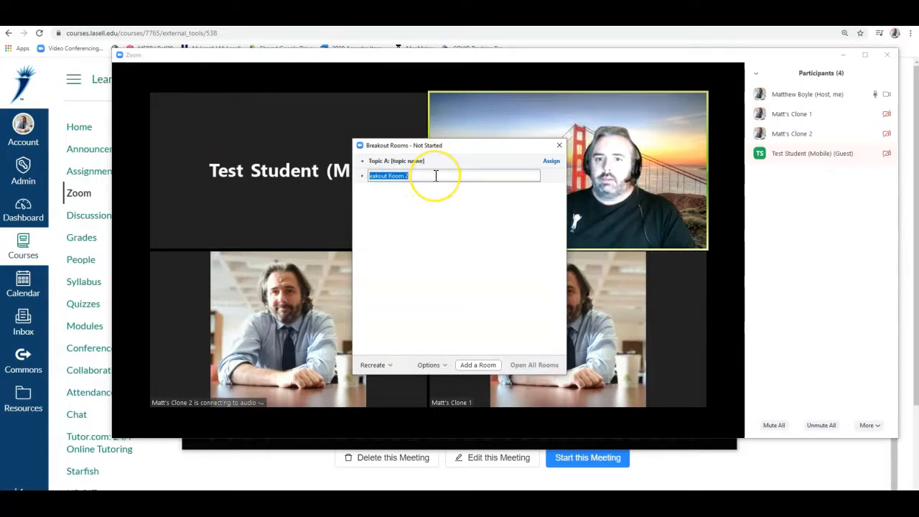
text(Topic B)
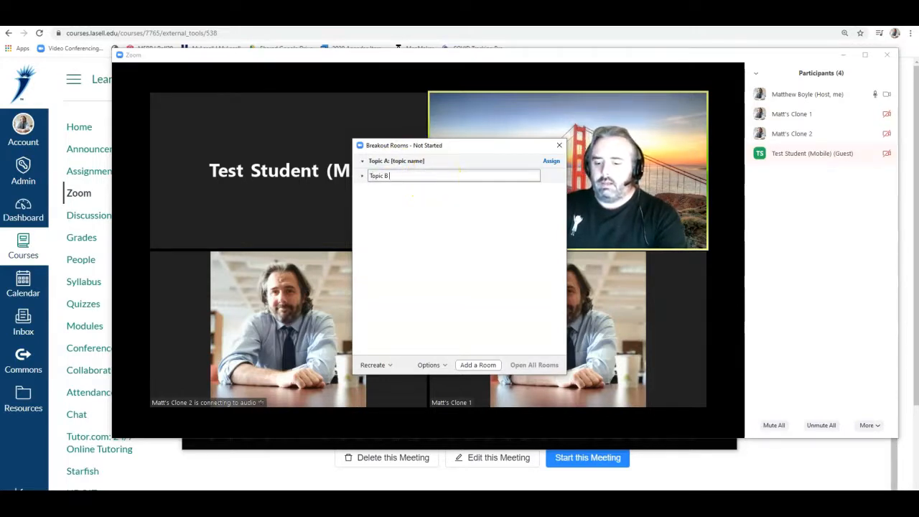
text( [topic name])
key(Return)
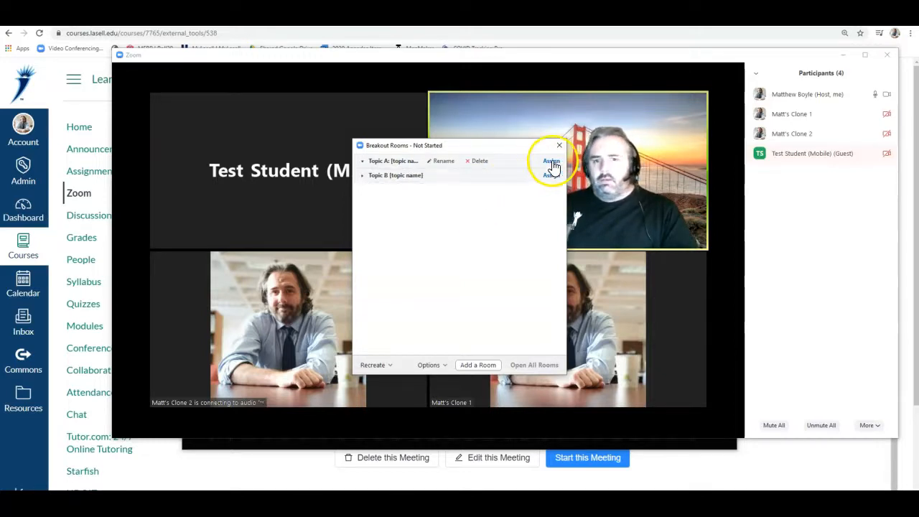
Step: Assign the Clone 1 participant to the Topic A room and Clone 2 to Topic B, and expand Topic B's participant list
click(550, 163)
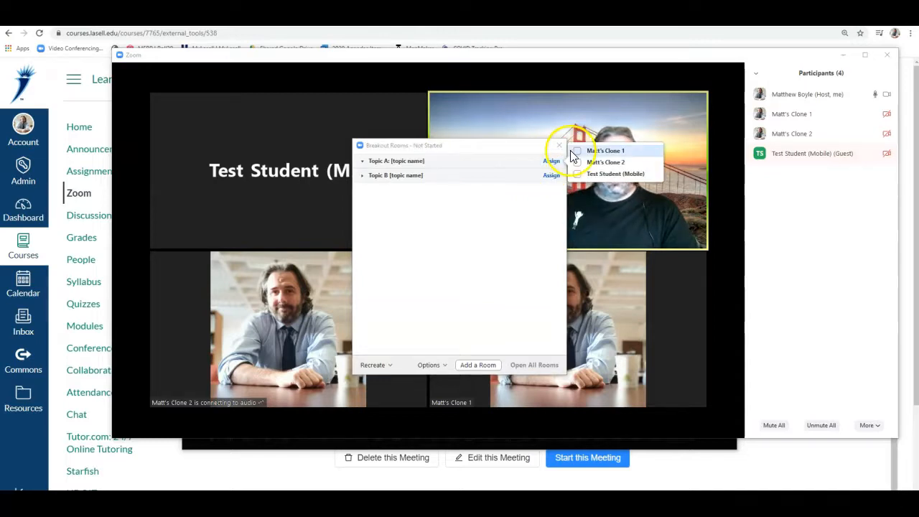
click(575, 150)
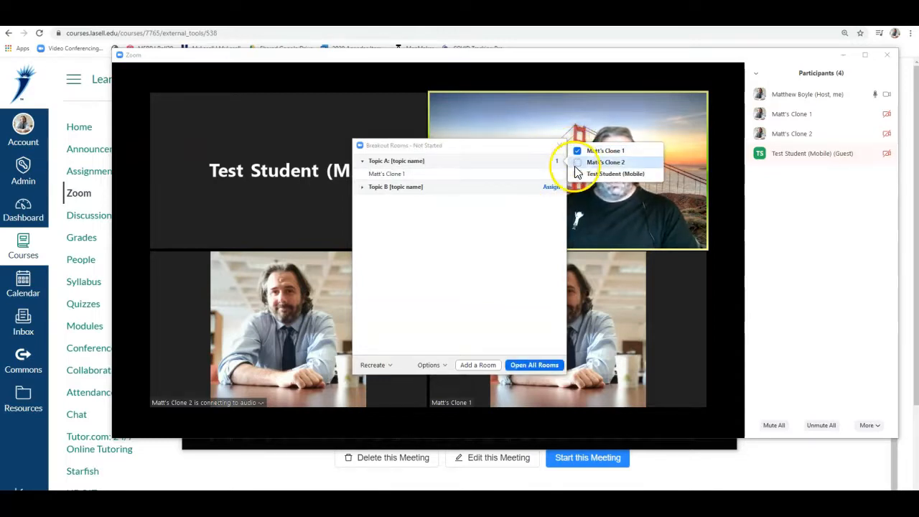
click(550, 188)
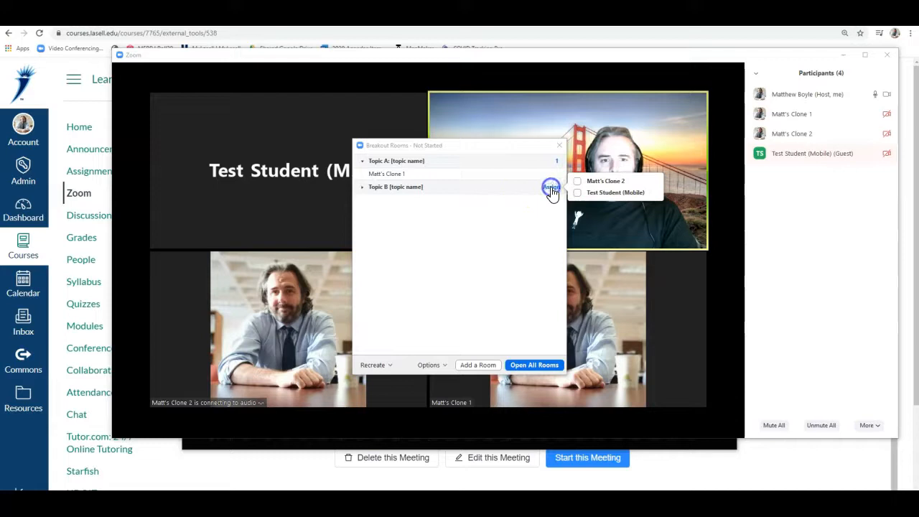
click(587, 182)
click(522, 237)
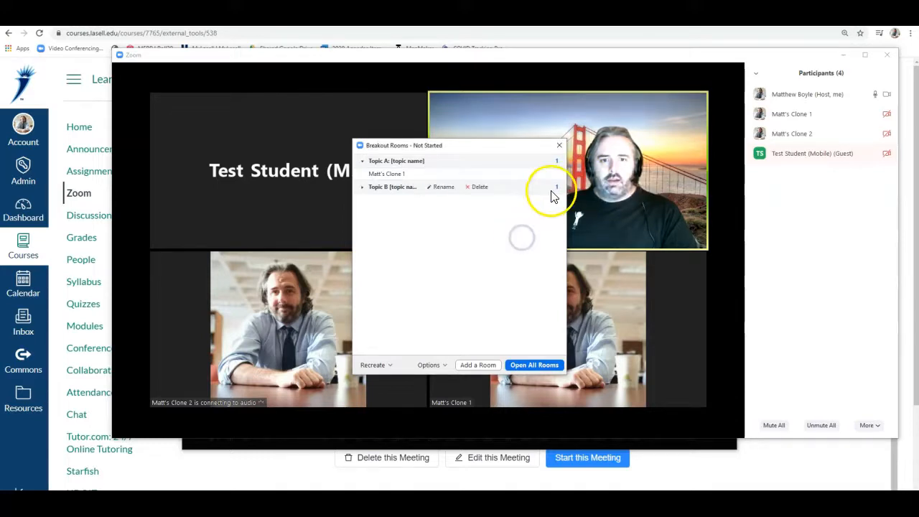
click(364, 188)
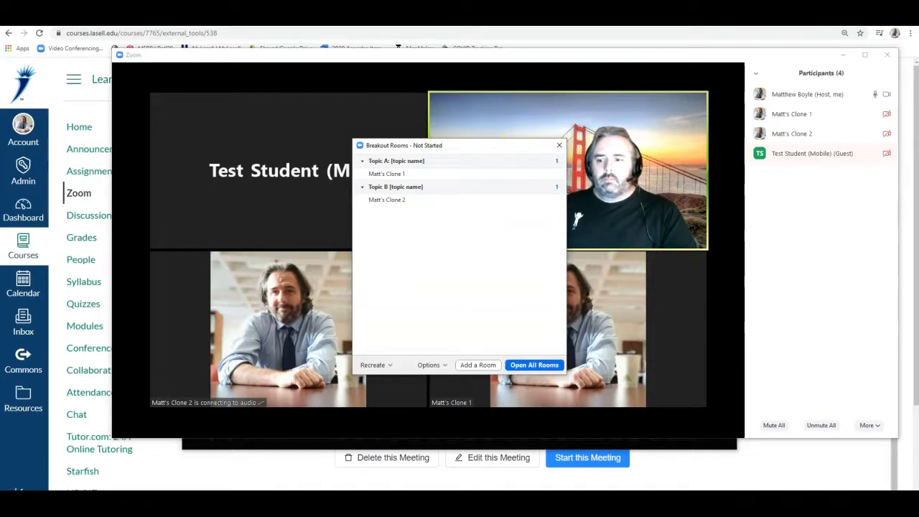
Step: Move the Clone 1 participant from Topic A to Topic B and assign Test Student (Mobile) to Topic A
click(504, 173)
click(554, 174)
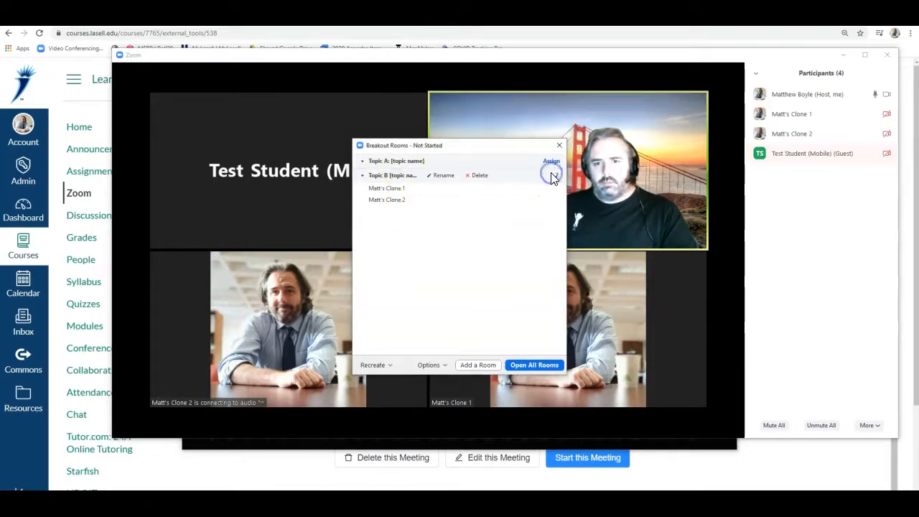
click(552, 162)
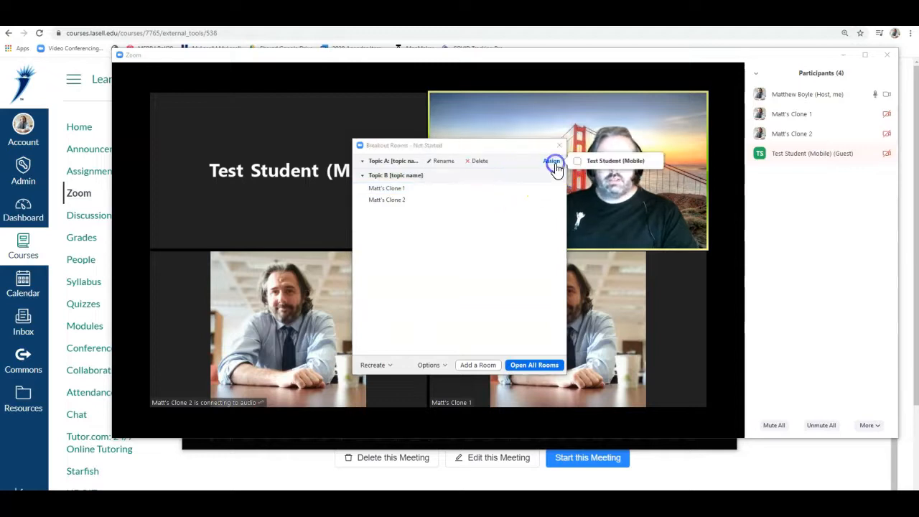
click(577, 161)
click(462, 287)
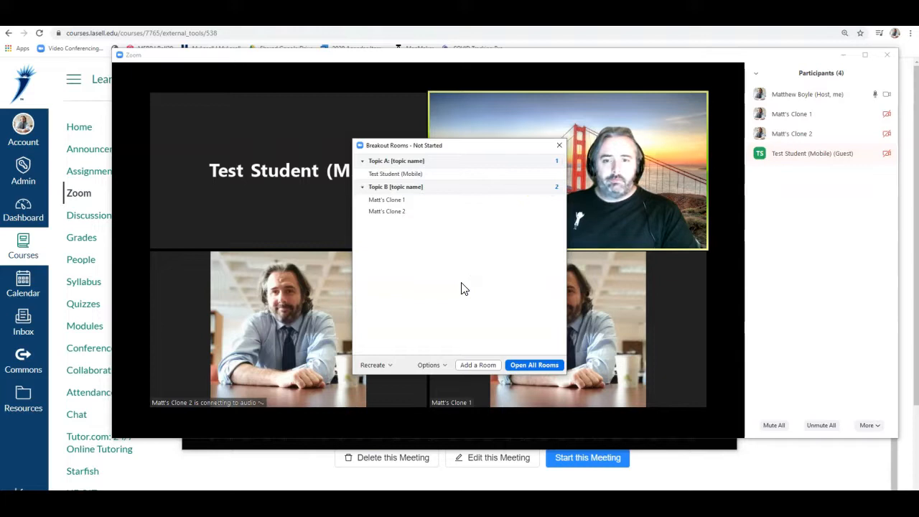
click(480, 285)
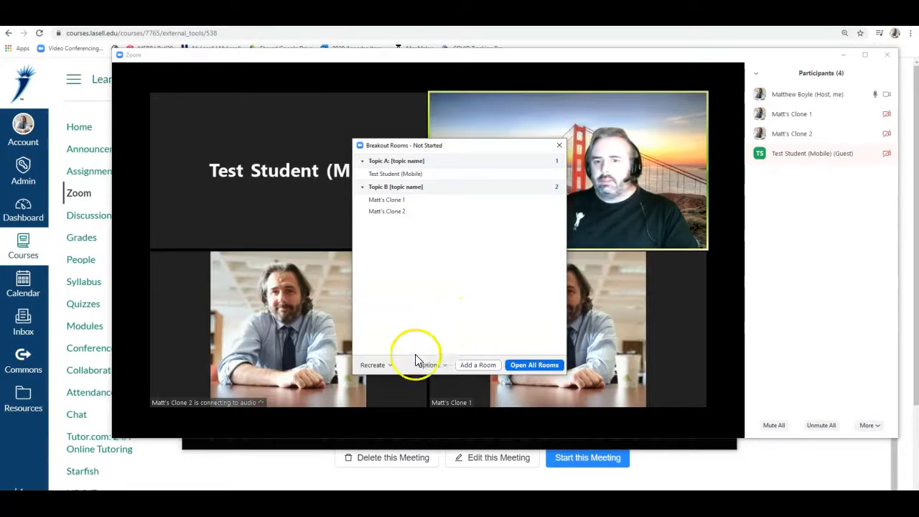
click(390, 366)
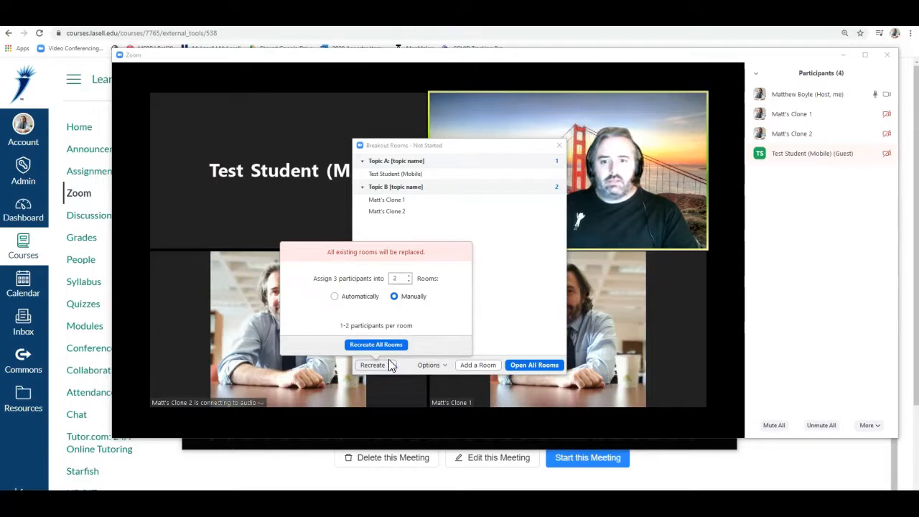
click(335, 296)
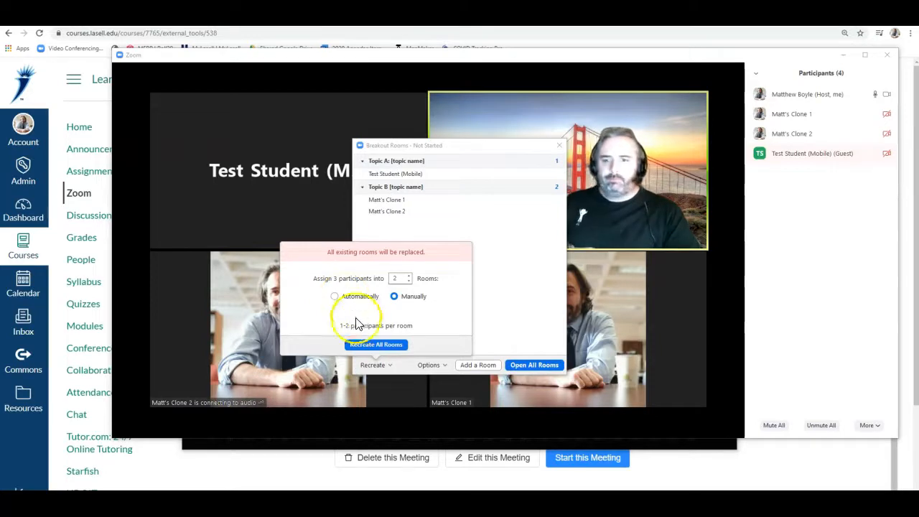
click(500, 345)
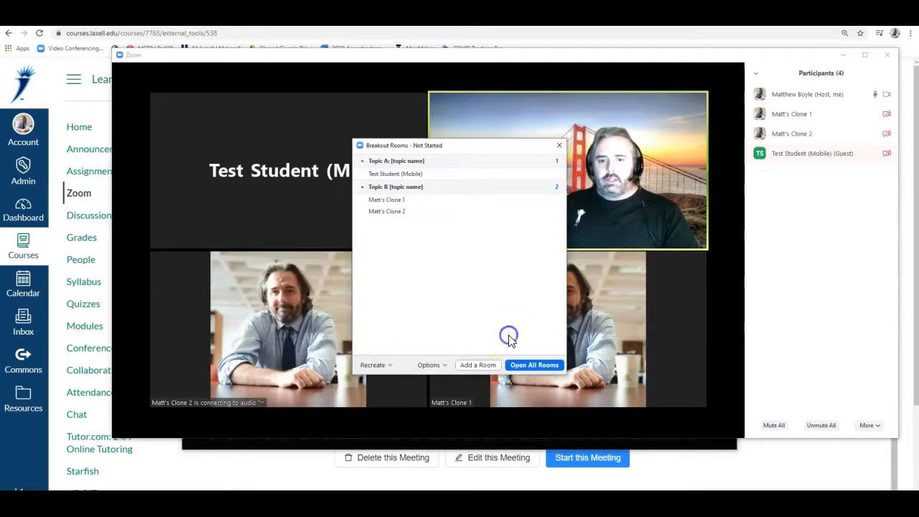
Step: Set the breakout rooms to move all participants in automatically and disallow returning to the main session at any time
click(445, 366)
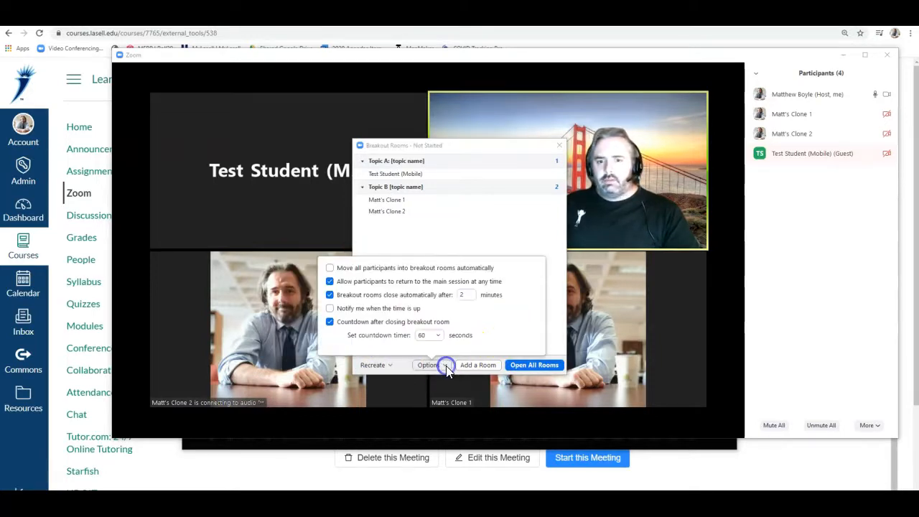
click(330, 267)
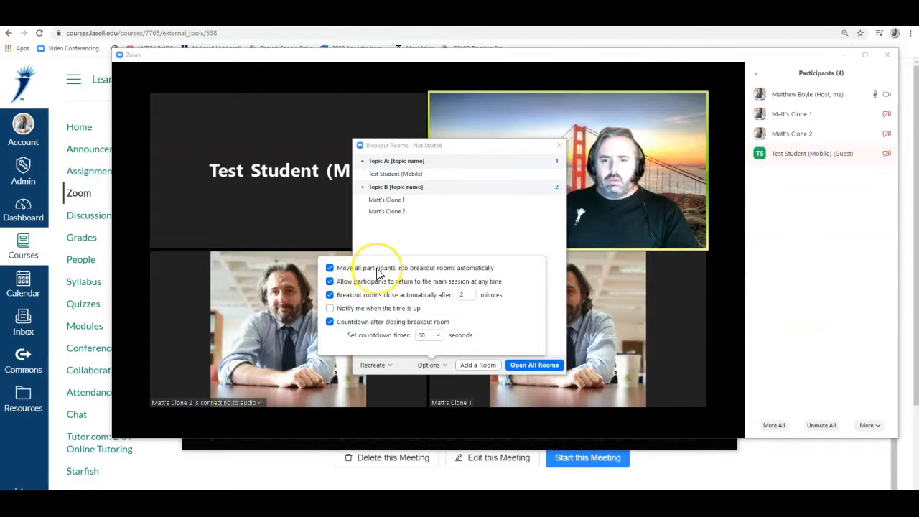
click(361, 268)
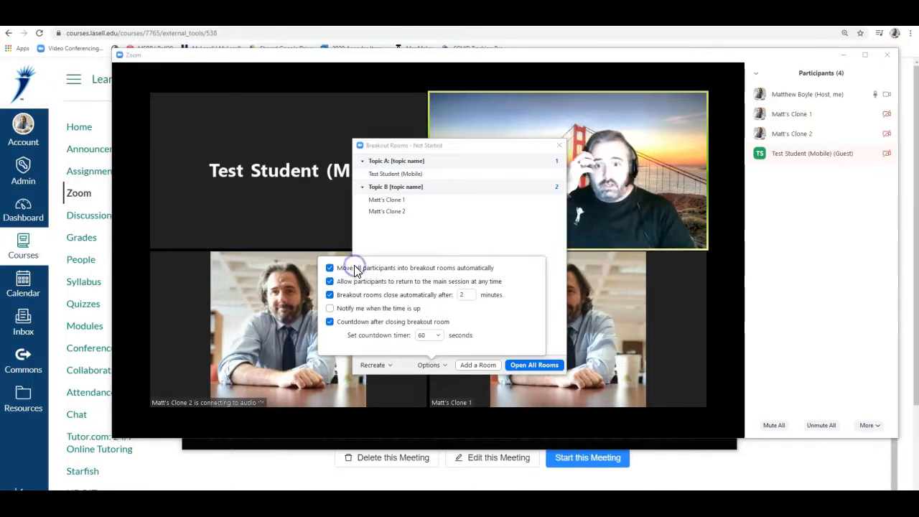
click(368, 286)
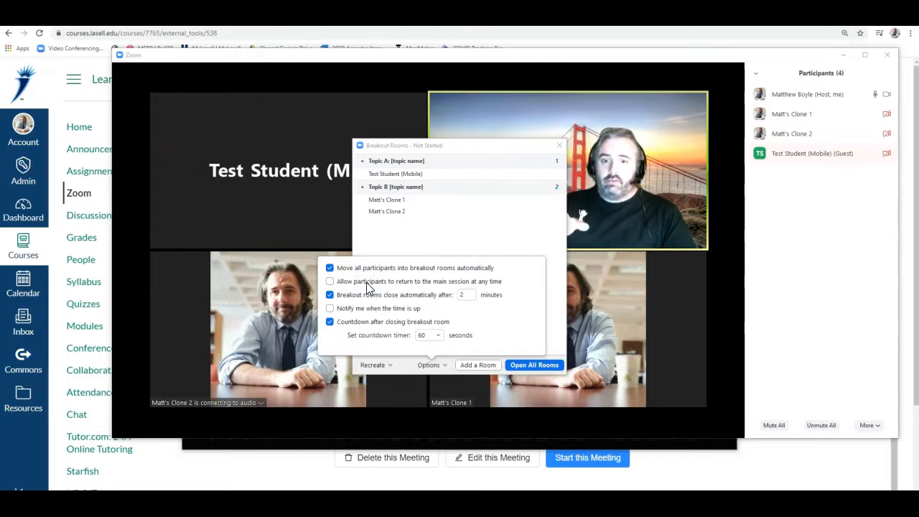
click(463, 293)
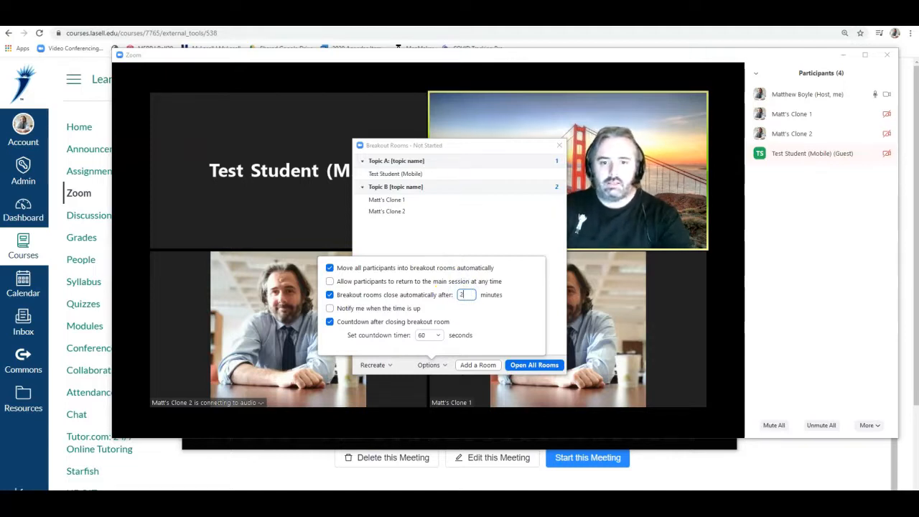
click(329, 308)
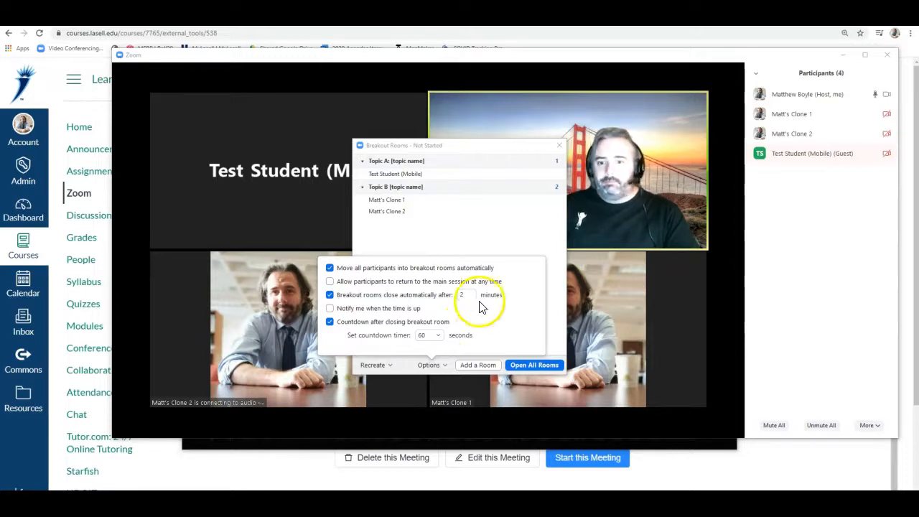
click(465, 244)
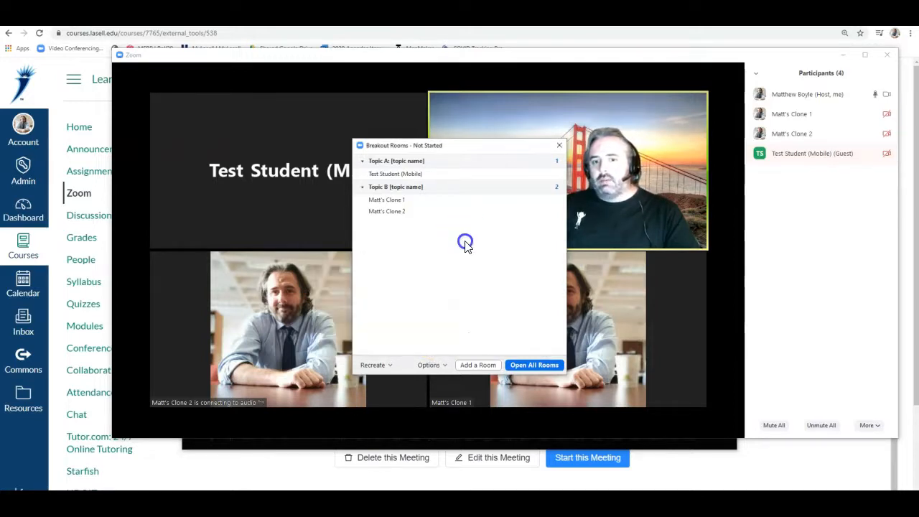
Step: Open all breakout rooms, join the Topic A room as host and show its participant list
click(552, 364)
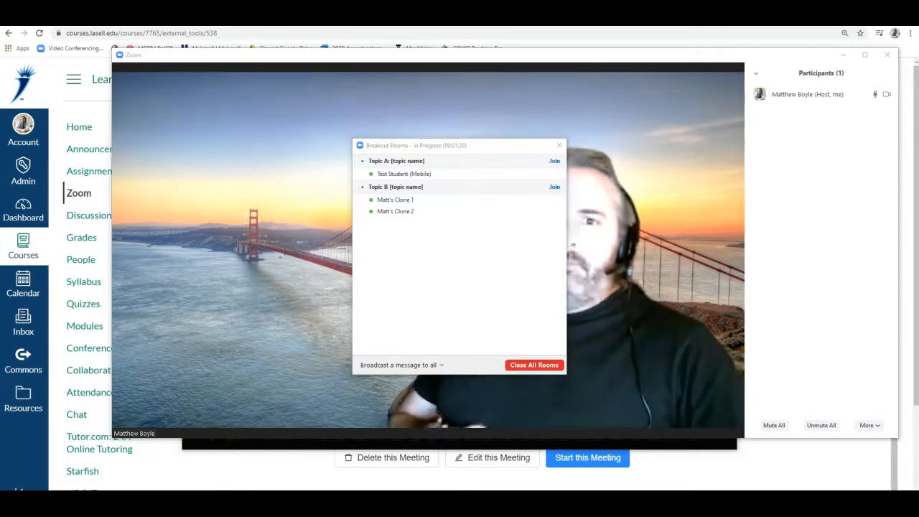
click(451, 147)
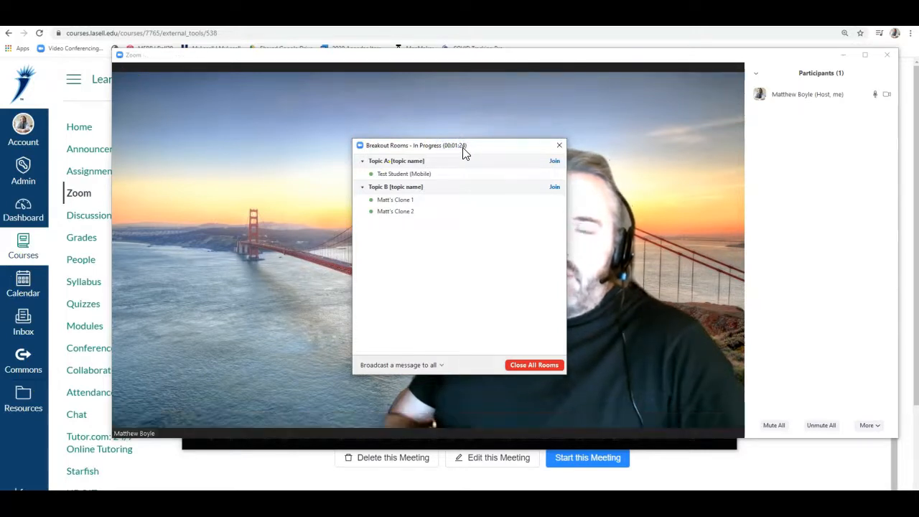
click(554, 163)
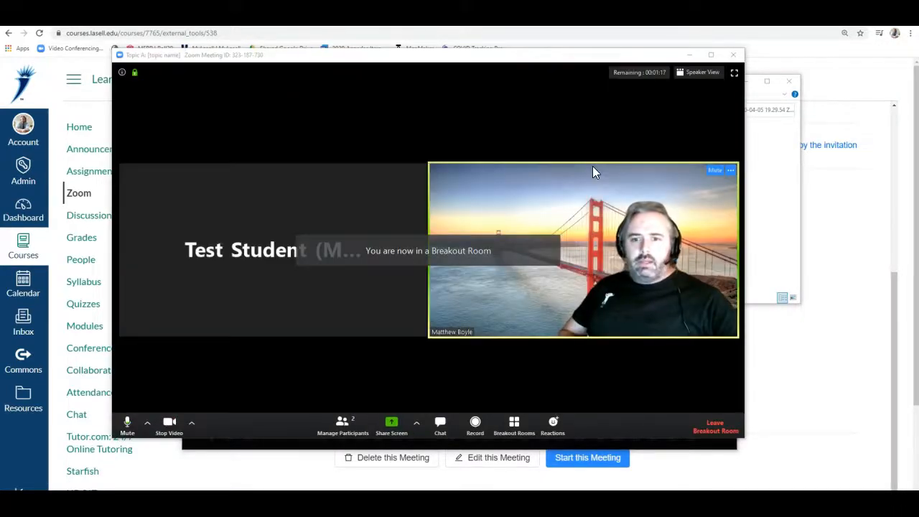
click(349, 427)
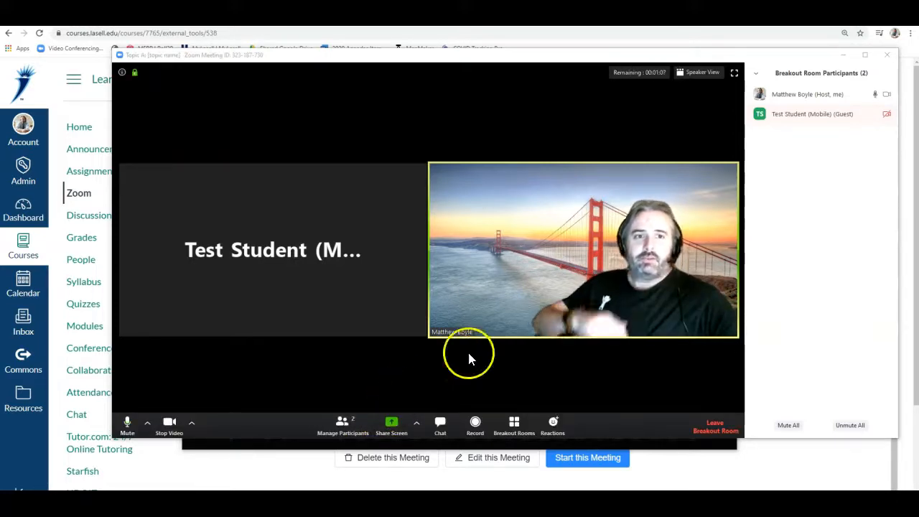
Step: Leave the Topic A breakout room and return to the main session
click(713, 424)
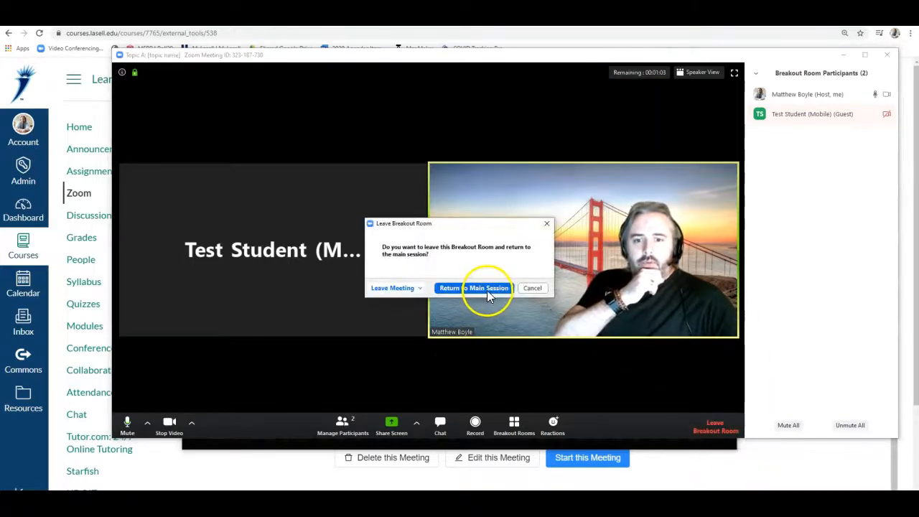
click(420, 288)
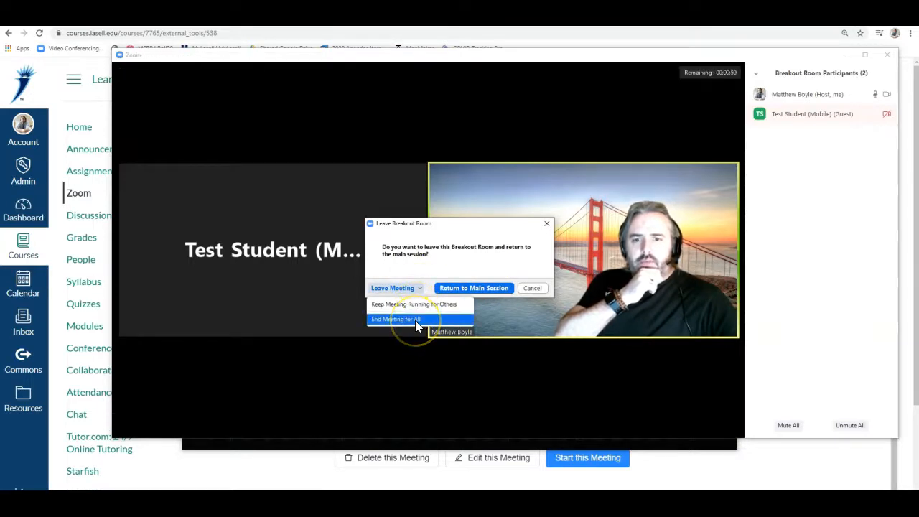
click(402, 287)
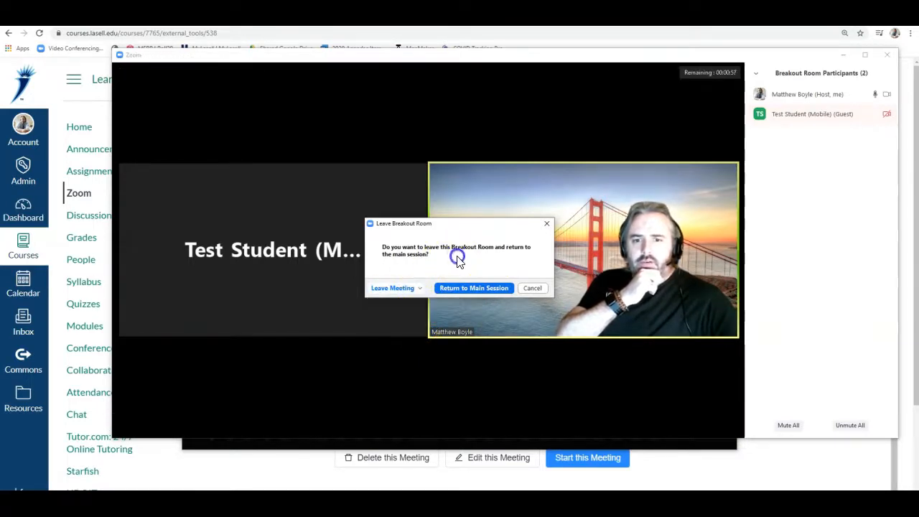
click(489, 284)
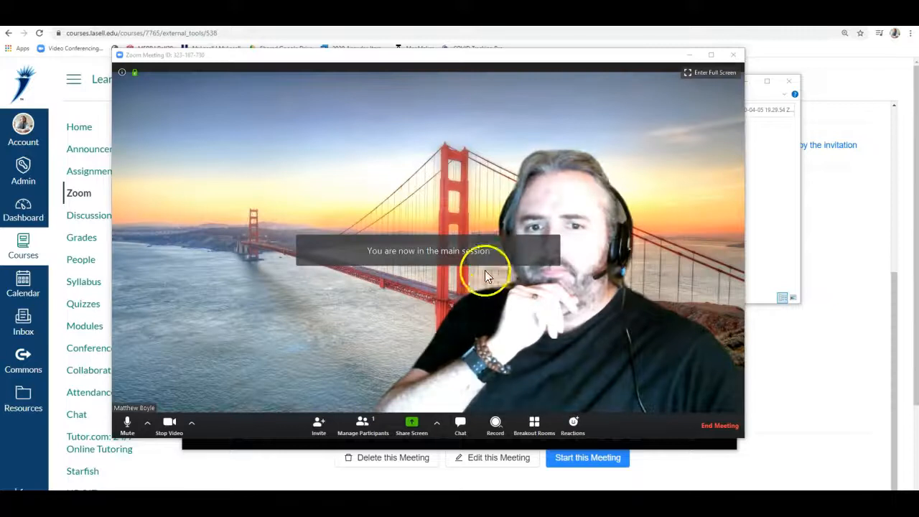
Step: Join the Topic B breakout room as host
click(534, 427)
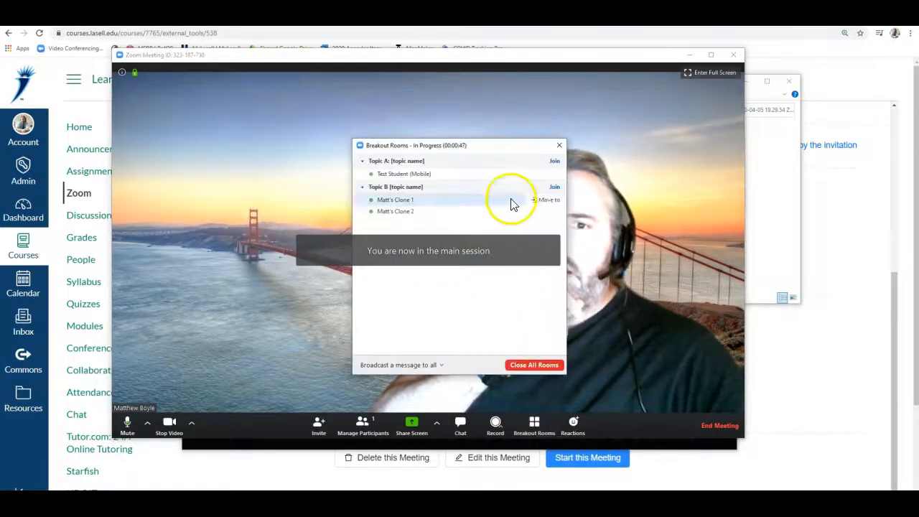
click(559, 188)
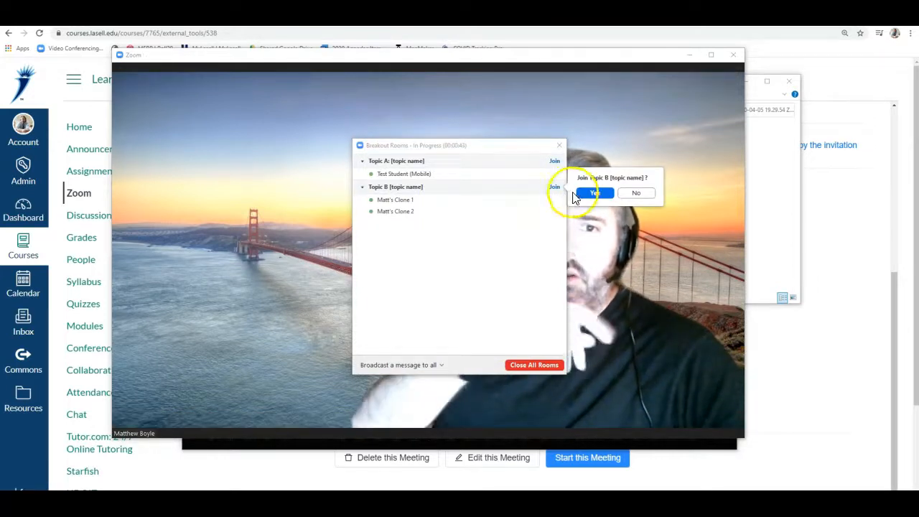
click(588, 194)
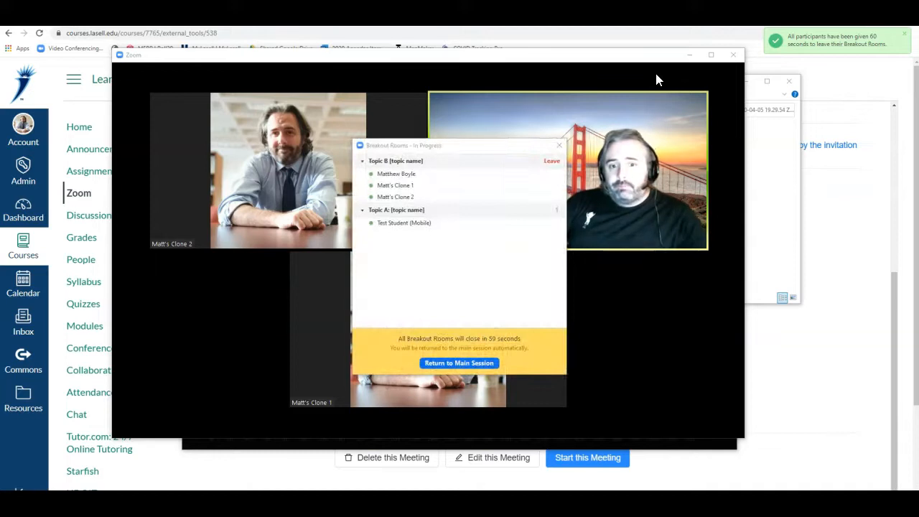
Step: Return from Topic B to the main session and show the meeting's participant list
click(439, 362)
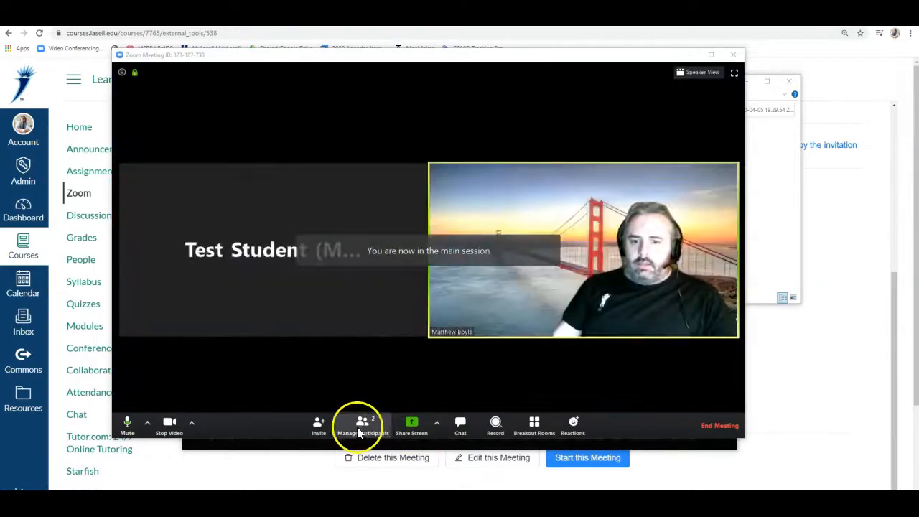
click(361, 425)
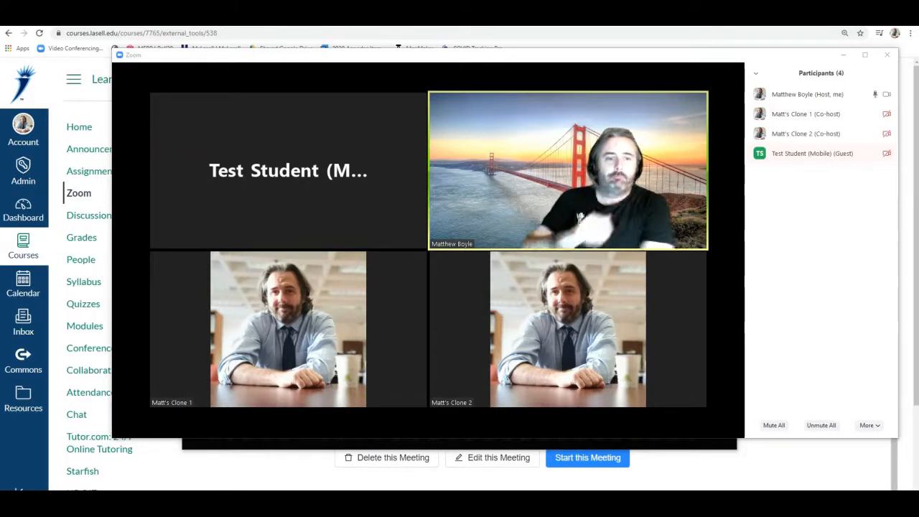
Step: Pin the host's own video in speaker view and return to gallery view
mouse_move(436, 328)
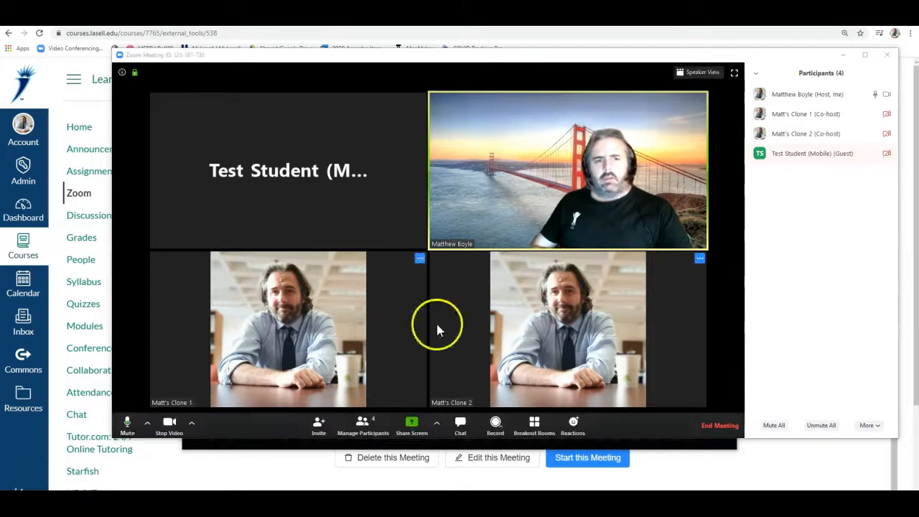
click(697, 73)
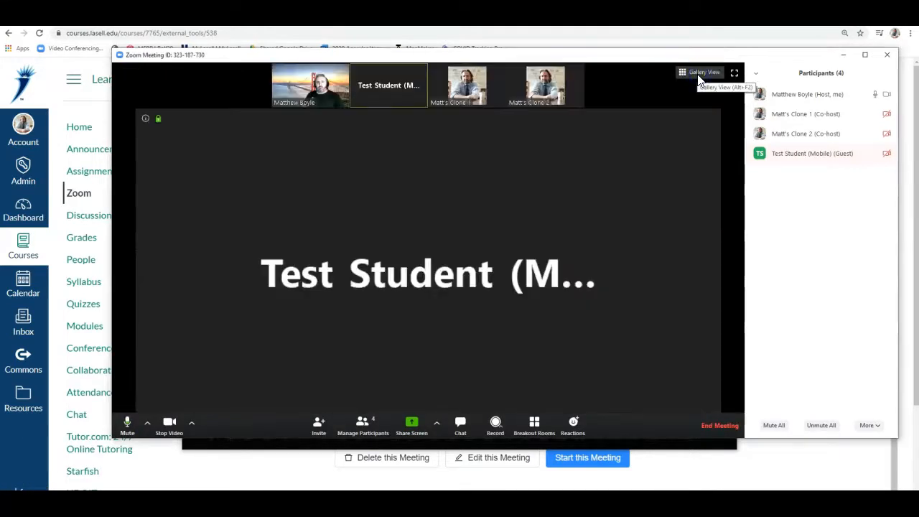
click(701, 75)
click(700, 74)
click(395, 100)
double_click(287, 92)
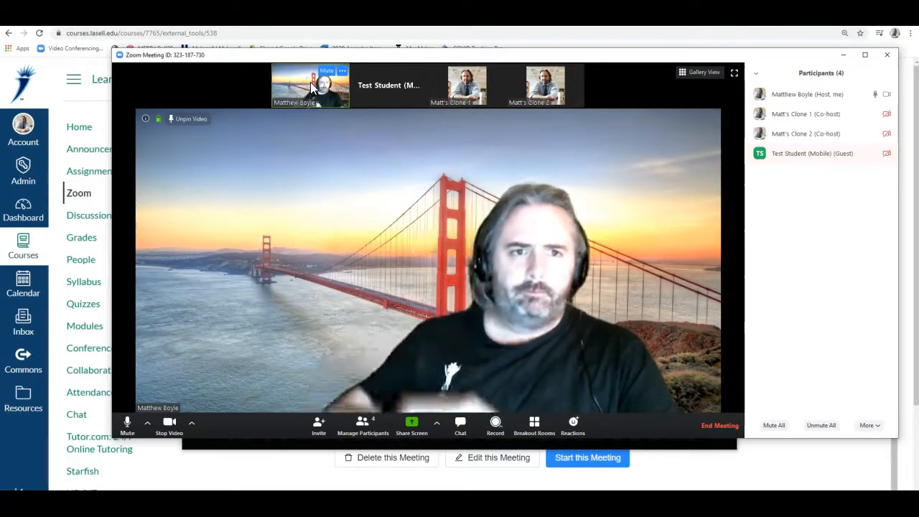
click(702, 72)
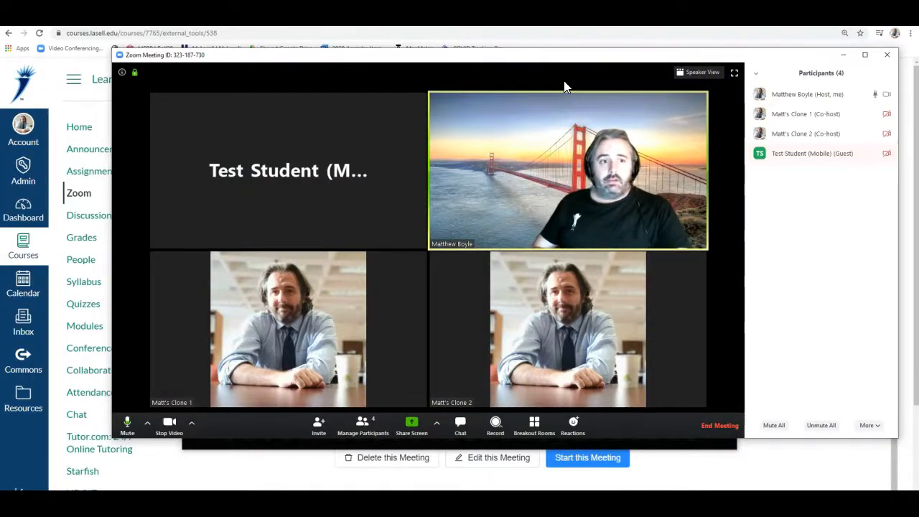
click(547, 80)
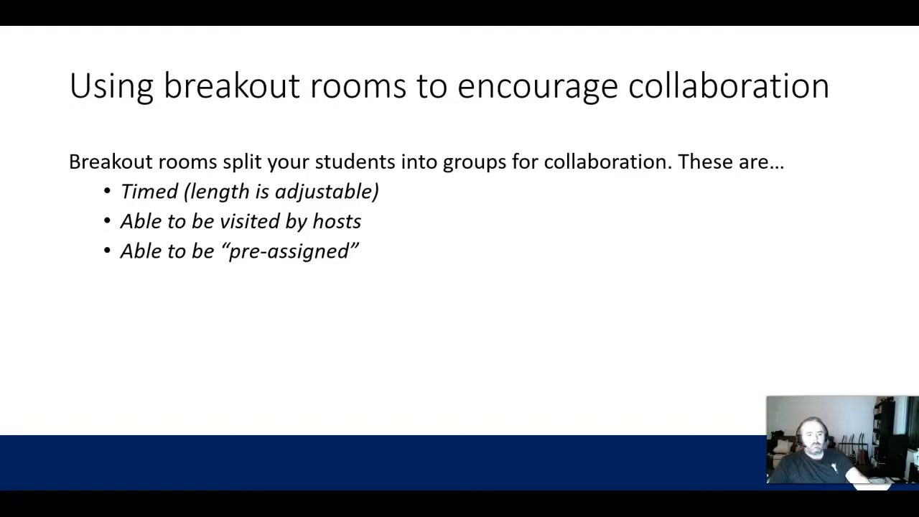
click(449, 312)
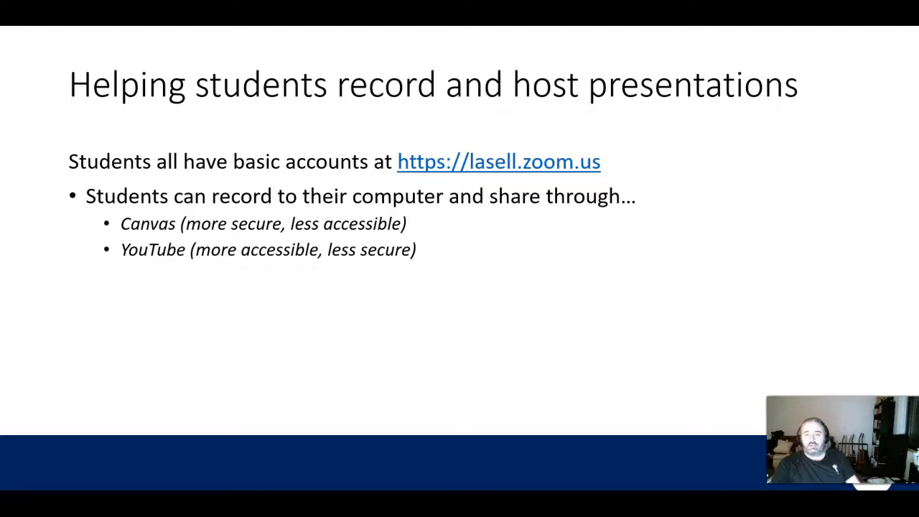
key(Right)
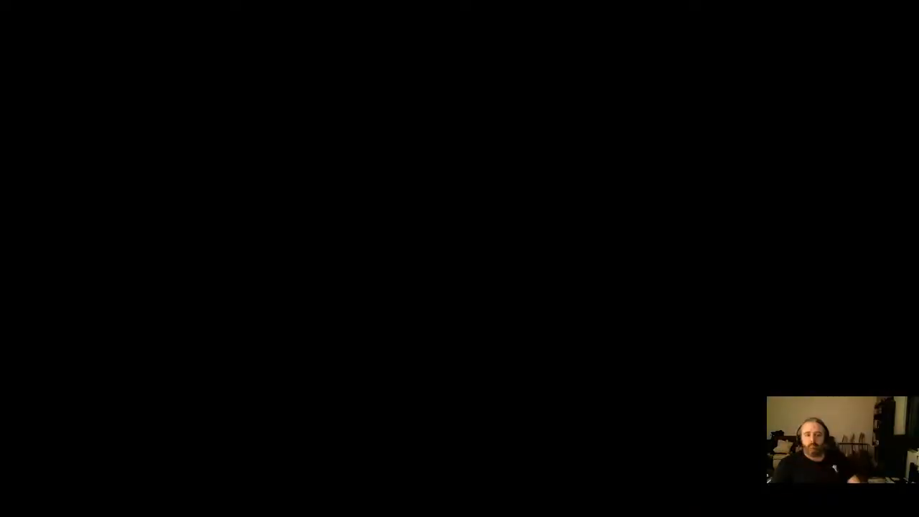